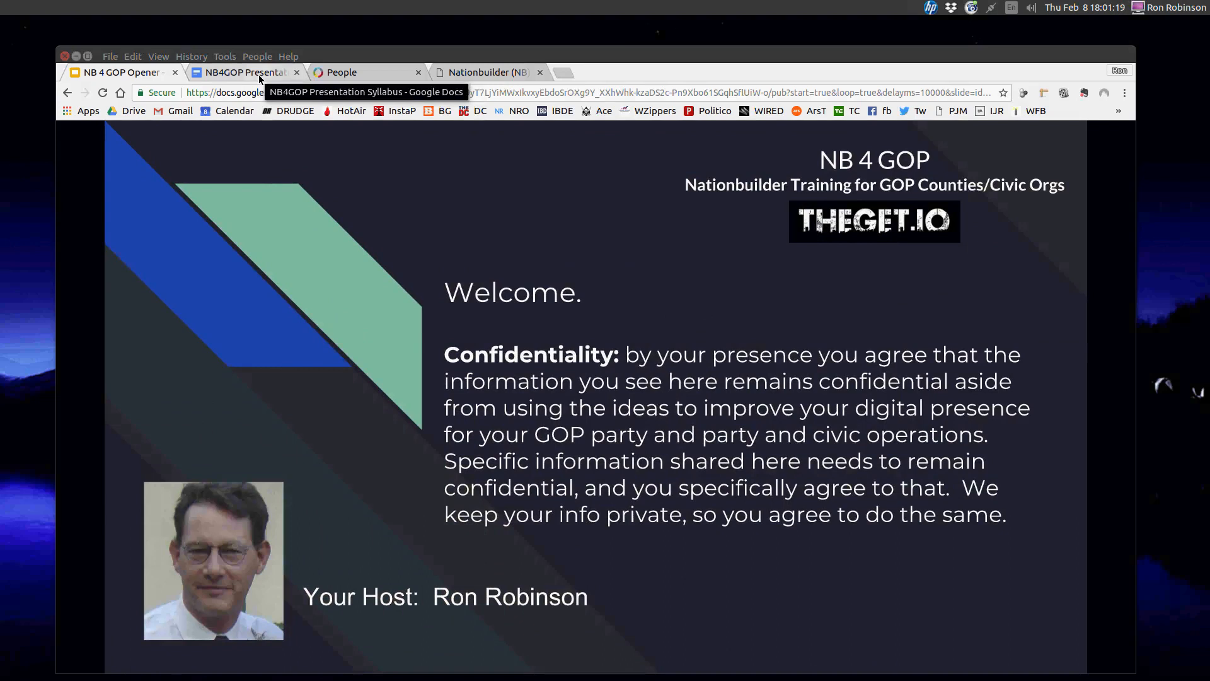
Glance at the presentation syllabus and read the NationBuilder training page down to the NB 4 GOP Google Group section
{"action": "left_click", "coordinate": [258, 74]}
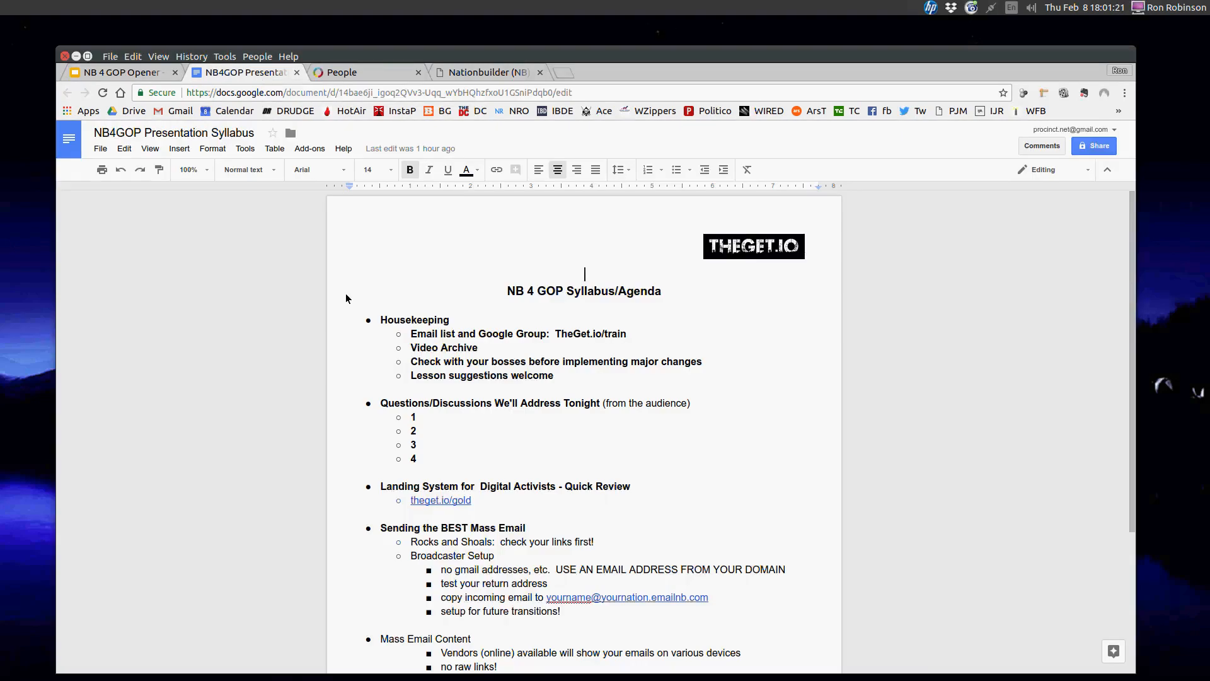
{"action": "left_click", "coordinate": [493, 75]}
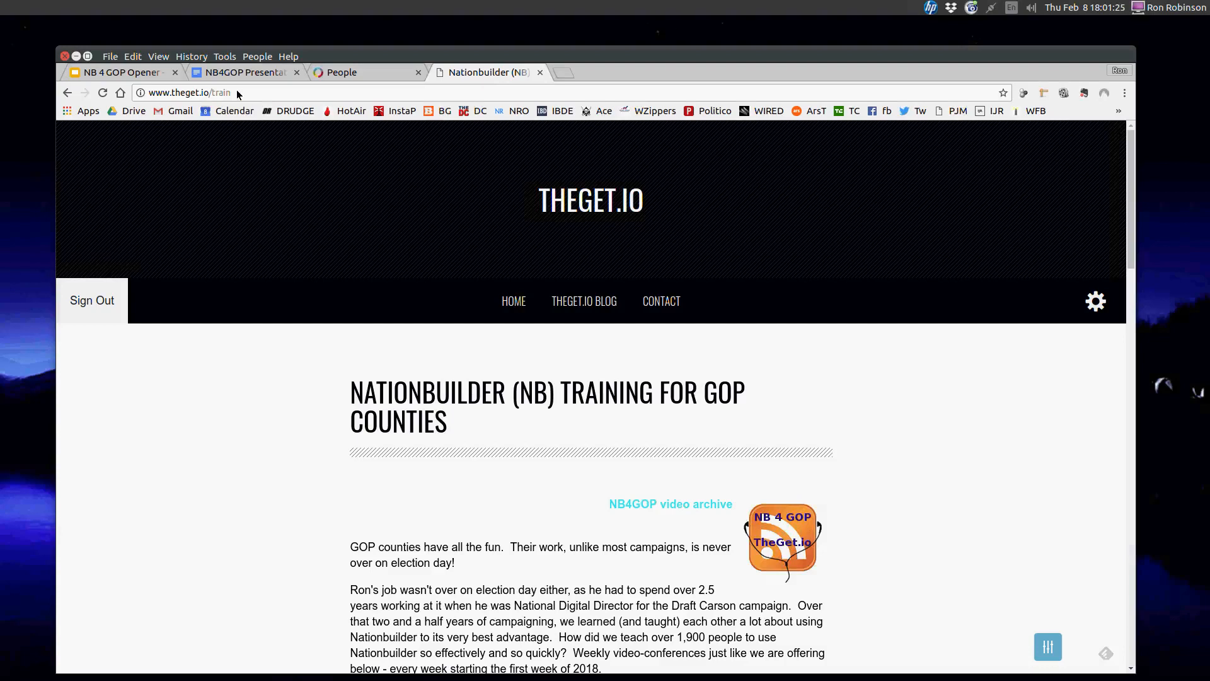
{"action": "scroll", "coordinate": [253, 398], "scroll_direction": "down", "scroll_amount": 5}
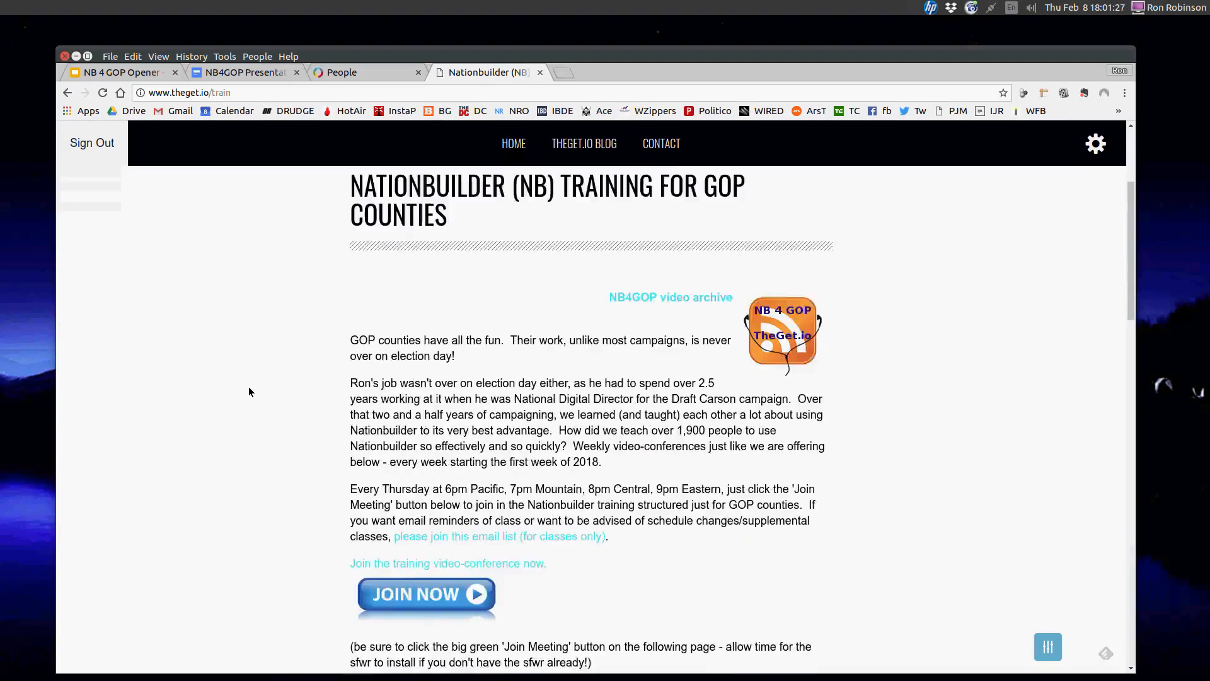
{"action": "scroll", "coordinate": [249, 392], "scroll_direction": "down", "scroll_amount": 3}
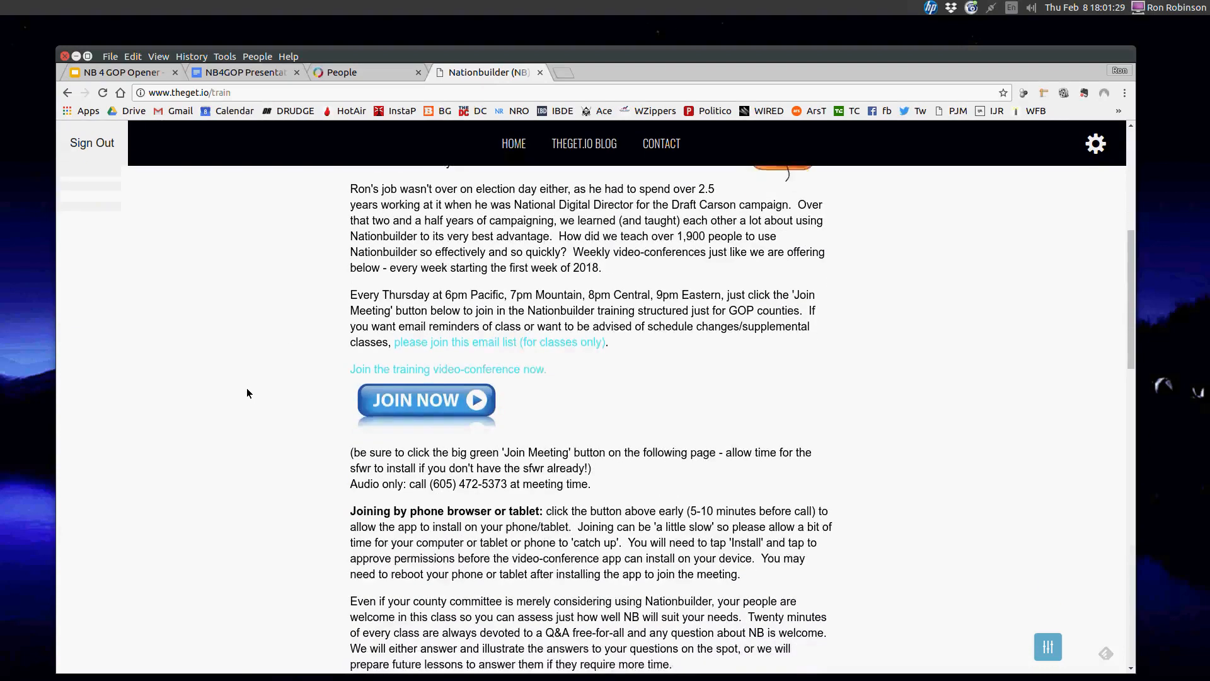
{"action": "scroll", "coordinate": [247, 388], "scroll_direction": "down", "scroll_amount": 4}
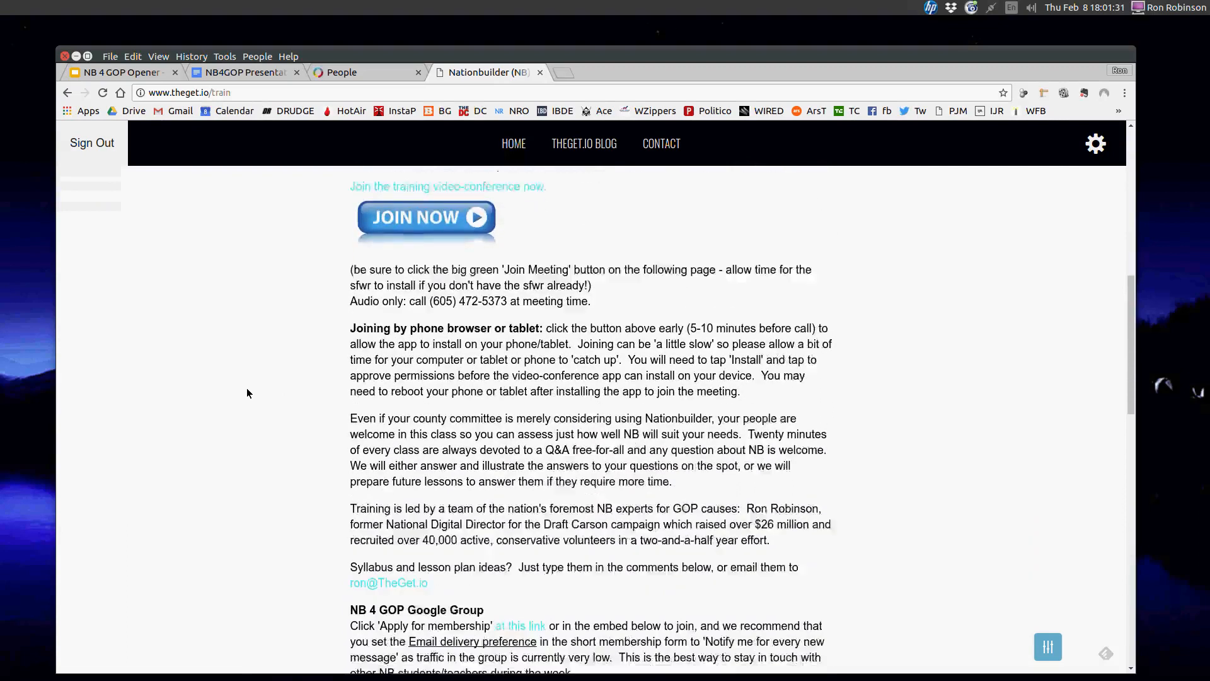
{"action": "scroll", "coordinate": [247, 395], "scroll_direction": "down", "scroll_amount": 2}
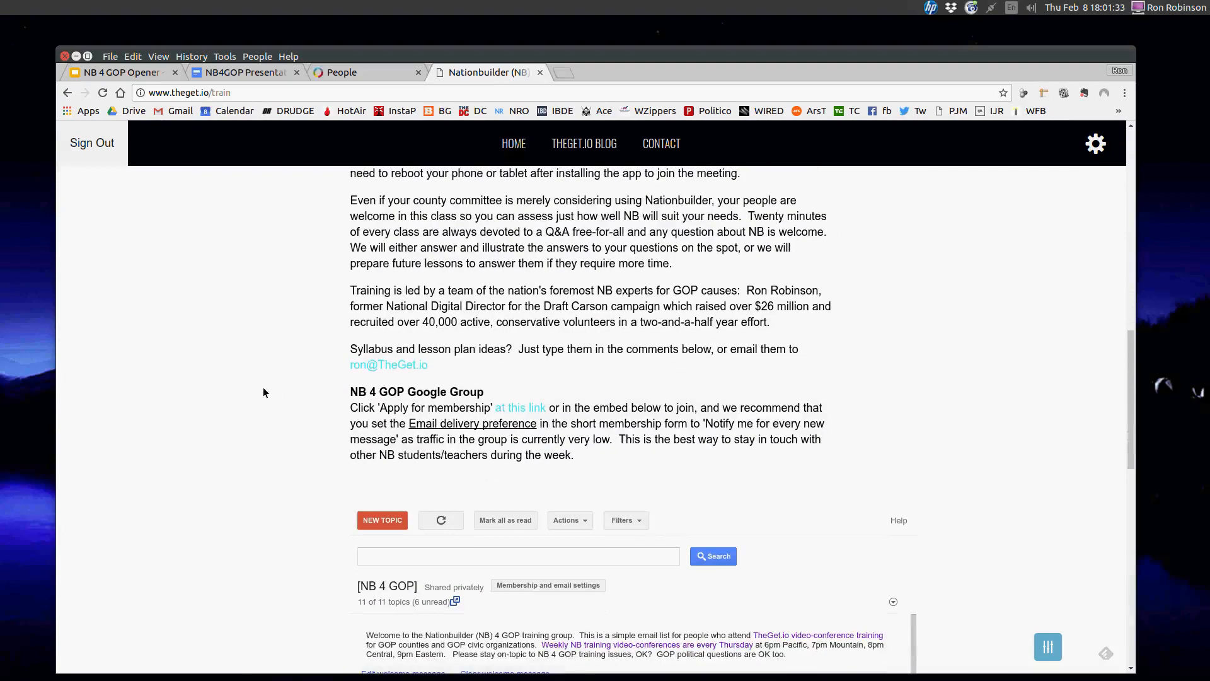
{"action": "scroll", "coordinate": [264, 385], "scroll_direction": "down", "scroll_amount": 6}
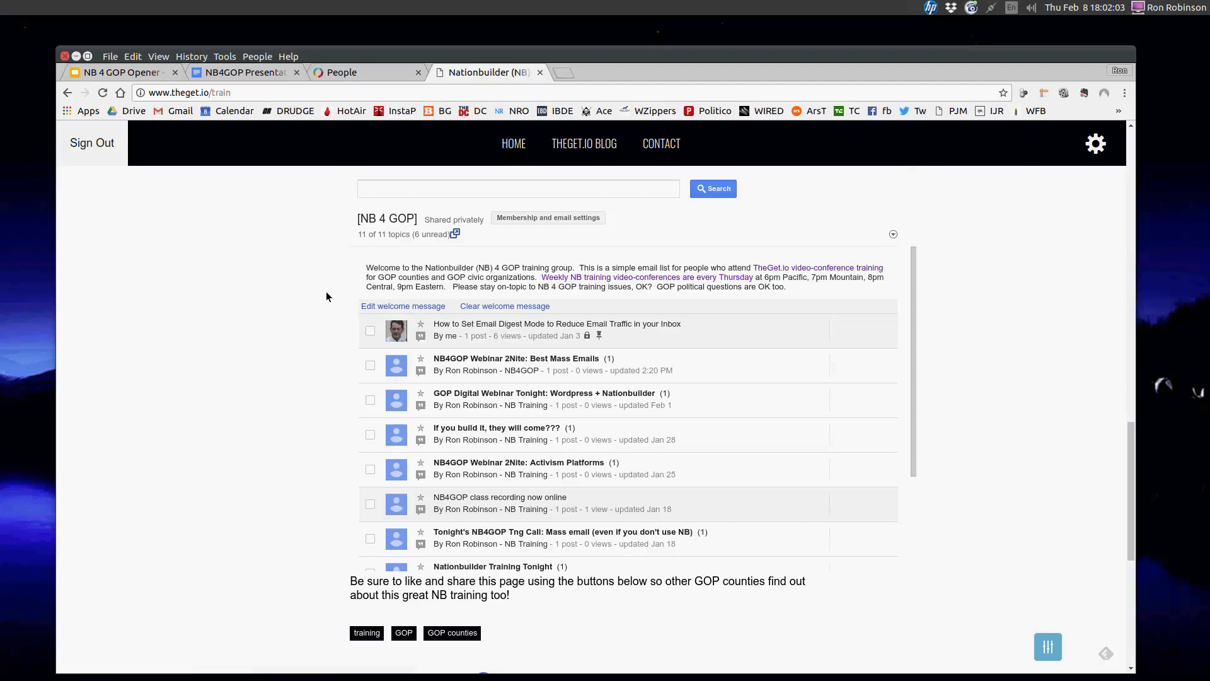
Examine the topic list of the embedded NB 4 GOP Google Group and the content around it
{"action": "scroll", "coordinate": [324, 297], "scroll_direction": "down", "scroll_amount": 2}
{"action": "scroll", "coordinate": [324, 298], "scroll_direction": "up", "scroll_amount": 2}
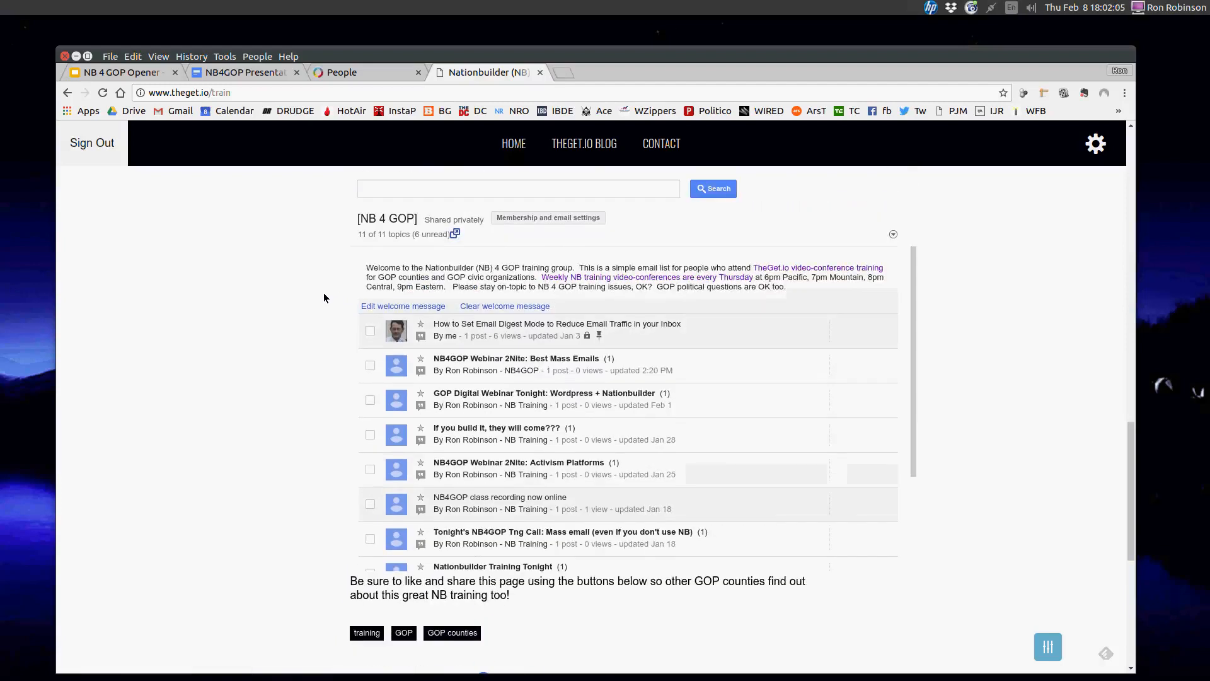
{"action": "scroll", "coordinate": [321, 295], "scroll_direction": "up", "scroll_amount": 2}
{"action": "scroll", "coordinate": [319, 299], "scroll_direction": "up", "scroll_amount": 4}
{"action": "scroll", "coordinate": [318, 300], "scroll_direction": "down", "scroll_amount": 7}
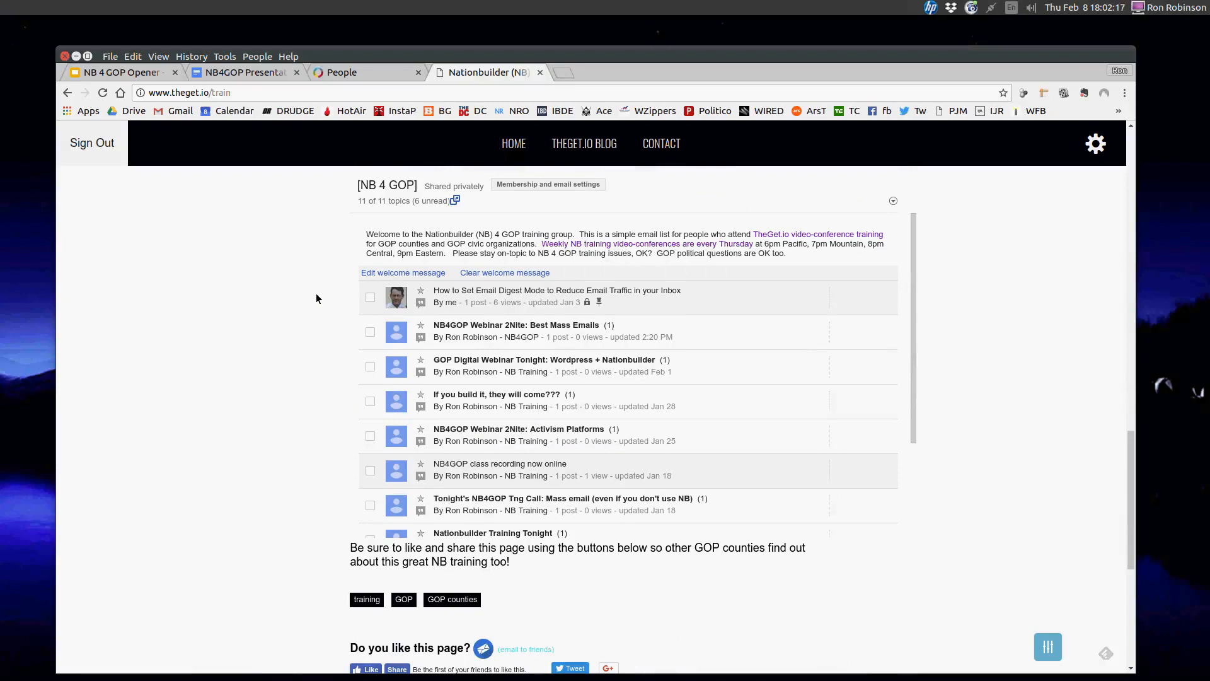
{"action": "scroll", "coordinate": [316, 298], "scroll_direction": "down", "scroll_amount": 1}
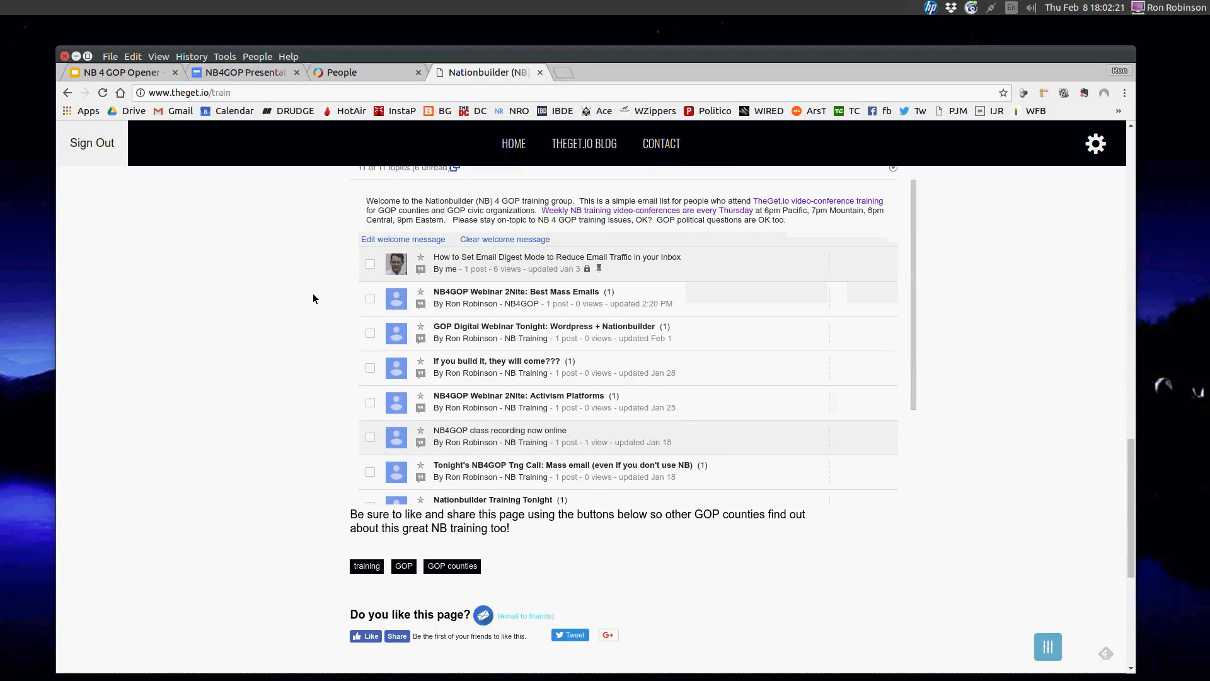
{"action": "scroll", "coordinate": [311, 294], "scroll_direction": "down", "scroll_amount": 1}
{"action": "scroll", "coordinate": [312, 293], "scroll_direction": "up", "scroll_amount": 1}
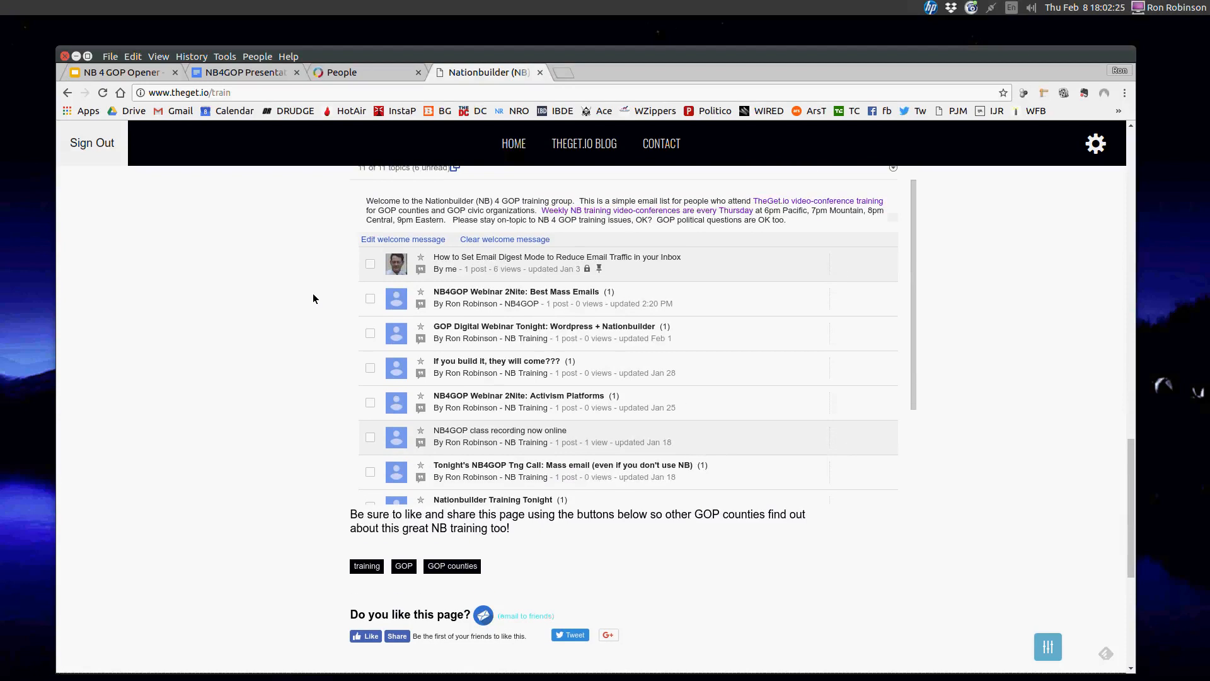
{"action": "scroll", "coordinate": [313, 293], "scroll_direction": "up", "scroll_amount": 2}
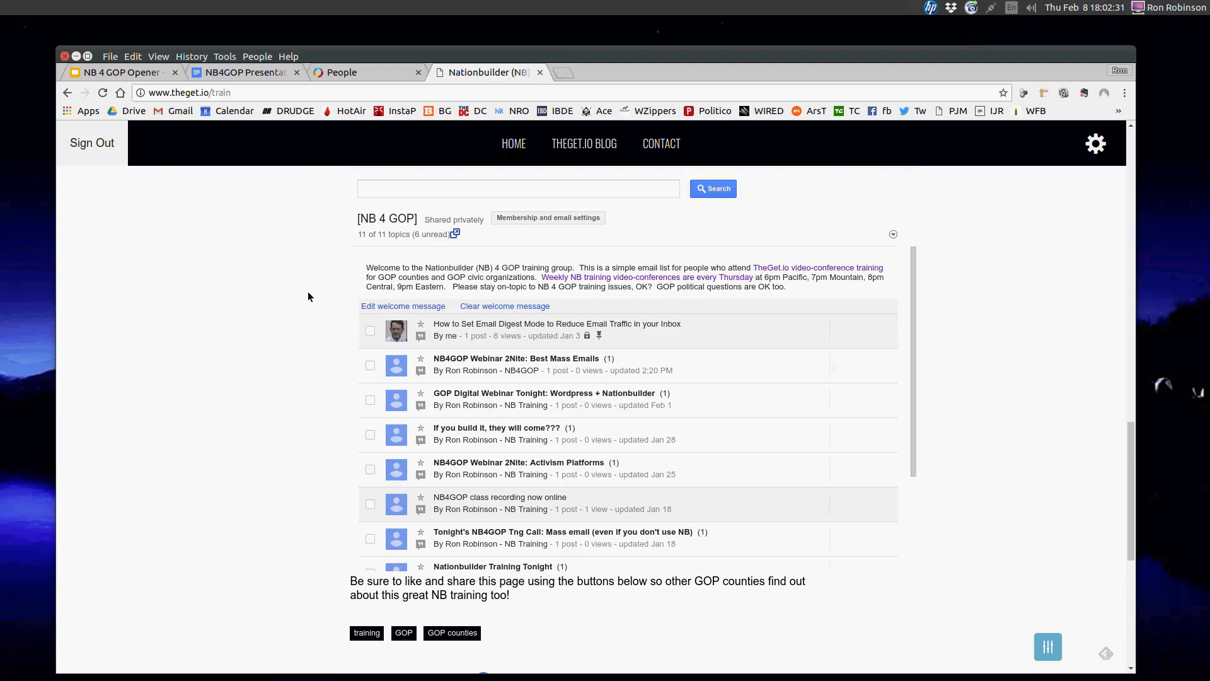
{"action": "scroll", "coordinate": [307, 293], "scroll_direction": "down", "scroll_amount": 1}
{"action": "scroll", "coordinate": [307, 292], "scroll_direction": "up", "scroll_amount": 1}
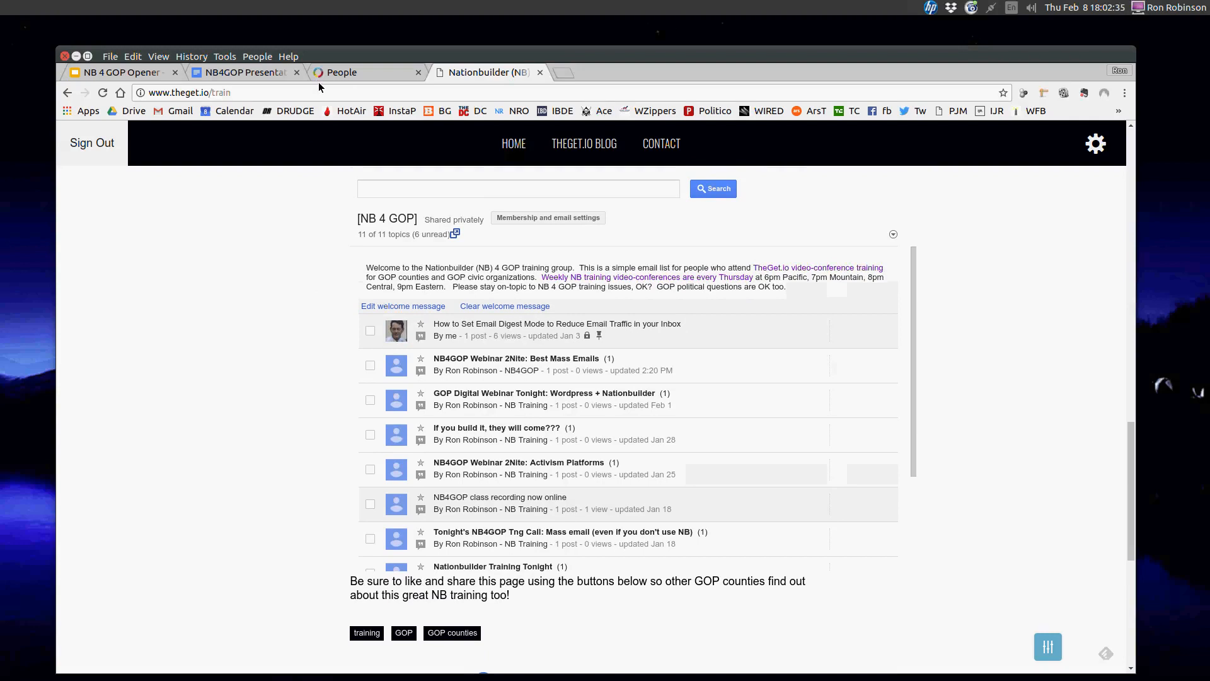
Check the syllabus agenda again and open the NB4GOP video archive from the training page
{"action": "left_click", "coordinate": [280, 79]}
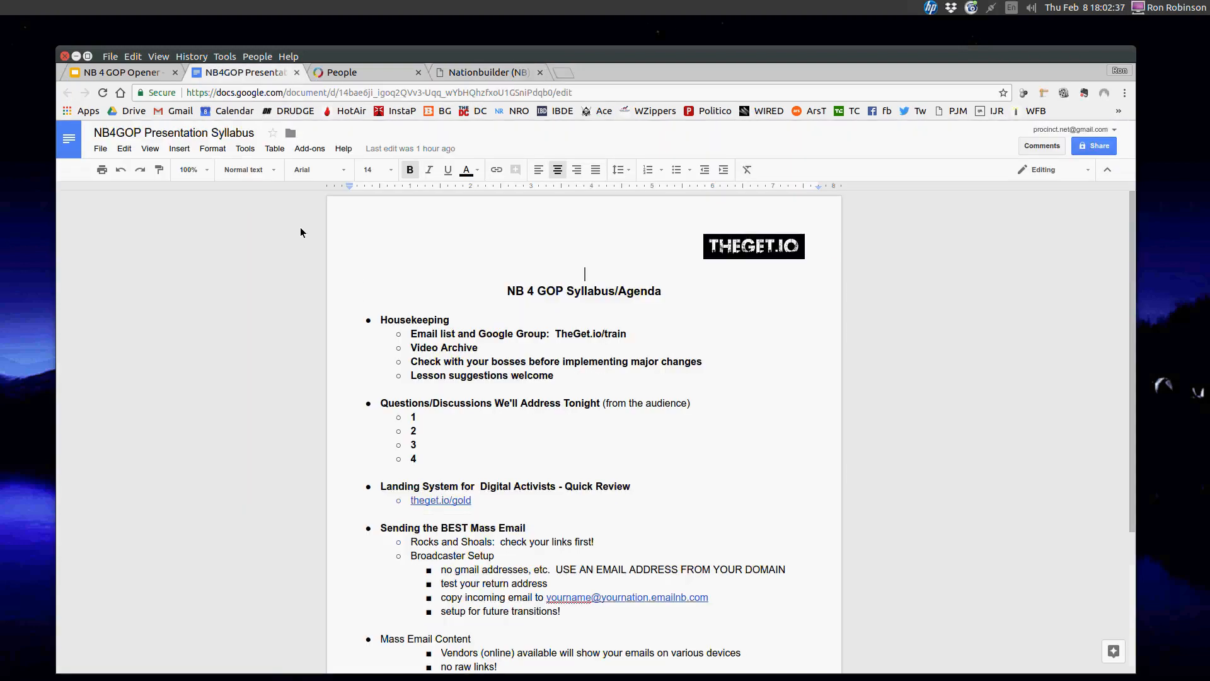
{"action": "left_click", "coordinate": [471, 74]}
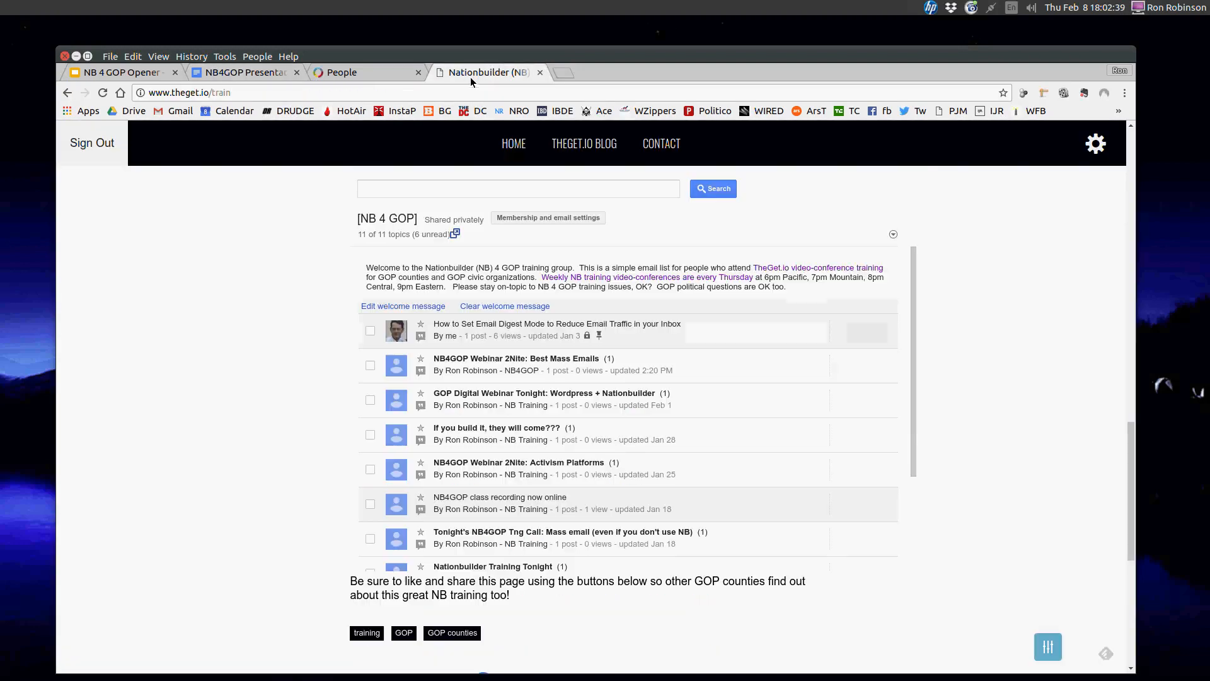
{"action": "scroll", "coordinate": [507, 232], "scroll_direction": "up", "scroll_amount": 15}
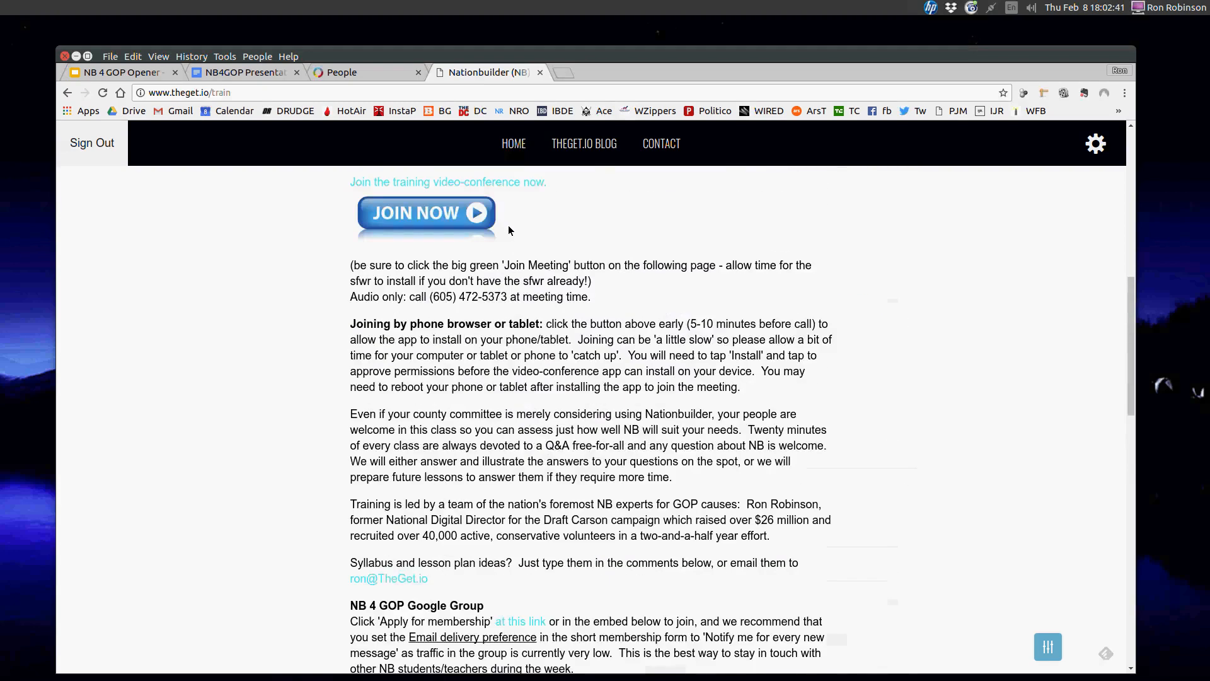
{"action": "scroll", "coordinate": [509, 230], "scroll_direction": "up", "scroll_amount": 3}
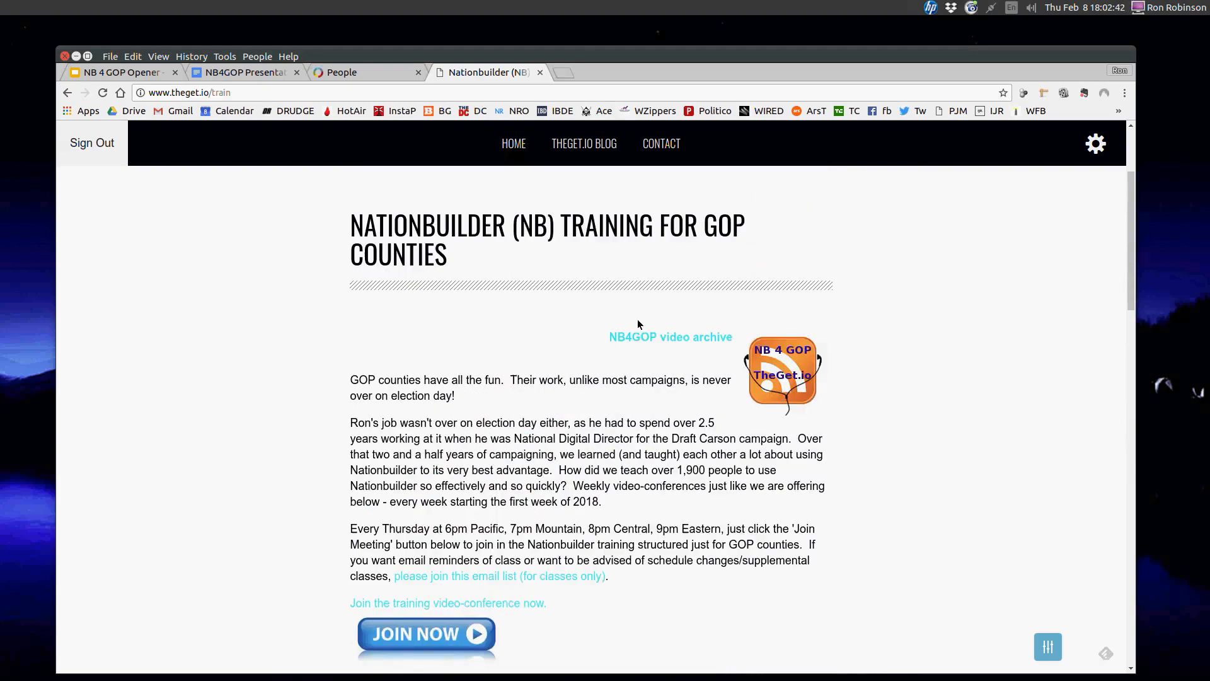
{"action": "left_click", "coordinate": [666, 341]}
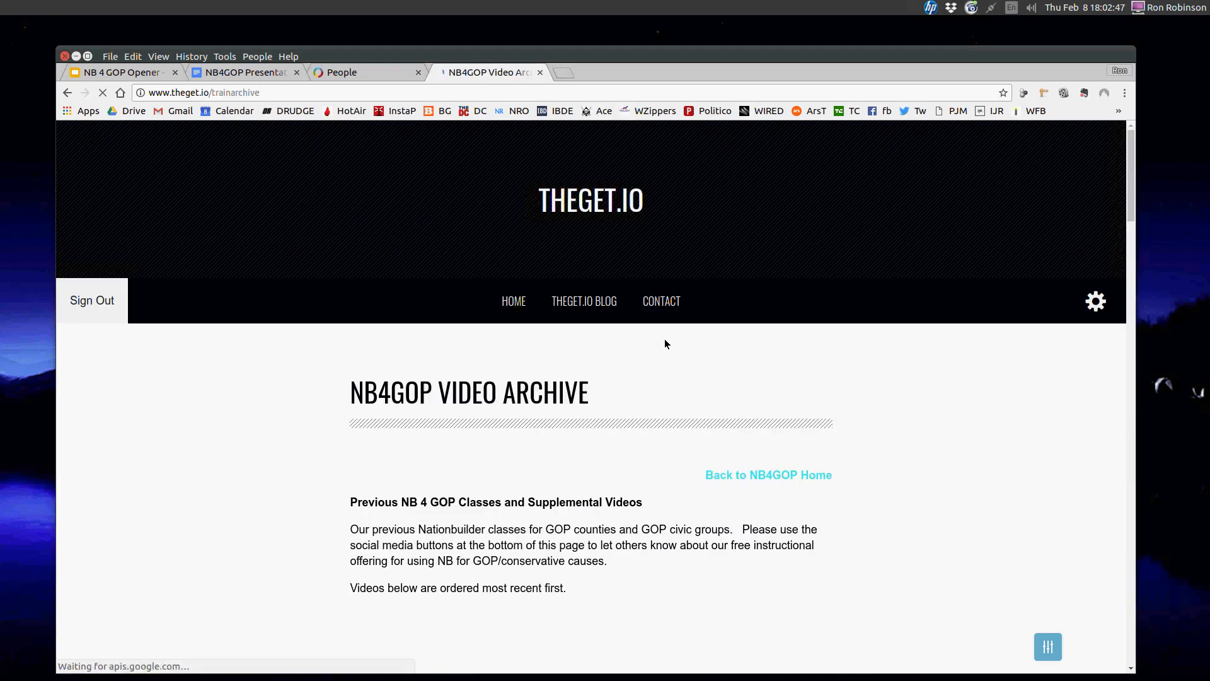
Review the most recent class videos in the archive and the description of Merging Duplicates in Nationbuilder
{"action": "scroll", "coordinate": [262, 406], "scroll_direction": "down", "scroll_amount": 5}
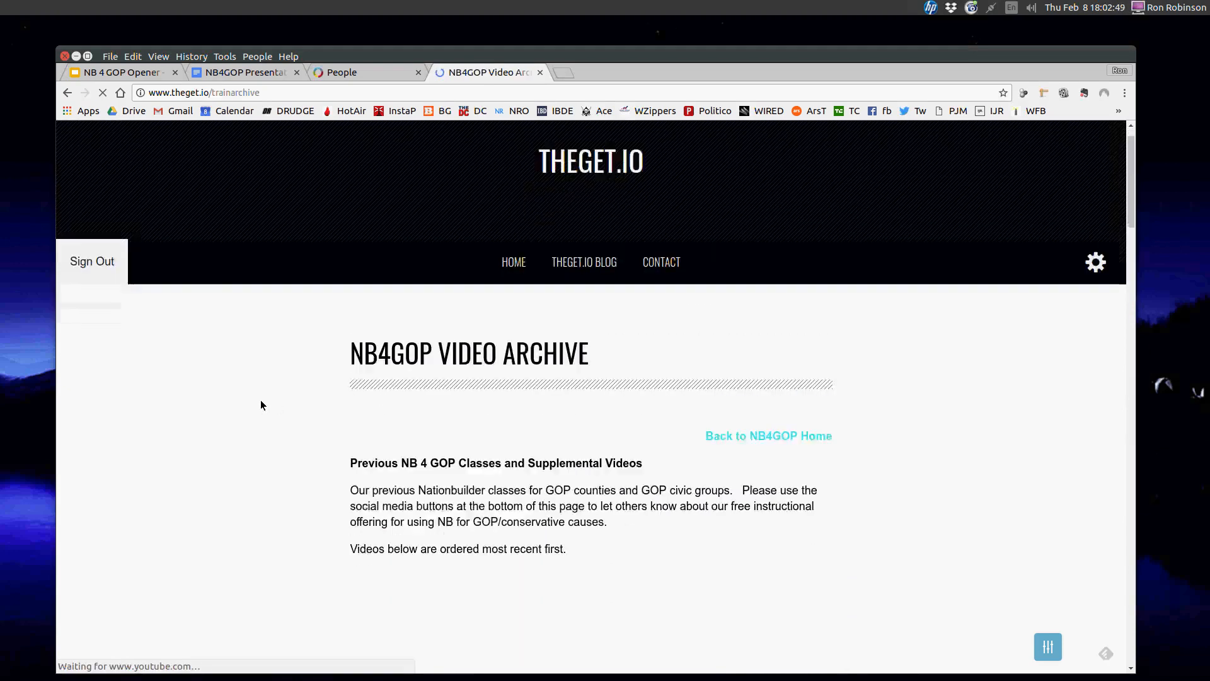
{"action": "scroll", "coordinate": [259, 404], "scroll_direction": "down", "scroll_amount": 2}
{"action": "scroll", "coordinate": [260, 404], "scroll_direction": "up", "scroll_amount": 1}
{"action": "scroll", "coordinate": [259, 403], "scroll_direction": "down", "scroll_amount": 3}
{"action": "scroll", "coordinate": [258, 398], "scroll_direction": "down", "scroll_amount": 4}
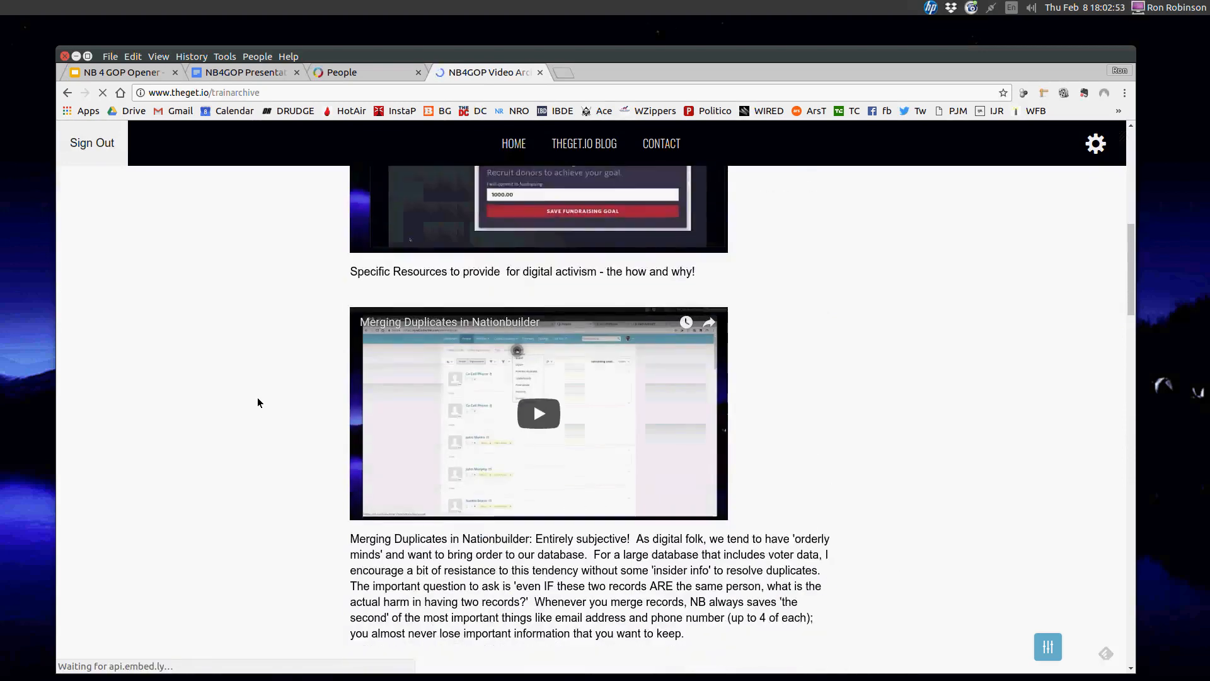
{"action": "scroll", "coordinate": [256, 395], "scroll_direction": "up", "scroll_amount": 5}
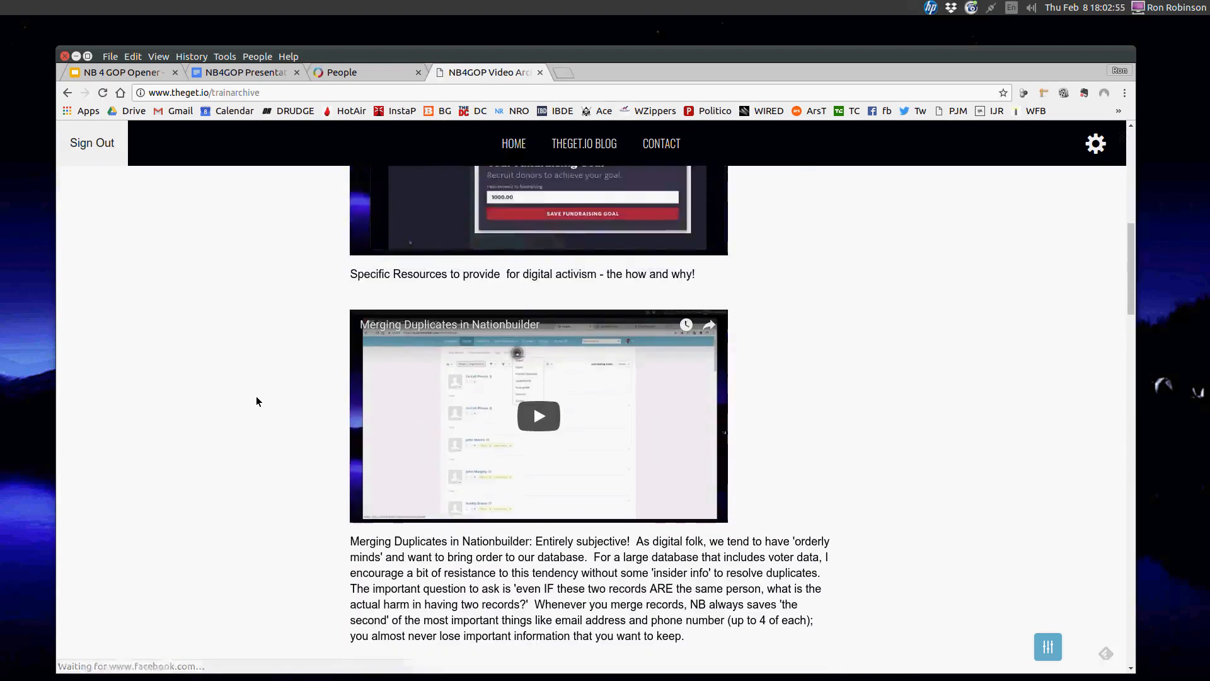
{"action": "scroll", "coordinate": [256, 395], "scroll_direction": "up", "scroll_amount": 1}
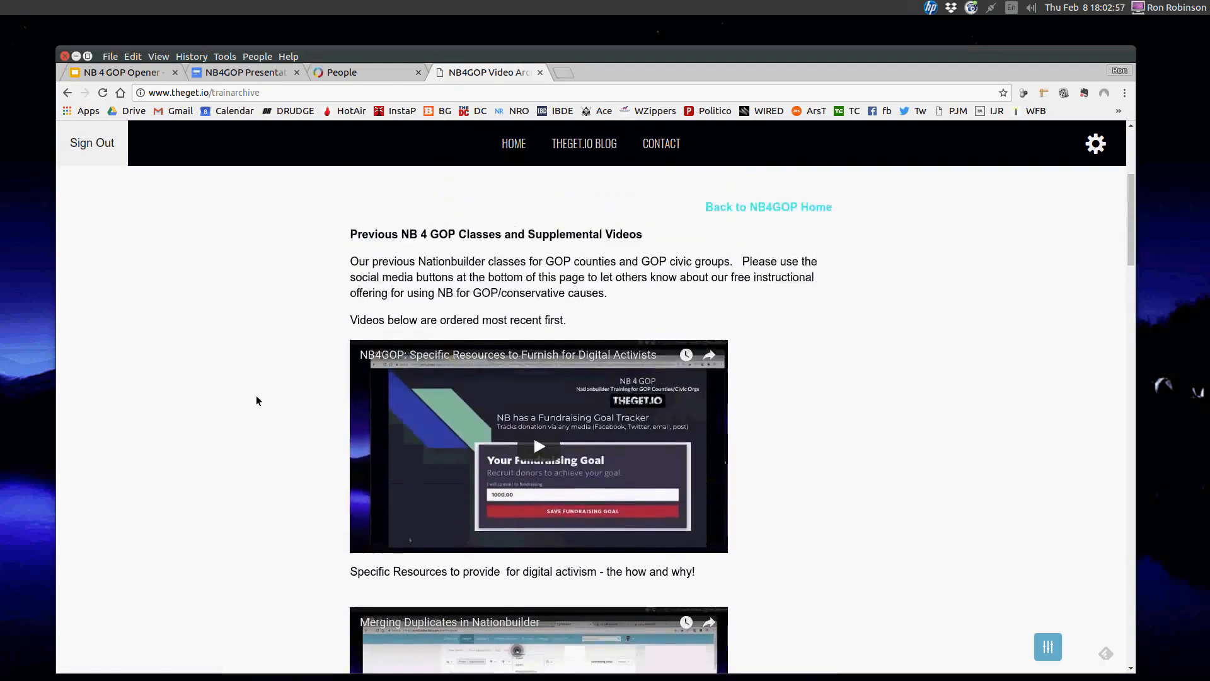
{"action": "scroll", "coordinate": [254, 394], "scroll_direction": "down", "scroll_amount": 3}
{"action": "scroll", "coordinate": [251, 401], "scroll_direction": "down", "scroll_amount": 1}
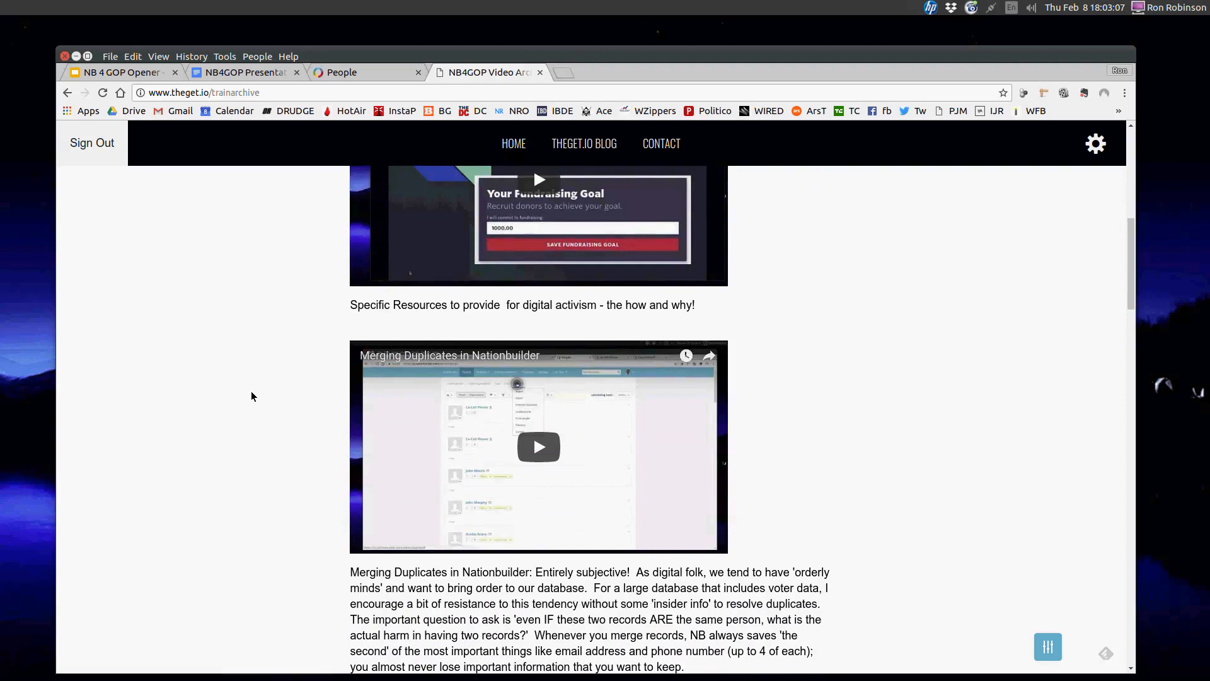
{"action": "scroll", "coordinate": [229, 380], "scroll_direction": "down", "scroll_amount": 1}
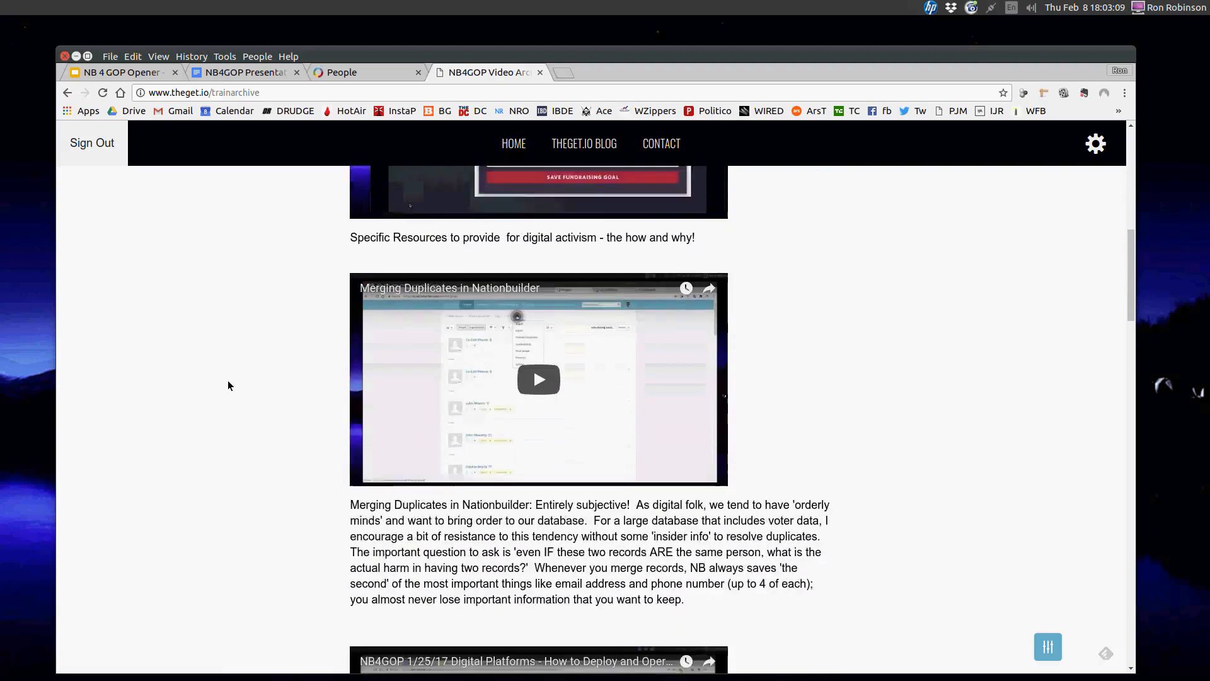
{"action": "scroll", "coordinate": [229, 375], "scroll_direction": "down", "scroll_amount": 1}
{"action": "scroll", "coordinate": [229, 369], "scroll_direction": "up", "scroll_amount": 2}
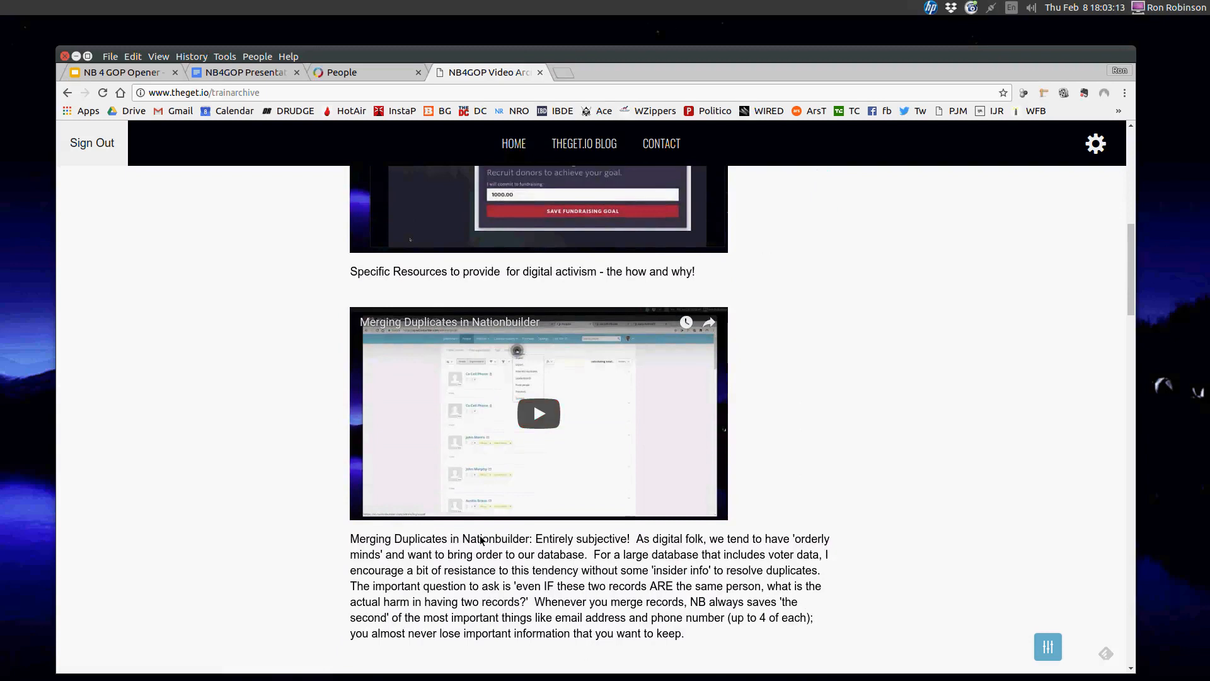
Look over the older January class videos in the archive and return to the NB4GOP home page
{"action": "left_click_drag", "start_coordinate": [470, 540], "coordinate": [494, 545]}
{"action": "scroll", "coordinate": [273, 429], "scroll_direction": "up", "scroll_amount": 1}
{"action": "scroll", "coordinate": [271, 407], "scroll_direction": "down", "scroll_amount": 10}
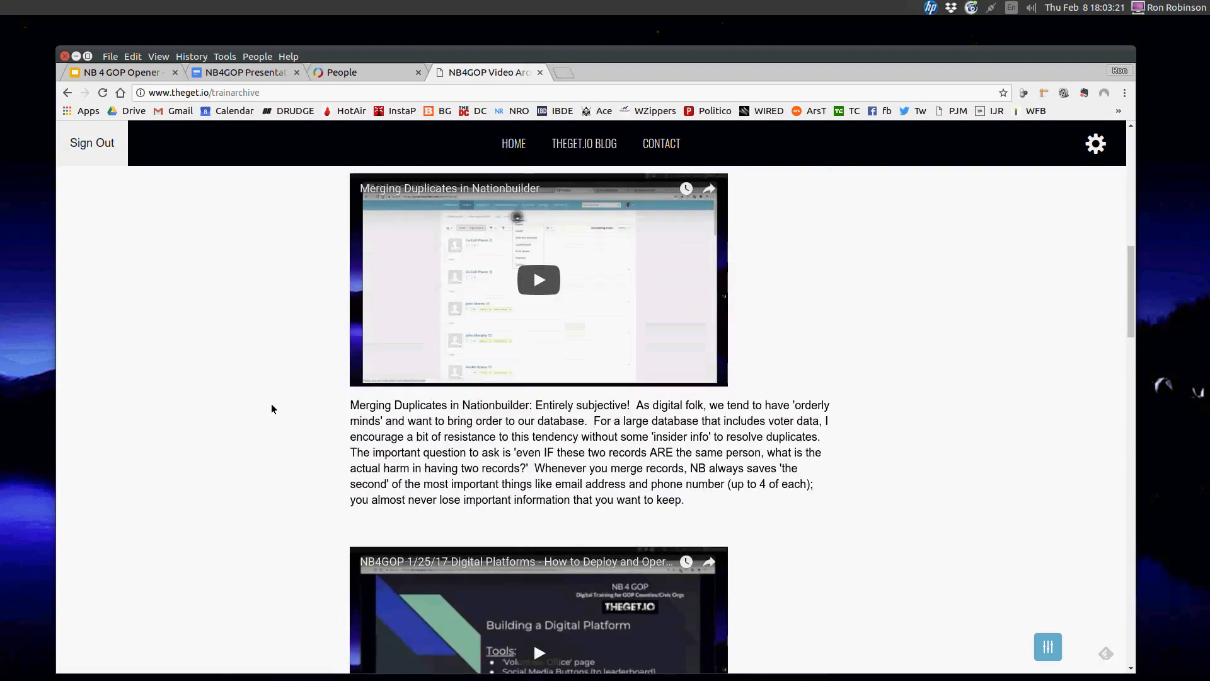
{"action": "scroll", "coordinate": [271, 403], "scroll_direction": "down", "scroll_amount": 6}
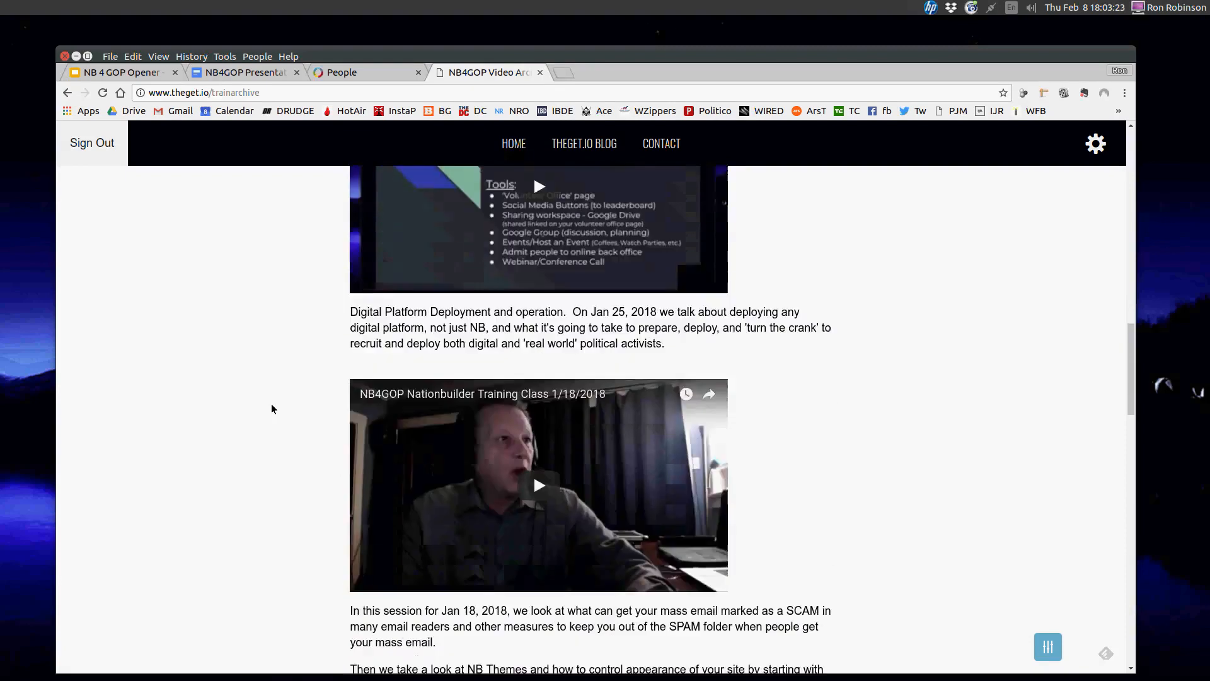
{"action": "scroll", "coordinate": [271, 403], "scroll_direction": "up", "scroll_amount": 9}
{"action": "scroll", "coordinate": [272, 408], "scroll_direction": "up", "scroll_amount": 20}
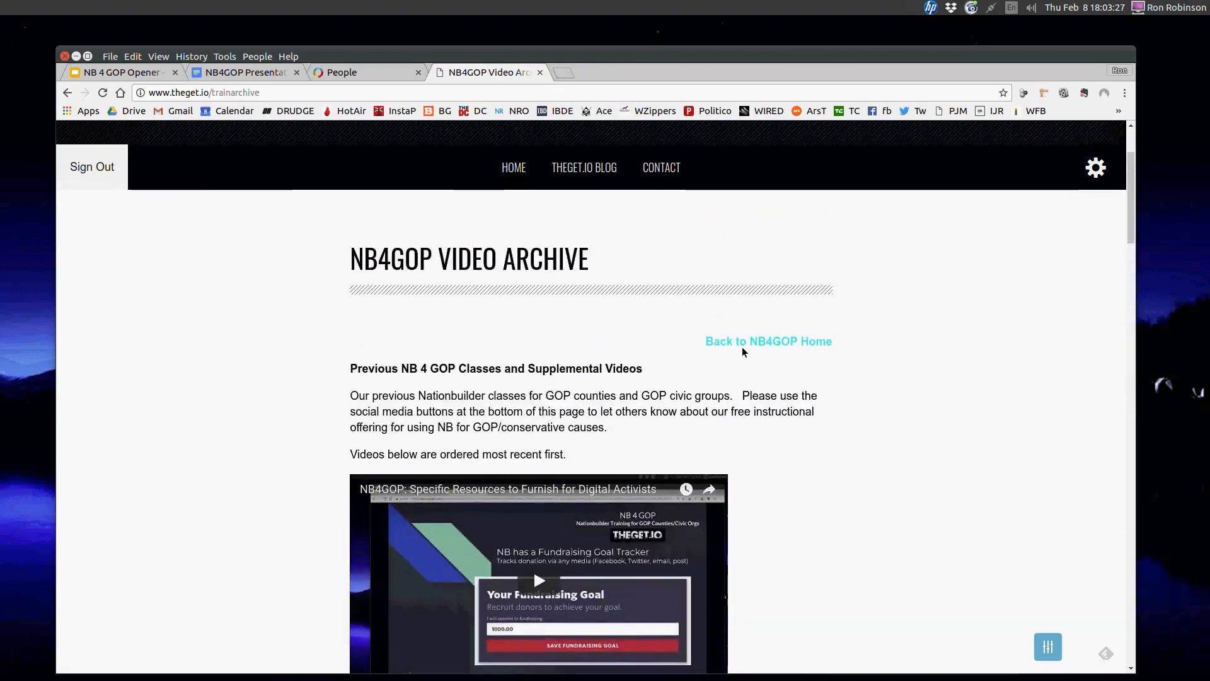
{"action": "left_click", "coordinate": [742, 344]}
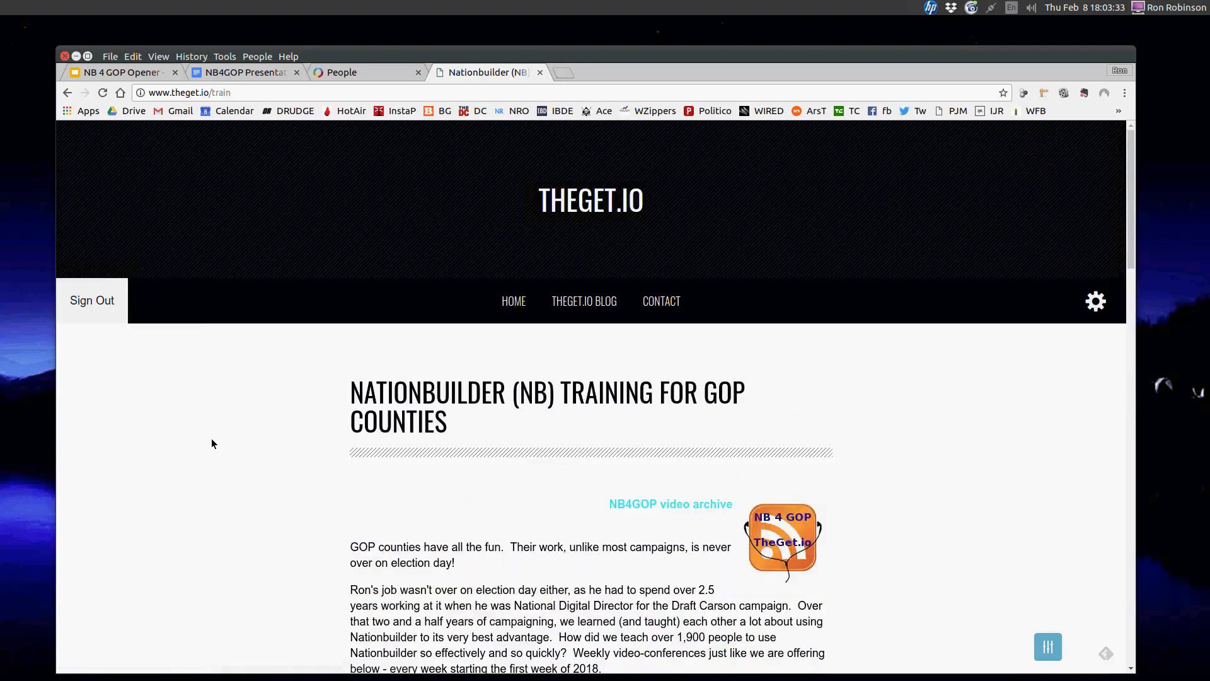
Review the lower part of the presentation syllabus and point out its Landing System for Digital Activists item
{"action": "left_click", "coordinate": [258, 72]}
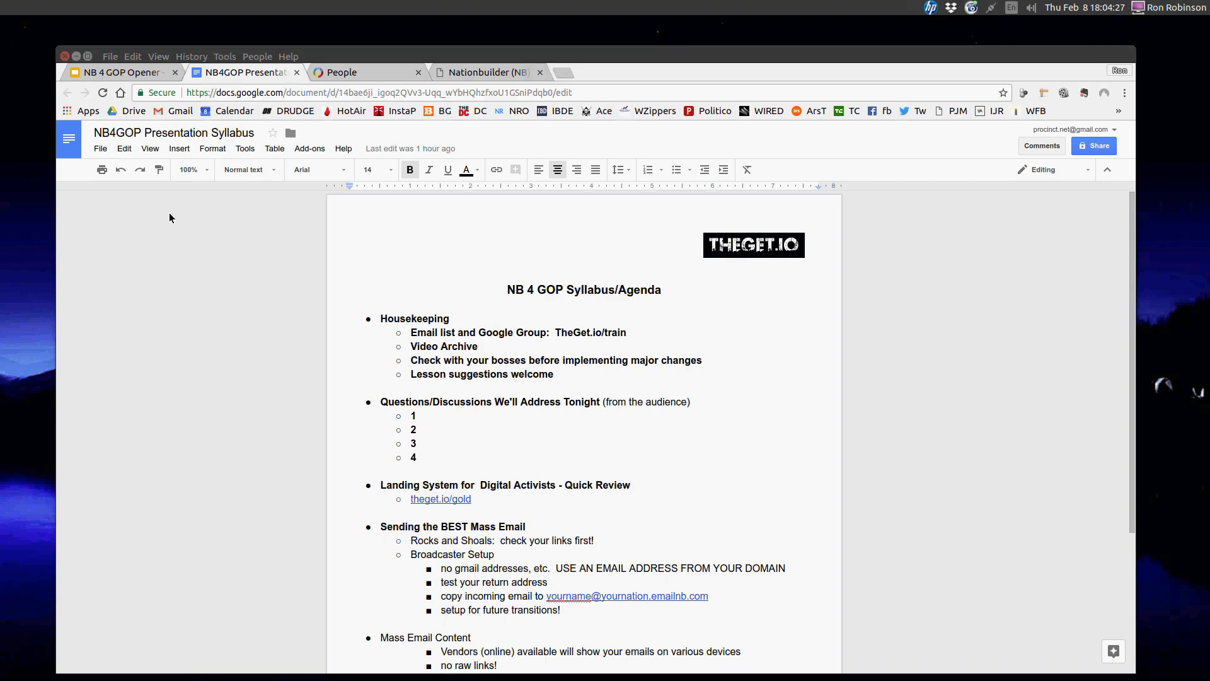
{"action": "scroll", "coordinate": [169, 212], "scroll_direction": "down", "scroll_amount": 2}
{"action": "scroll", "coordinate": [172, 216], "scroll_direction": "down", "scroll_amount": 1}
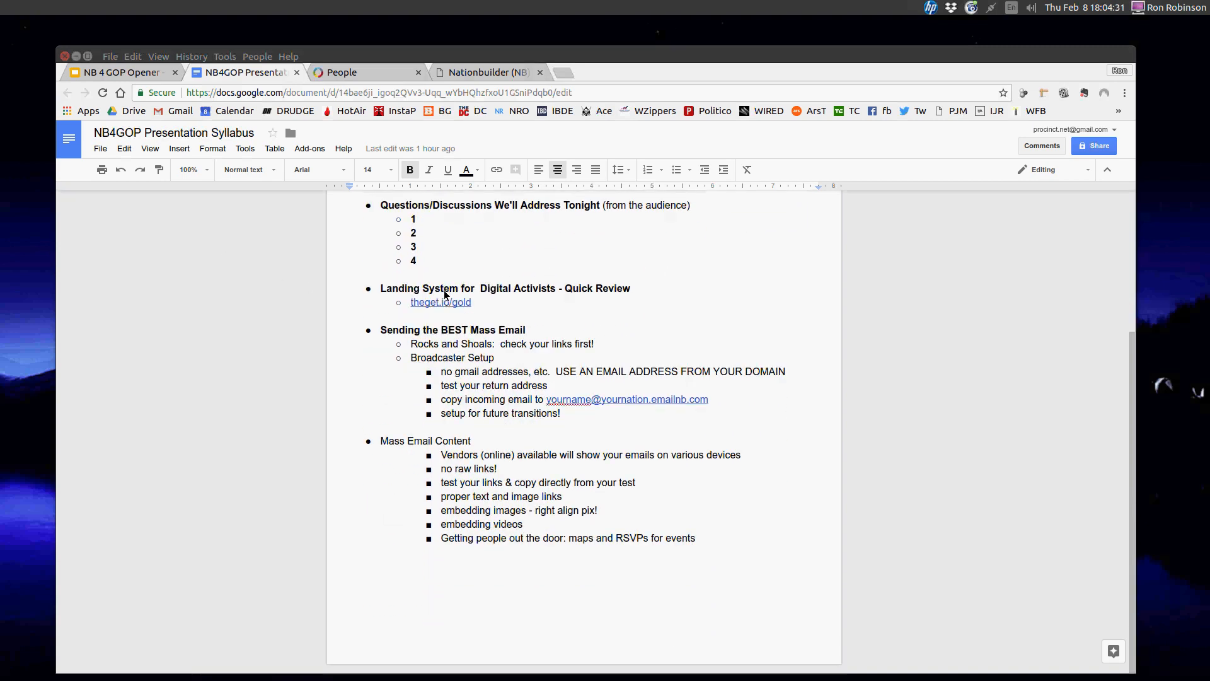
{"action": "left_click", "coordinate": [382, 285]}
{"action": "left_click_drag", "start_coordinate": [382, 285], "coordinate": [440, 289]}
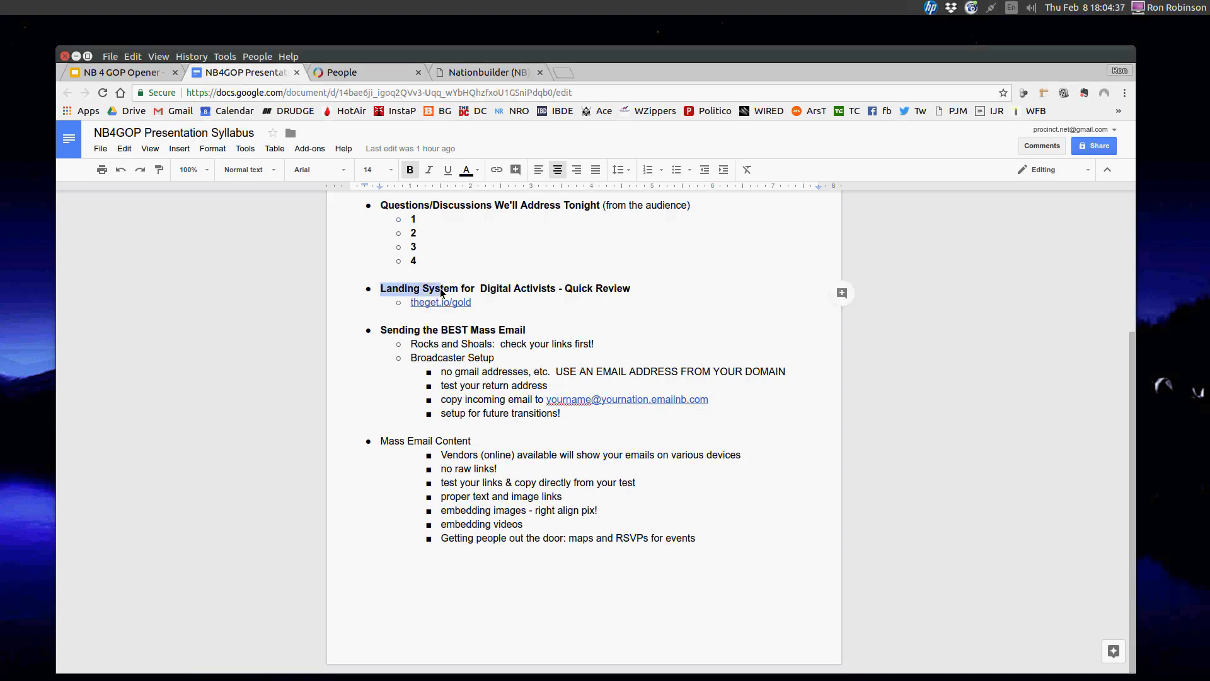
{"action": "left_click", "coordinate": [440, 288]}
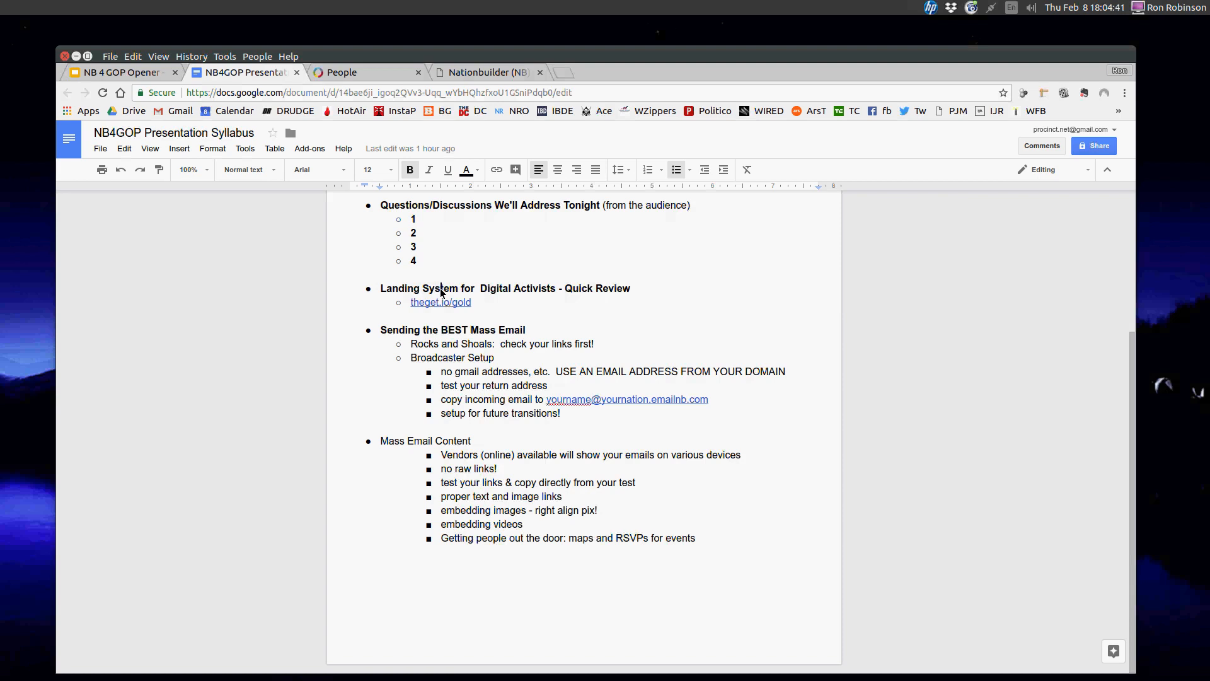
{"action": "left_click_drag", "start_coordinate": [440, 292], "coordinate": [437, 292]}
{"action": "left_click", "coordinate": [436, 292]}
Follow the syllabus's theget.io/gold link, close the campaign site and go back to the NationBuilder training page
{"action": "left_click", "coordinate": [450, 304]}
{"action": "left_click", "coordinate": [463, 317]}
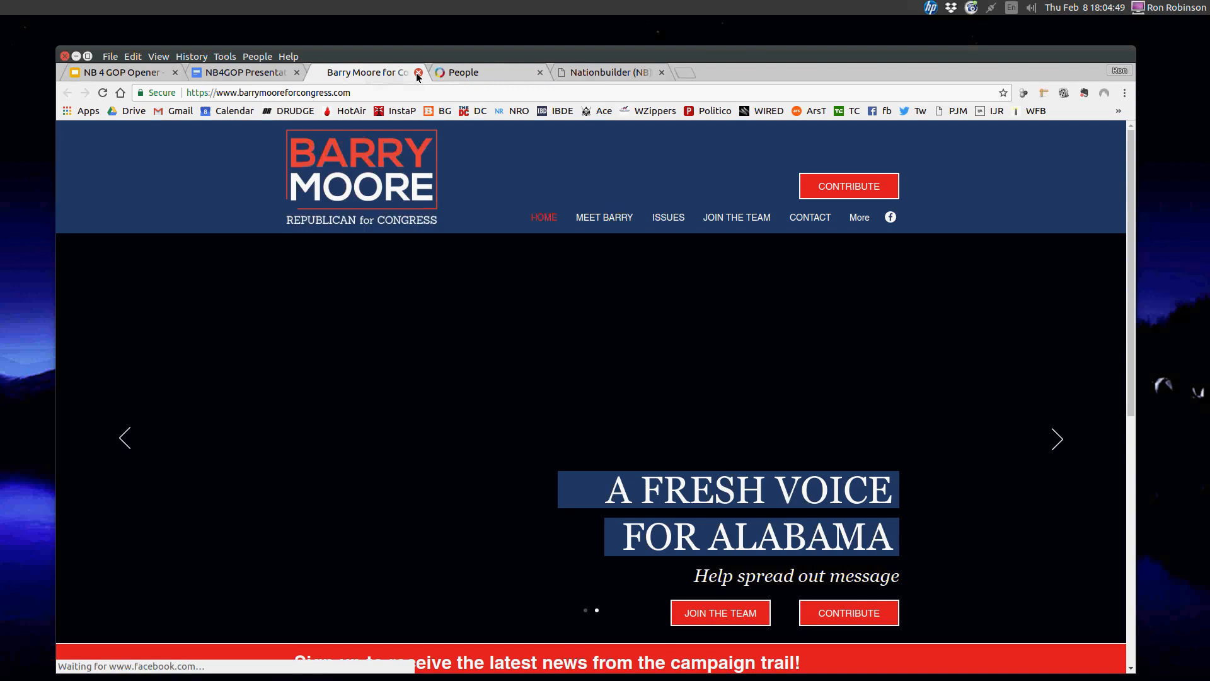
{"action": "left_click", "coordinate": [418, 72]}
{"action": "left_click", "coordinate": [482, 73]}
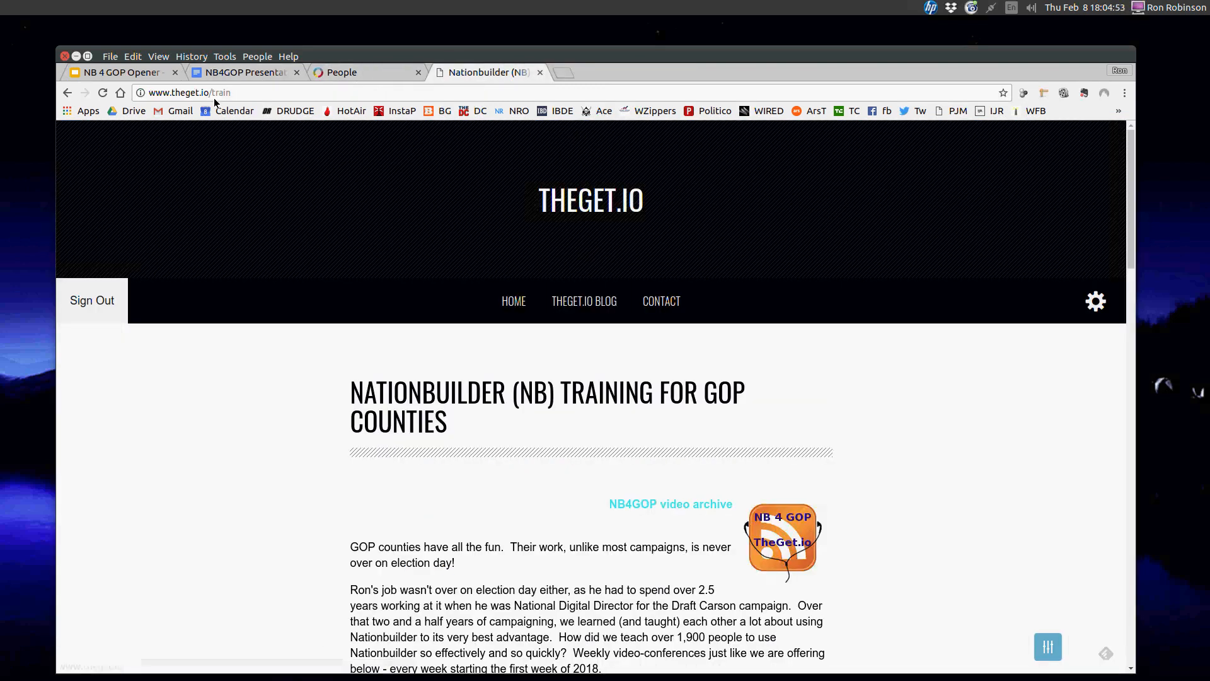
{"action": "left_click_drag", "start_coordinate": [210, 95], "coordinate": [233, 95]}
{"action": "type", "text": "gold"}
{"action": "key", "text": "Return"}
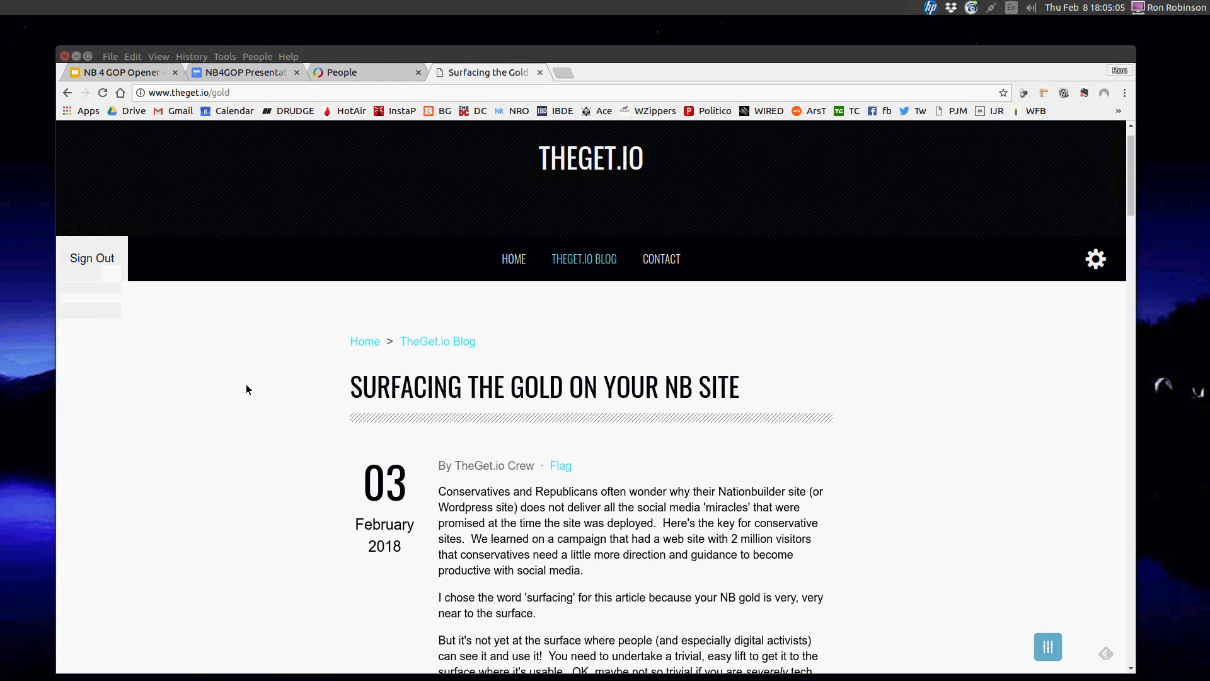
{"action": "left_click_drag", "start_coordinate": [149, 94], "coordinate": [184, 95]}
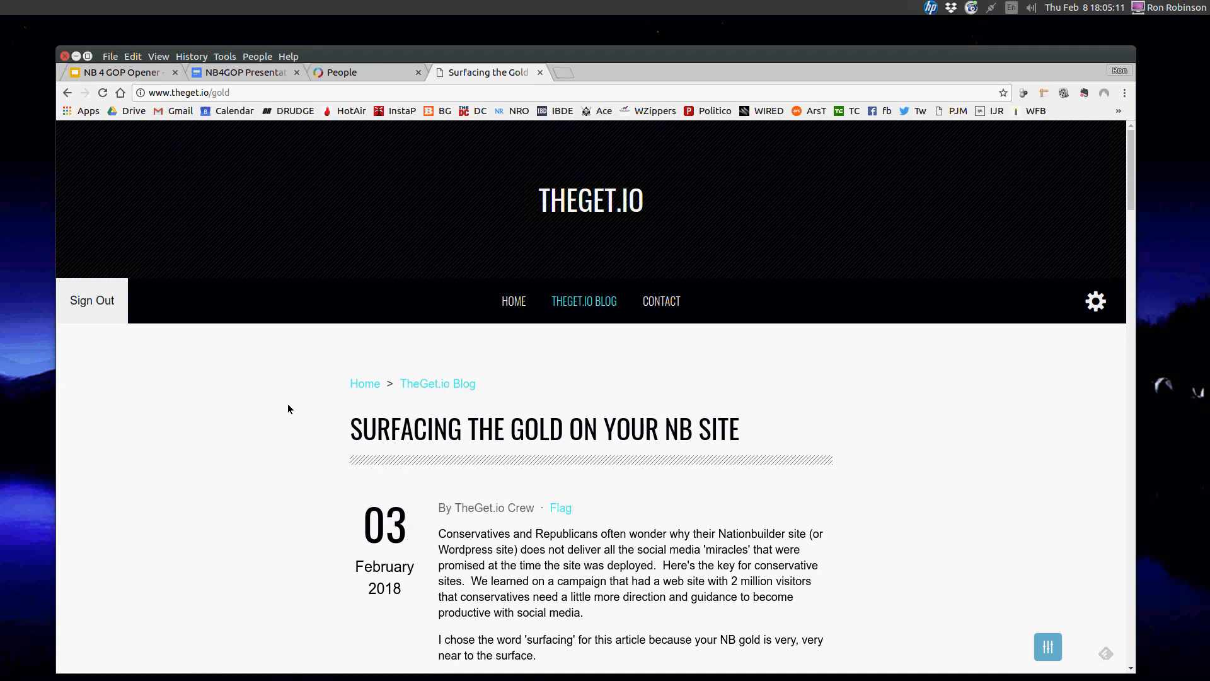
Review the article's introduction and default supporter nav discussion, down to the Digging Up that Buried Nationbuilder Gold infographic
{"action": "scroll", "coordinate": [282, 399], "scroll_direction": "down", "scroll_amount": 4}
{"action": "scroll", "coordinate": [281, 403], "scroll_direction": "down", "scroll_amount": 2}
{"action": "scroll", "coordinate": [282, 403], "scroll_direction": "down", "scroll_amount": 3}
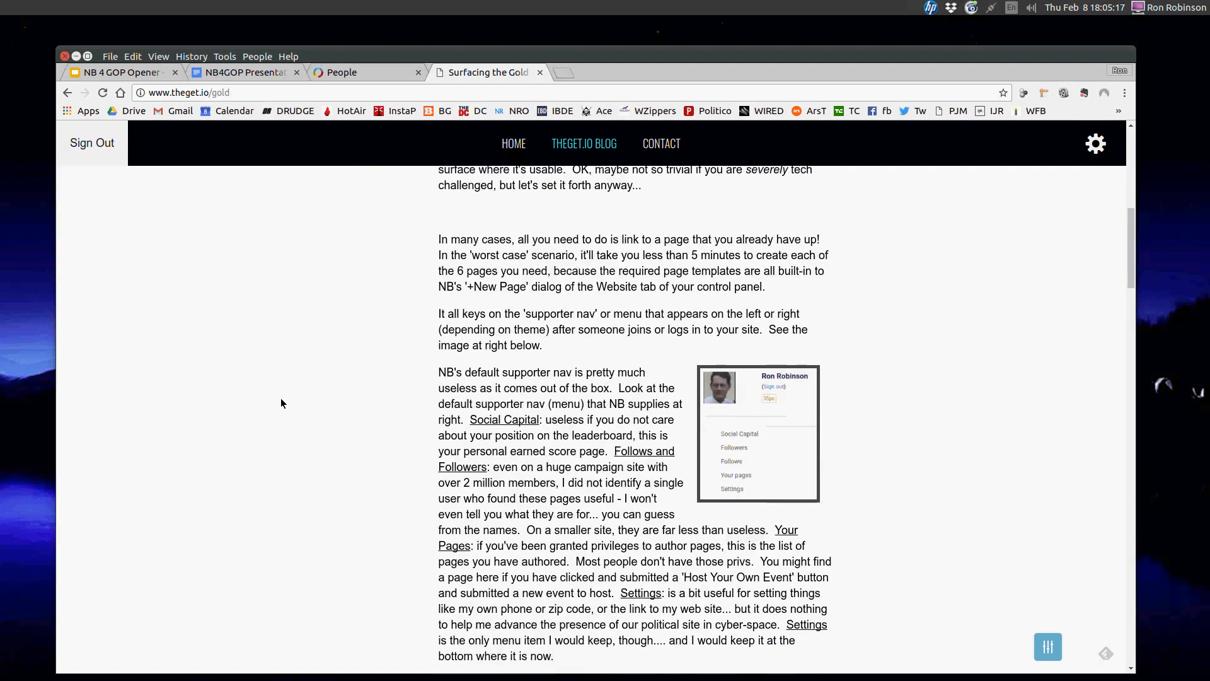
{"action": "scroll", "coordinate": [281, 403], "scroll_direction": "down", "scroll_amount": 1}
{"action": "scroll", "coordinate": [346, 306], "scroll_direction": "down", "scroll_amount": 6}
{"action": "scroll", "coordinate": [343, 312], "scroll_direction": "down", "scroll_amount": 3}
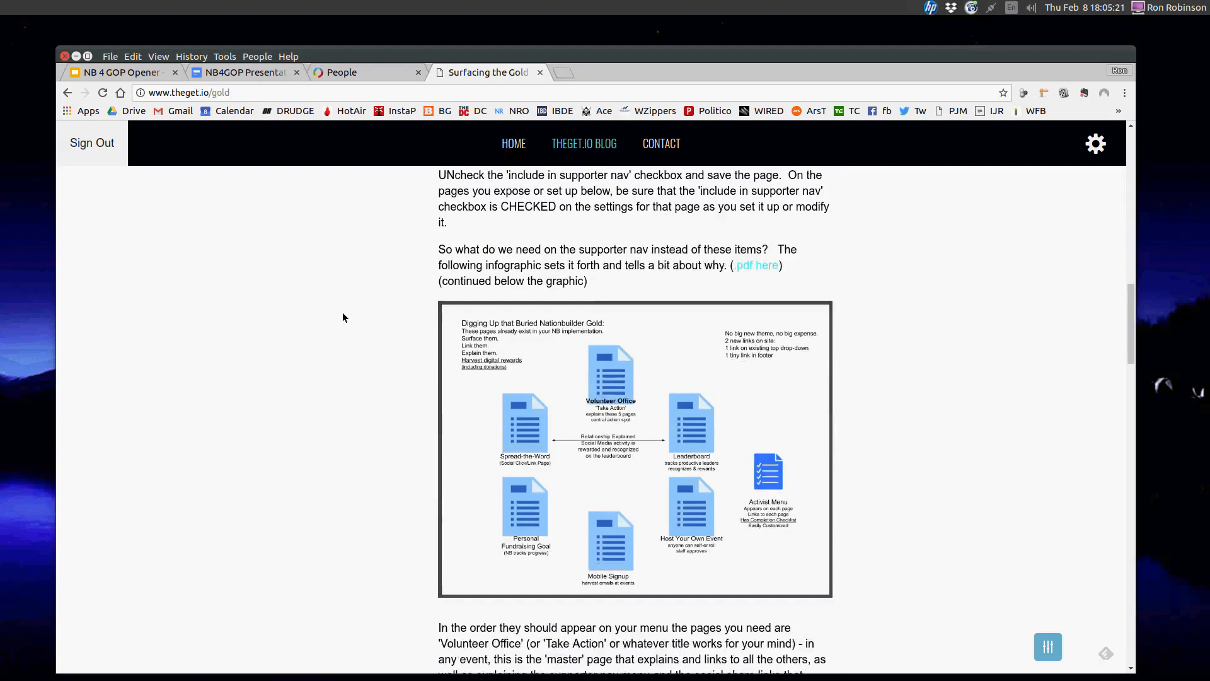
{"action": "scroll", "coordinate": [342, 317], "scroll_direction": "down", "scroll_amount": 1}
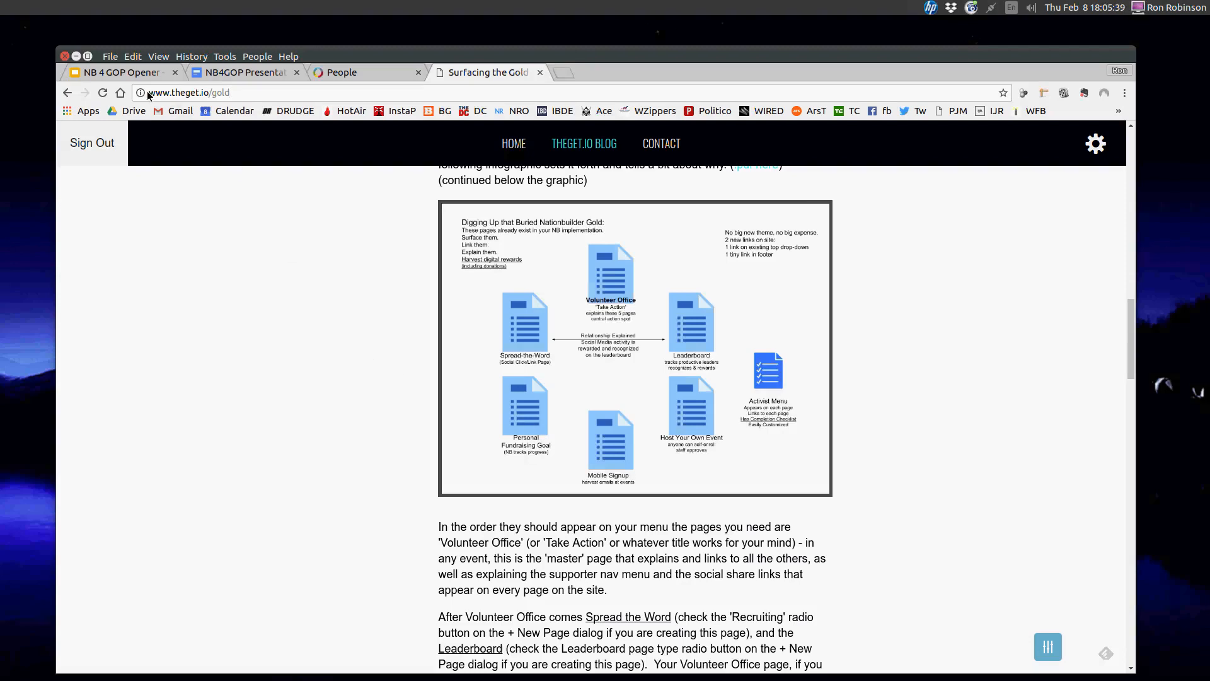
Point out the theget.io/gold address again and examine the infographic of the six recommended pages and the activist menu
{"action": "left_click_drag", "start_coordinate": [172, 93], "coordinate": [249, 93]}
{"action": "left_click", "coordinate": [247, 97]}
{"action": "scroll", "coordinate": [335, 322], "scroll_direction": "down", "scroll_amount": 5}
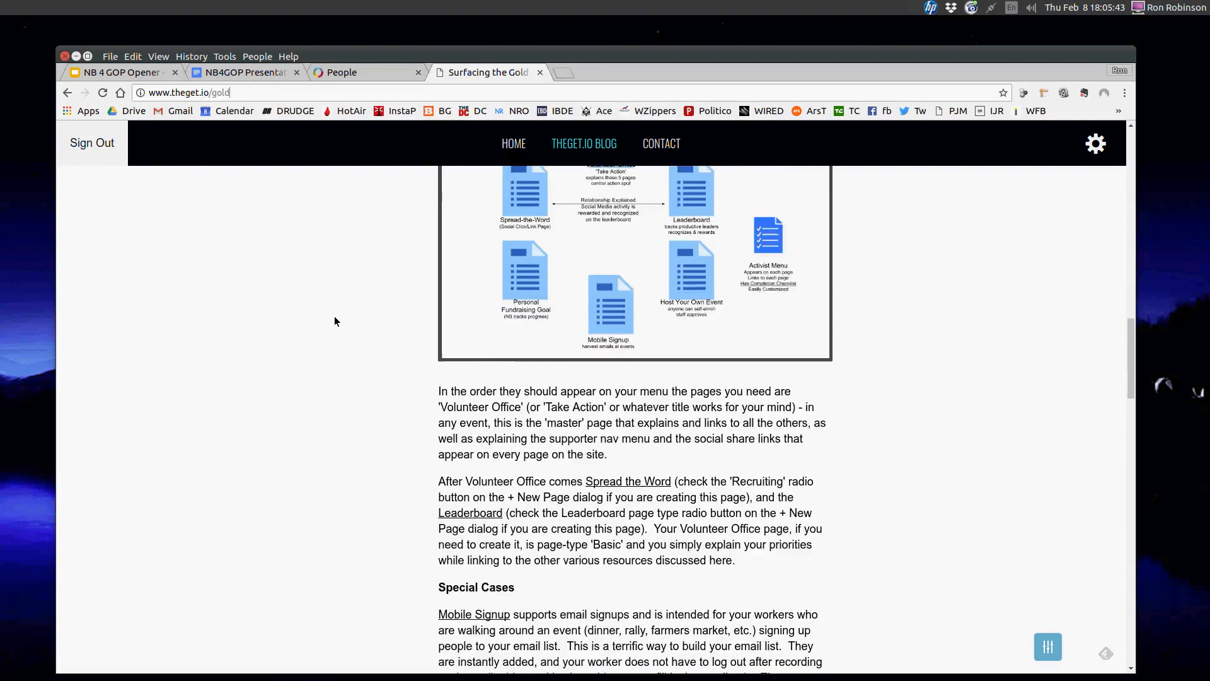
{"action": "scroll", "coordinate": [338, 311], "scroll_direction": "up", "scroll_amount": 4}
{"action": "scroll", "coordinate": [338, 309], "scroll_direction": "up", "scroll_amount": 1}
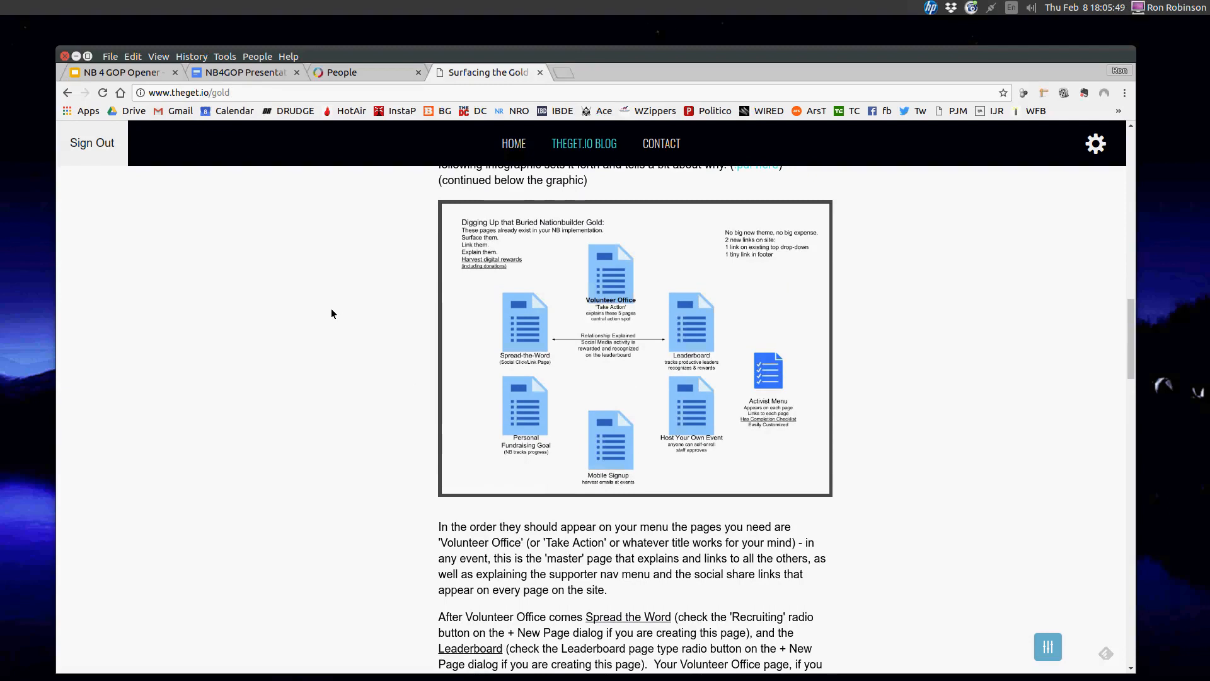
Review the Special Cases, Spread the Word and Leaderboard, and Personal Fundraising Goal sections, including the illustrated share controls
{"action": "scroll", "coordinate": [329, 310], "scroll_direction": "down", "scroll_amount": 4}
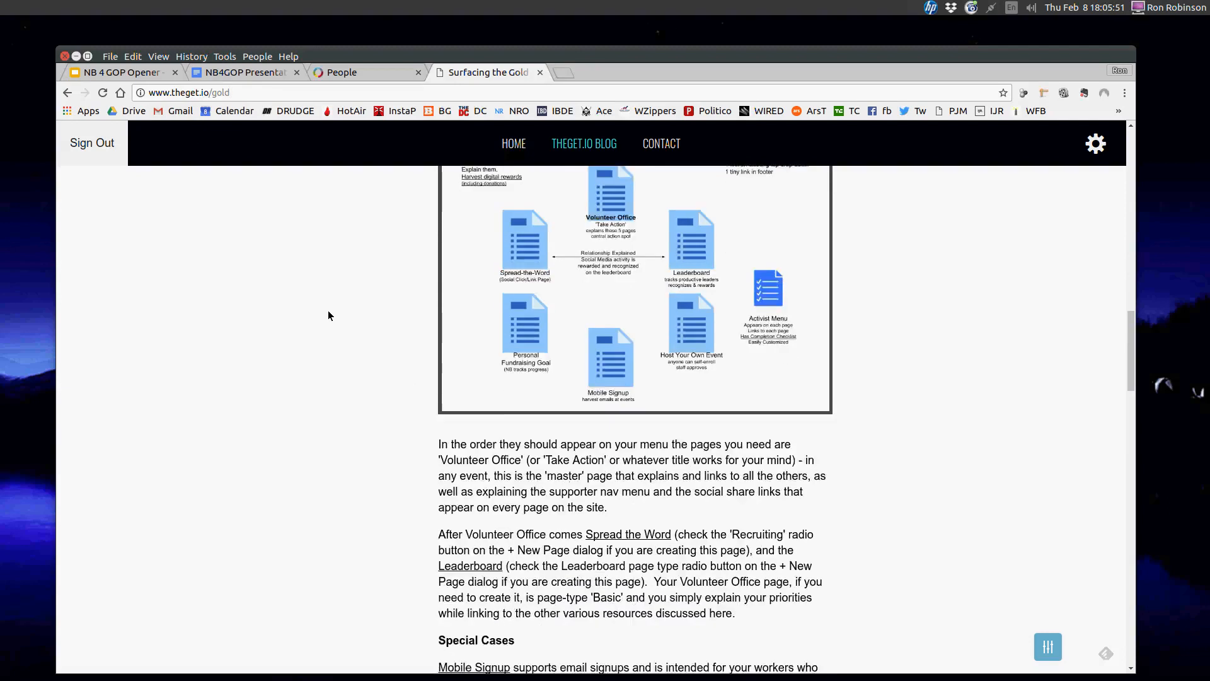
{"action": "scroll", "coordinate": [328, 316], "scroll_direction": "down", "scroll_amount": 7}
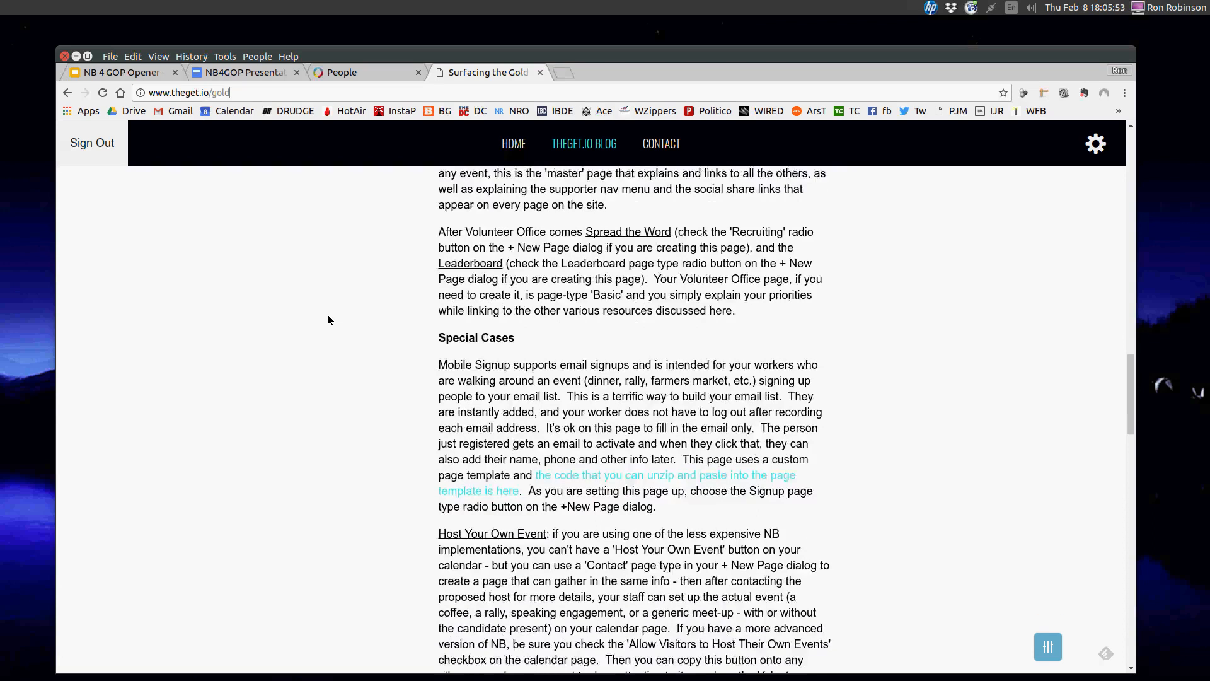
{"action": "scroll", "coordinate": [328, 320], "scroll_direction": "down", "scroll_amount": 6}
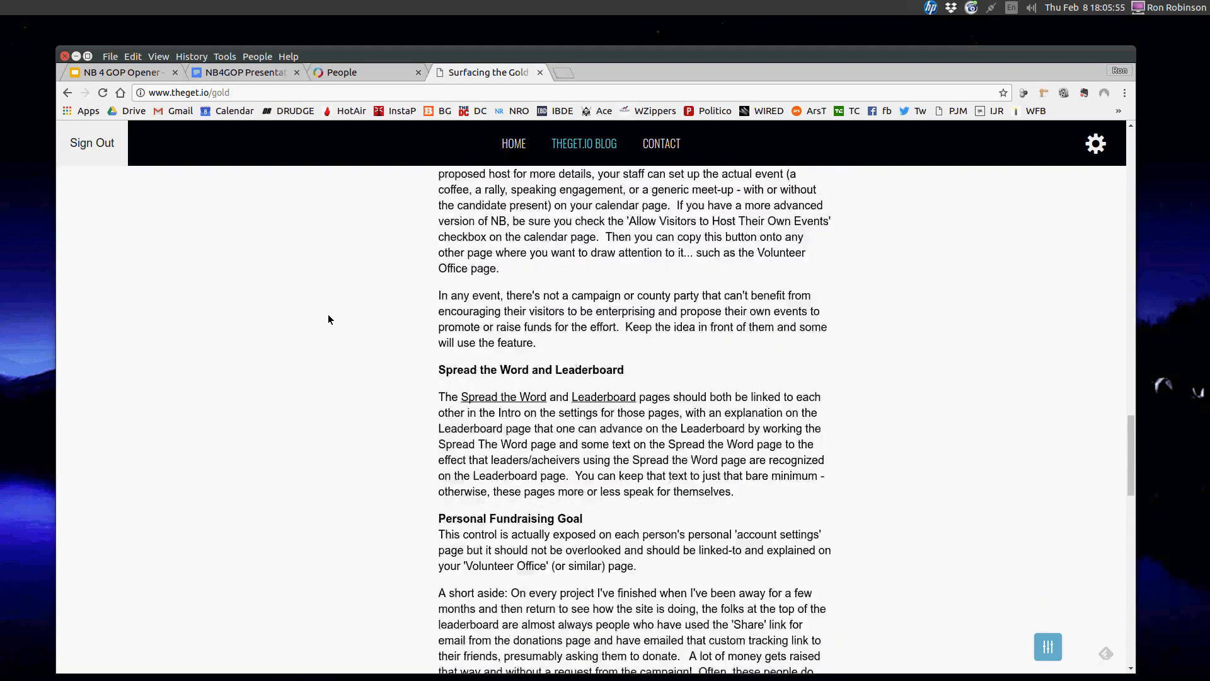
{"action": "scroll", "coordinate": [328, 318], "scroll_direction": "down", "scroll_amount": 7}
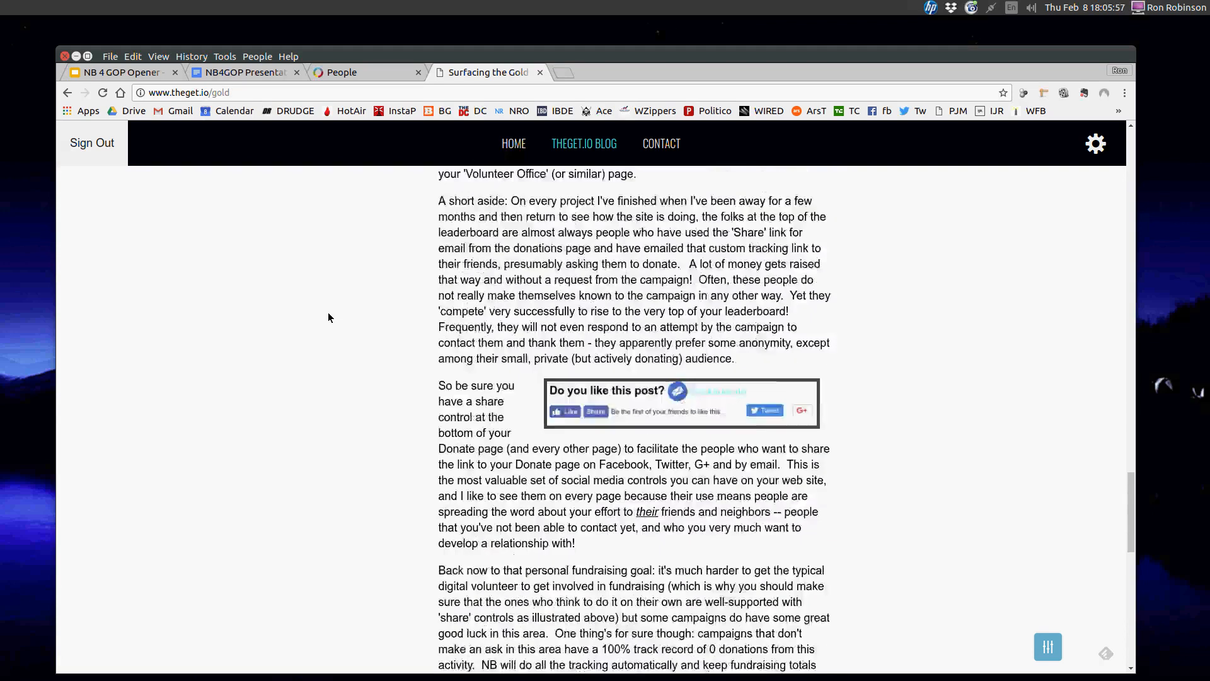
{"action": "scroll", "coordinate": [327, 312], "scroll_direction": "down", "scroll_amount": 1}
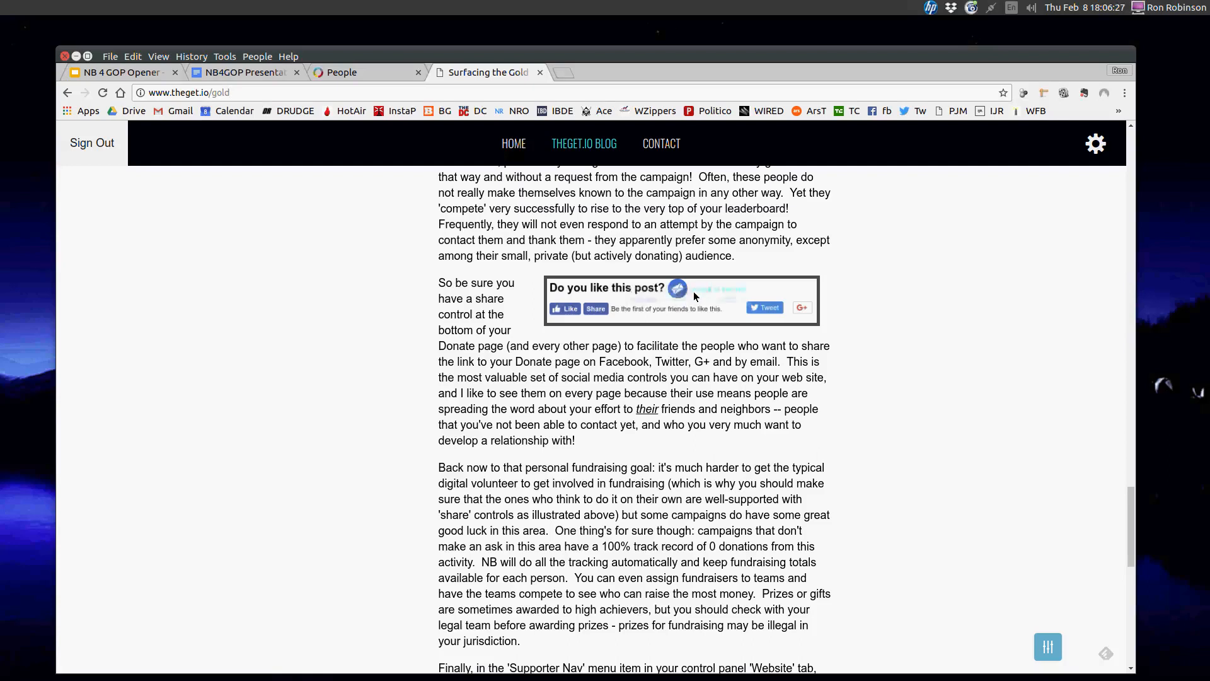
{"action": "scroll", "coordinate": [883, 339], "scroll_direction": "down", "scroll_amount": 6}
Return to the beginning of the Surfacing the Gold on Your NB Site article
{"action": "scroll", "coordinate": [885, 334], "scroll_direction": "up", "scroll_amount": 15}
{"action": "scroll", "coordinate": [886, 322], "scroll_direction": "up", "scroll_amount": 15}
{"action": "scroll", "coordinate": [883, 313], "scroll_direction": "up", "scroll_amount": 8}
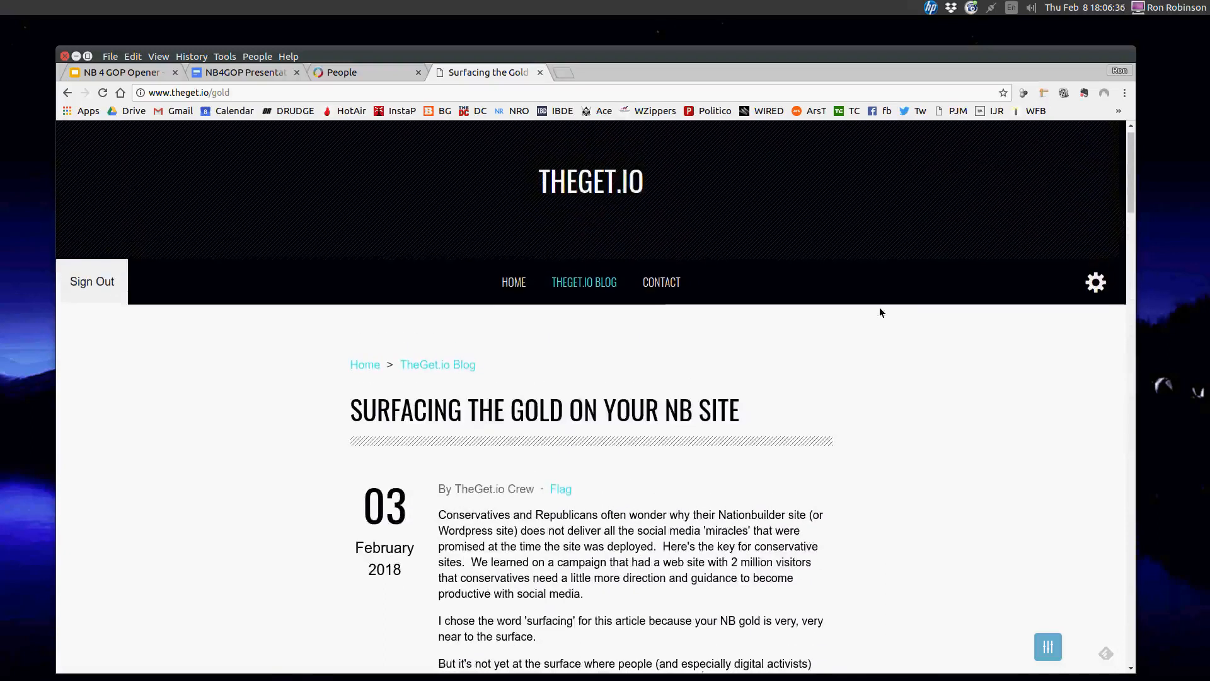
{"action": "scroll", "coordinate": [881, 312], "scroll_direction": "up", "scroll_amount": 1}
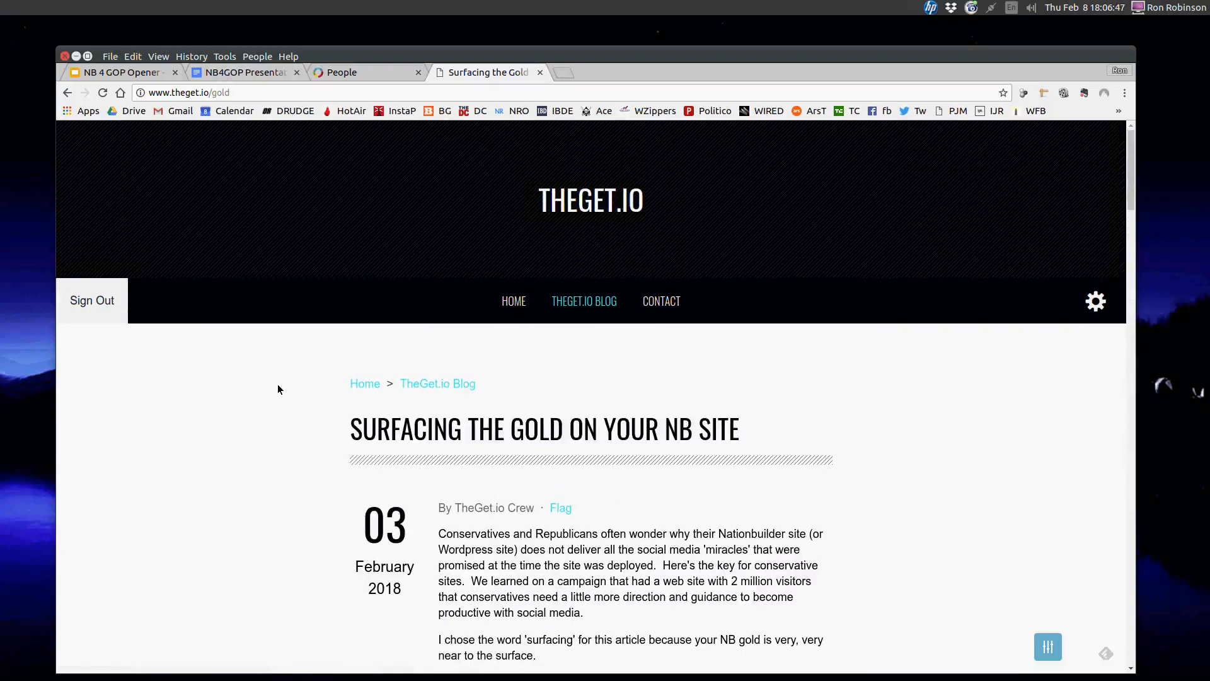
{"action": "scroll", "coordinate": [278, 395], "scroll_direction": "down", "scroll_amount": 3}
{"action": "scroll", "coordinate": [278, 396], "scroll_direction": "up", "scroll_amount": 3}
Return to the NB4GOP Presentation Syllabus and place the cursor at the Sending the BEST Mass Email item
{"action": "left_click", "coordinate": [229, 73]}
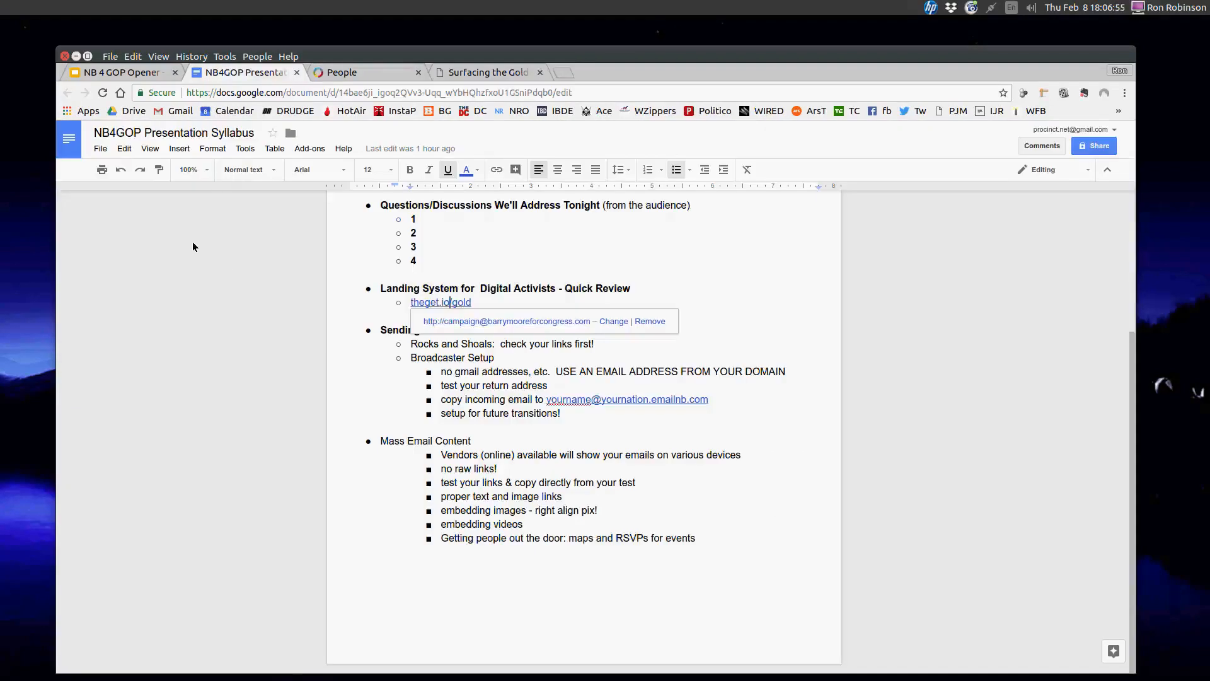
{"action": "left_click", "coordinate": [372, 323]}
{"action": "key", "text": "Up"}
{"action": "key", "text": "Up"}
{"action": "key", "text": "Up"}
{"action": "key", "text": "Up"}
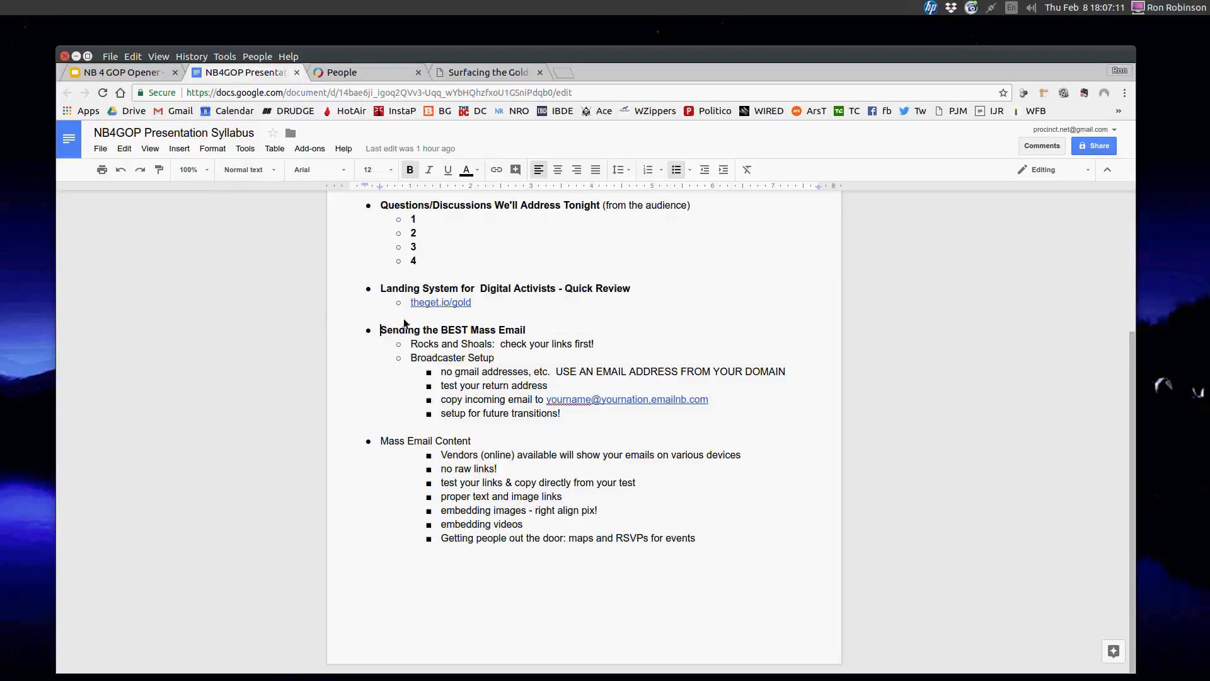
Switch to the NB 4 GOP Opener slideshow and pause it on slide 4 to examine the Email Scam Alert example
{"action": "left_click", "coordinate": [122, 71]}
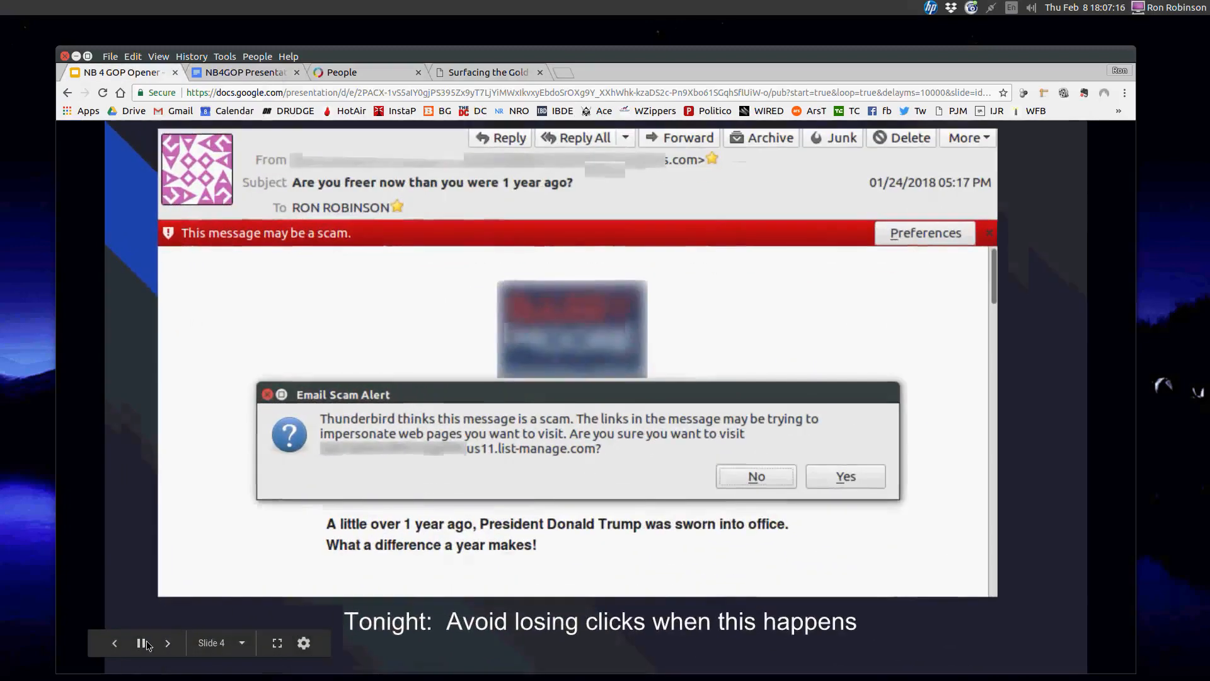
{"action": "left_click", "coordinate": [142, 643]}
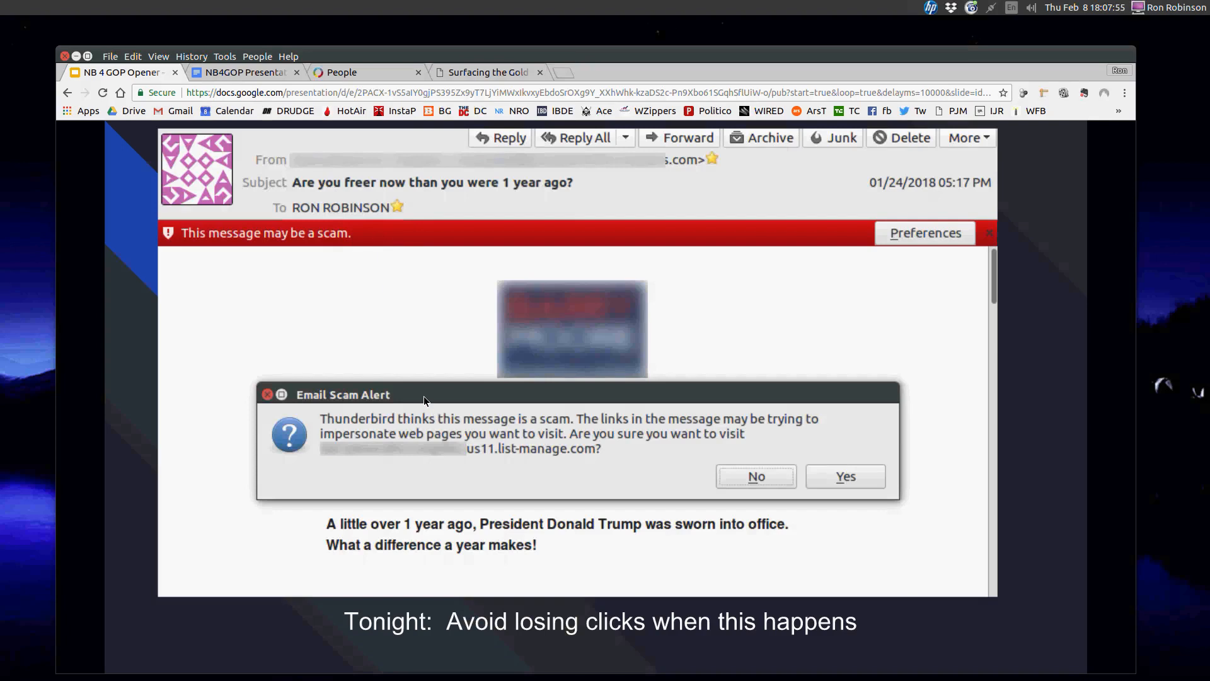
{"action": "left_click", "coordinate": [450, 419]}
Jump to slide 10 of the slideshow, the privacy error example
{"action": "mouse_move", "coordinate": [174, 640]}
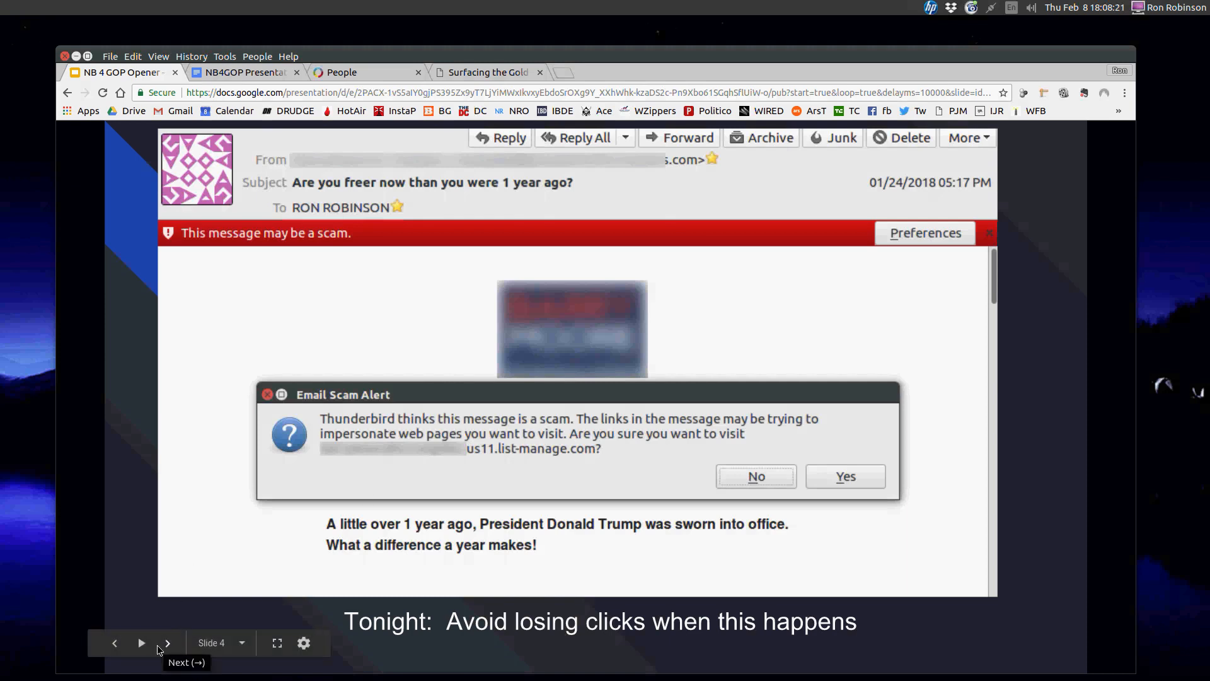
{"action": "left_click", "coordinate": [209, 648]}
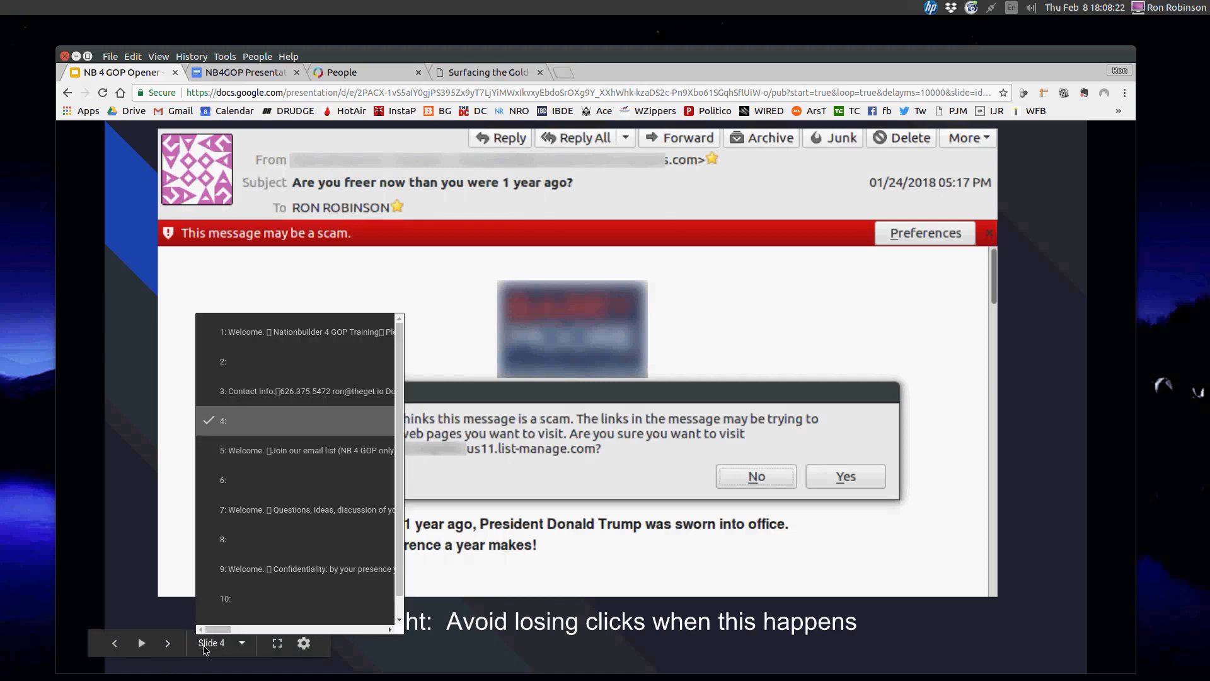
{"action": "left_click", "coordinate": [246, 595]}
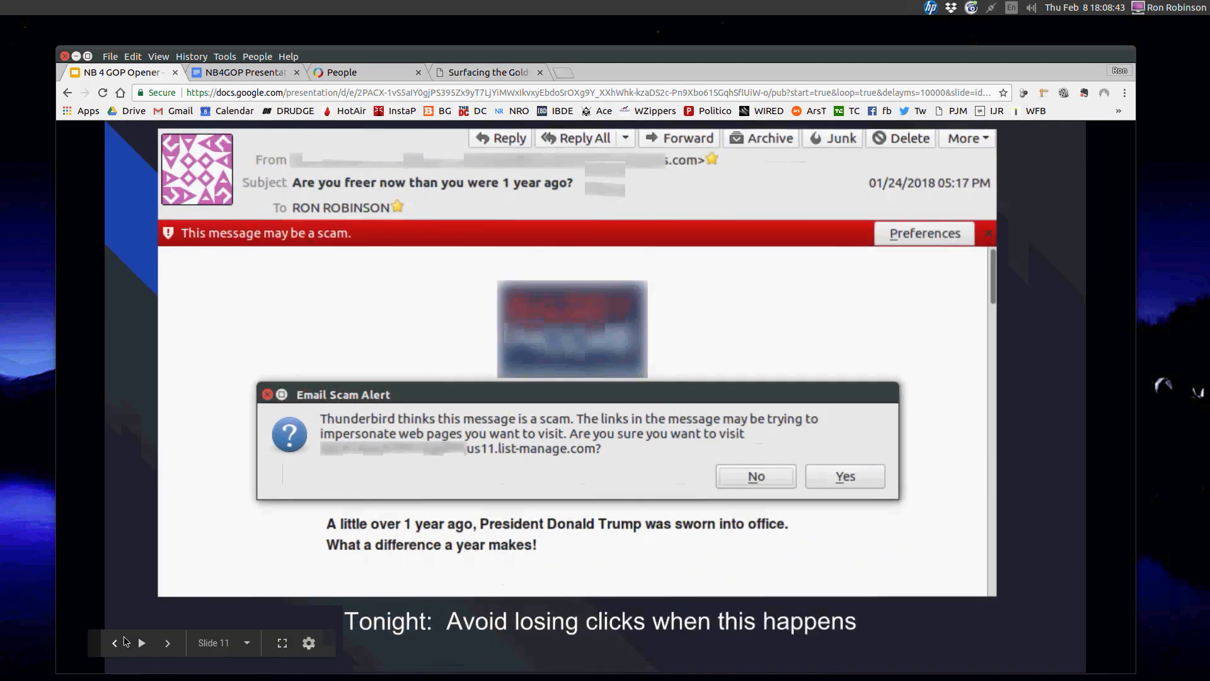
{"action": "left_click", "coordinate": [122, 642]}
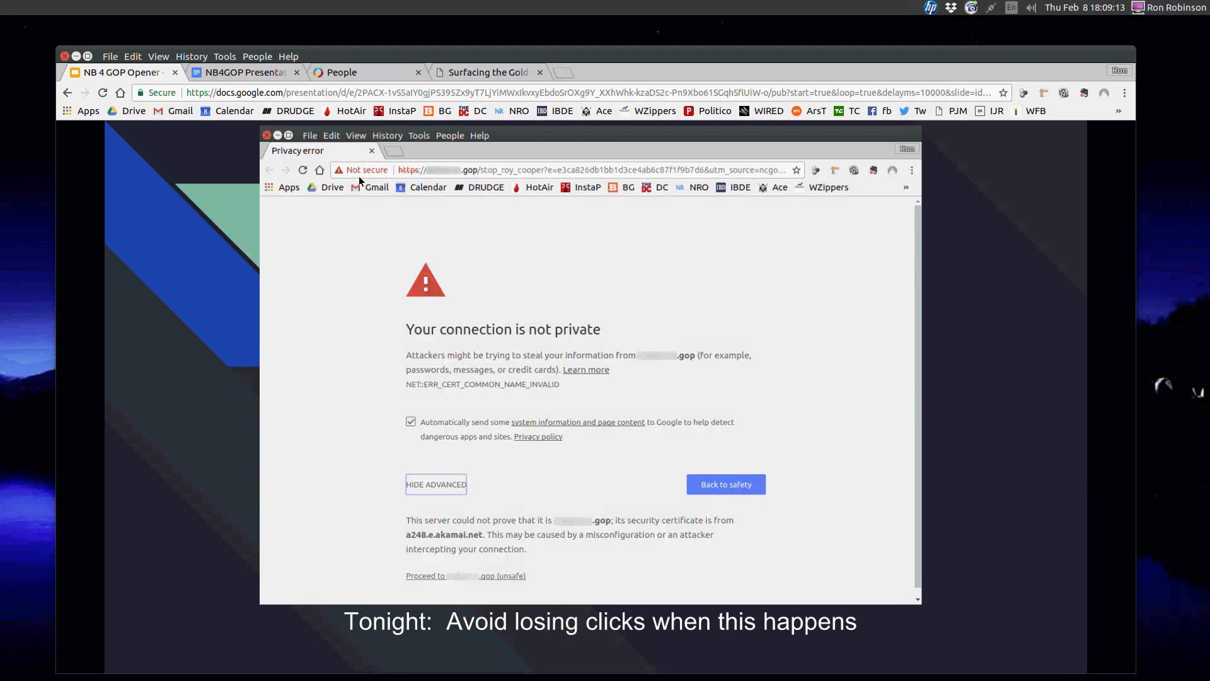
Point out the Not secure warning and the https address in the privacy error example
{"action": "key", "text": "ctrl"}
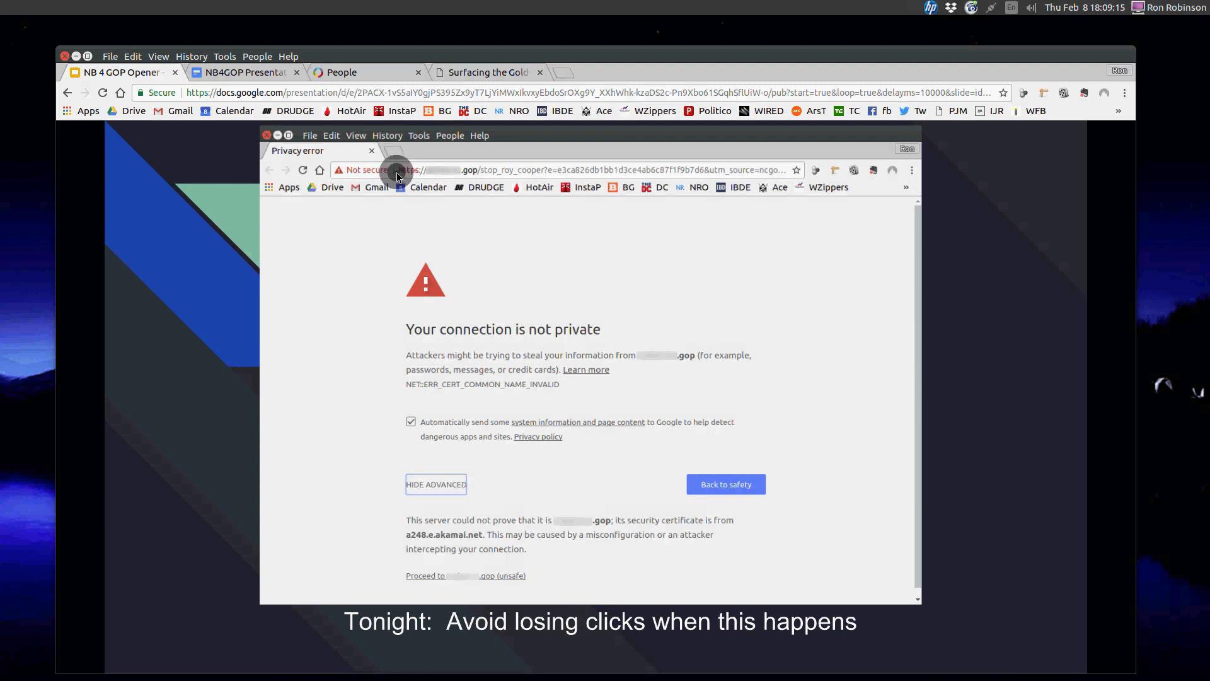
{"action": "key", "text": "ctrl"}
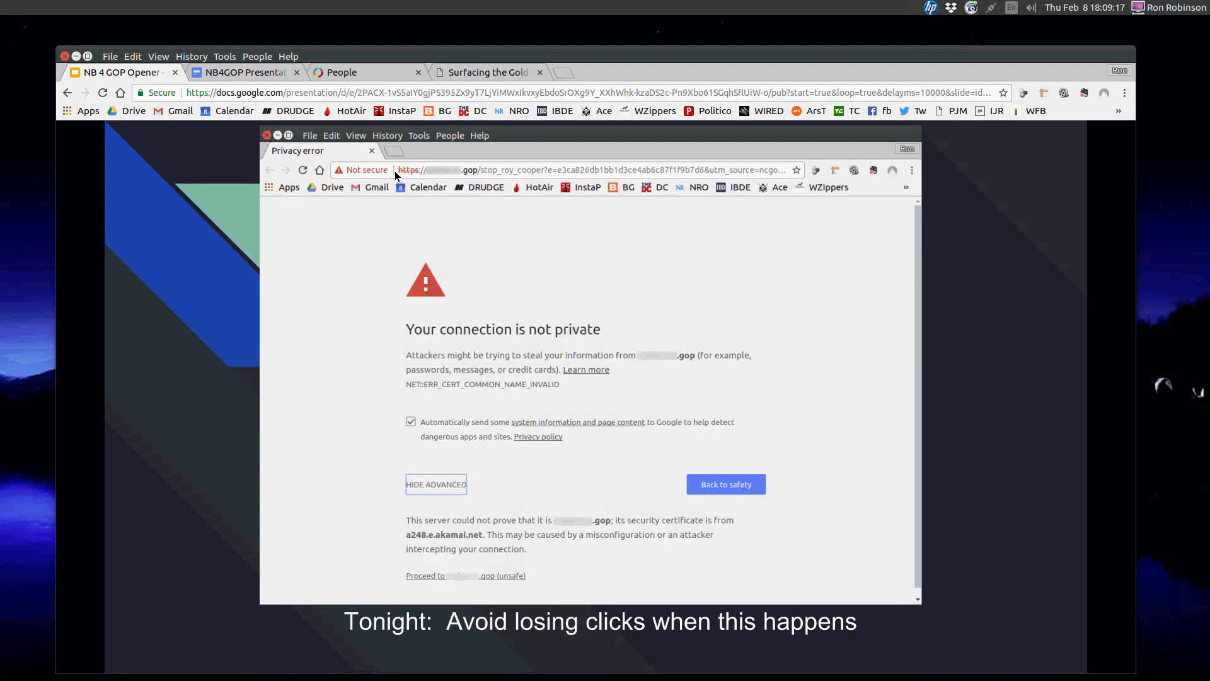
{"action": "key", "text": "ctrl"}
{"action": "key", "text": "ctrl"}
{"action": "key", "text": "ctrl"}
{"action": "key", "text": "ctrl"}
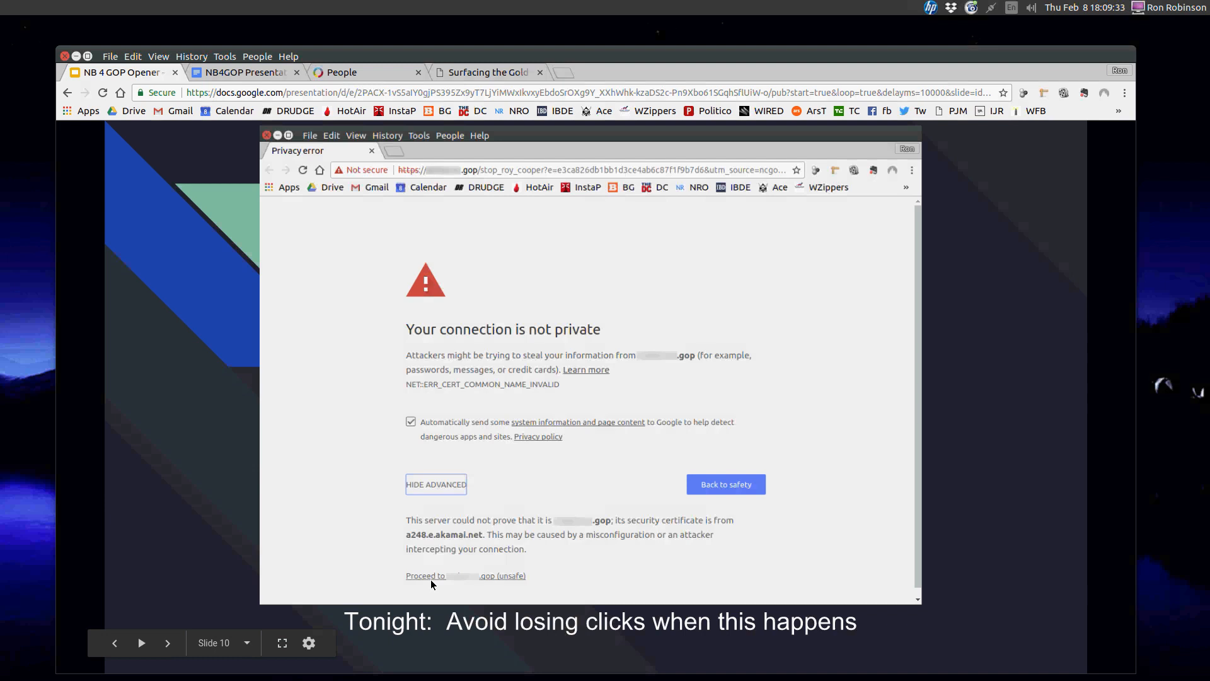
Point out the Proceed (unsafe) link in the privacy error example, keeping the slideshow on slide 10
{"action": "left_click", "coordinate": [391, 576]}
{"action": "left_click", "coordinate": [392, 577]}
{"action": "left_click", "coordinate": [398, 580]}
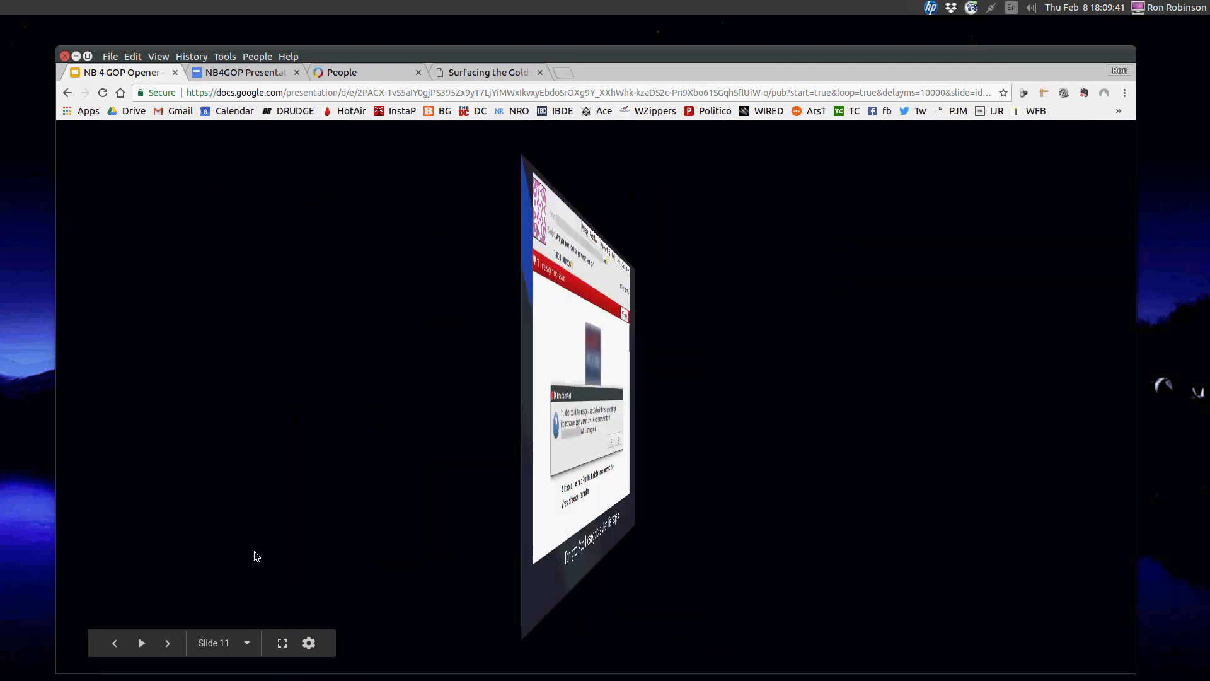
{"action": "left_click", "coordinate": [115, 639]}
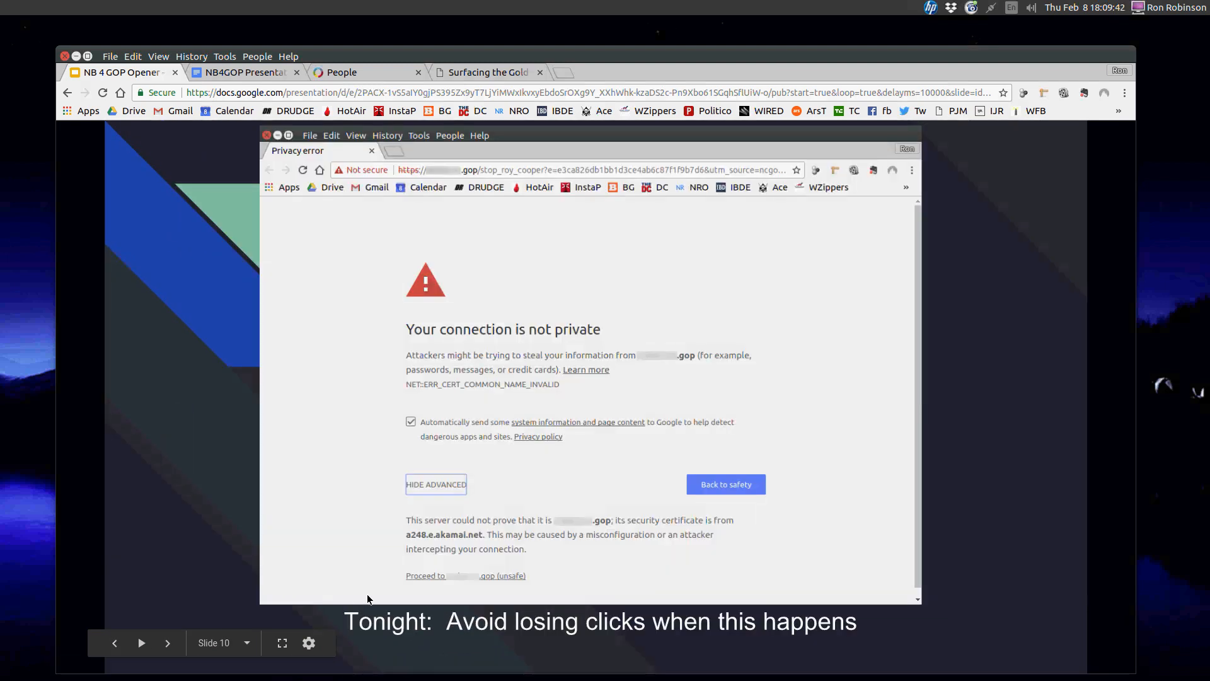
{"action": "left_click", "coordinate": [537, 579]}
{"action": "left_click", "coordinate": [542, 583]}
{"action": "left_click", "coordinate": [549, 584]}
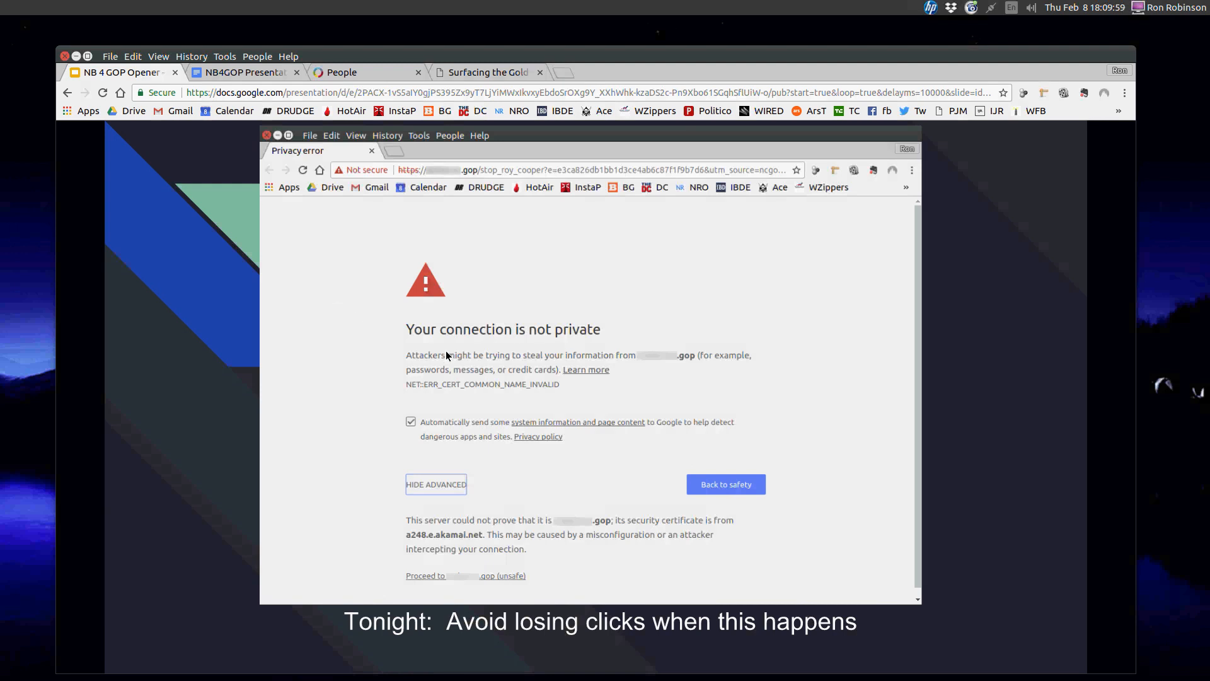
Switch to the NationBuilder control panel and open the NB4GOP broadcaster
{"action": "left_click", "coordinate": [375, 75]}
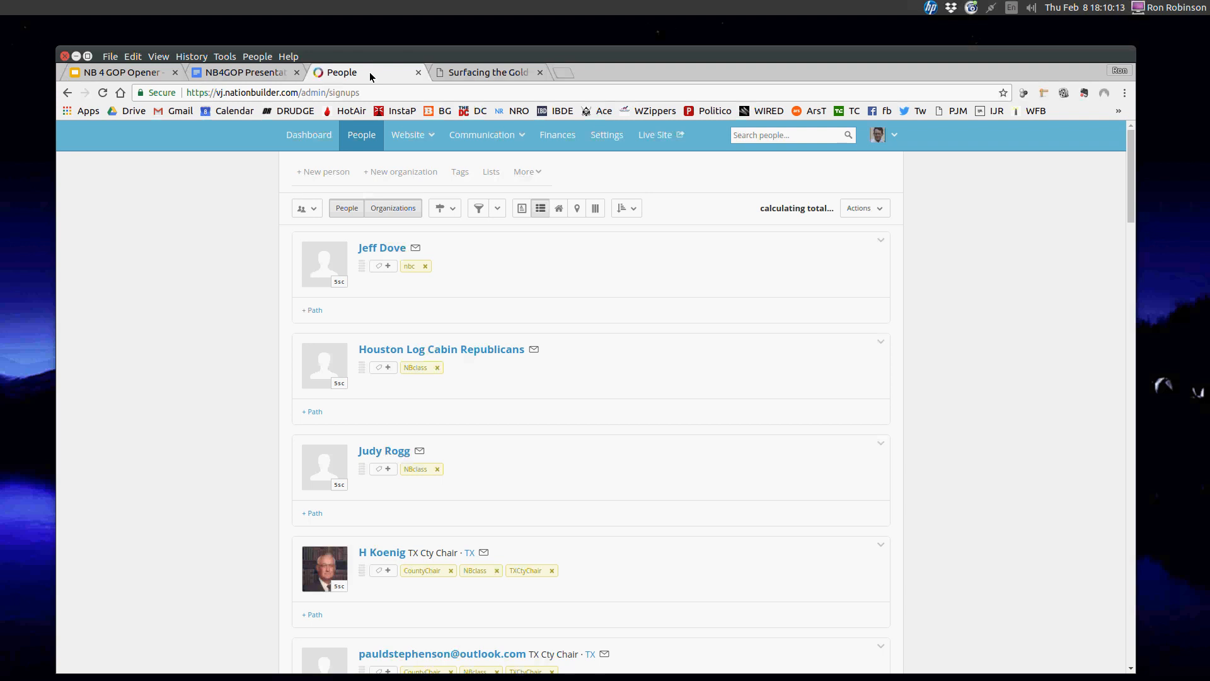
{"action": "mouse_move", "coordinate": [480, 134]}
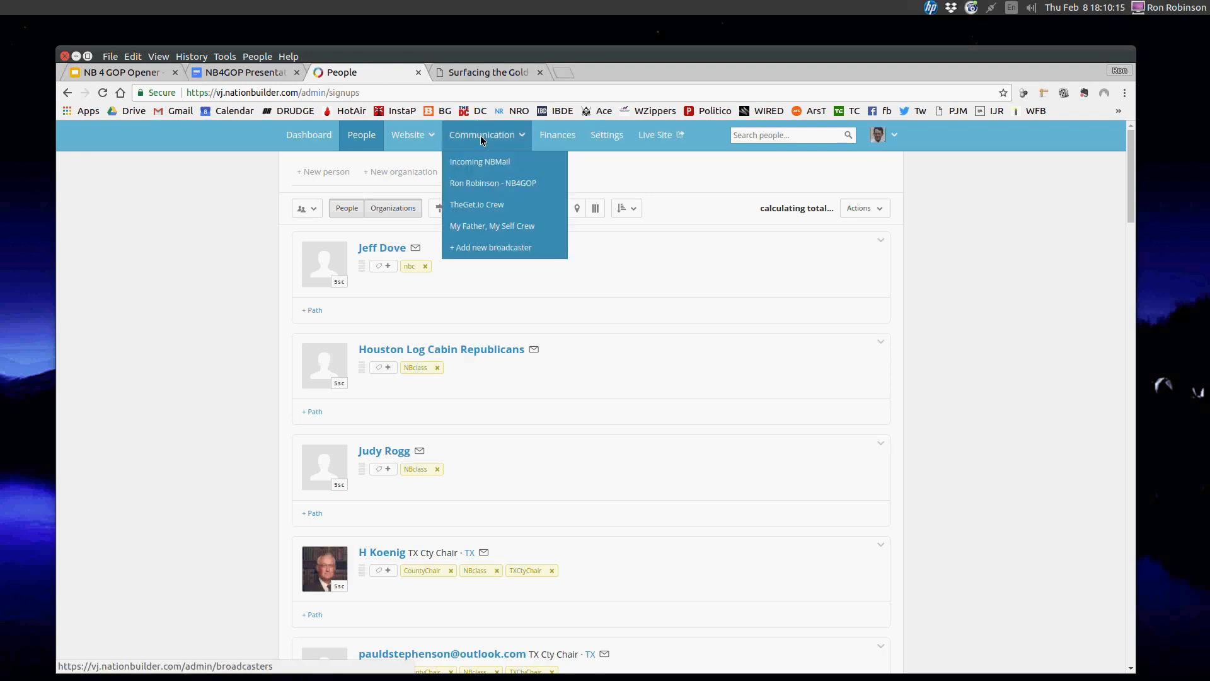
{"action": "left_click", "coordinate": [493, 184]}
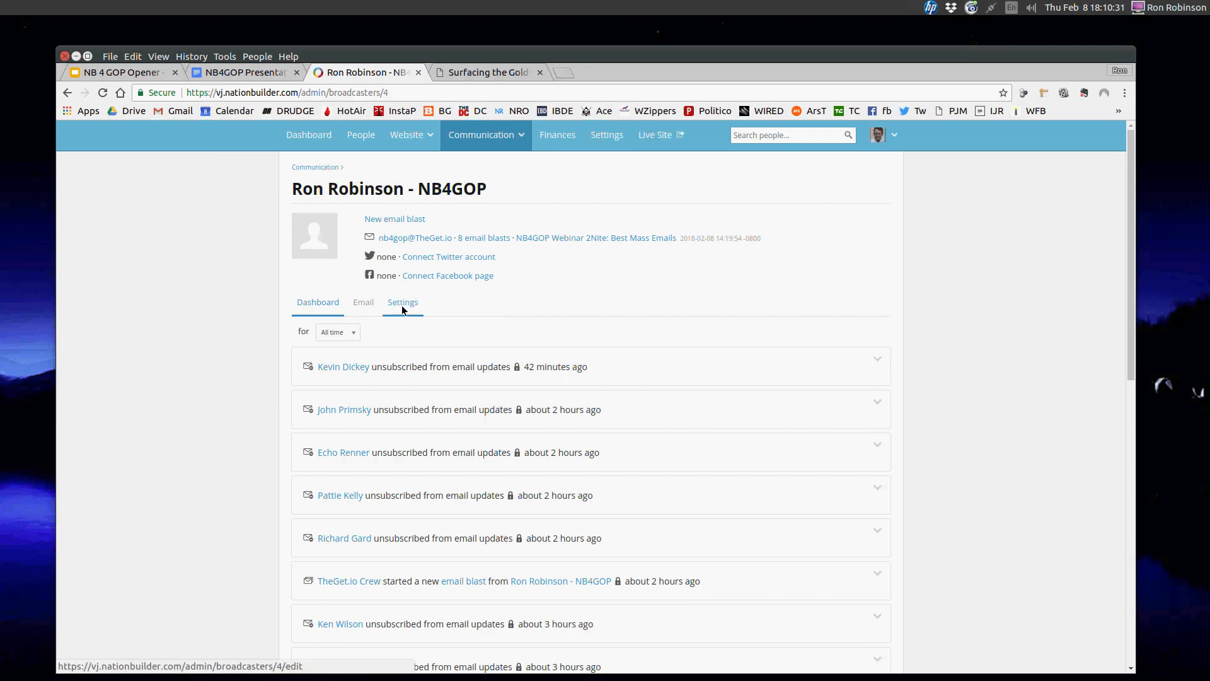
Look at the NB4GOP broadcaster's list of email blasts and open its email settings
{"action": "left_click", "coordinate": [361, 306]}
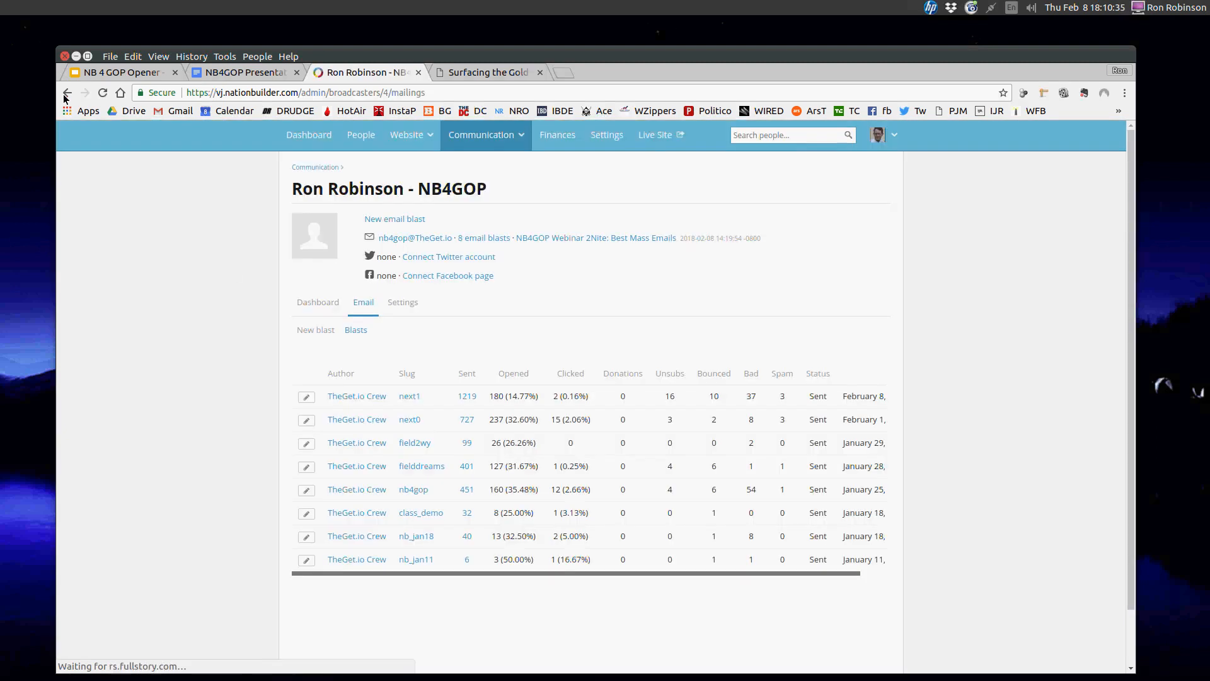
{"action": "key", "text": "alt+Left"}
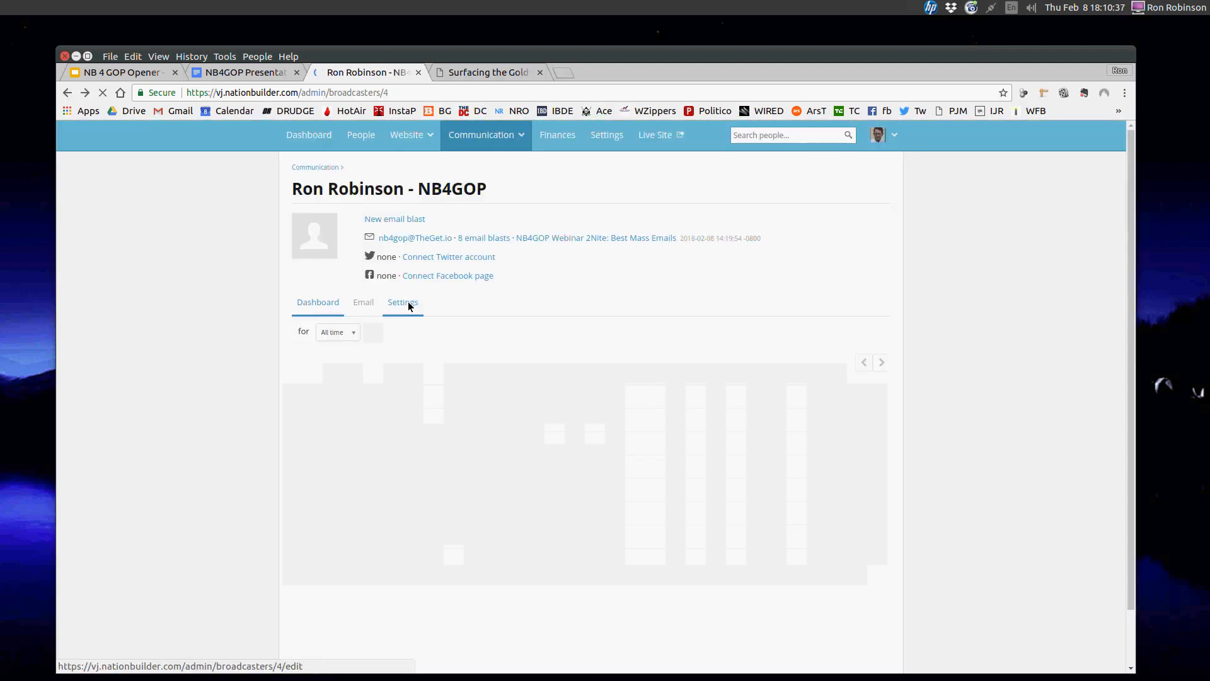
{"action": "left_click", "coordinate": [405, 303]}
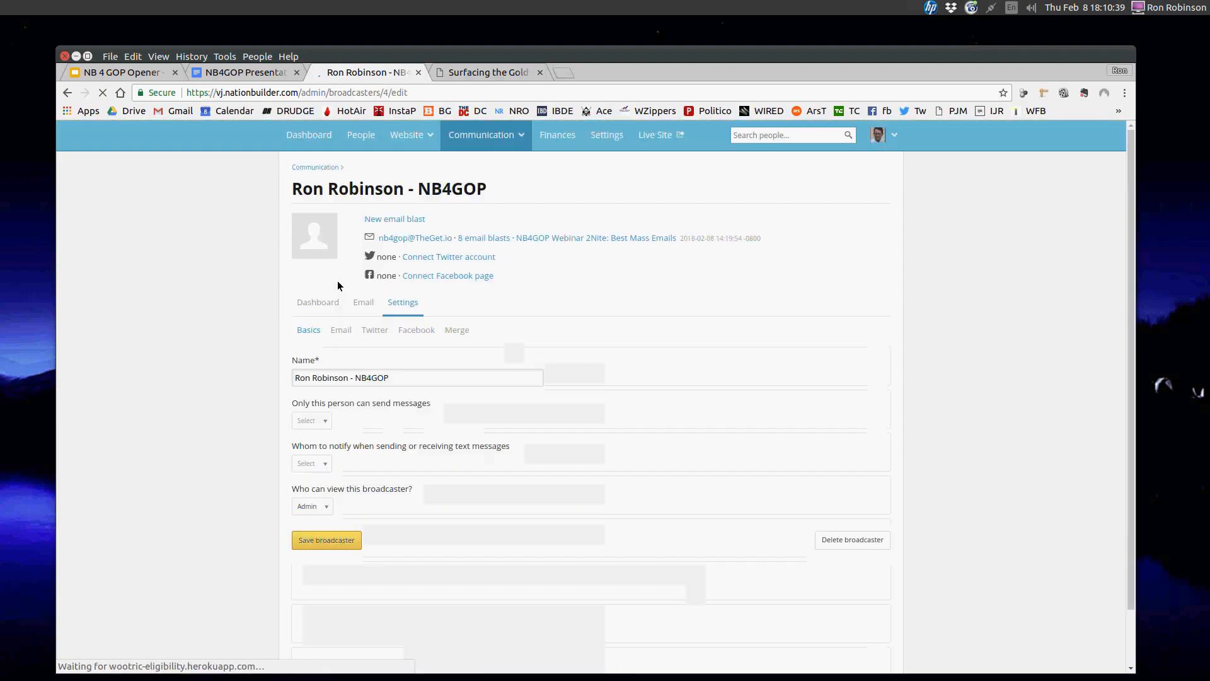
{"action": "left_click", "coordinate": [341, 330]}
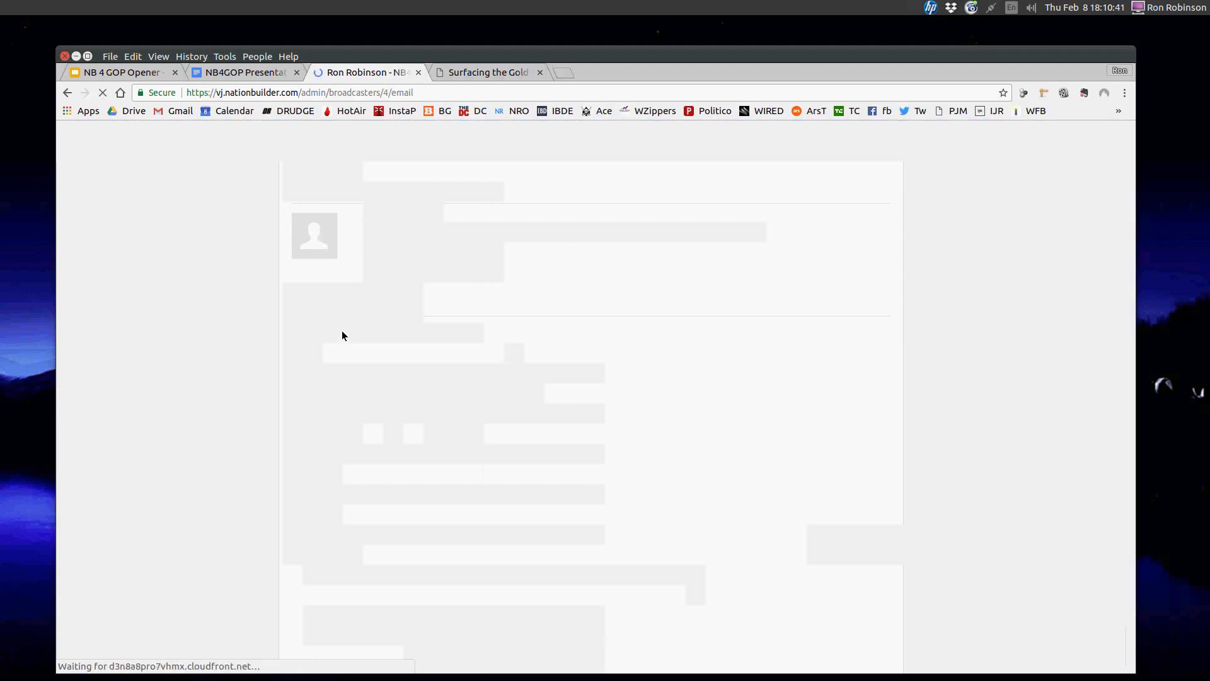
Point out the sender address in the Email field of the broadcaster's email settings
{"action": "left_click_drag", "start_coordinate": [371, 376], "coordinate": [274, 381]}
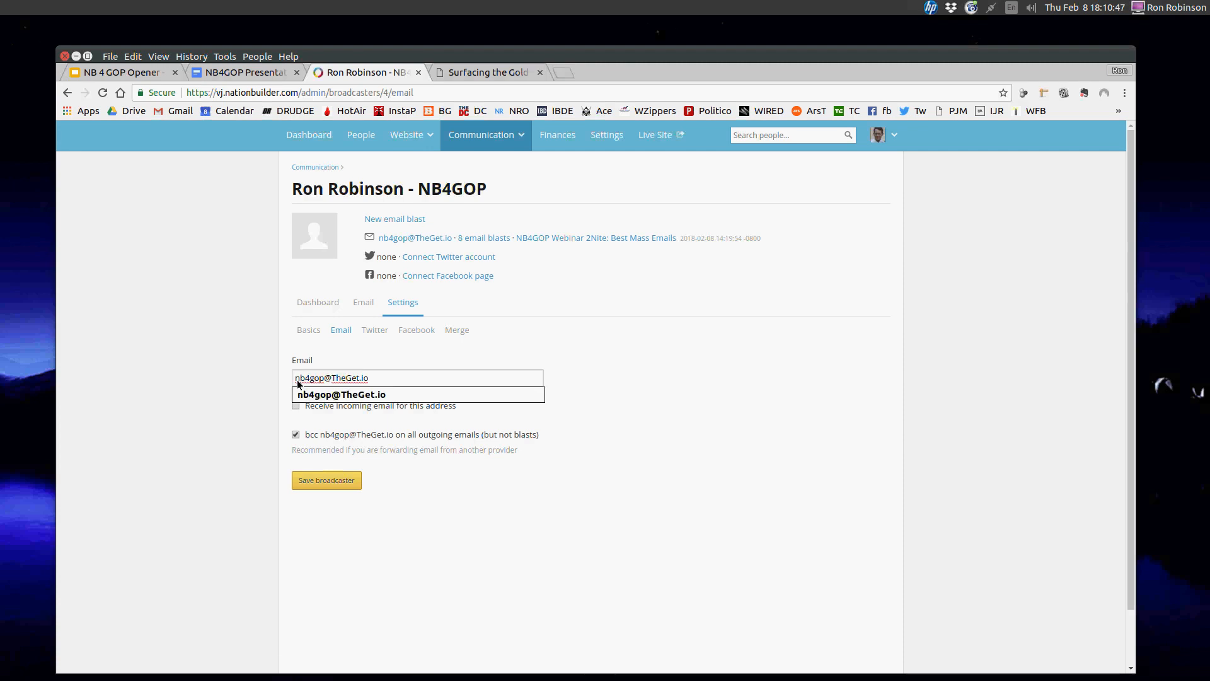
{"action": "left_click", "coordinate": [406, 376]}
{"action": "key", "text": "Escape"}
{"action": "left_click_drag", "start_coordinate": [372, 378], "coordinate": [289, 376]}
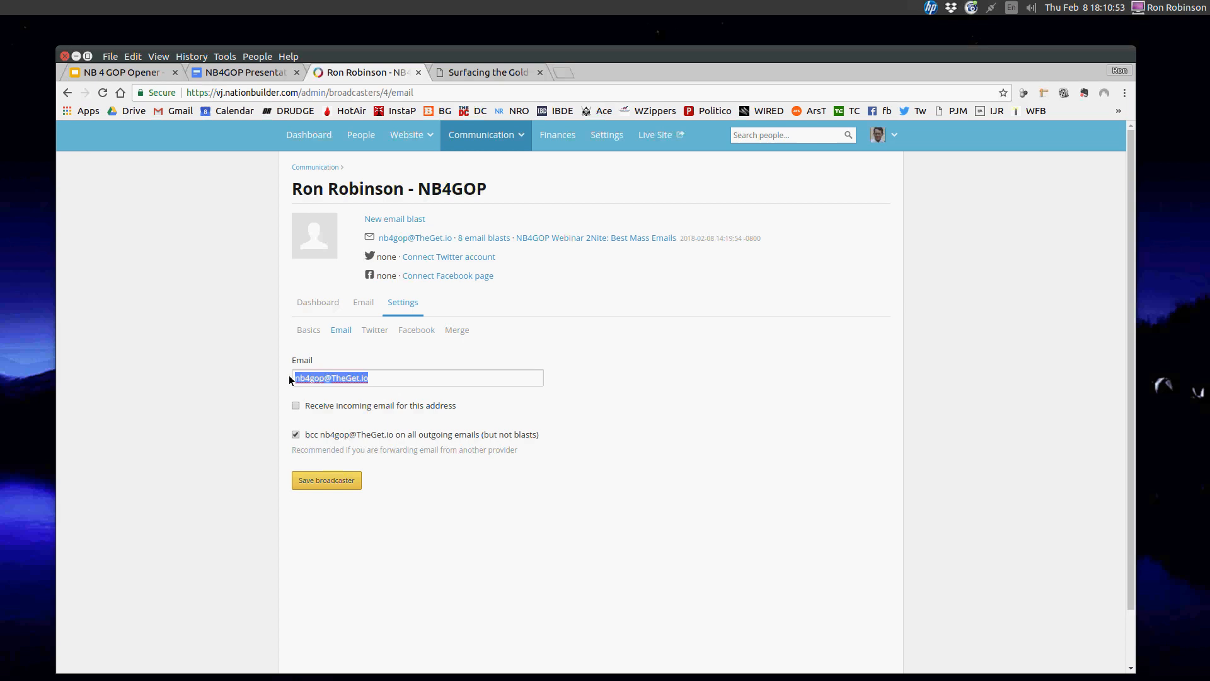
{"action": "left_click", "coordinate": [392, 377]}
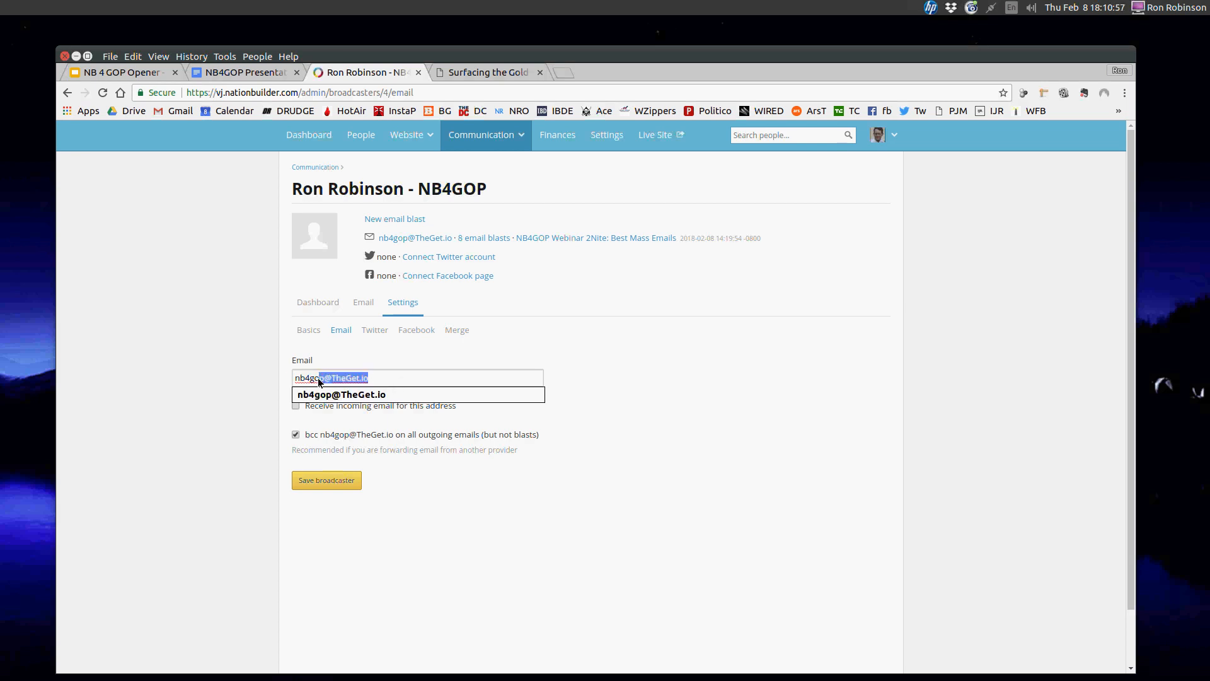
{"action": "left_click", "coordinate": [273, 367]}
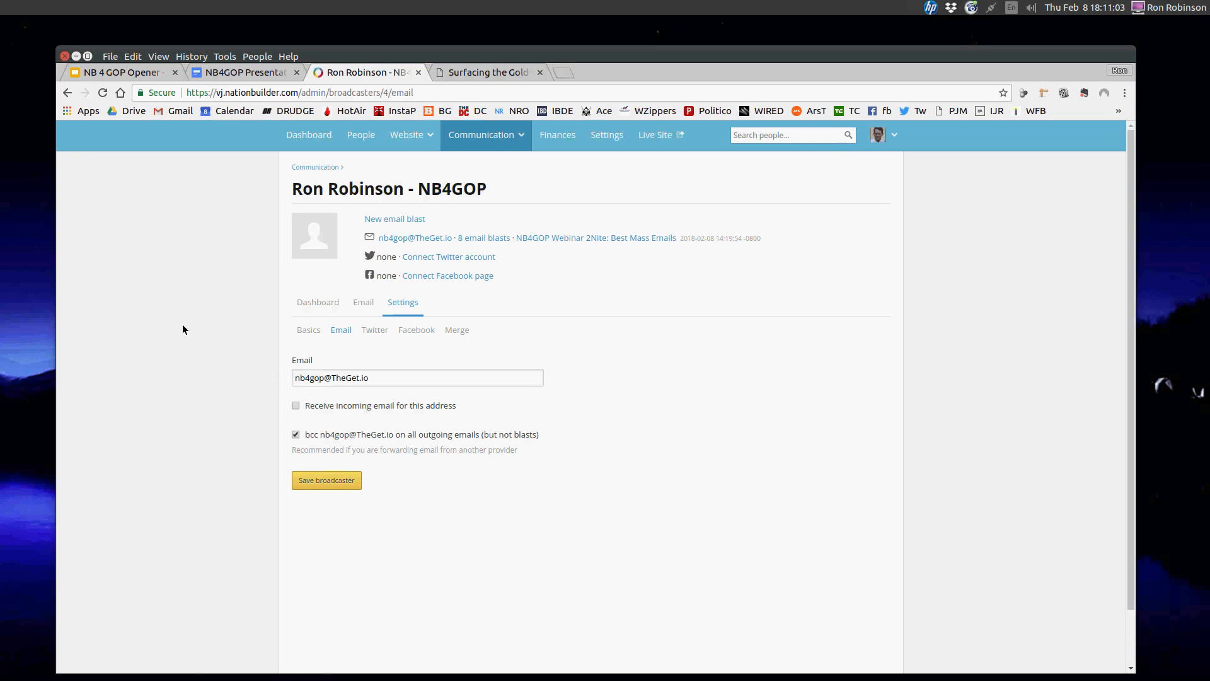
Save the broadcaster with receiving incoming email enabled, and highlight the forwarding address in the incoming email instructions
{"action": "left_click", "coordinate": [296, 406]}
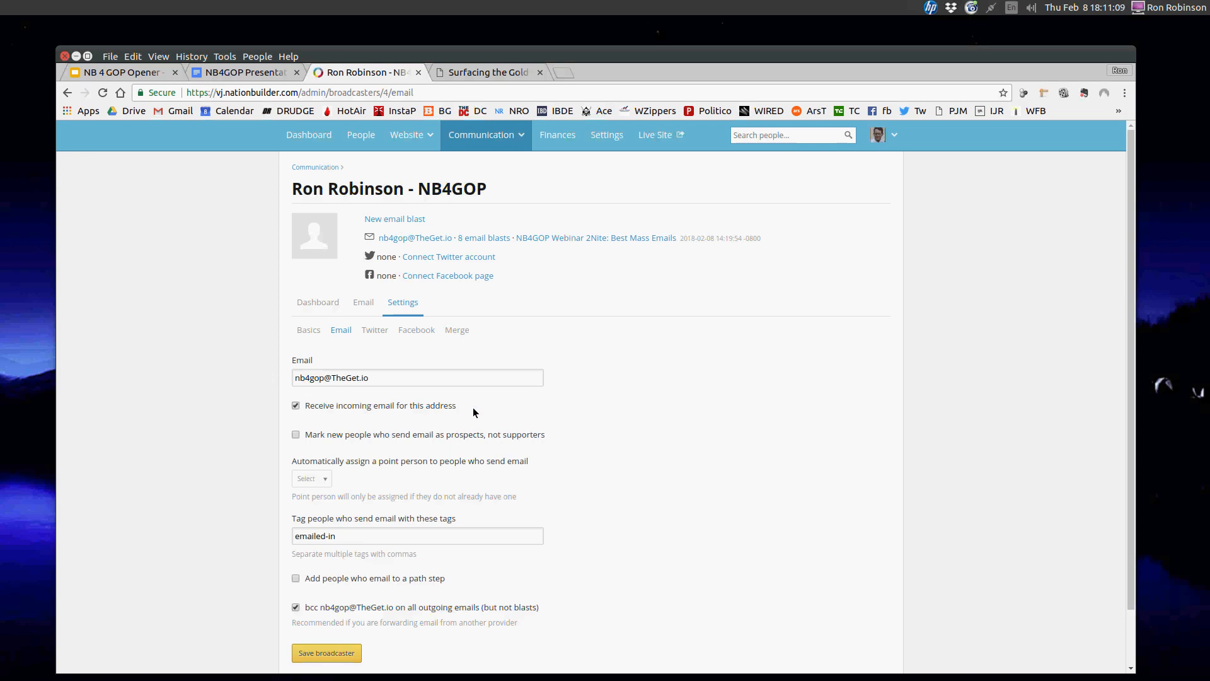
{"action": "scroll", "coordinate": [469, 404], "scroll_direction": "down", "scroll_amount": 2}
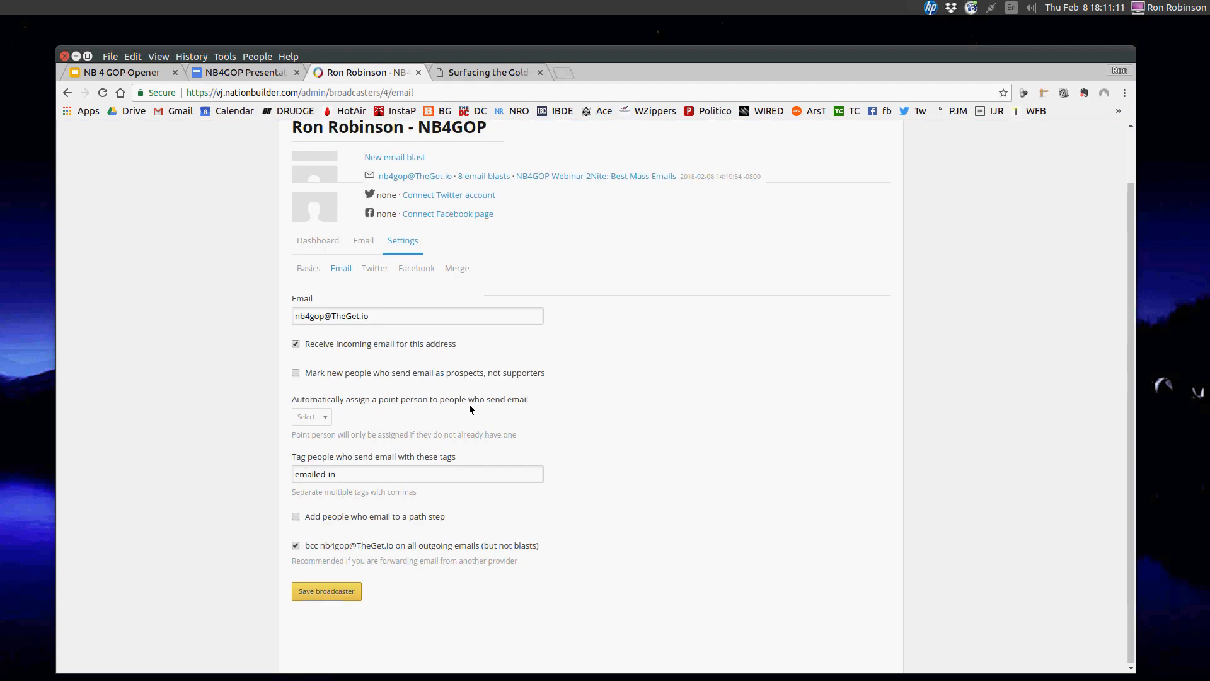
{"action": "left_click", "coordinate": [336, 590]}
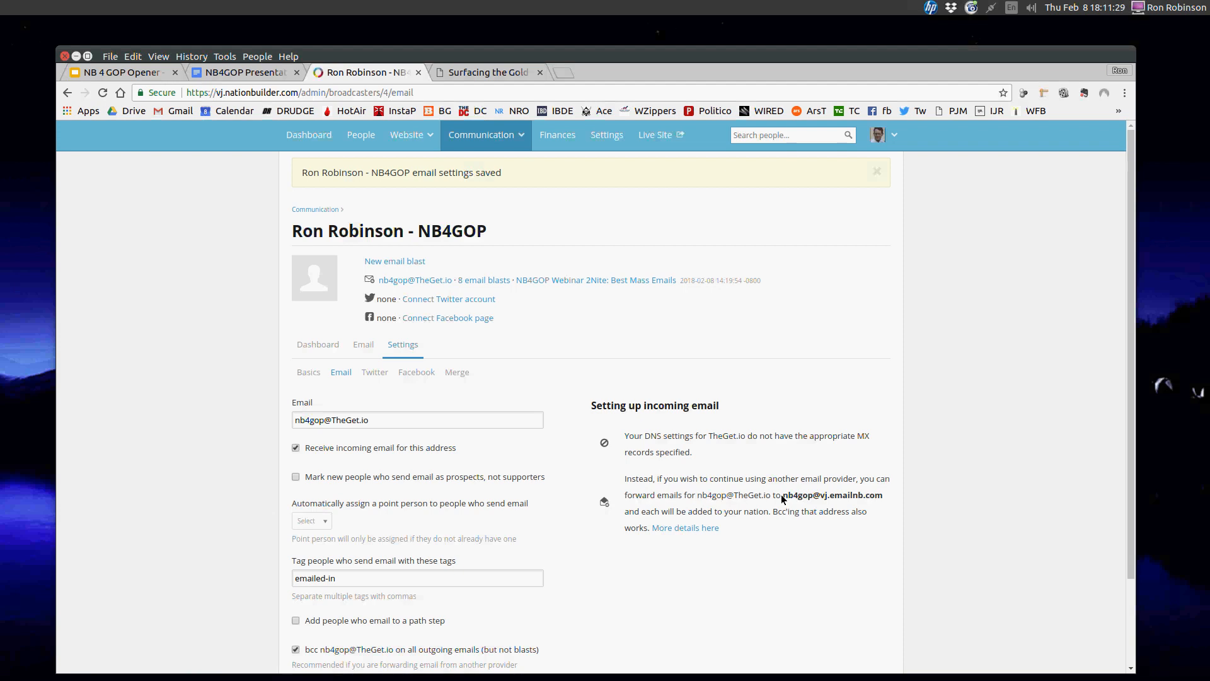
{"action": "left_click_drag", "start_coordinate": [783, 496], "coordinate": [882, 498]}
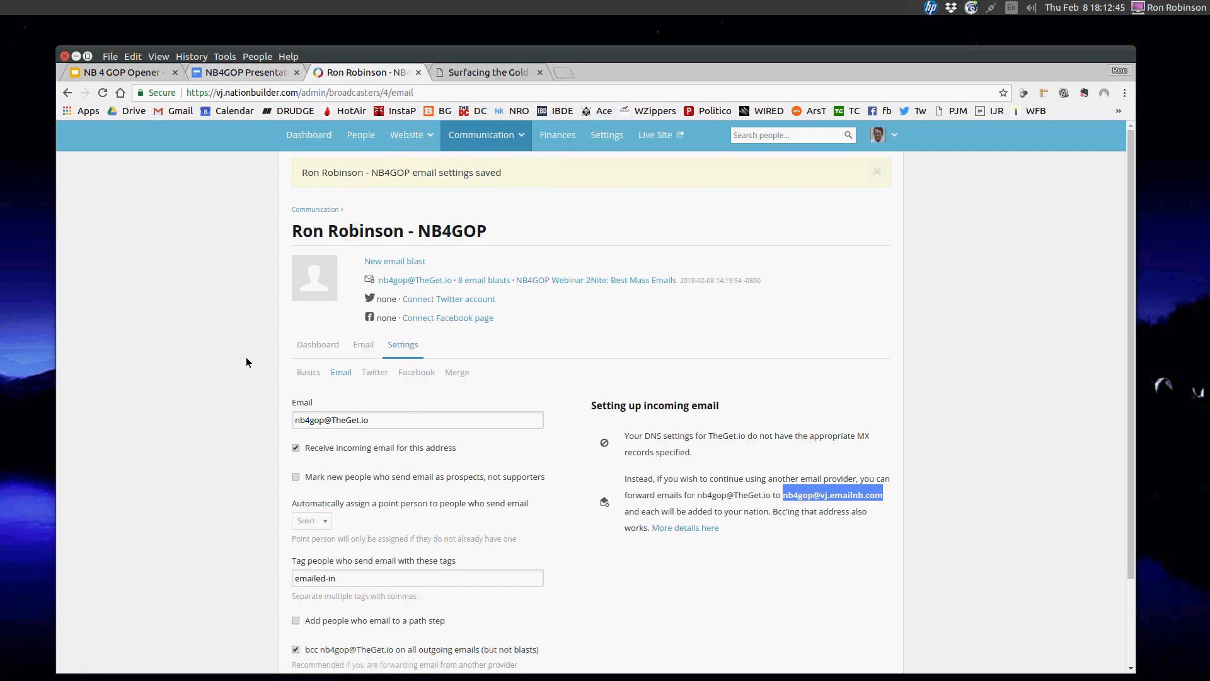
Create a new email blast from the broadcaster with the slug next2 and the description "regular Thu email"
{"action": "left_click", "coordinate": [363, 352]}
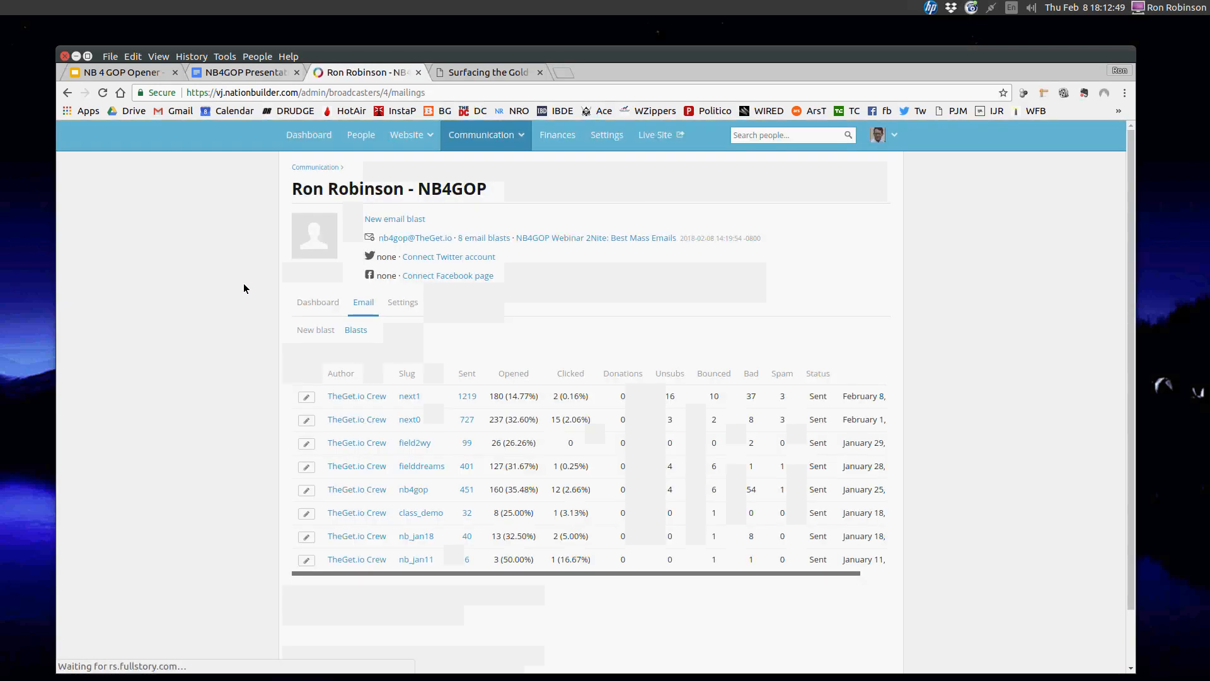
{"action": "left_click", "coordinate": [309, 331]}
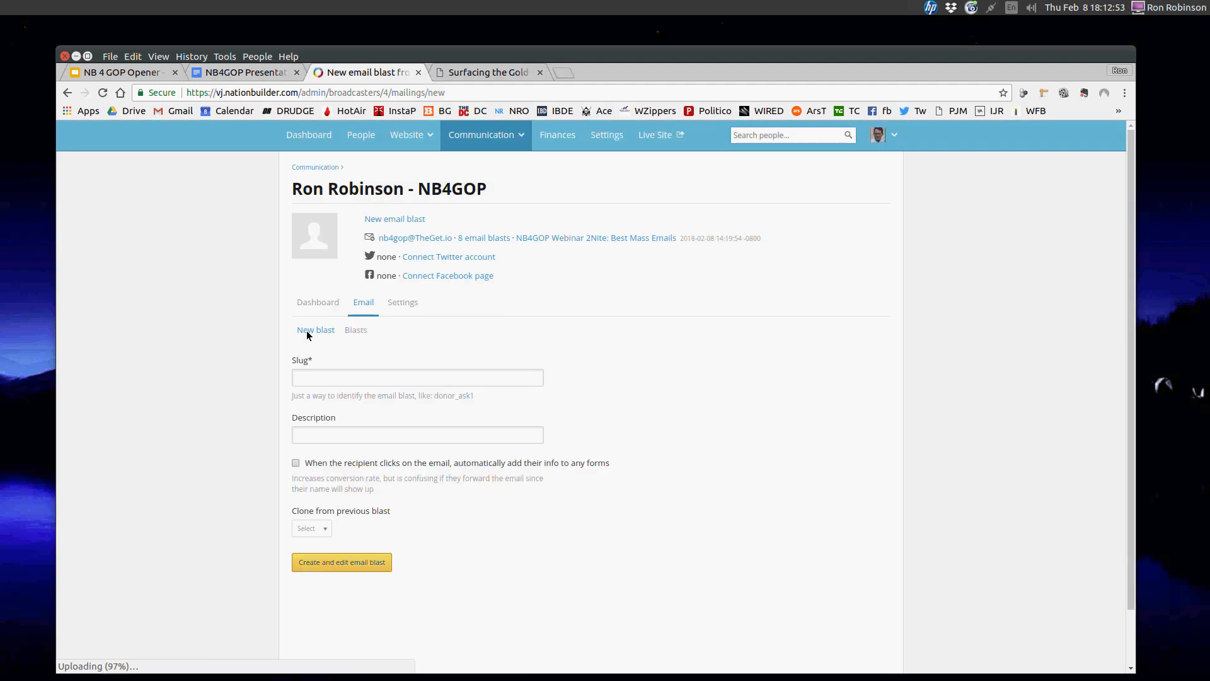
{"action": "left_click", "coordinate": [67, 92]}
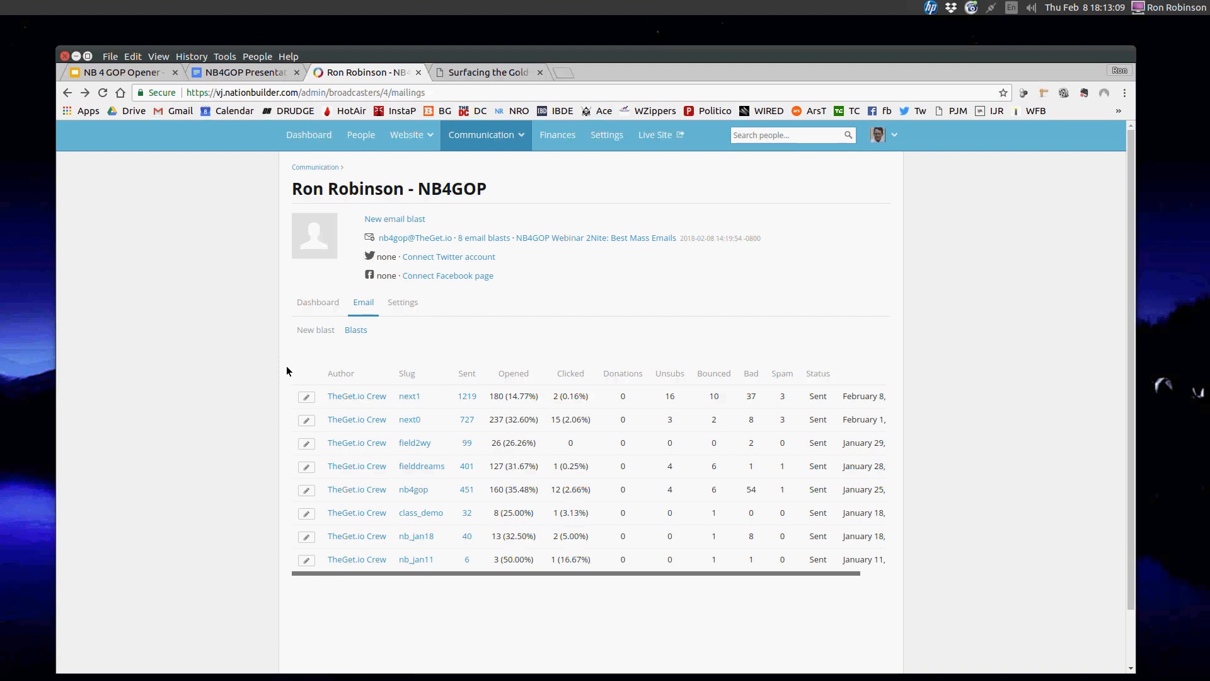
{"action": "left_click", "coordinate": [314, 331]}
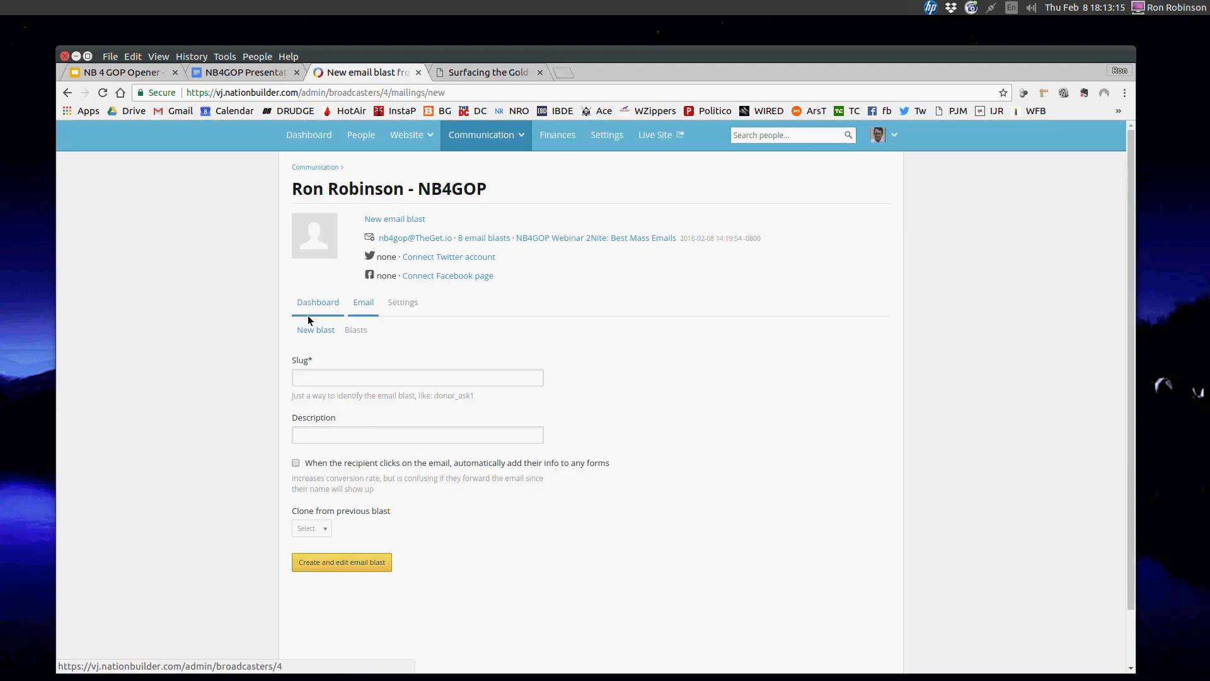
{"action": "left_click", "coordinate": [314, 379]}
{"action": "type", "text": "next"}
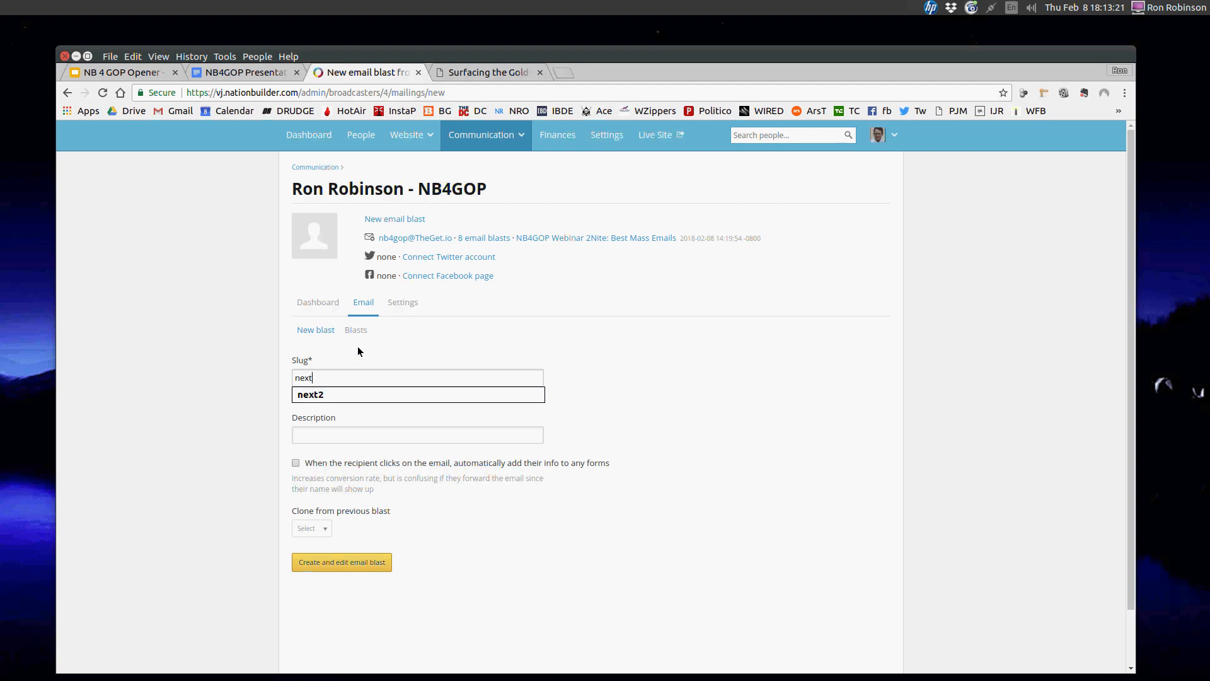
{"action": "left_click", "coordinate": [320, 392]}
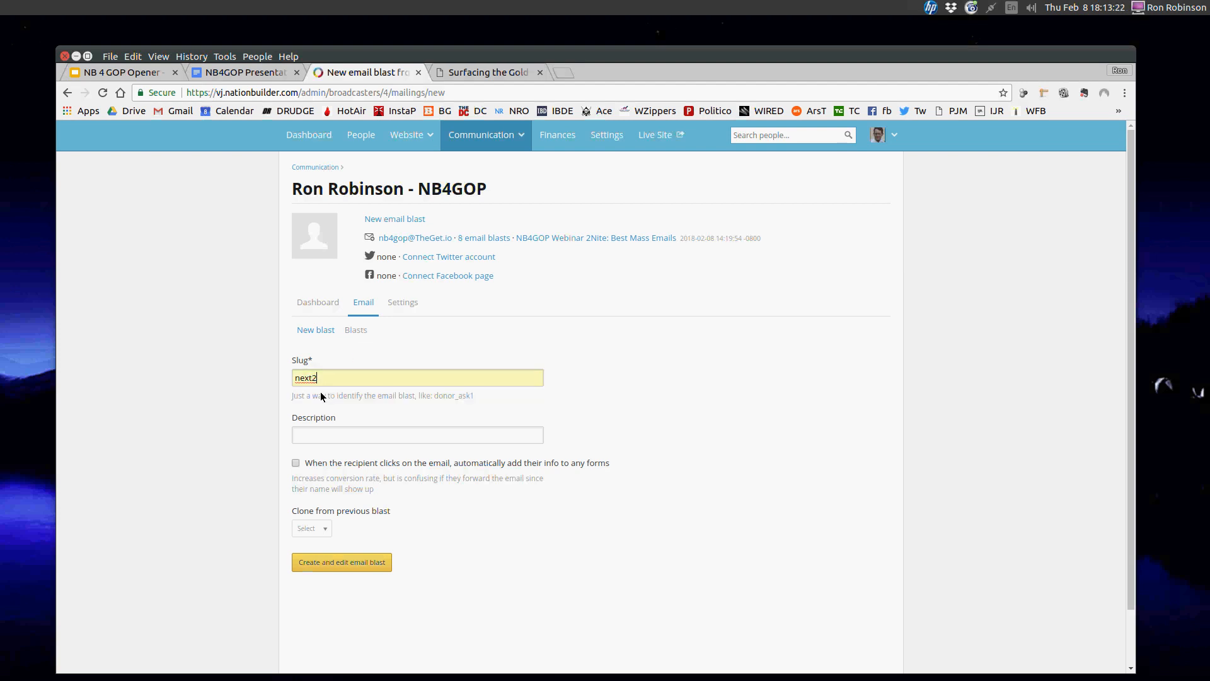
{"action": "left_click", "coordinate": [322, 433]}
{"action": "type", "text": "regularThu email"}
{"action": "left_click", "coordinate": [332, 558]}
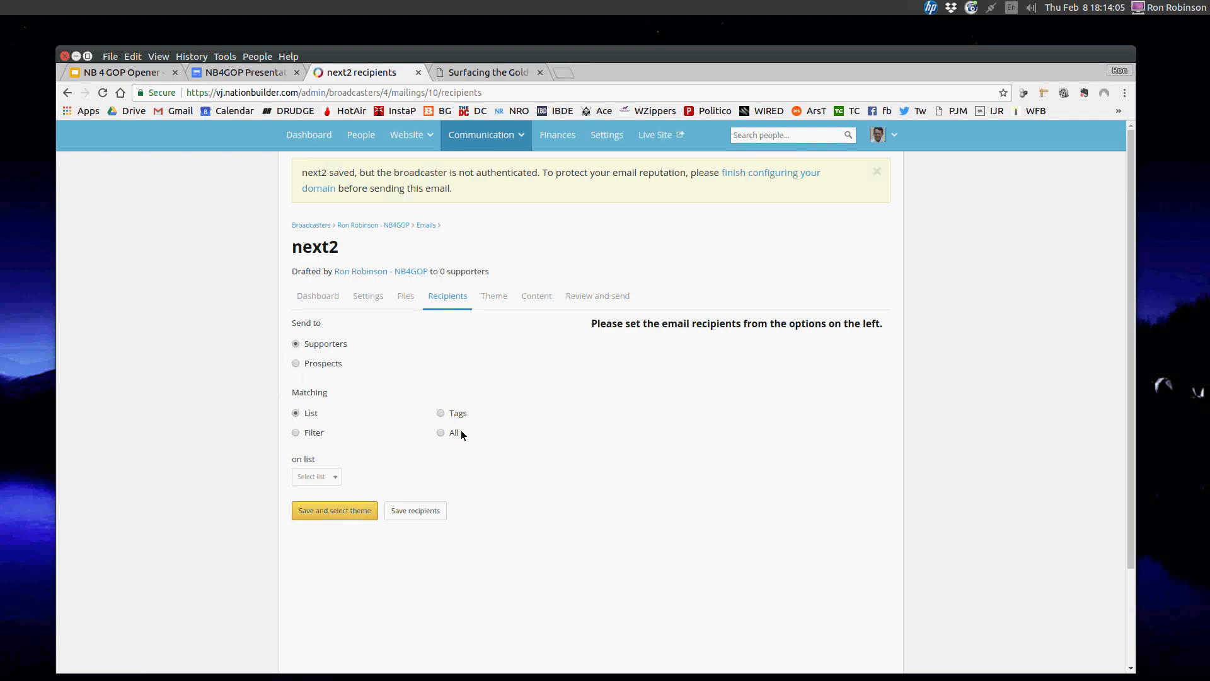
Set the next2 blast to go to all supporters and save the recipients
{"action": "left_click", "coordinate": [441, 432]}
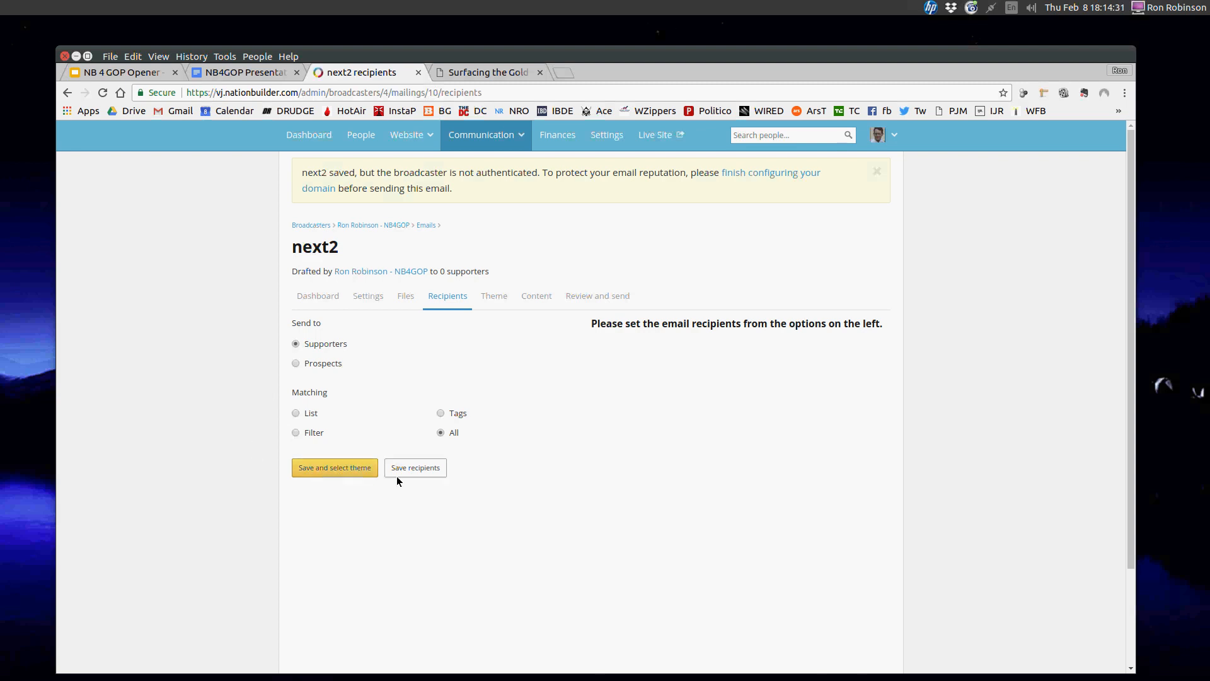
{"action": "left_click", "coordinate": [416, 476]}
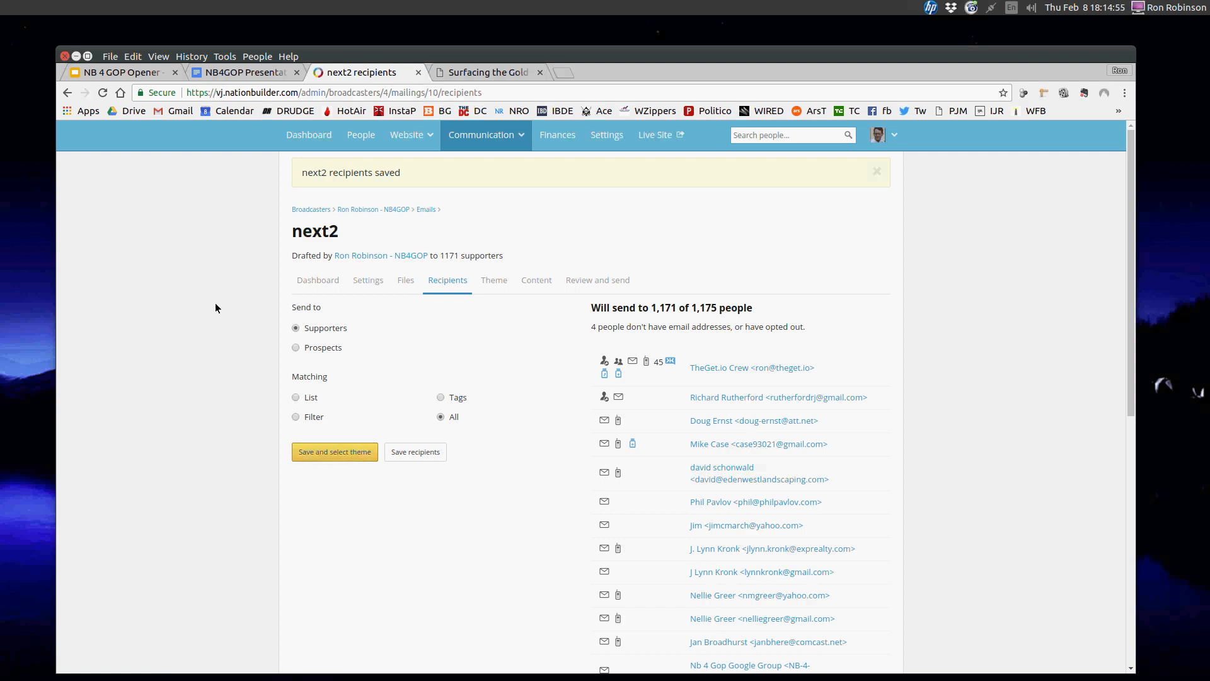
Delete the broadcaster name and site URL placeholders from the next2 blast's body and look over the email preview
{"action": "left_click", "coordinate": [537, 281]}
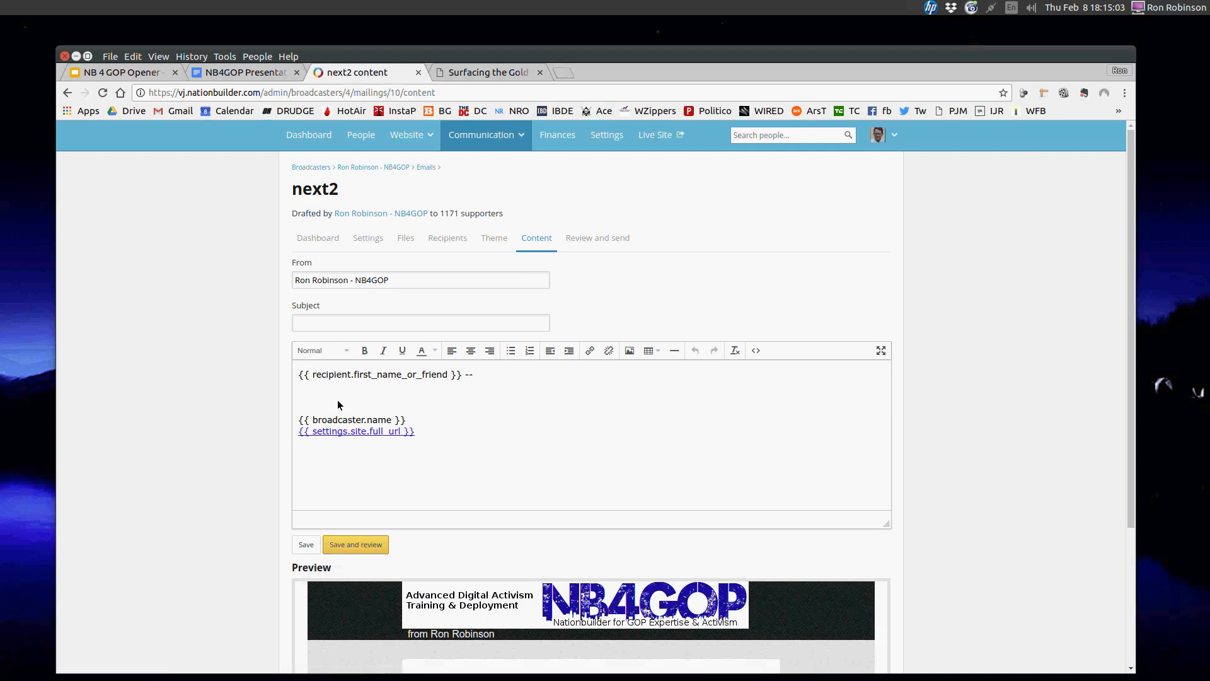
{"action": "left_click_drag", "start_coordinate": [323, 406], "coordinate": [519, 500]}
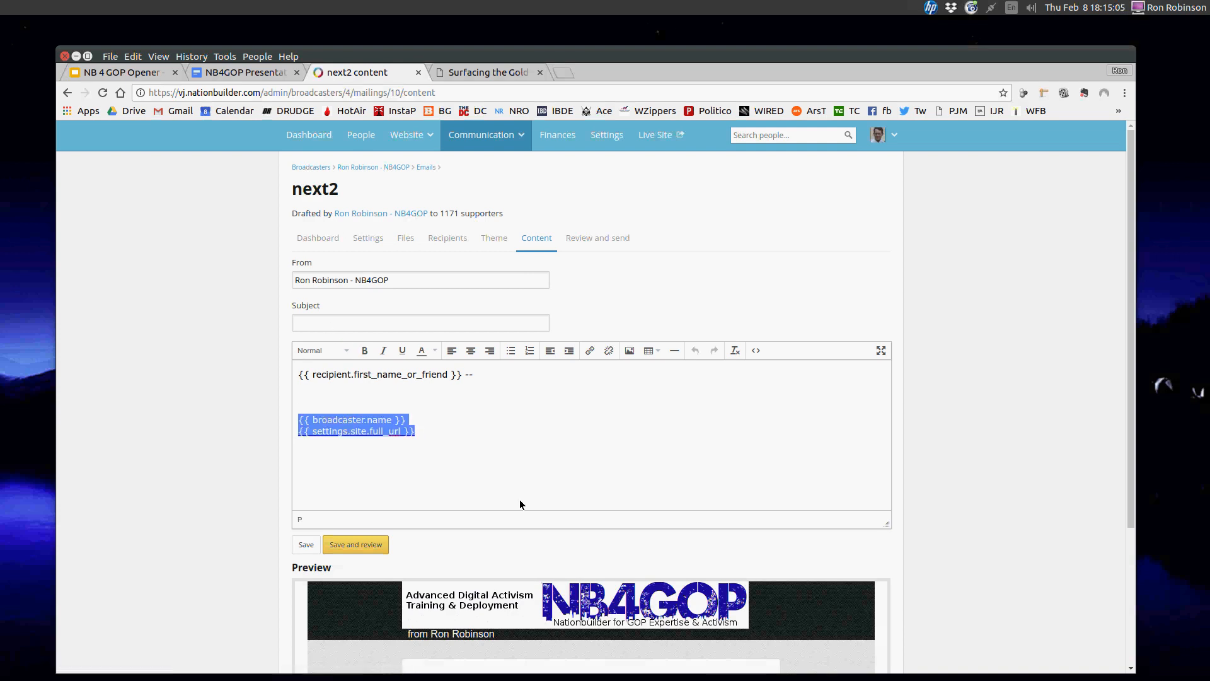
{"action": "key", "text": "BackSpace"}
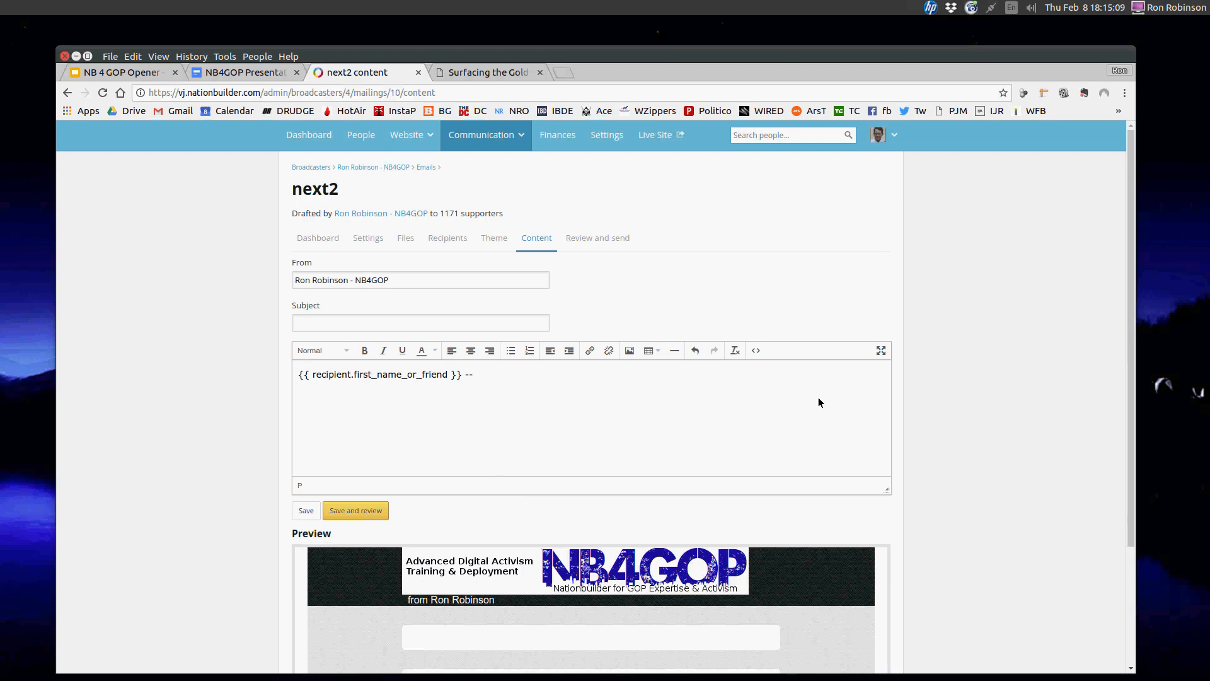
{"action": "scroll", "coordinate": [987, 428], "scroll_direction": "down", "scroll_amount": 1}
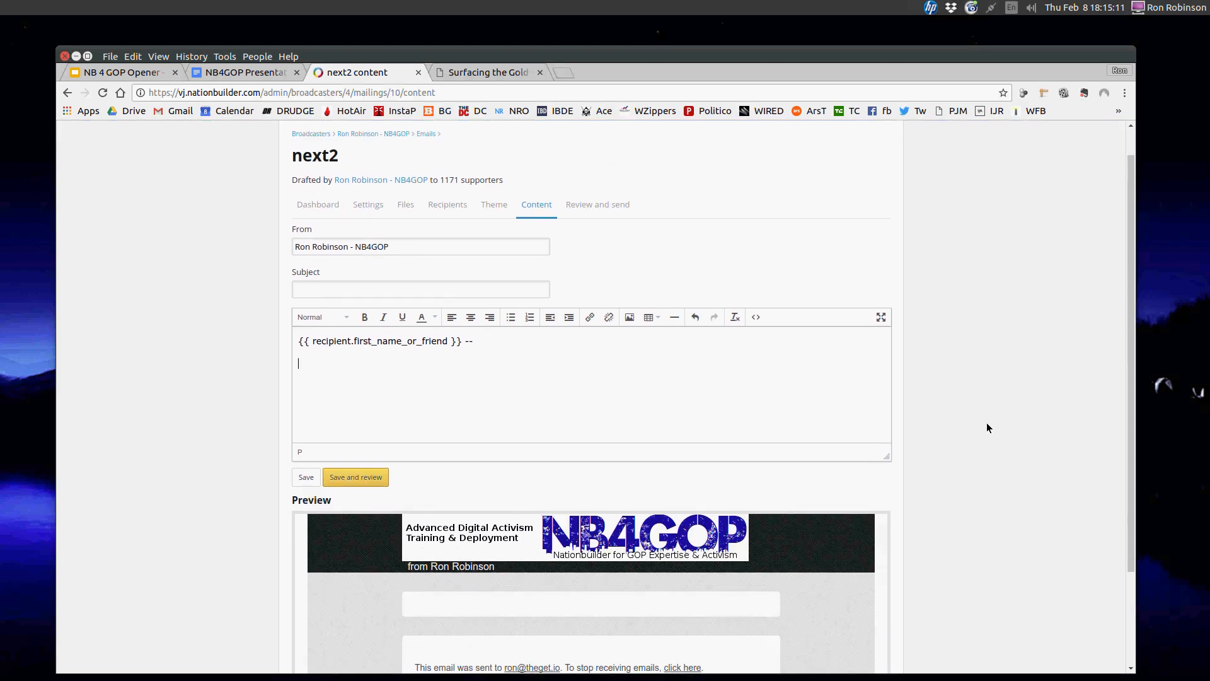
{"action": "scroll", "coordinate": [989, 428], "scroll_direction": "down", "scroll_amount": 2}
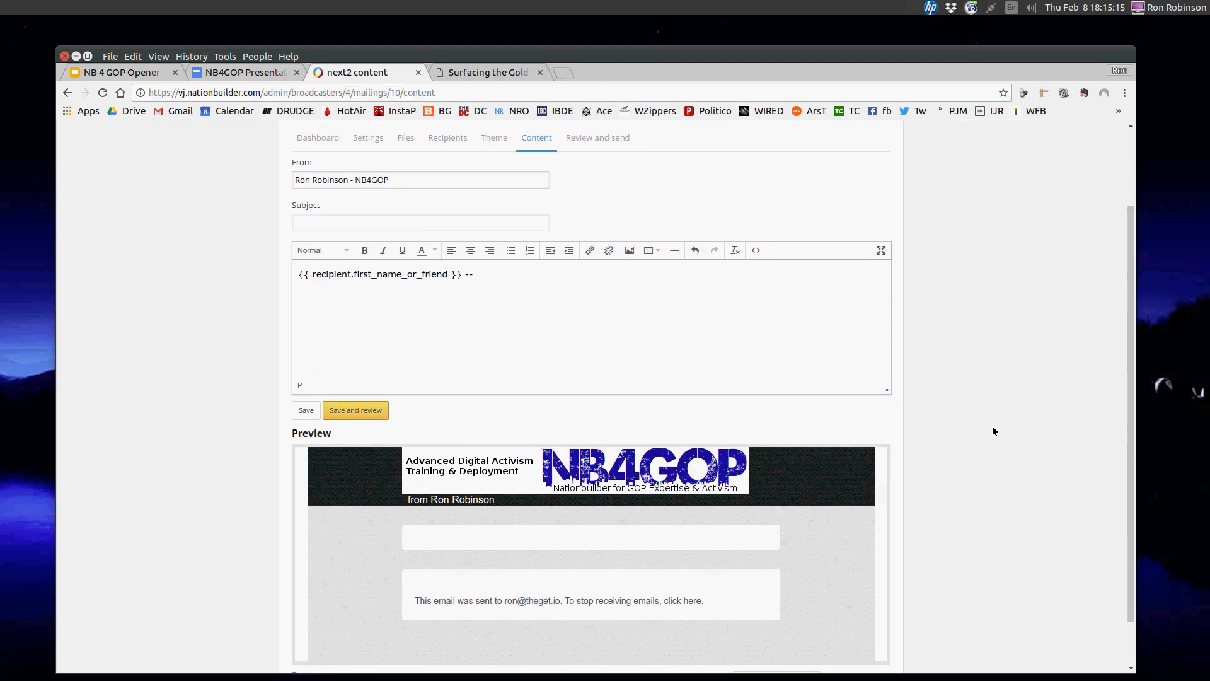
{"action": "scroll", "coordinate": [987, 422], "scroll_direction": "down", "scroll_amount": 2}
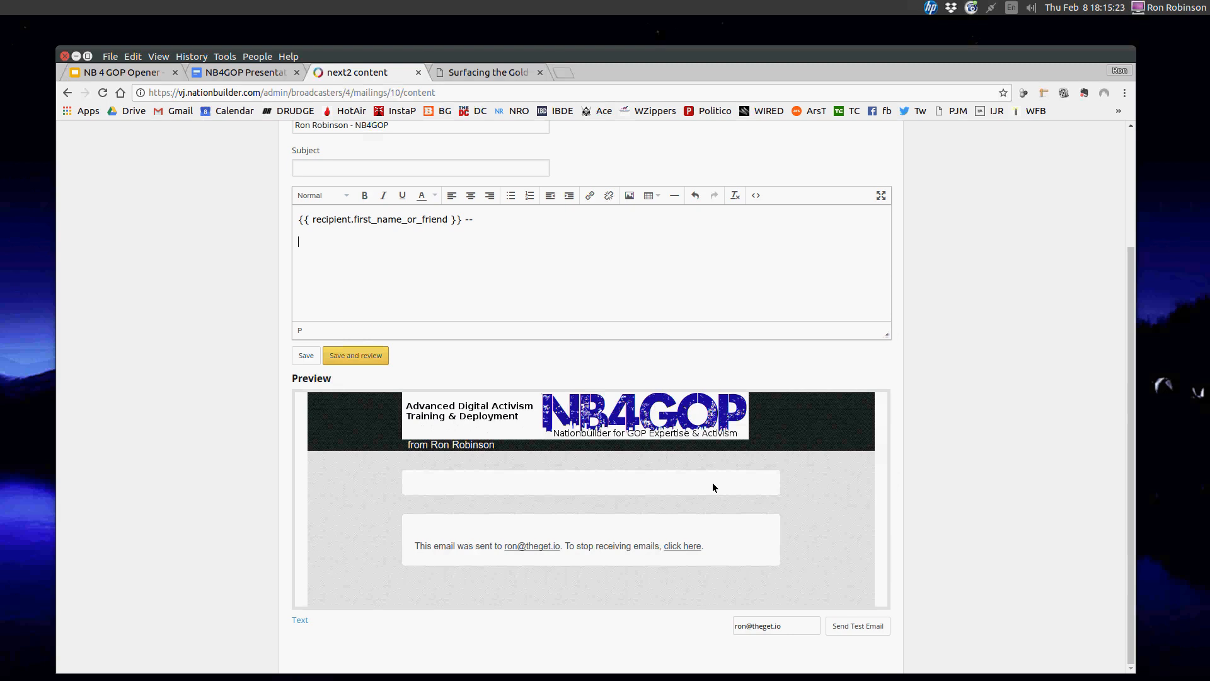
{"action": "scroll", "coordinate": [1006, 349], "scroll_direction": "up", "scroll_amount": 3}
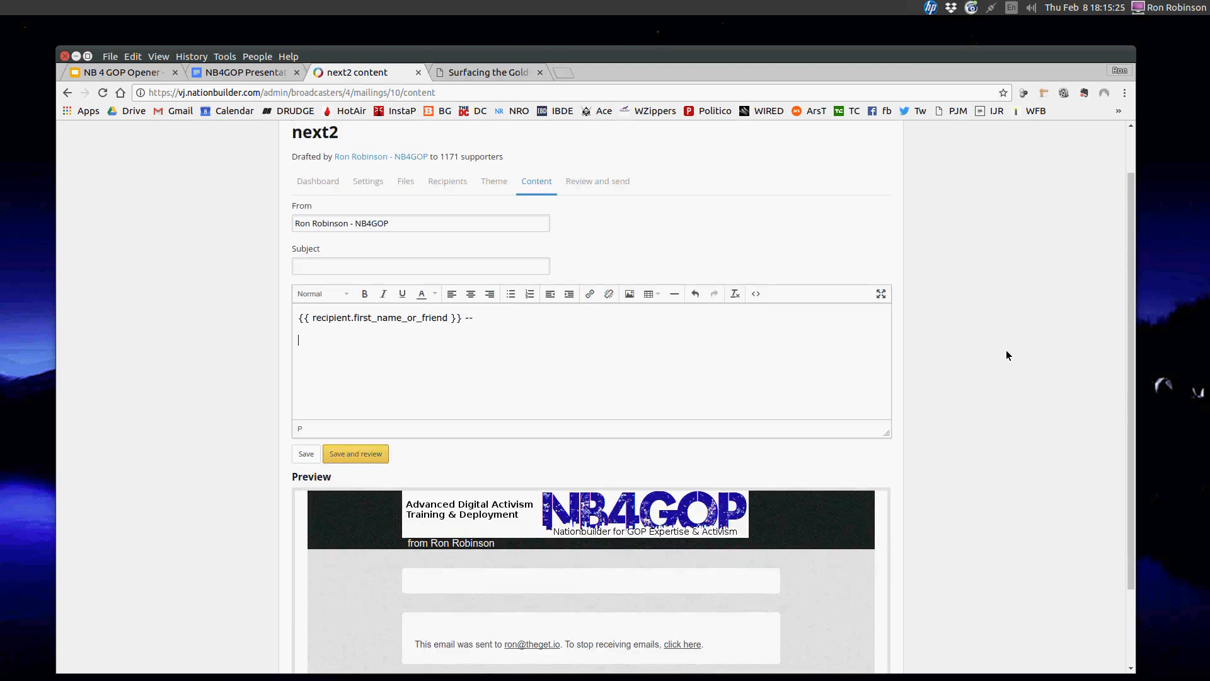
{"action": "scroll", "coordinate": [1007, 350], "scroll_direction": "down", "scroll_amount": 3}
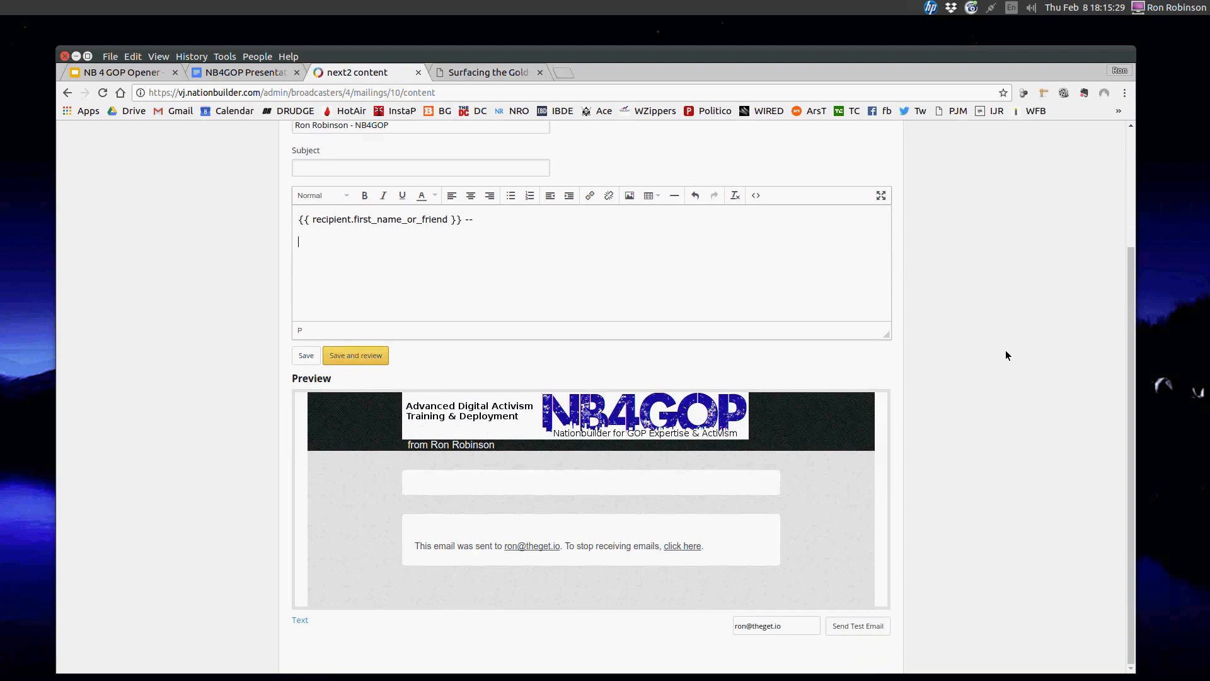
Set the blast's subject to "NB4GOP 2Nite: Emailz 4 Clickz"
{"action": "scroll", "coordinate": [1007, 355], "scroll_direction": "up", "scroll_amount": 2}
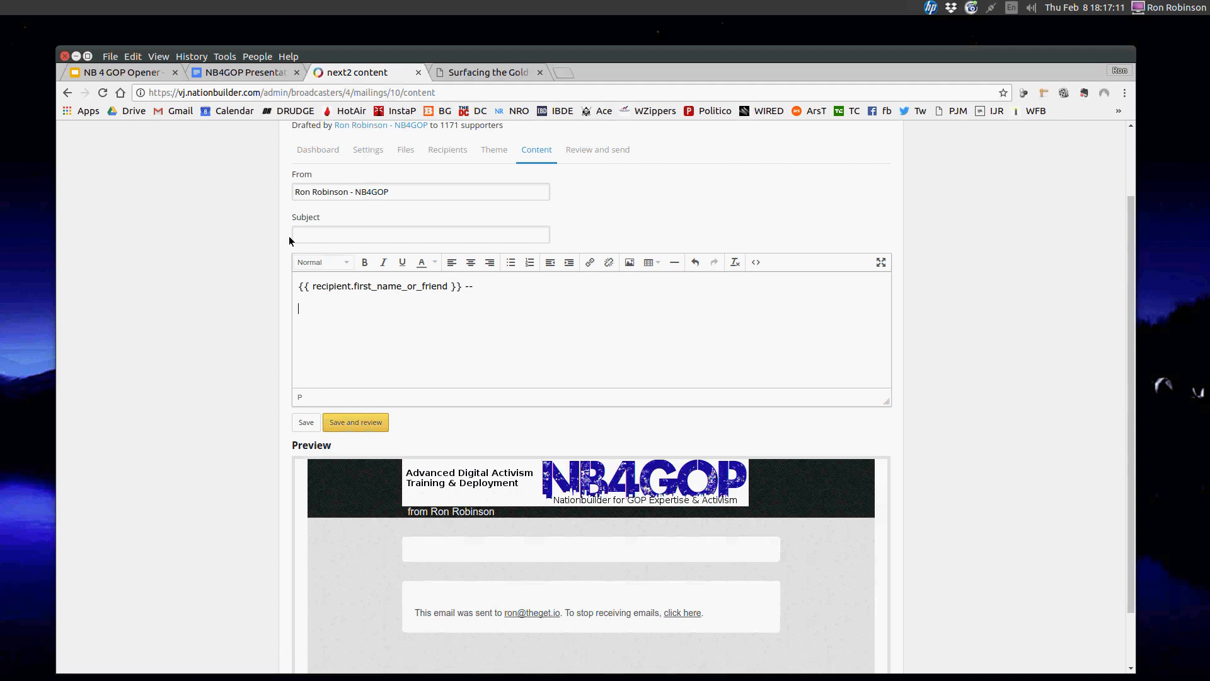
{"action": "left_click", "coordinate": [305, 233]}
{"action": "type", "text": ": Emailz 4 Clickz"}
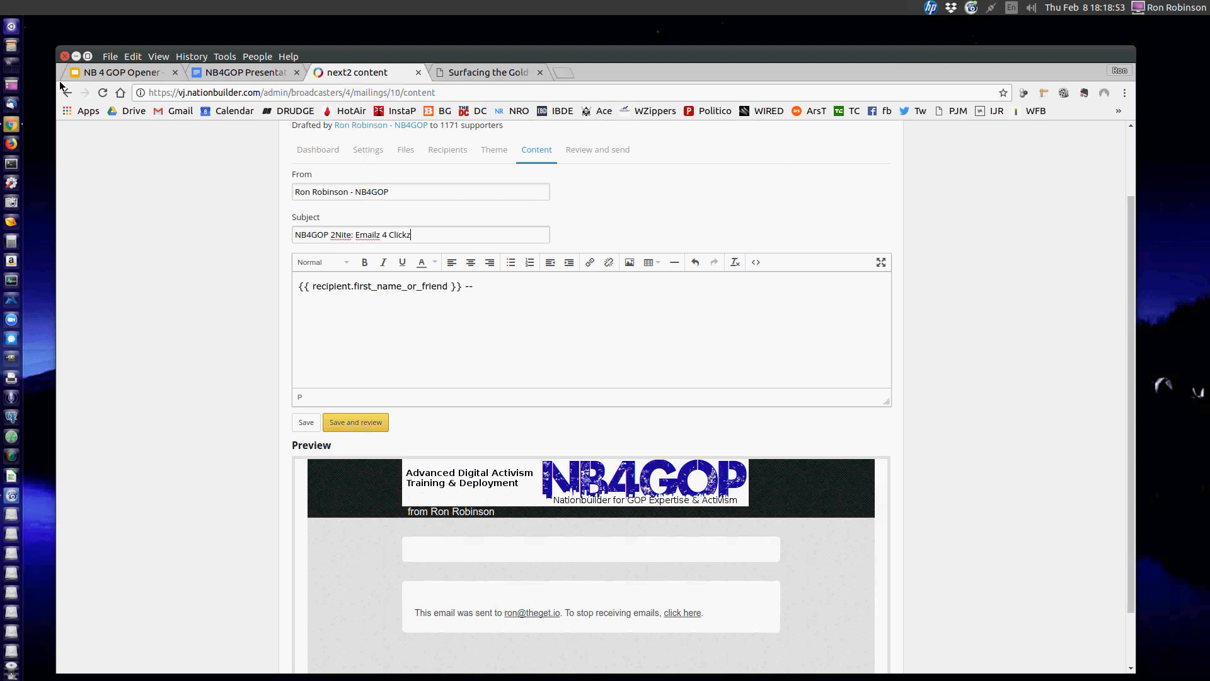
Copy the subject line into the empty document in 010 Editor and highlight the pasted text to examine its length
{"action": "left_click_drag", "start_coordinate": [421, 235], "coordinate": [279, 241]}
{"action": "key", "text": "ctrl+c"}
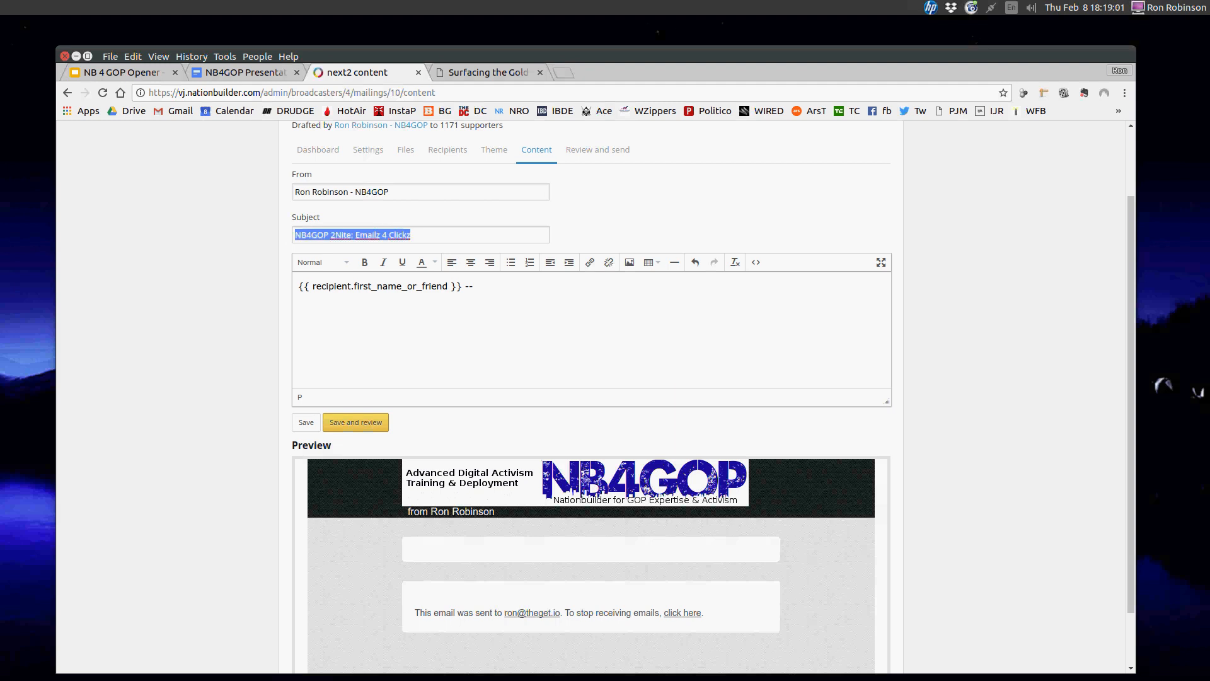
{"action": "key", "text": "alt+Tab"}
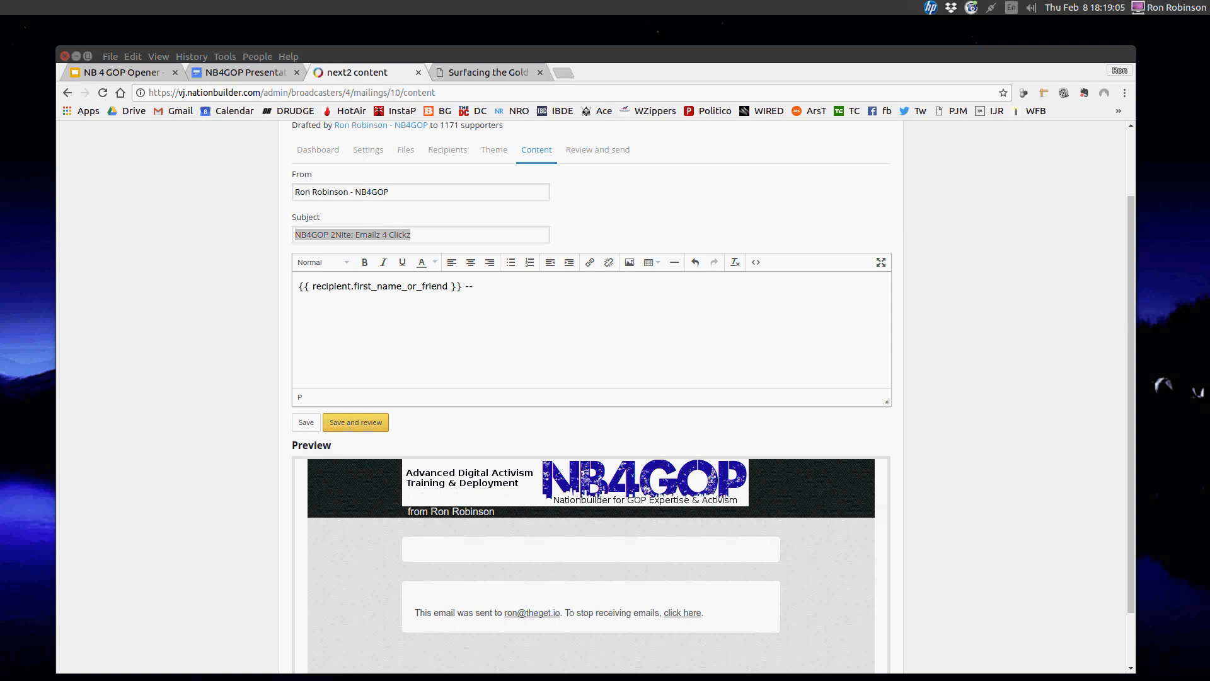
{"action": "left_click_drag", "start_coordinate": [318, 173], "coordinate": [296, 76]}
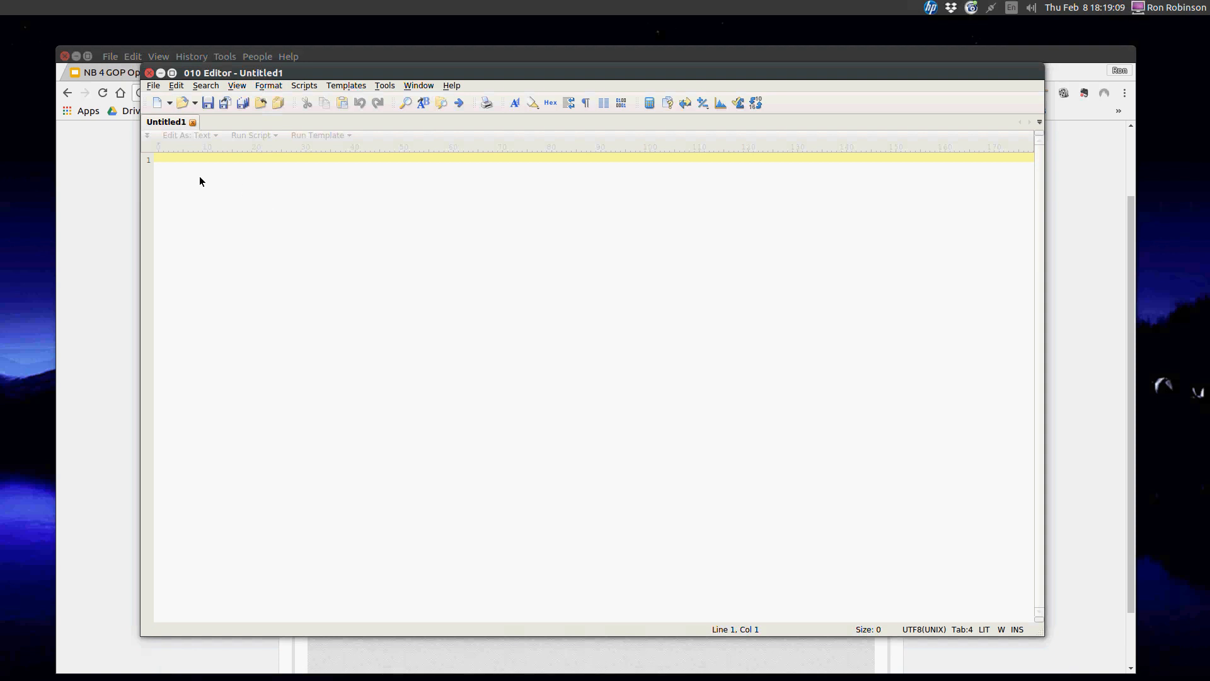
{"action": "key", "text": "ctrl+v"}
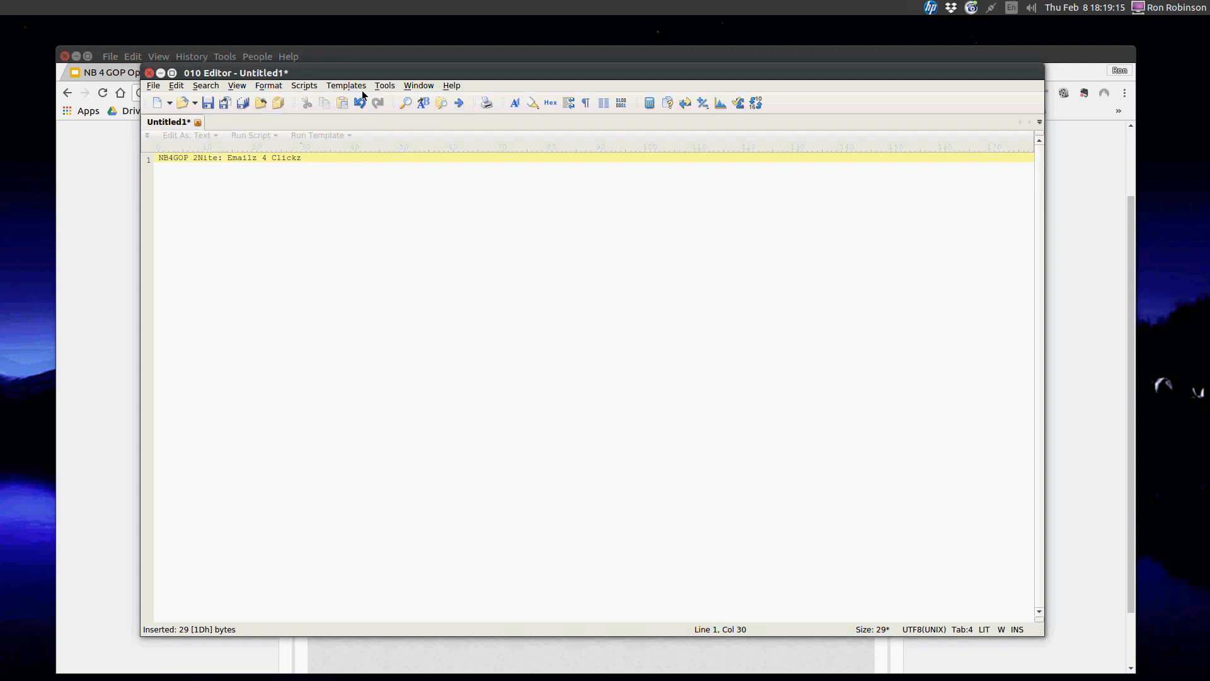
{"action": "left_click_drag", "start_coordinate": [358, 70], "coordinate": [378, 83]}
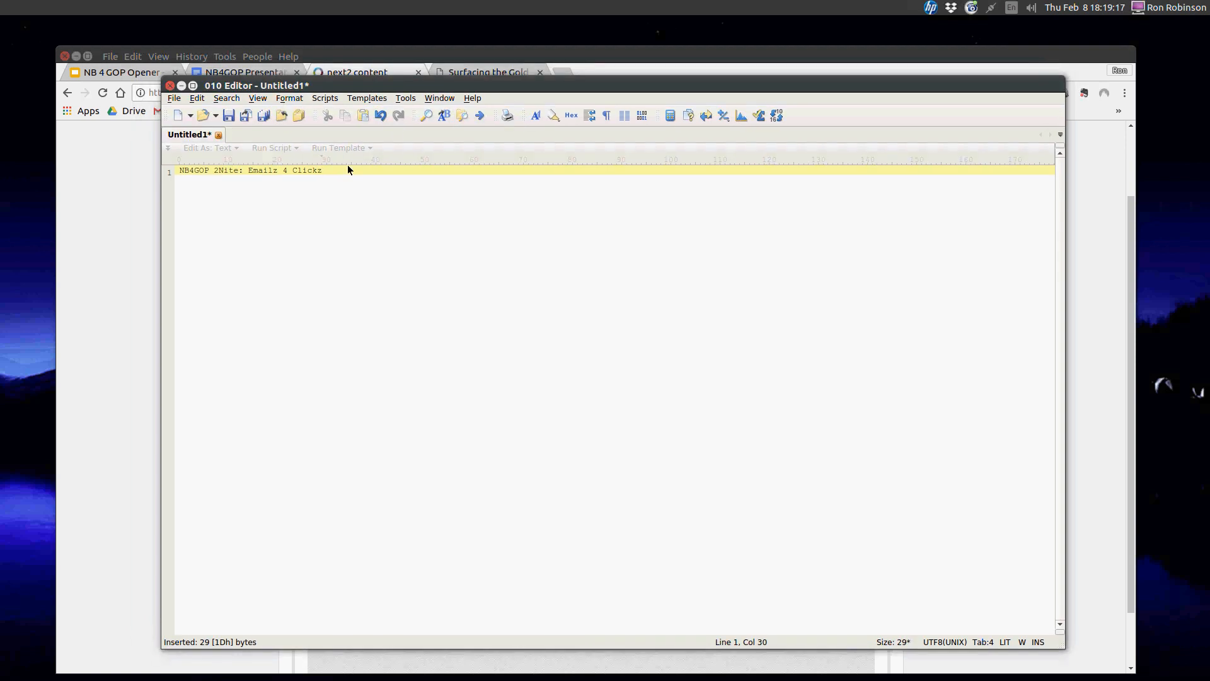
{"action": "left_click_drag", "start_coordinate": [330, 168], "coordinate": [179, 170]}
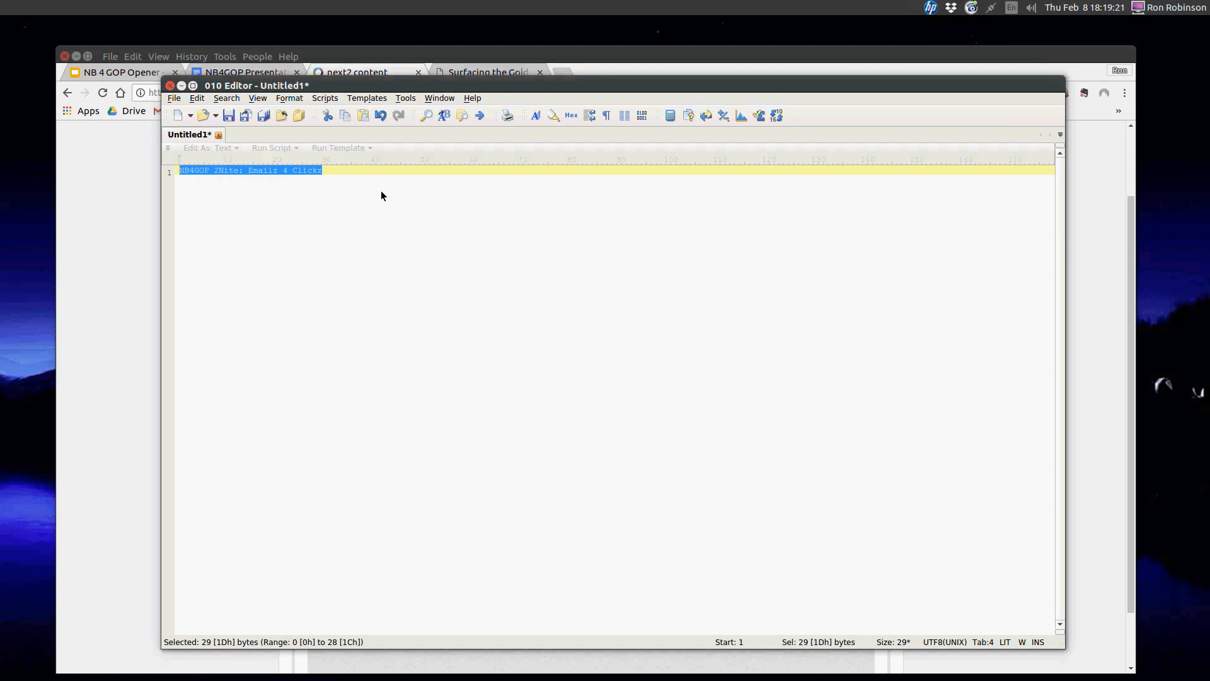
{"action": "left_click", "coordinate": [360, 180]}
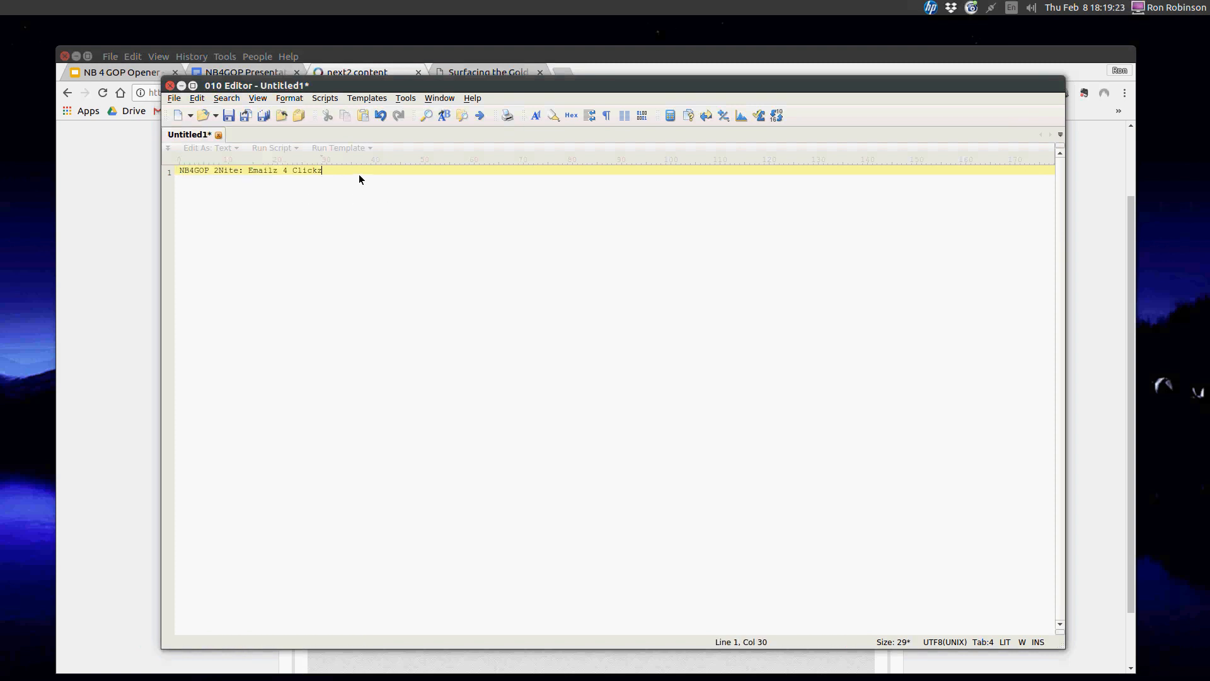
Close 010 Editor and return to the next2 blast's content in NationBuilder
{"action": "left_click", "coordinate": [170, 86]}
{"action": "left_click", "coordinate": [171, 86]}
{"action": "left_click", "coordinate": [599, 376]}
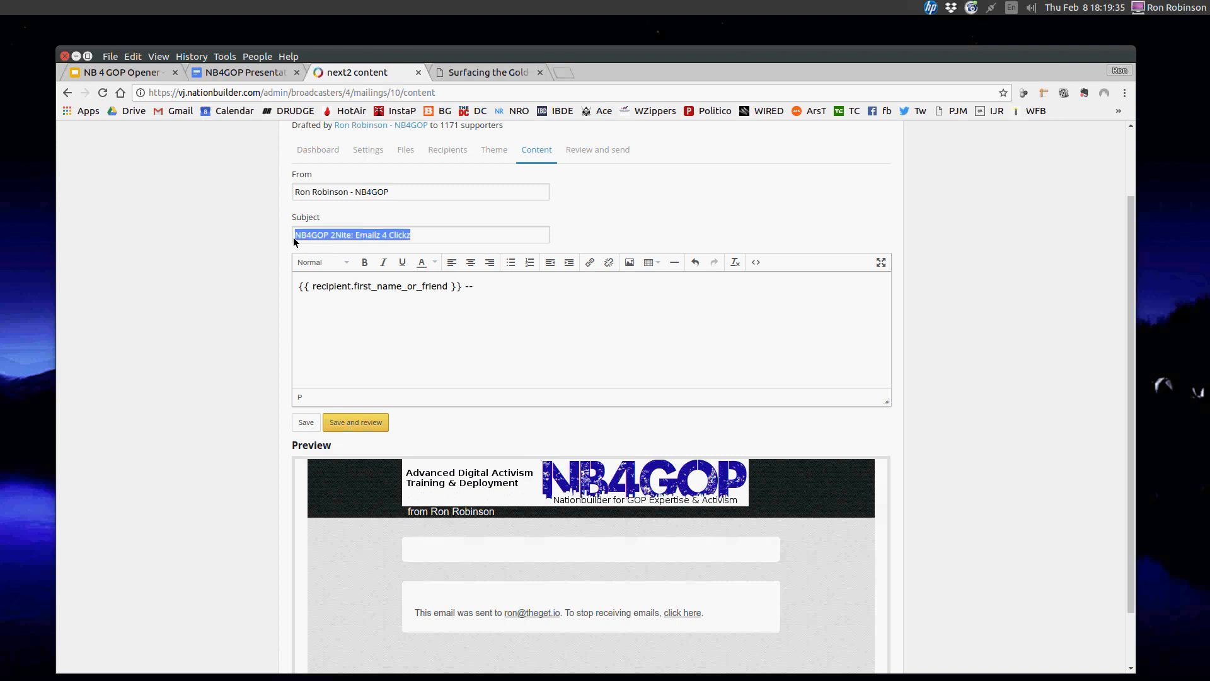
Clear the highlight from the blast's subject and add blank lines below the recipient greeting in the body
{"action": "left_click_drag", "start_coordinate": [294, 235], "coordinate": [421, 236]}
{"action": "left_click", "coordinate": [421, 236]}
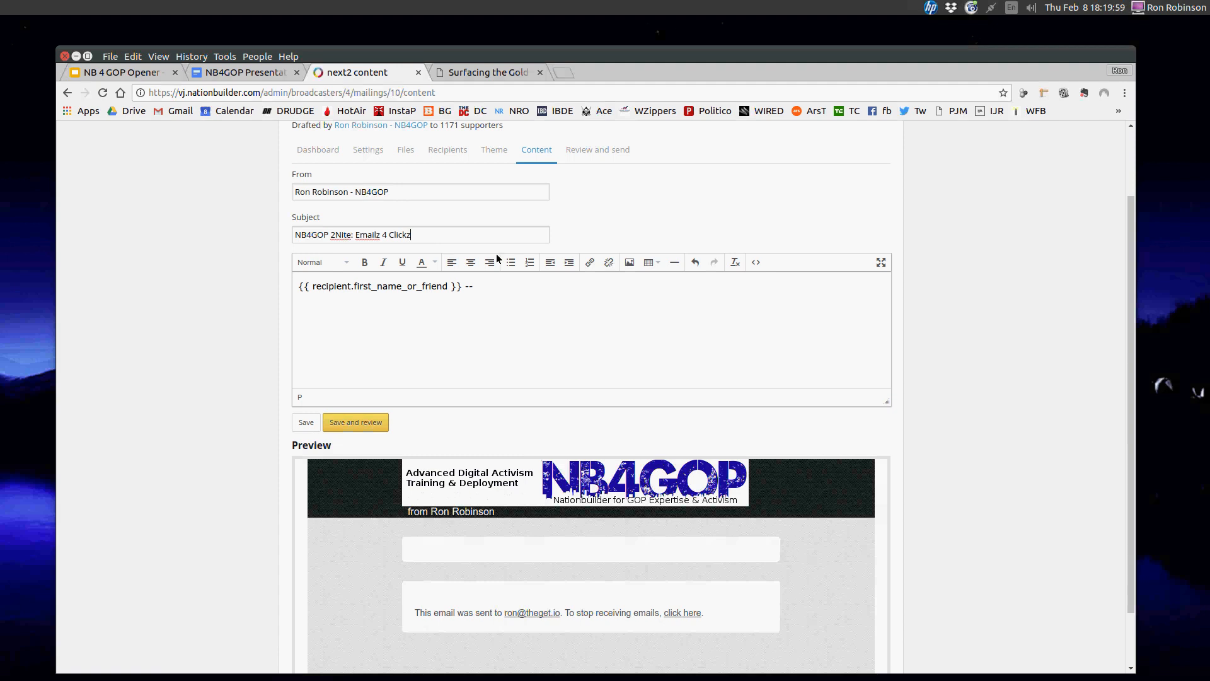
{"action": "left_click", "coordinate": [505, 286]}
{"action": "key", "text": "Return"}
{"action": "key", "text": "Return"}
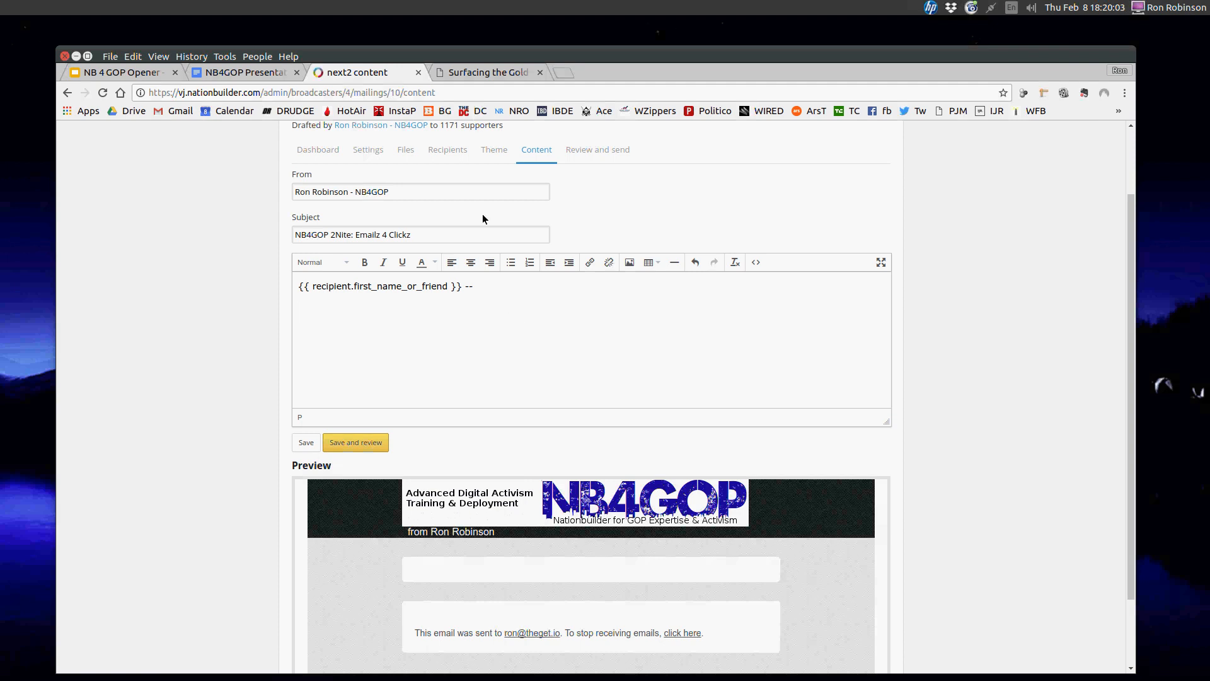
{"action": "left_click", "coordinate": [486, 71]}
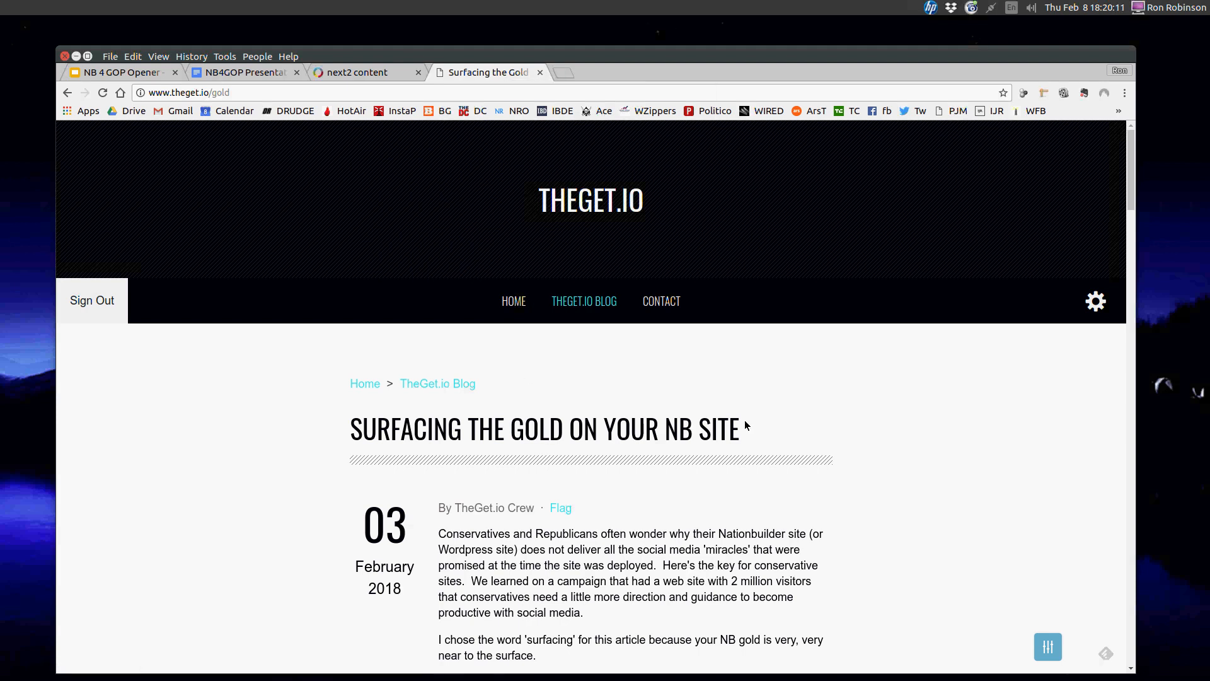
{"action": "left_click_drag", "start_coordinate": [744, 420], "coordinate": [341, 428]}
{"action": "left_click", "coordinate": [340, 428]}
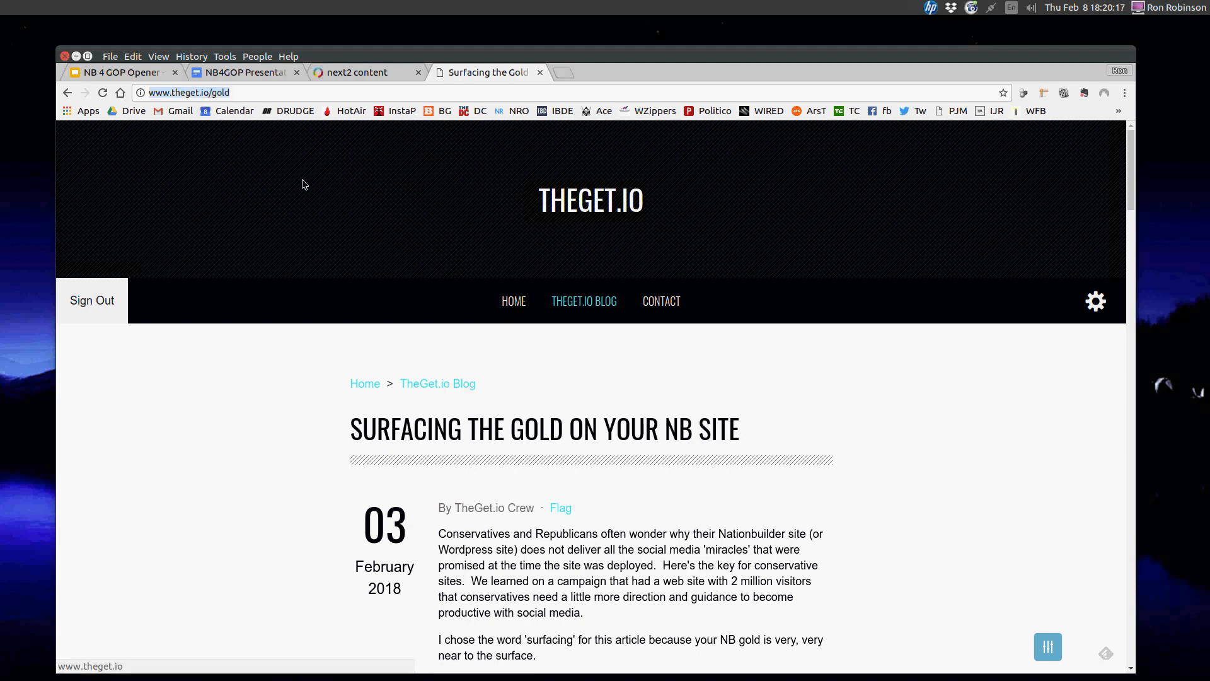
{"action": "left_click", "coordinate": [367, 74]}
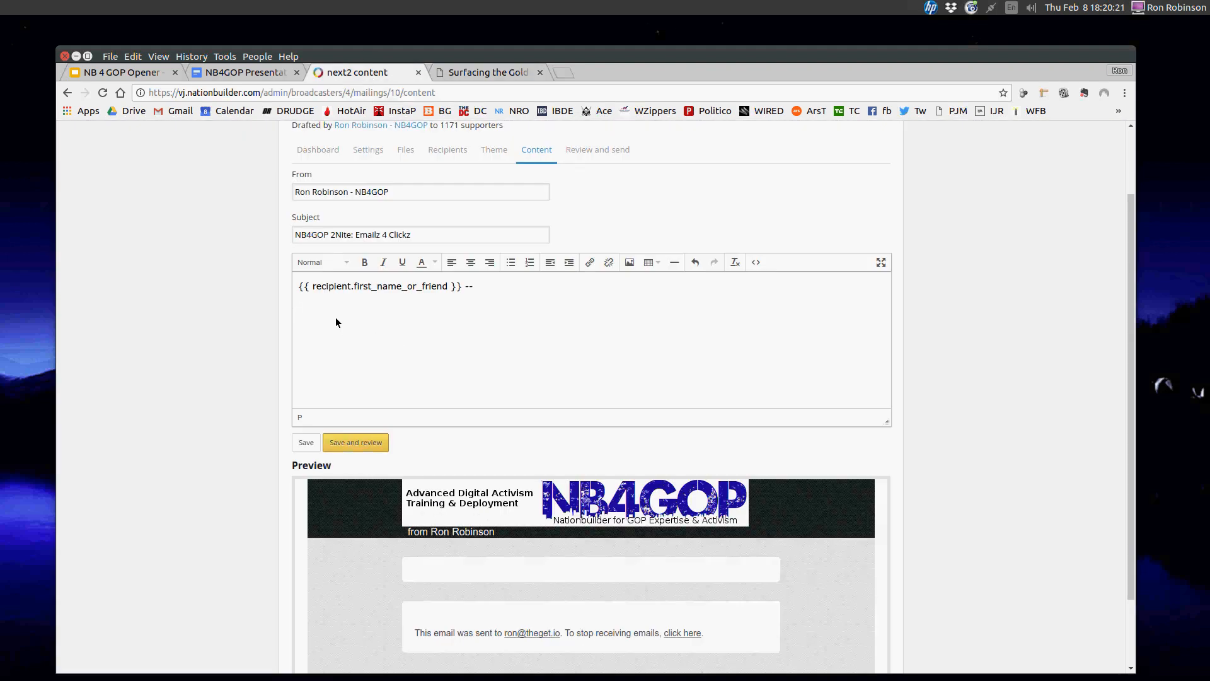
{"action": "type", "text": "http://www.theget.io/gold"}
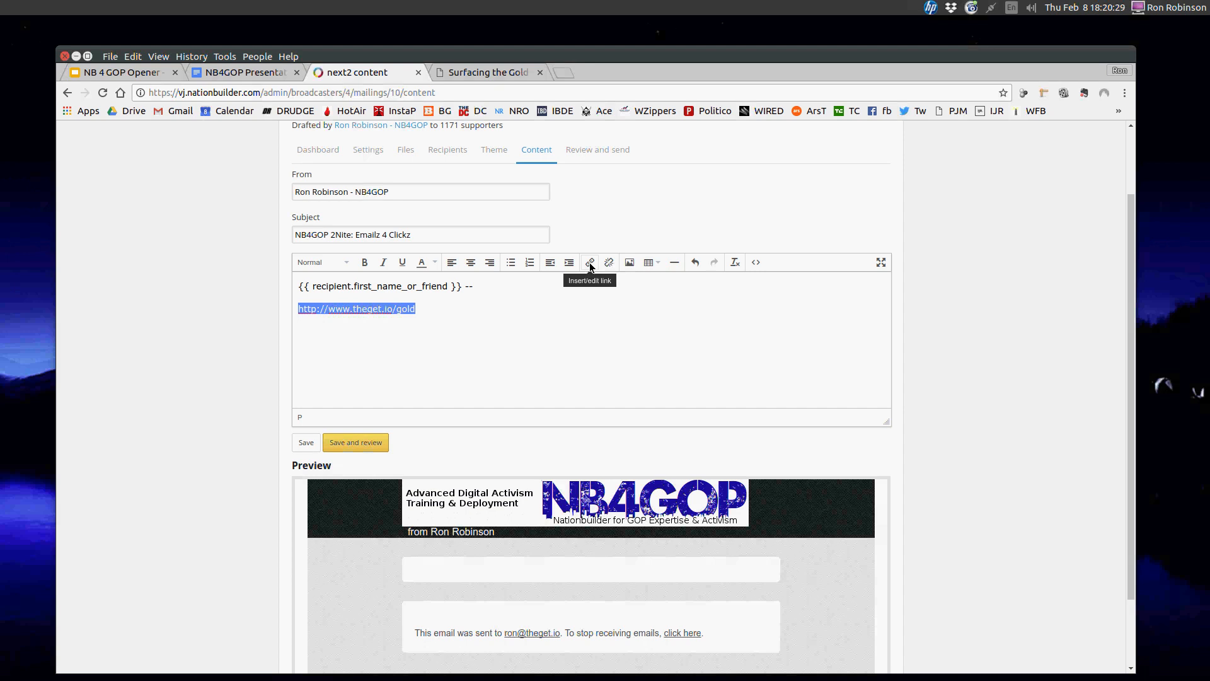
{"action": "left_click", "coordinate": [590, 263]}
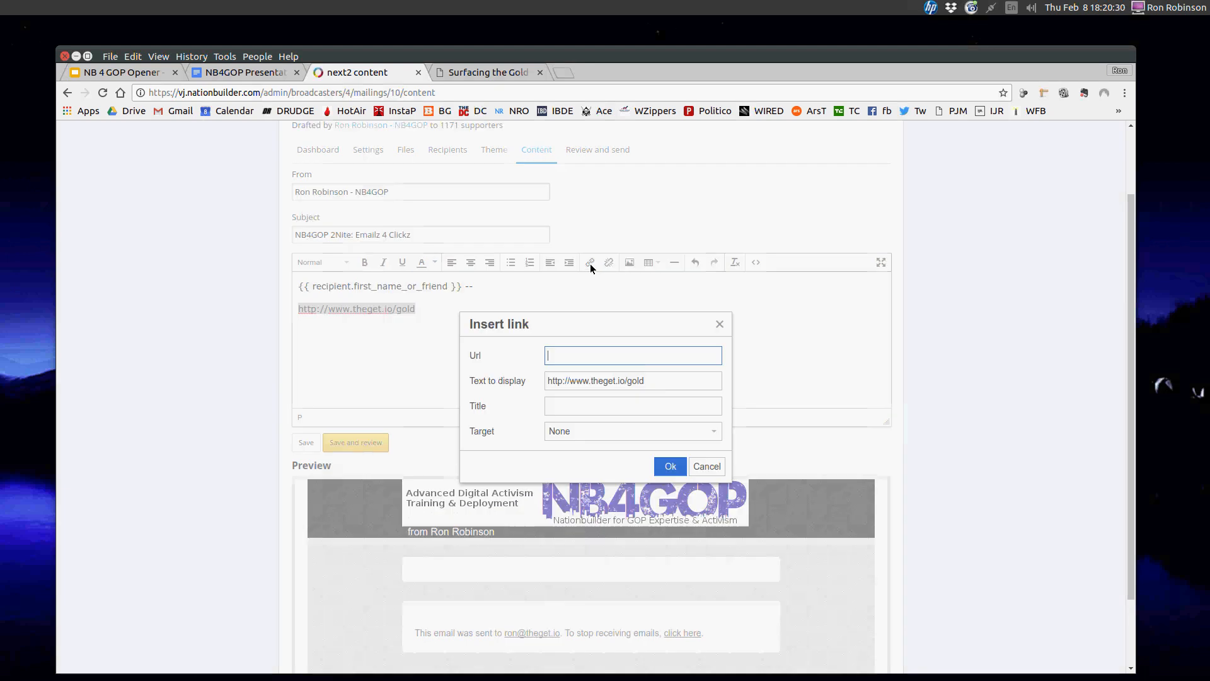
{"action": "left_click", "coordinate": [606, 360]}
{"action": "left_click", "coordinate": [725, 465]}
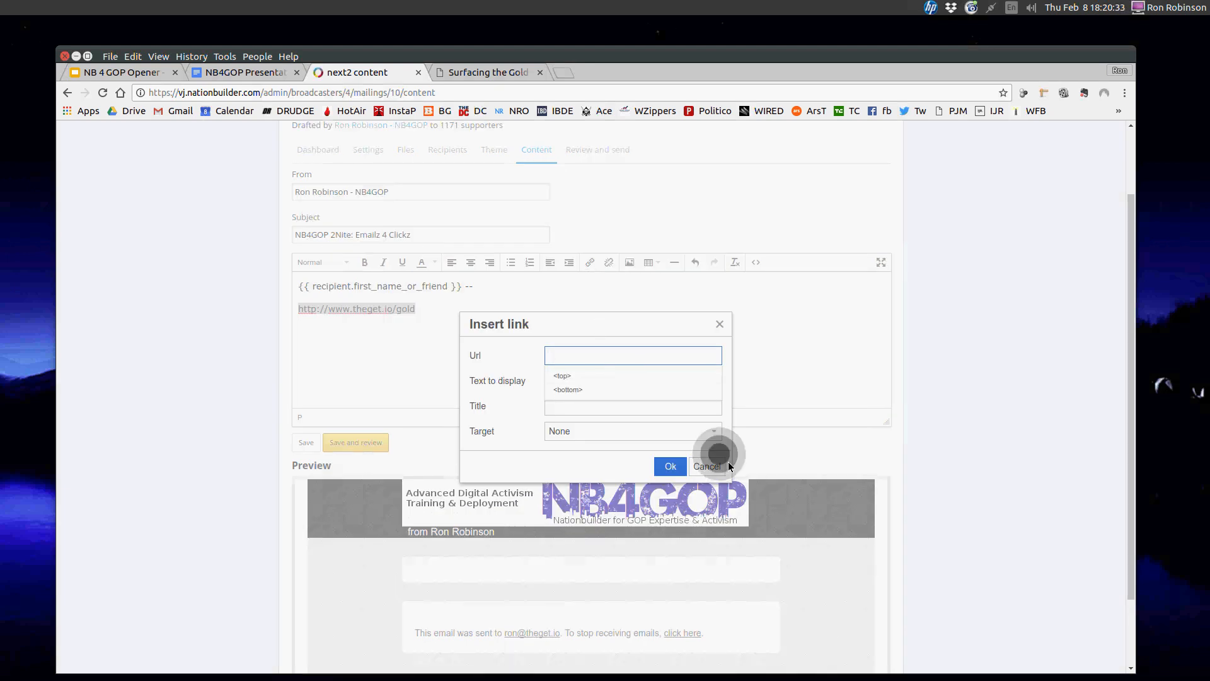
{"action": "left_click", "coordinate": [619, 399]}
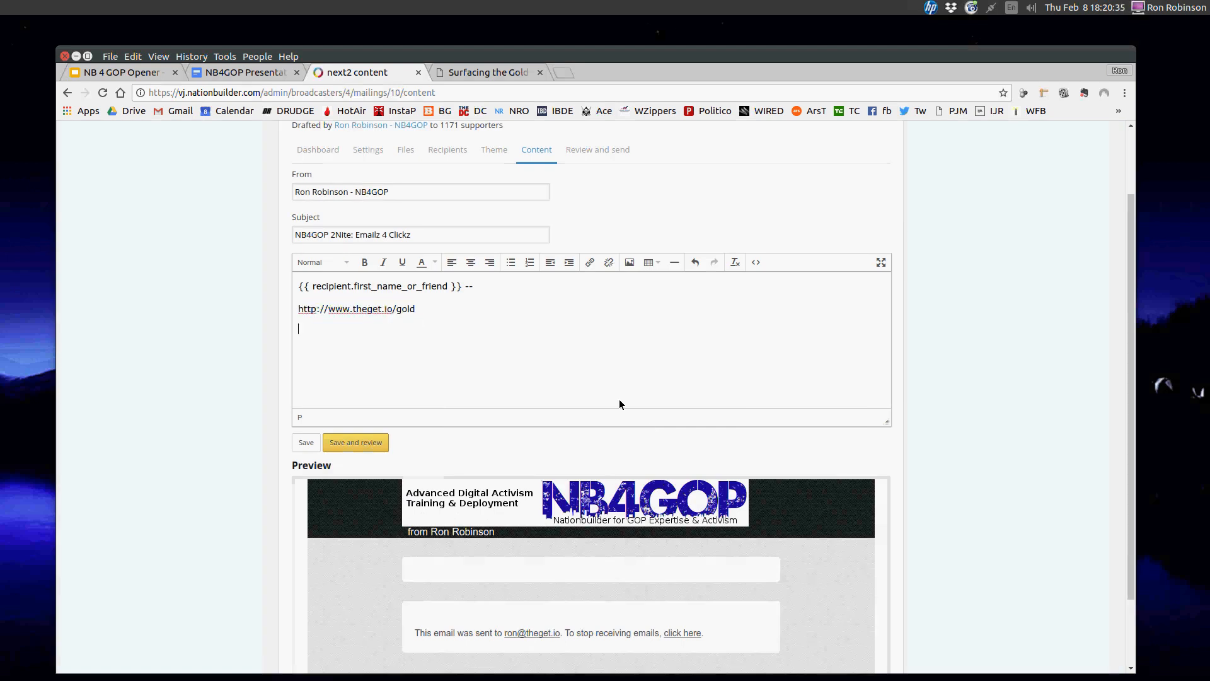
{"action": "left_click_drag", "start_coordinate": [325, 310], "coordinate": [248, 309]}
{"action": "key", "text": "ctrl+c"}
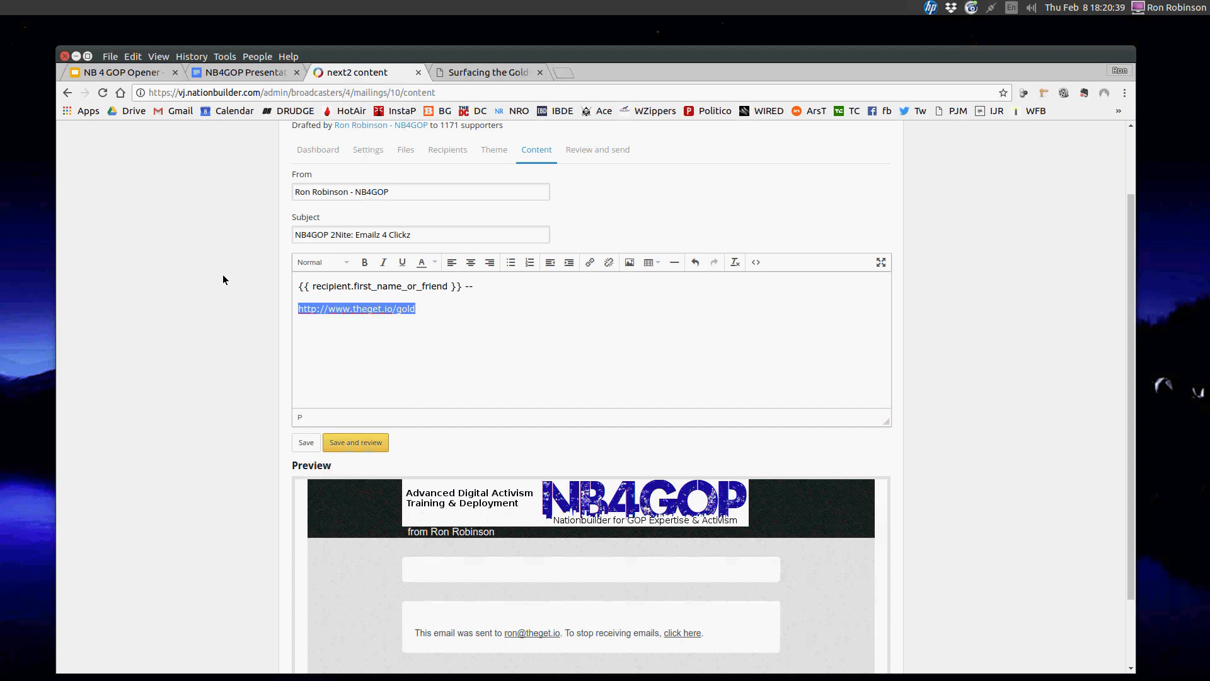
{"action": "left_click", "coordinate": [591, 263]}
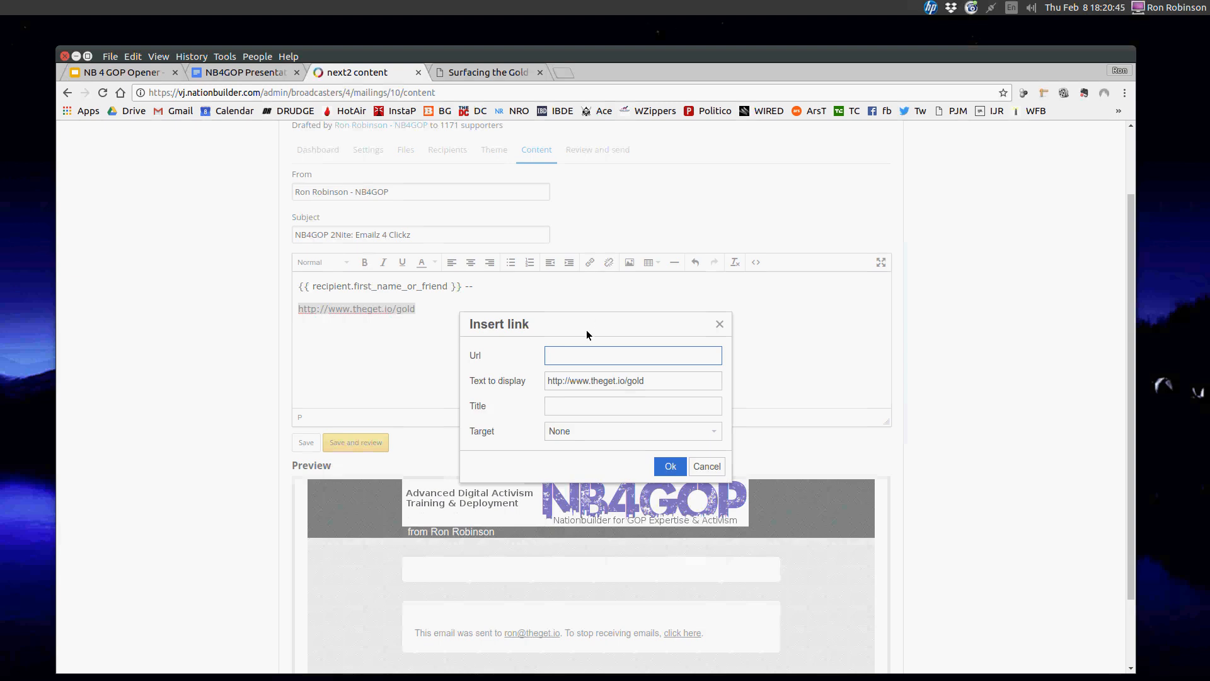
{"action": "left_click", "coordinate": [556, 357]}
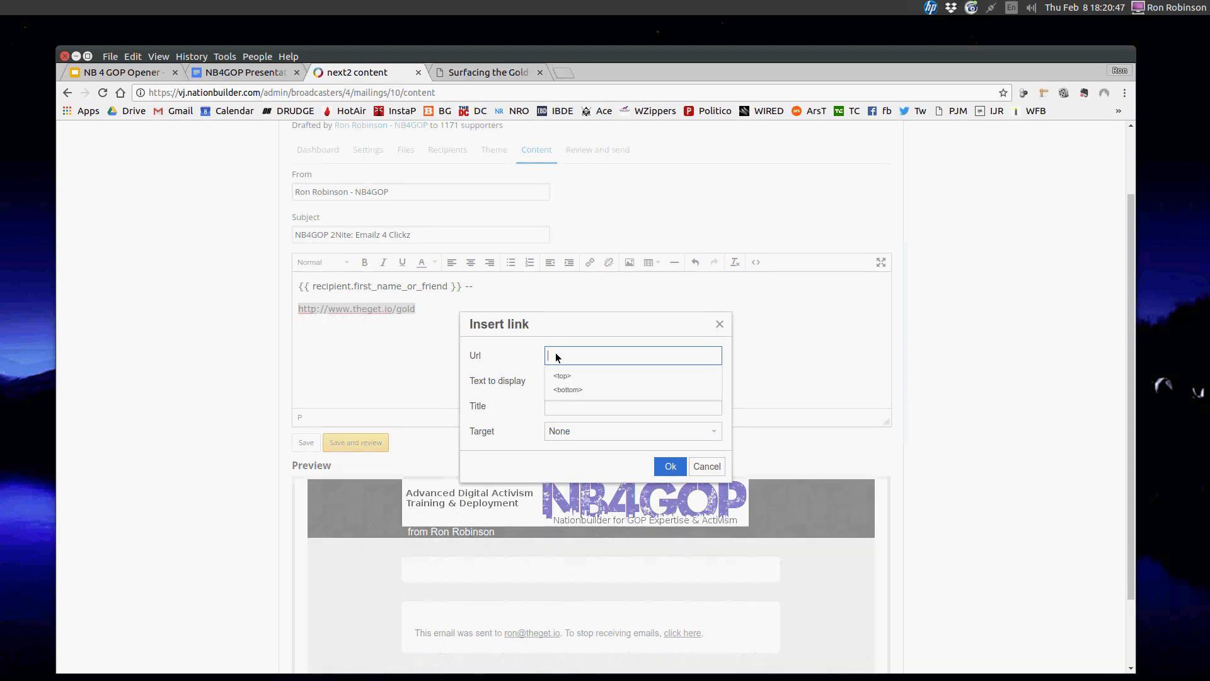
{"action": "key", "text": "ctrl+v"}
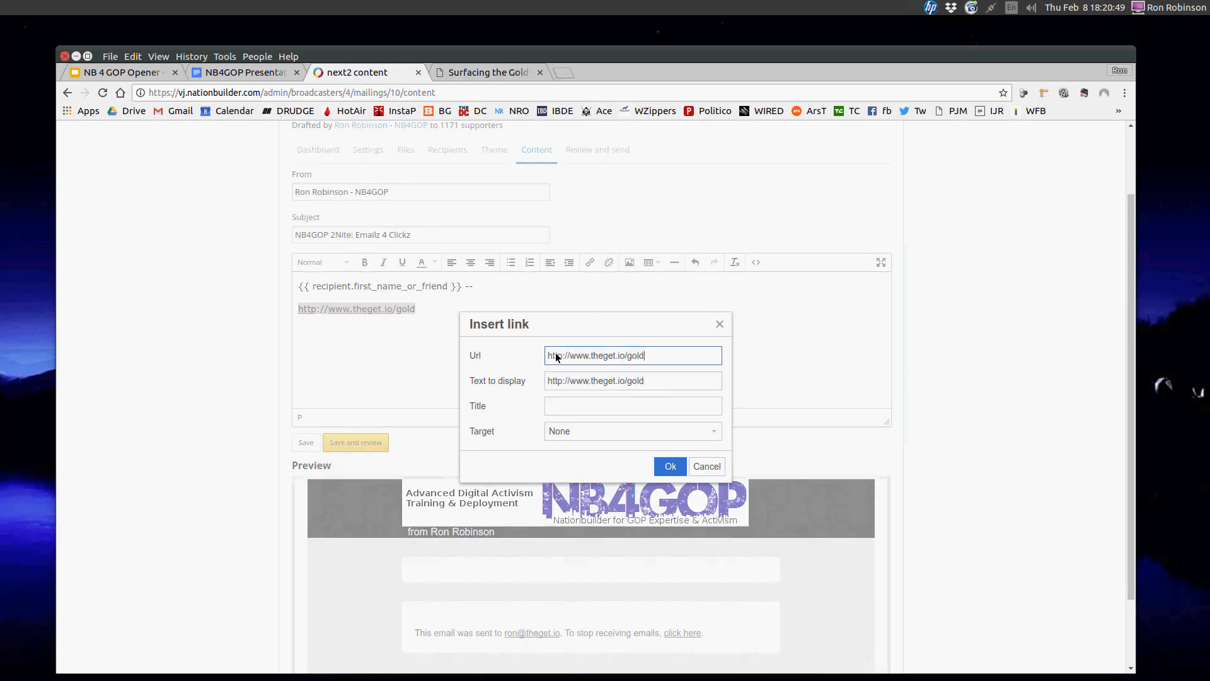
{"action": "left_click", "coordinate": [670, 466]}
{"action": "left_click", "coordinate": [373, 346]}
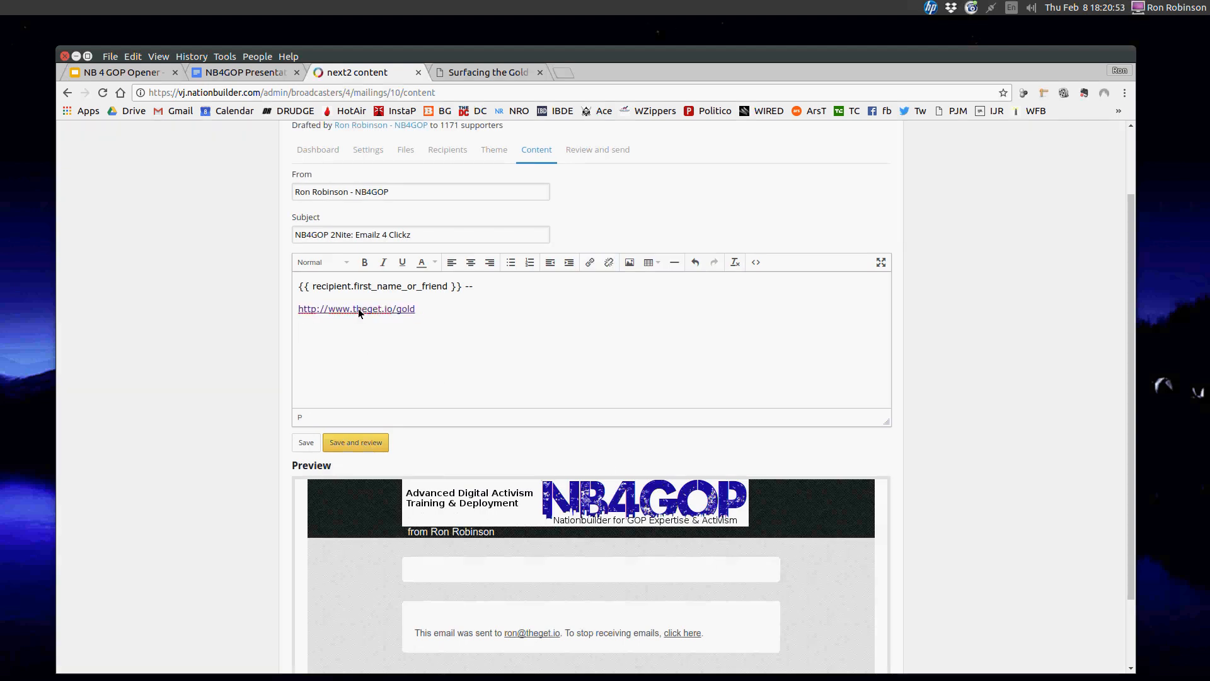
Review the syllabus notes on mass email content and compare the email scam alert slide with the blast's raw link
{"action": "left_click", "coordinate": [232, 76]}
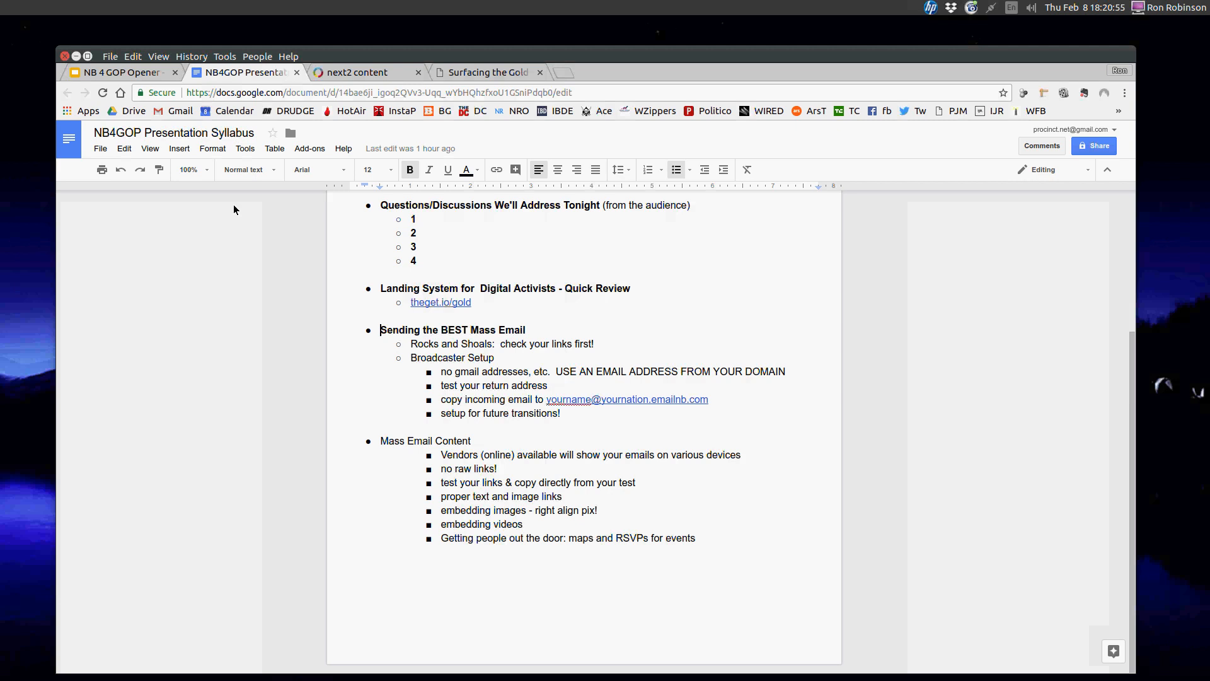
{"action": "left_click", "coordinate": [126, 72]}
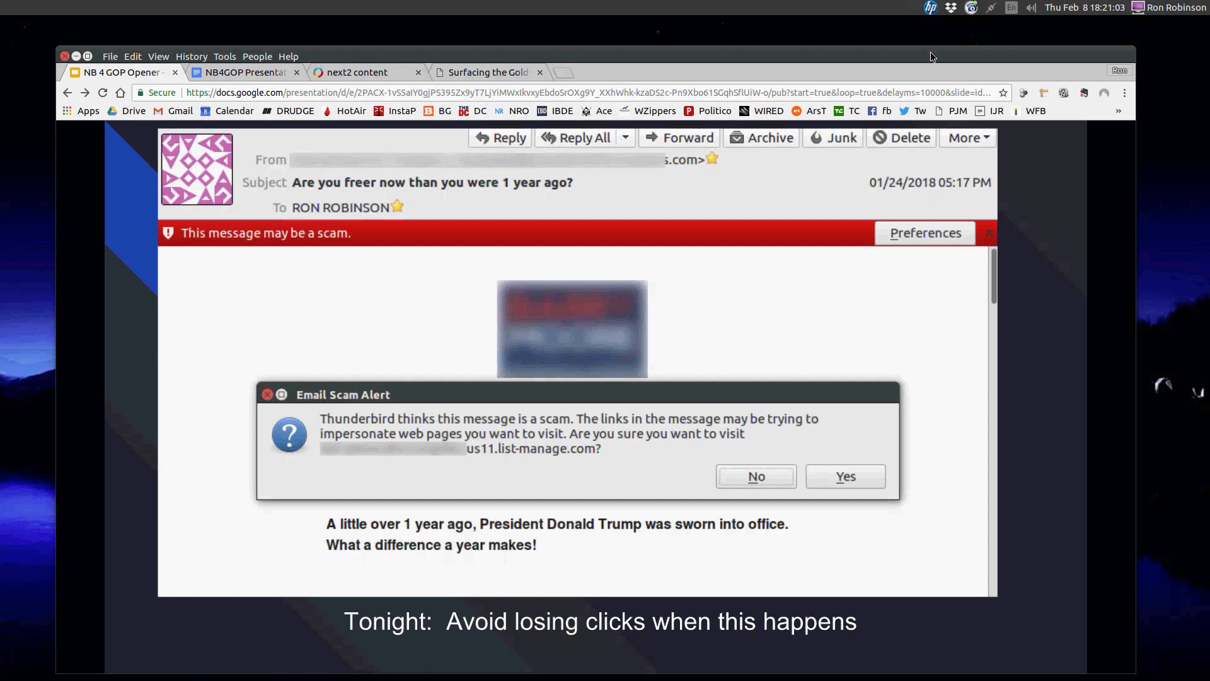
{"action": "left_click", "coordinate": [366, 74]}
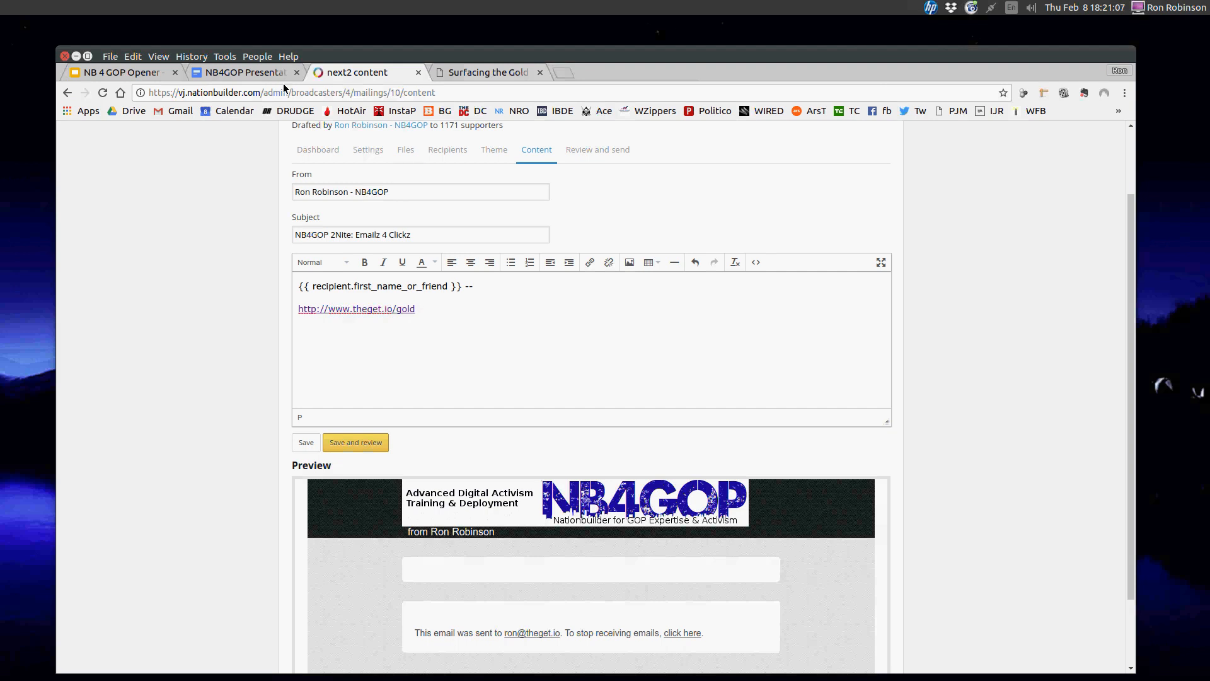
{"action": "left_click", "coordinate": [142, 80]}
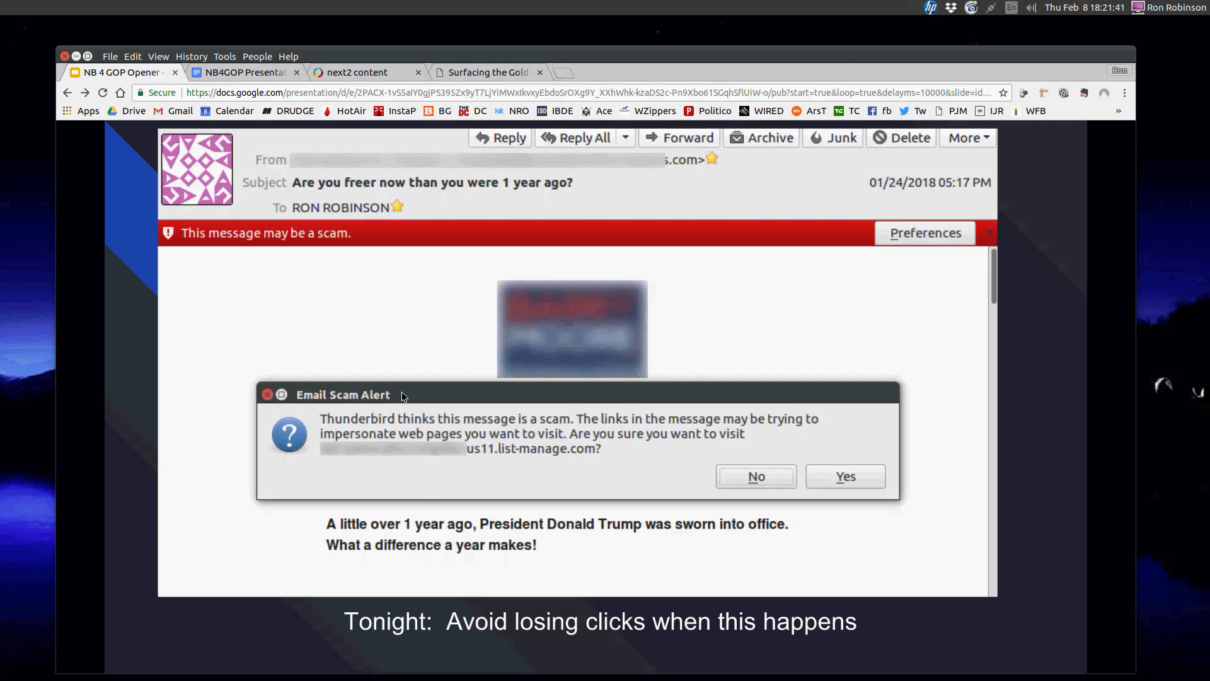
{"action": "left_click", "coordinate": [378, 72]}
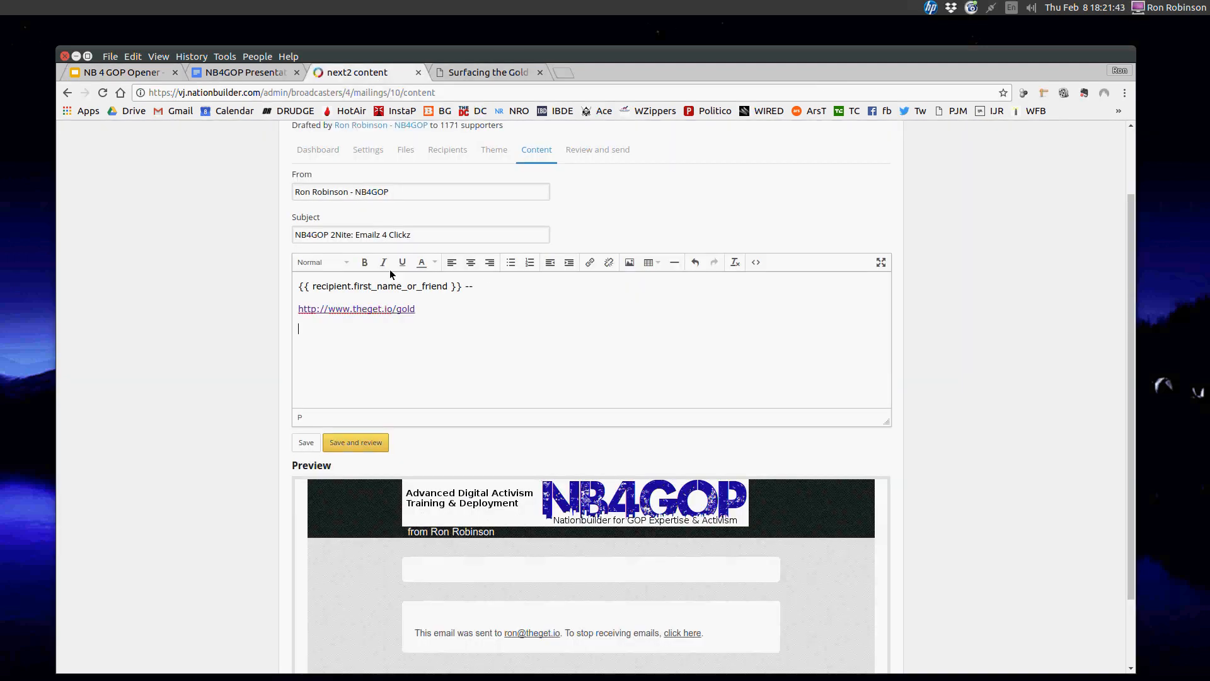
Replace the raw address link in the body with the text "Read my blog about digging up the gold"
{"action": "triple_click", "coordinate": [424, 310]}
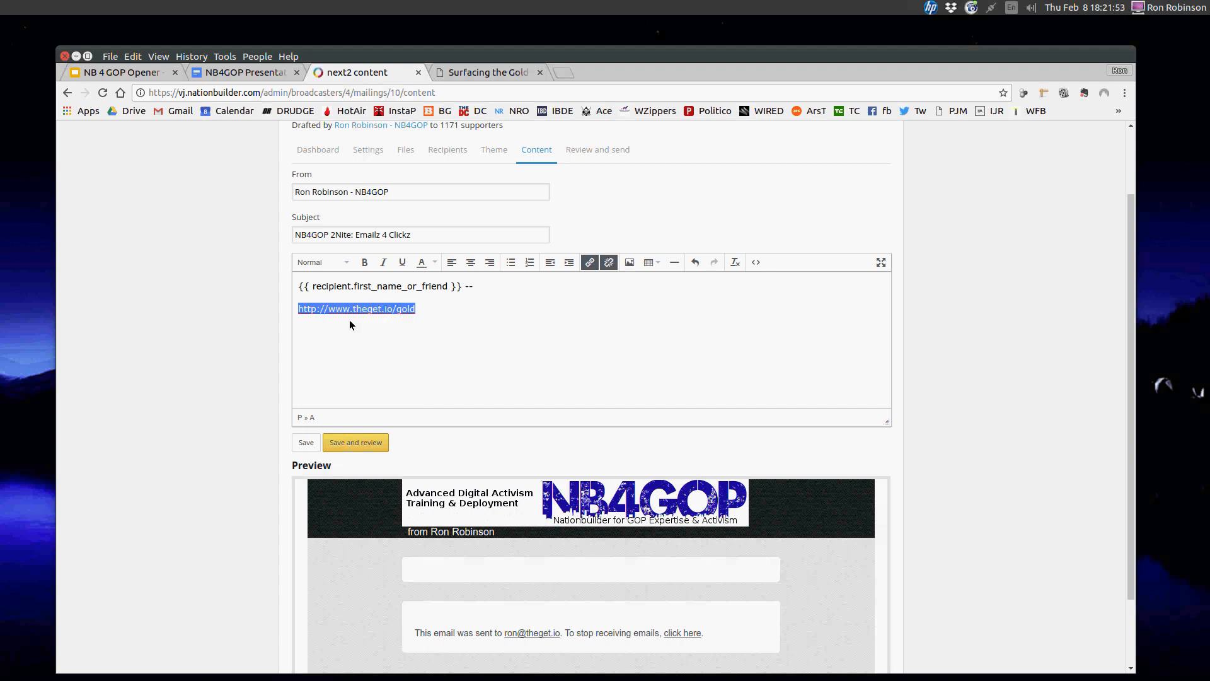
{"action": "left_click", "coordinate": [424, 314]}
{"action": "key", "text": "BackSpace"}
{"action": "type", "text": "Reab my "}
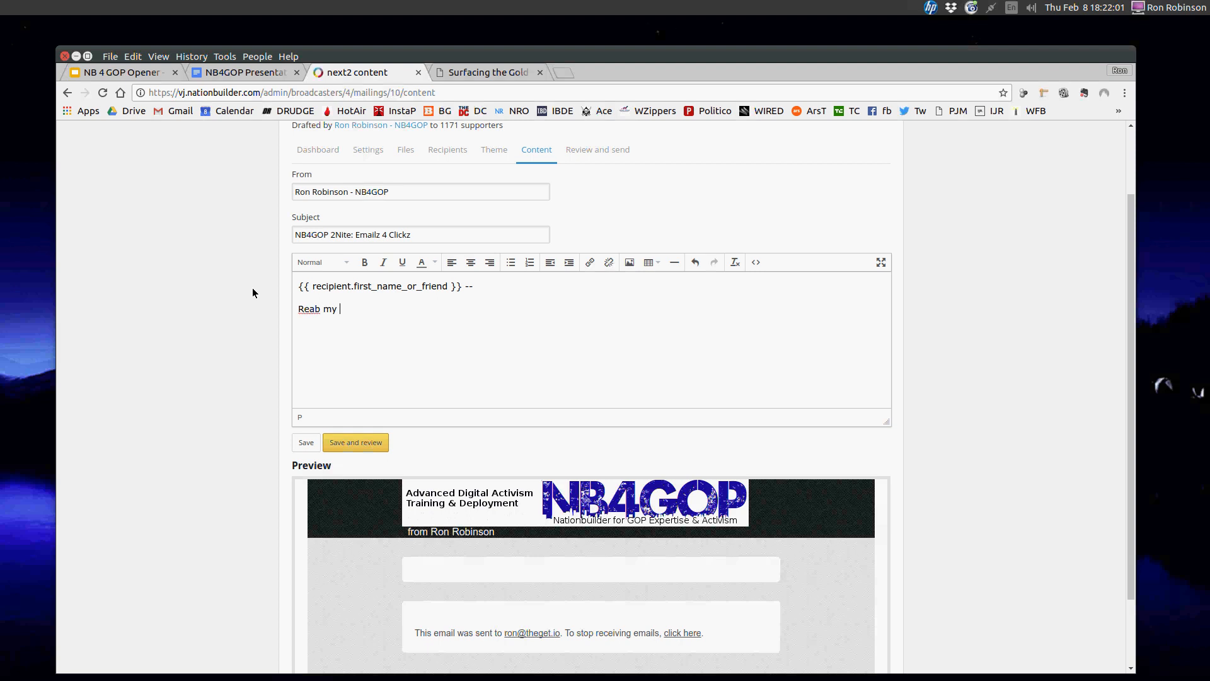
{"action": "type", "text": "blog about diggin up the gold"}
{"action": "left_click", "coordinate": [319, 309]}
{"action": "key", "text": "BackSpace"}
{"action": "type", "text": "d"}
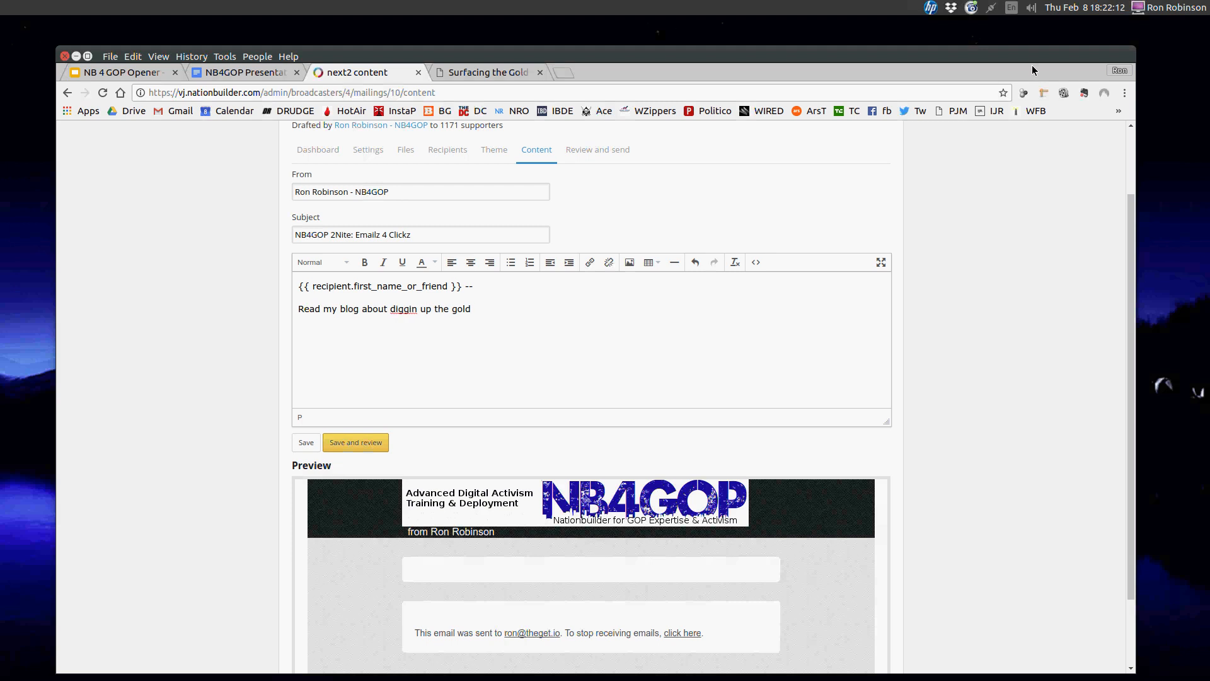
{"action": "left_click", "coordinate": [418, 309]}
{"action": "type", "text": "g"}
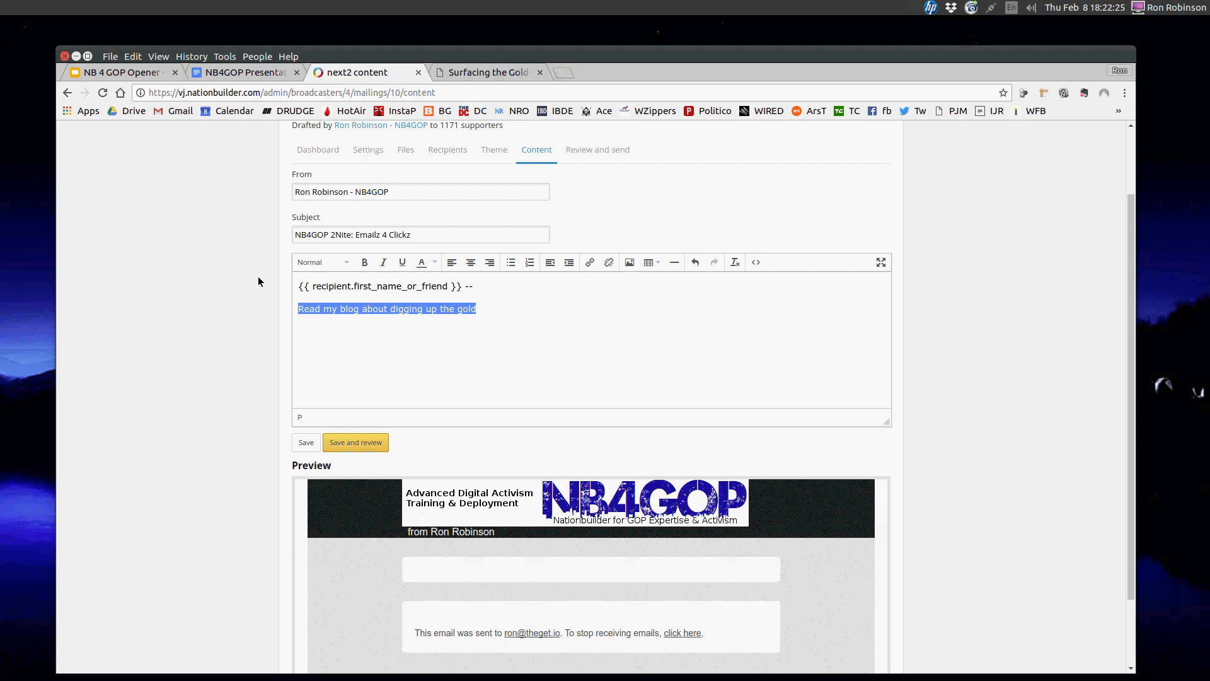
{"action": "left_click", "coordinate": [589, 268]}
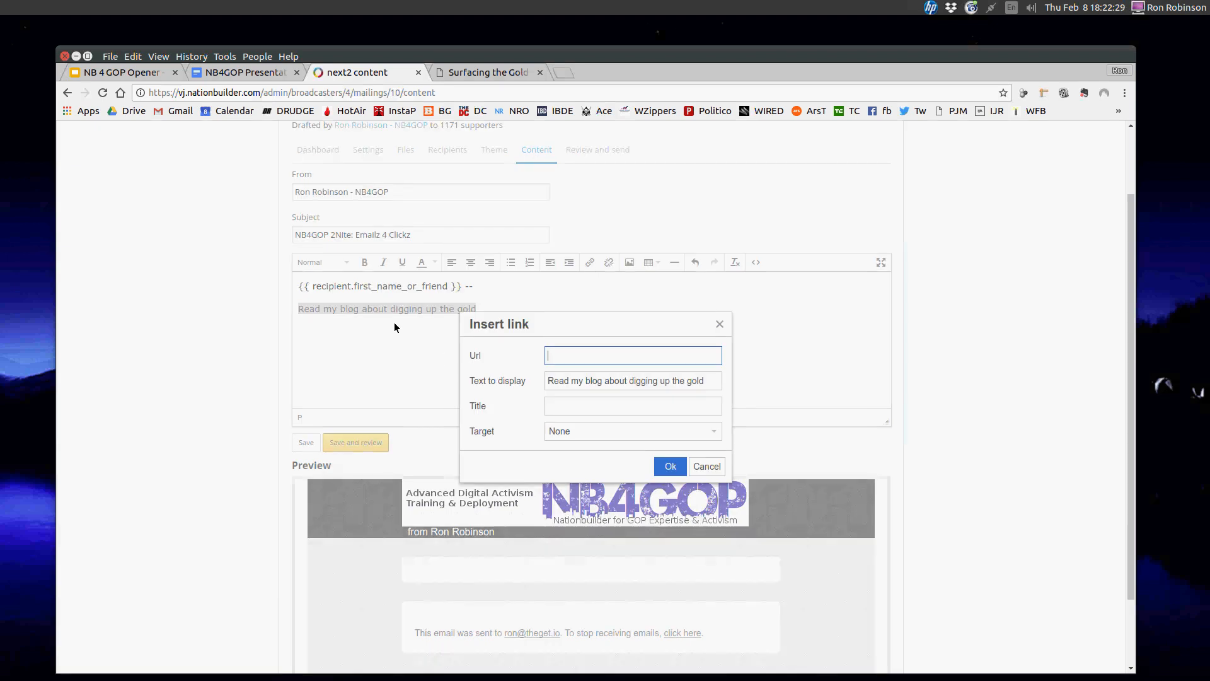
{"action": "left_click", "coordinate": [384, 307]}
{"action": "left_click", "coordinate": [692, 469]}
{"action": "left_click", "coordinate": [315, 307]}
{"action": "left_click_drag", "start_coordinate": [303, 307], "coordinate": [477, 308]}
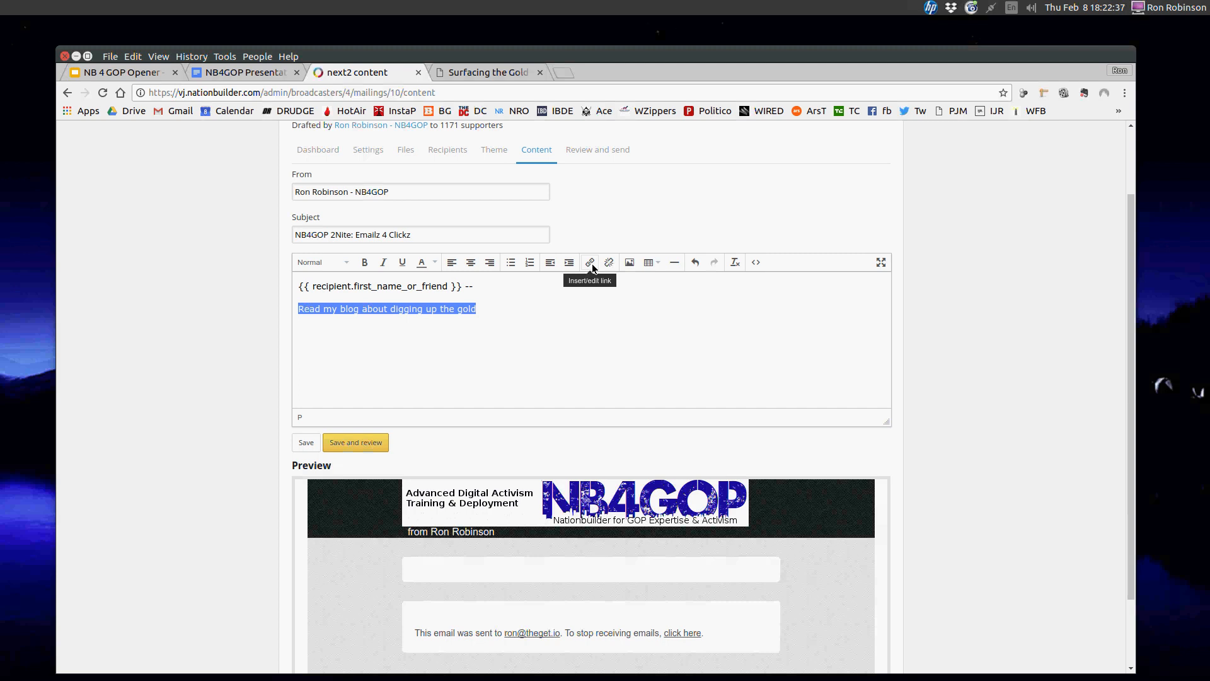
{"action": "left_click", "coordinate": [590, 262]}
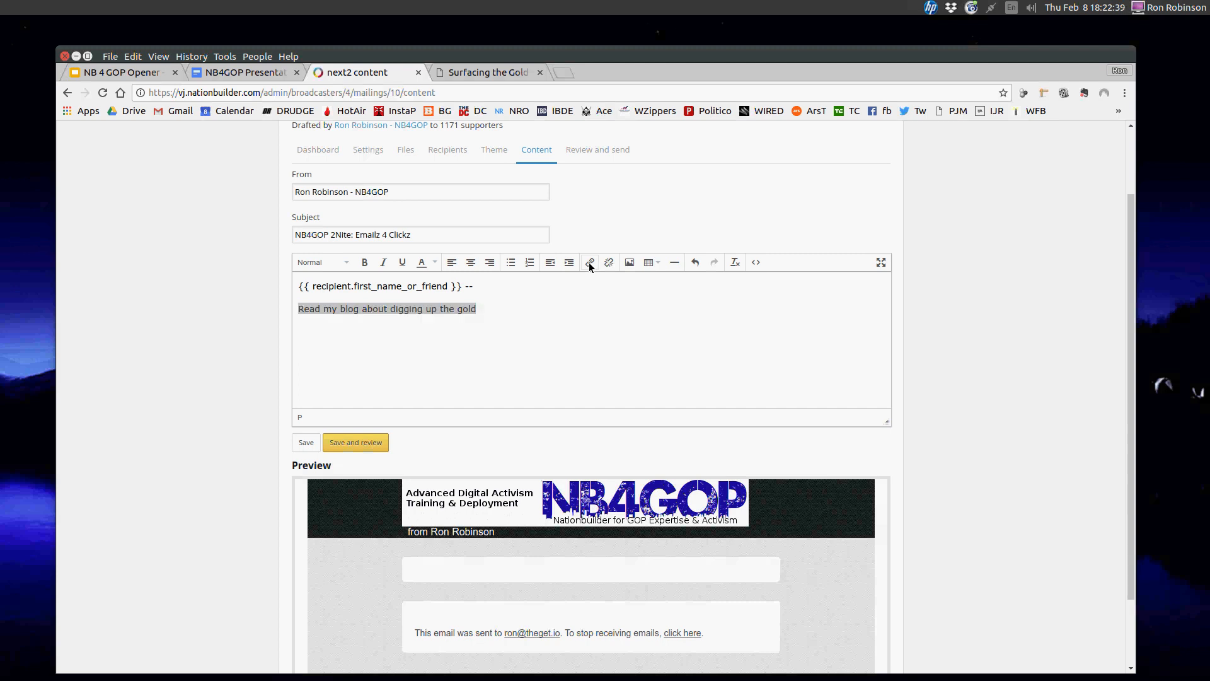
{"action": "left_click", "coordinate": [590, 359]}
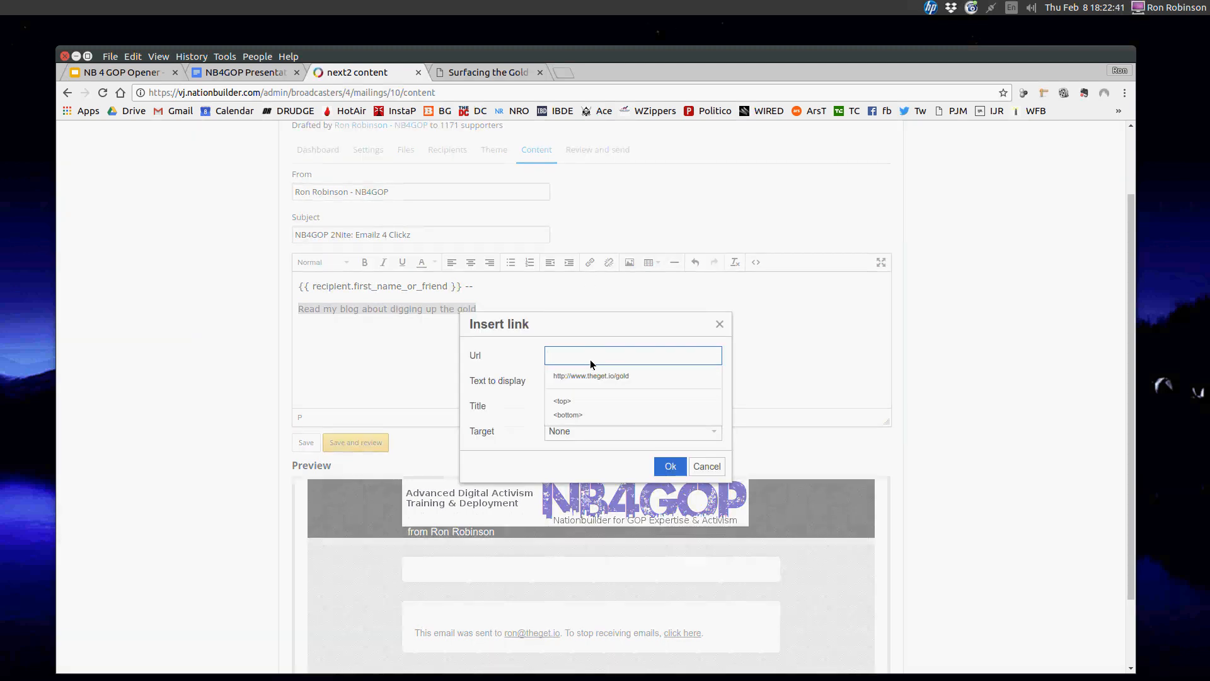
{"action": "key", "text": "Down"}
{"action": "key", "text": "Return"}
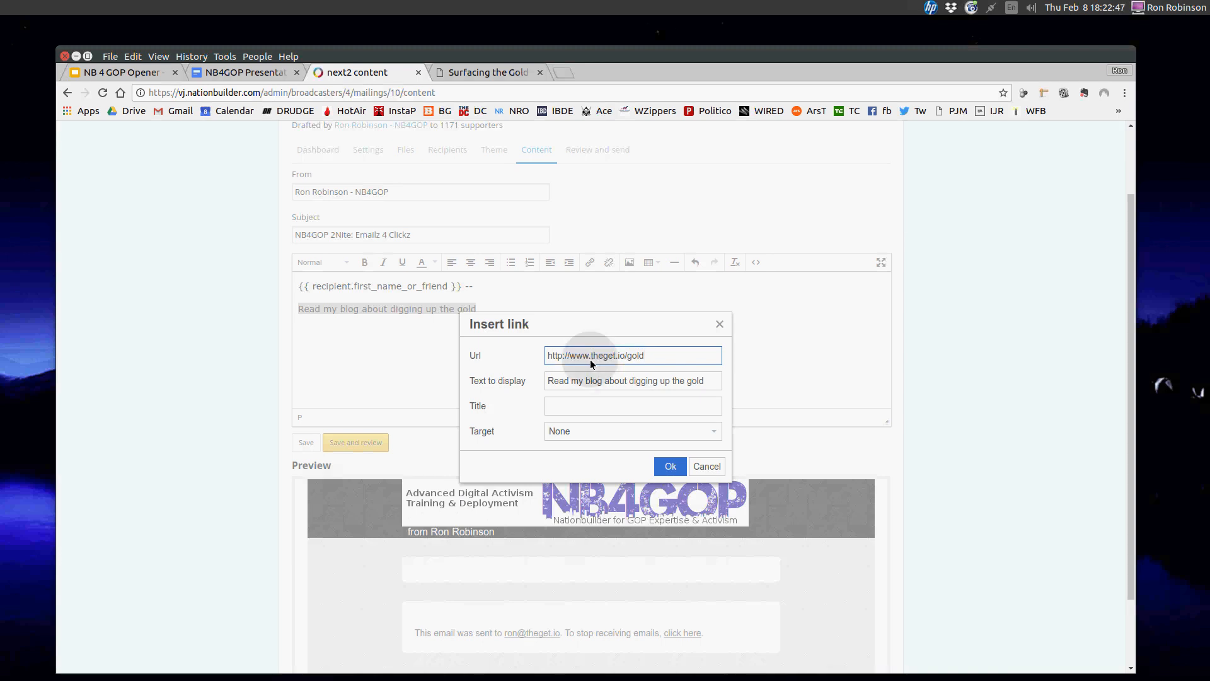
{"action": "left_click", "coordinate": [692, 359]}
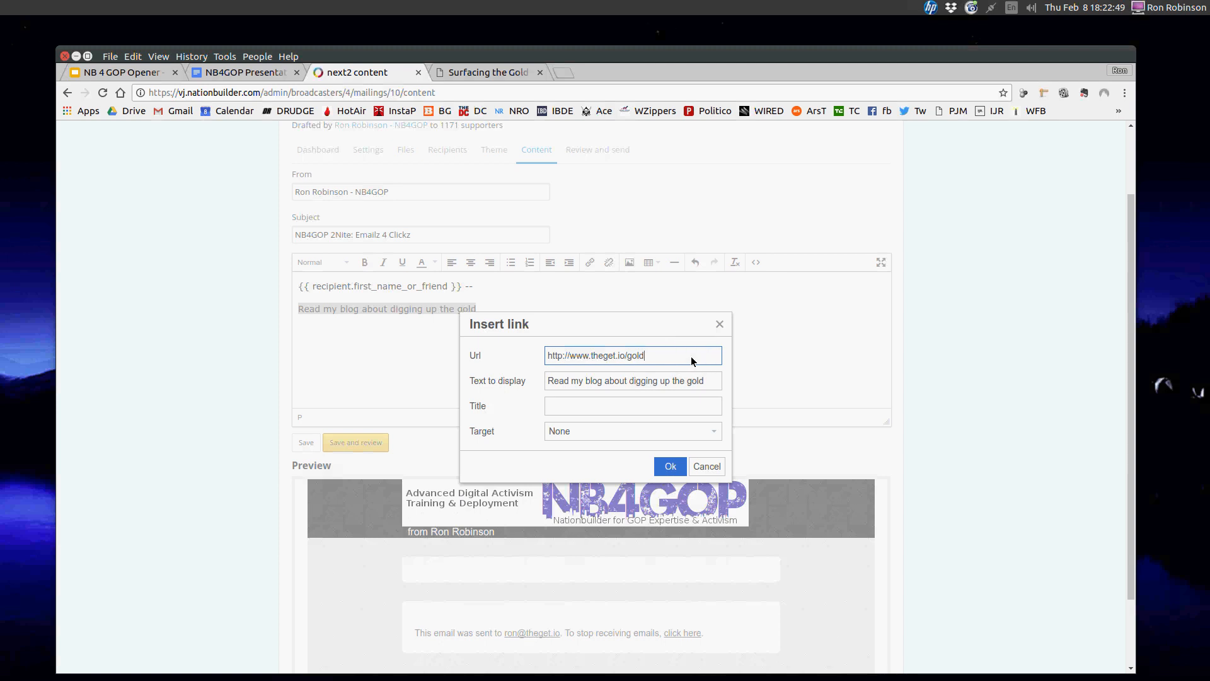
{"action": "left_click", "coordinate": [668, 466]}
{"action": "left_click", "coordinate": [381, 361]}
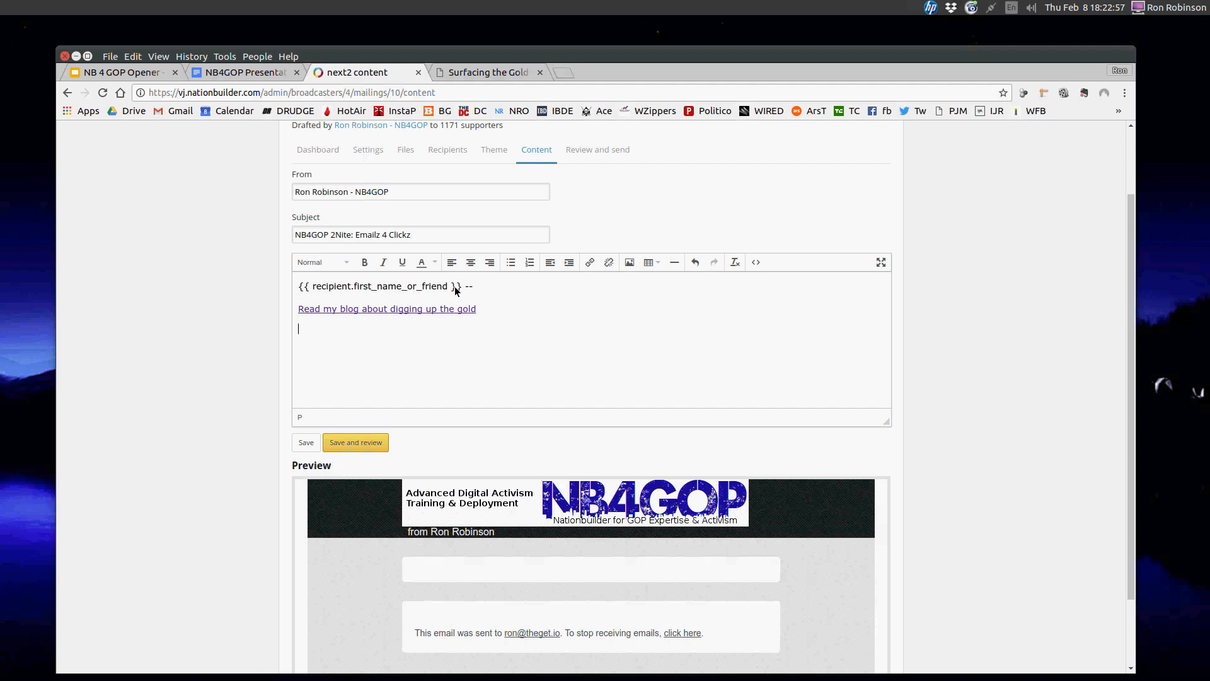
Add the line "I feel there is gold just below the surface on your NB site." between the greeting and the blog link
{"action": "key", "text": "Return"}
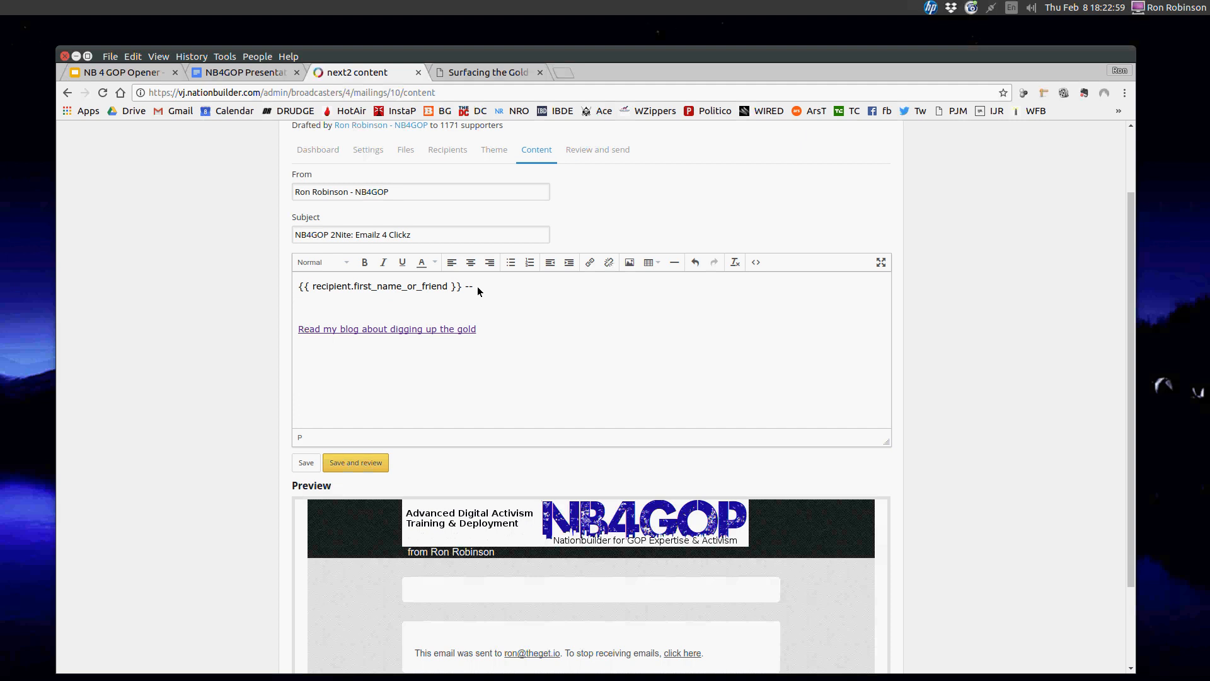
{"action": "type", "text": "I feel there is gold just below the surf"}
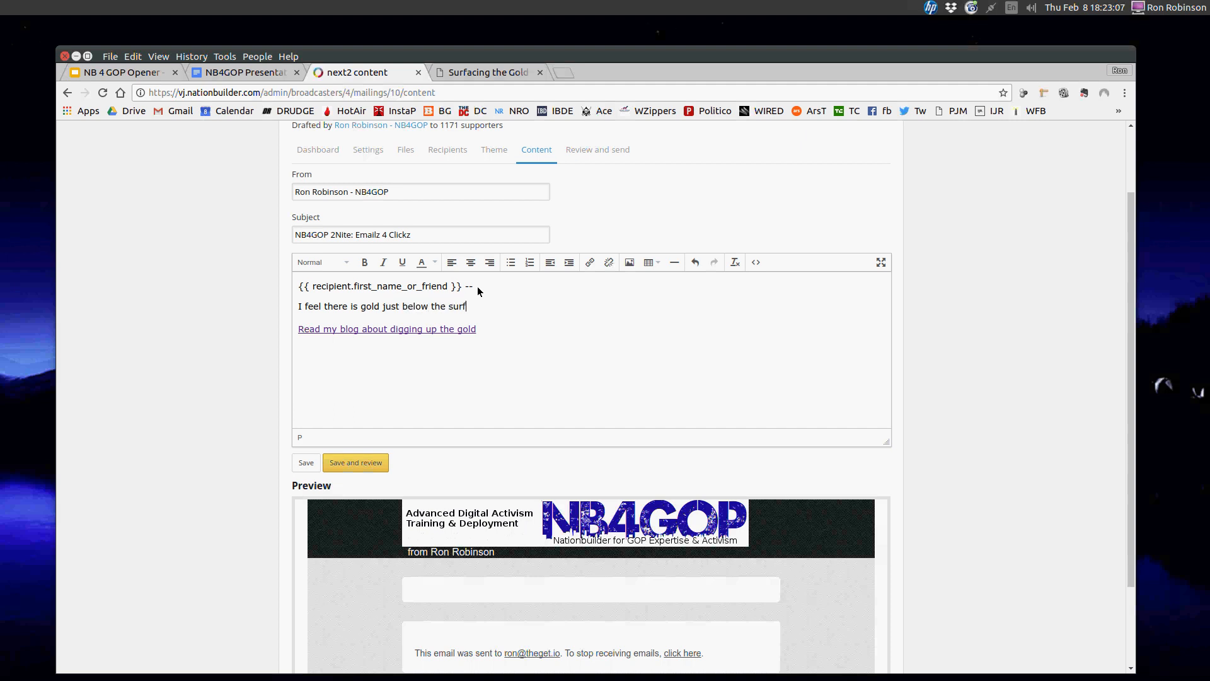
{"action": "type", "text": "acve on your NB site"}
{"action": "left_click", "coordinate": [479, 306]}
{"action": "key", "text": "BackSpace"}
{"action": "key", "text": "Return"}
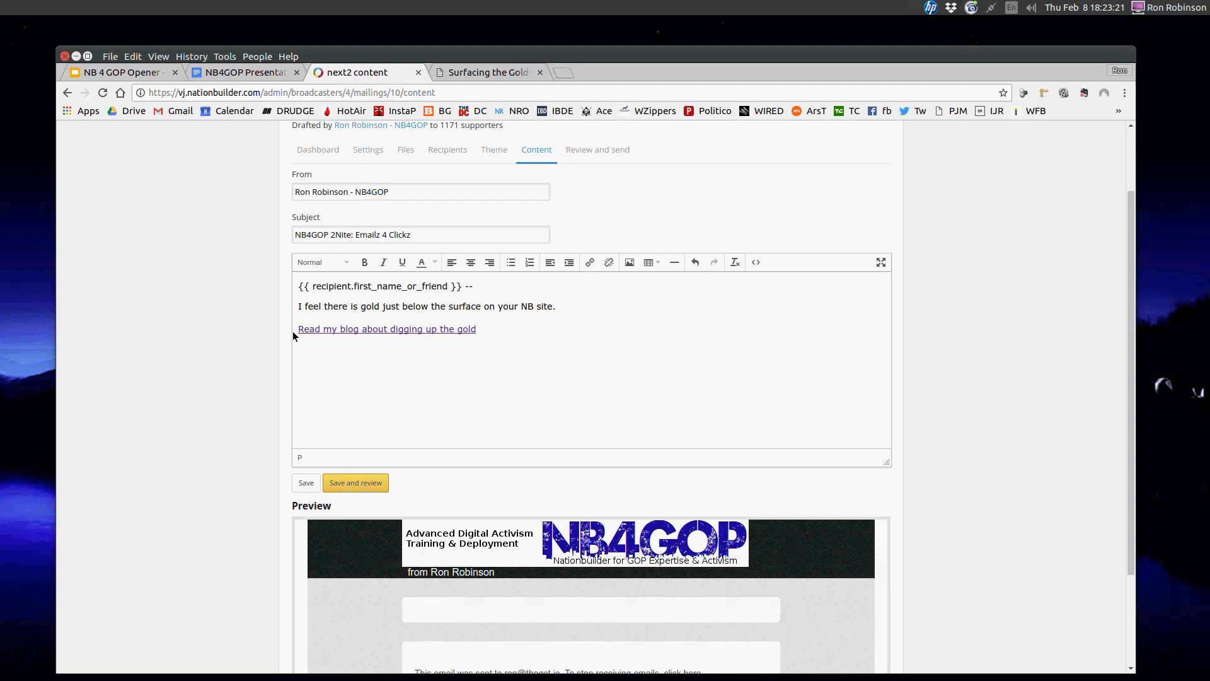
Search Google Images for "digging up the gold" in a new browser tab
{"action": "scroll", "coordinate": [217, 304], "scroll_direction": "up", "scroll_amount": 3}
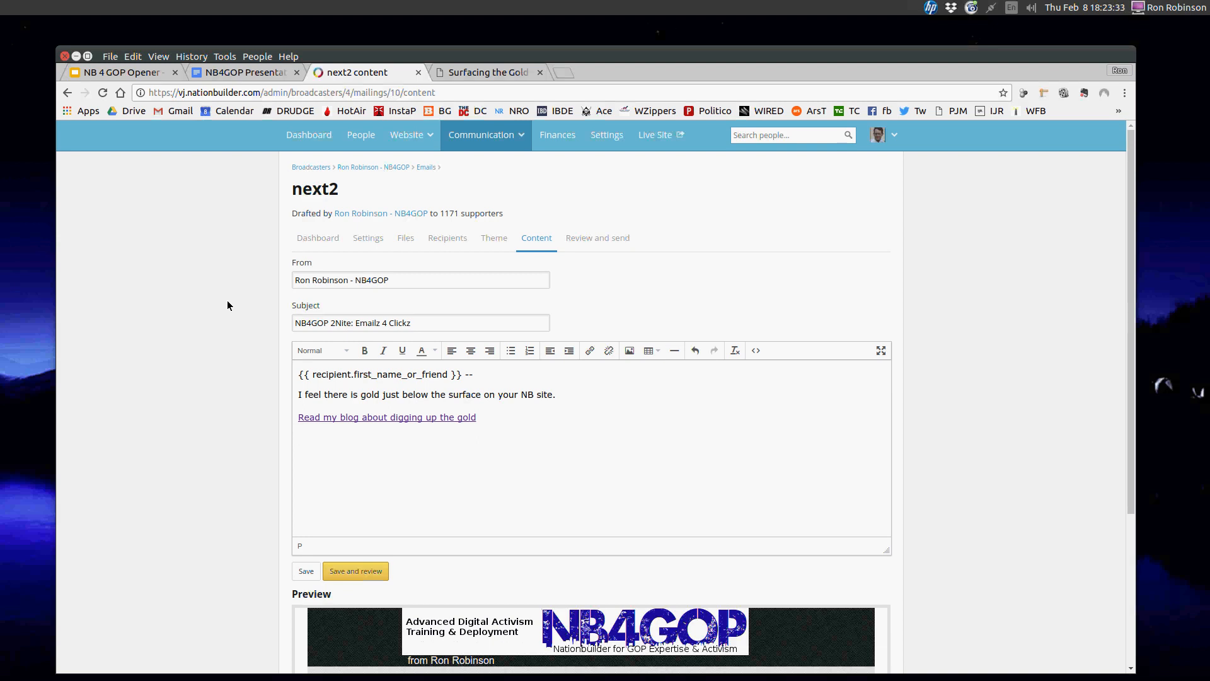
{"action": "left_click", "coordinate": [567, 71]}
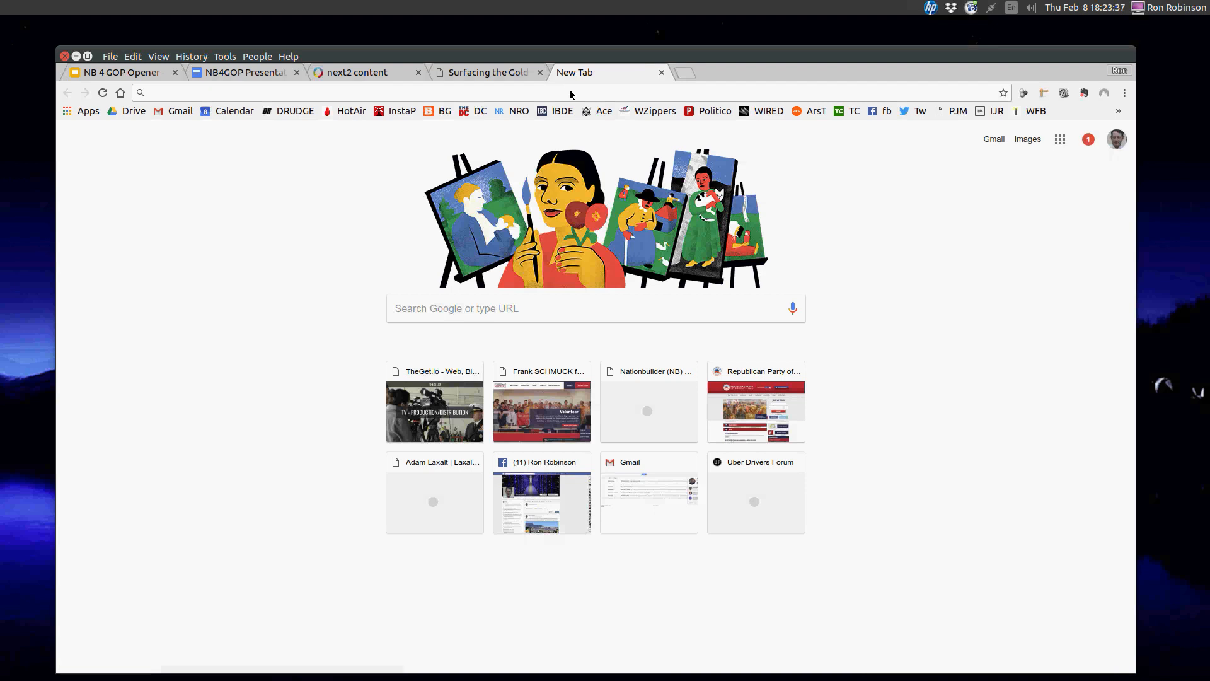
{"action": "left_click", "coordinate": [546, 319]}
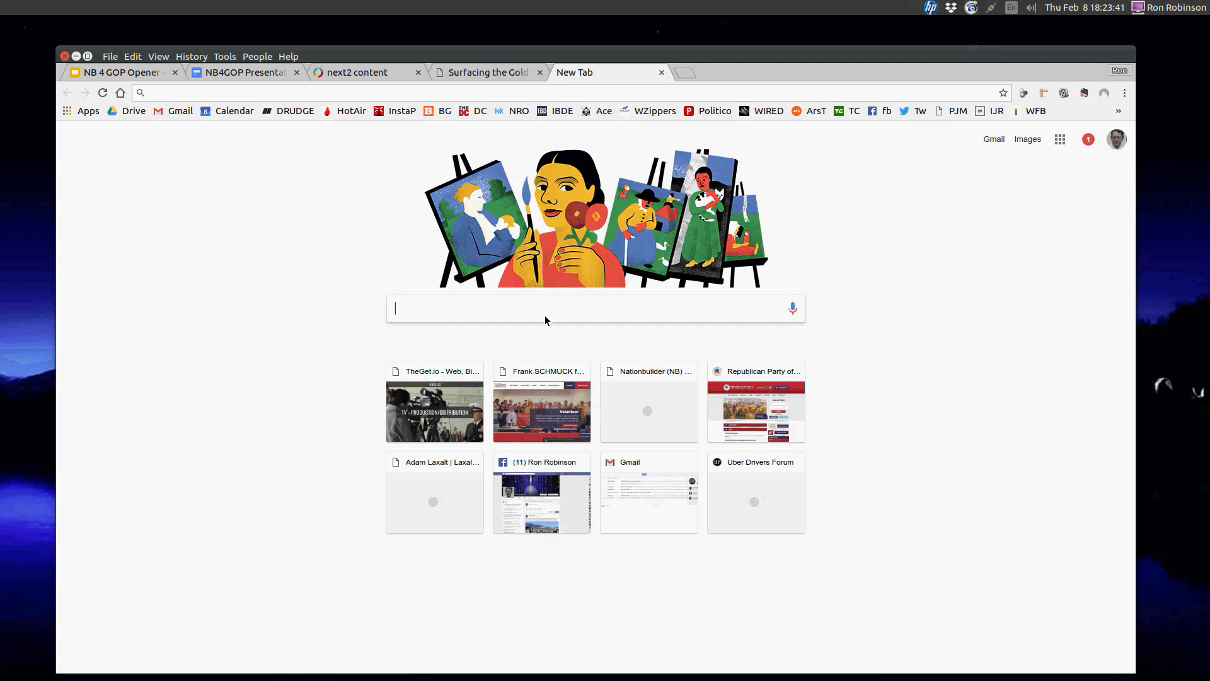
{"action": "type", "text": "digging up the gold"}
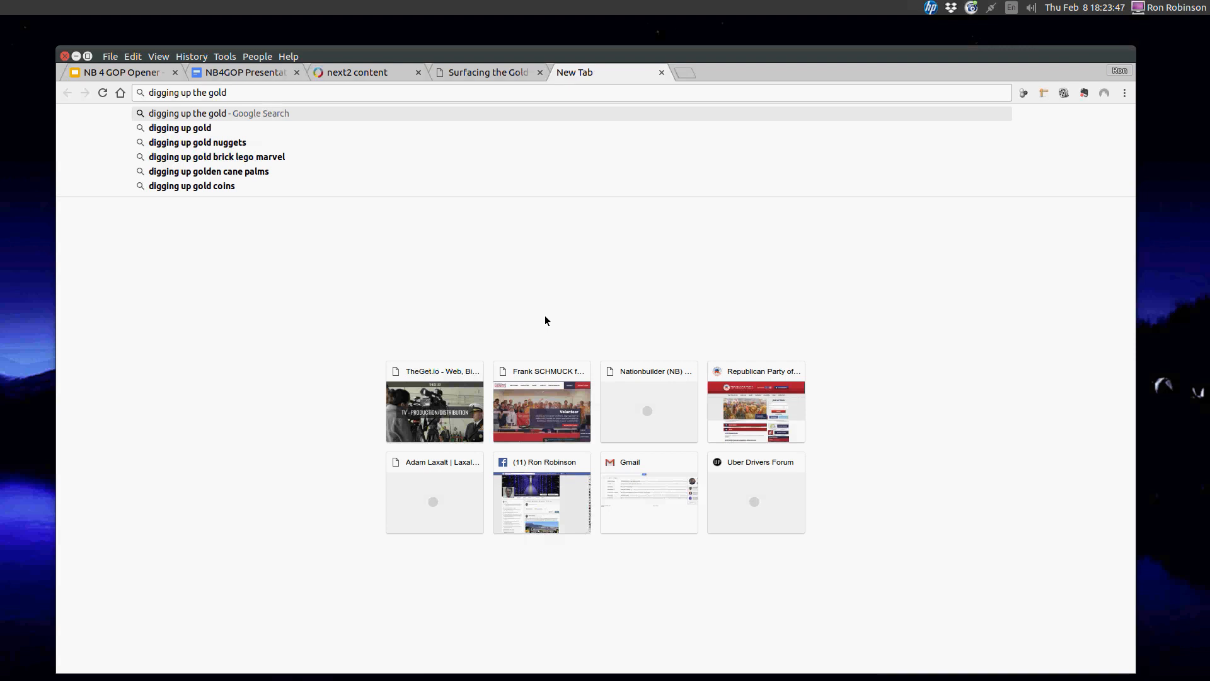
{"action": "key", "text": "Return"}
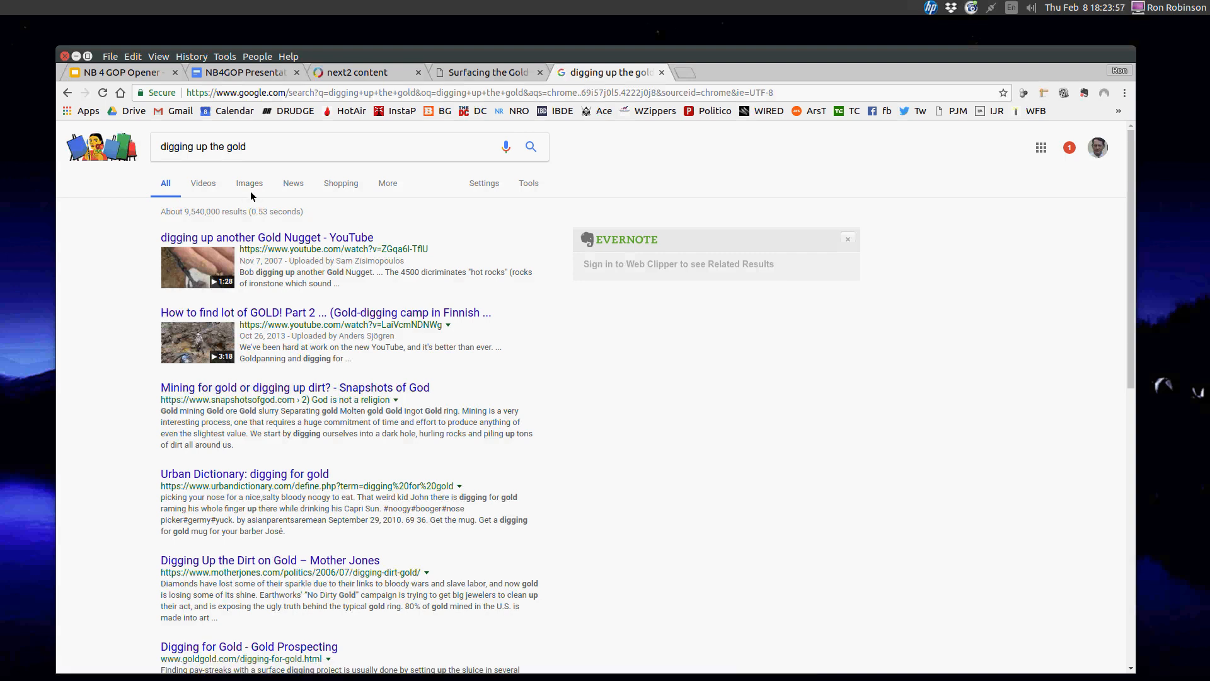
{"action": "left_click", "coordinate": [250, 186]}
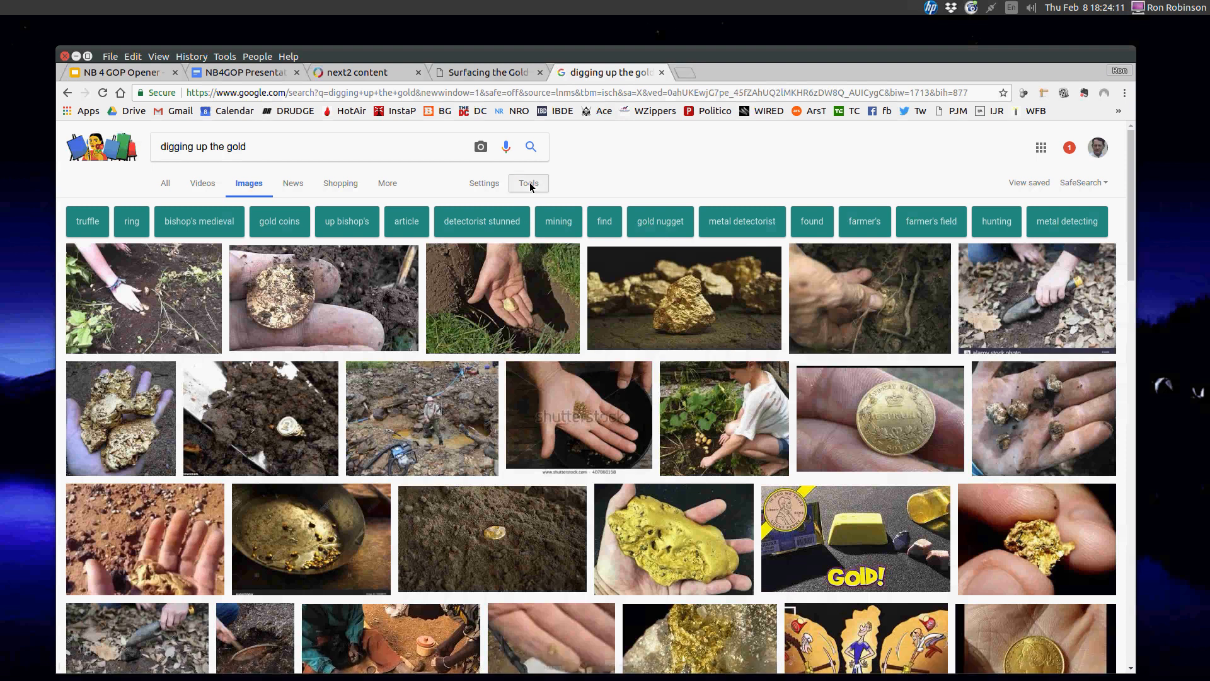
Filter the image results by usage rights to Labeled for reuse and review the other licence options
{"action": "left_click", "coordinate": [480, 185]}
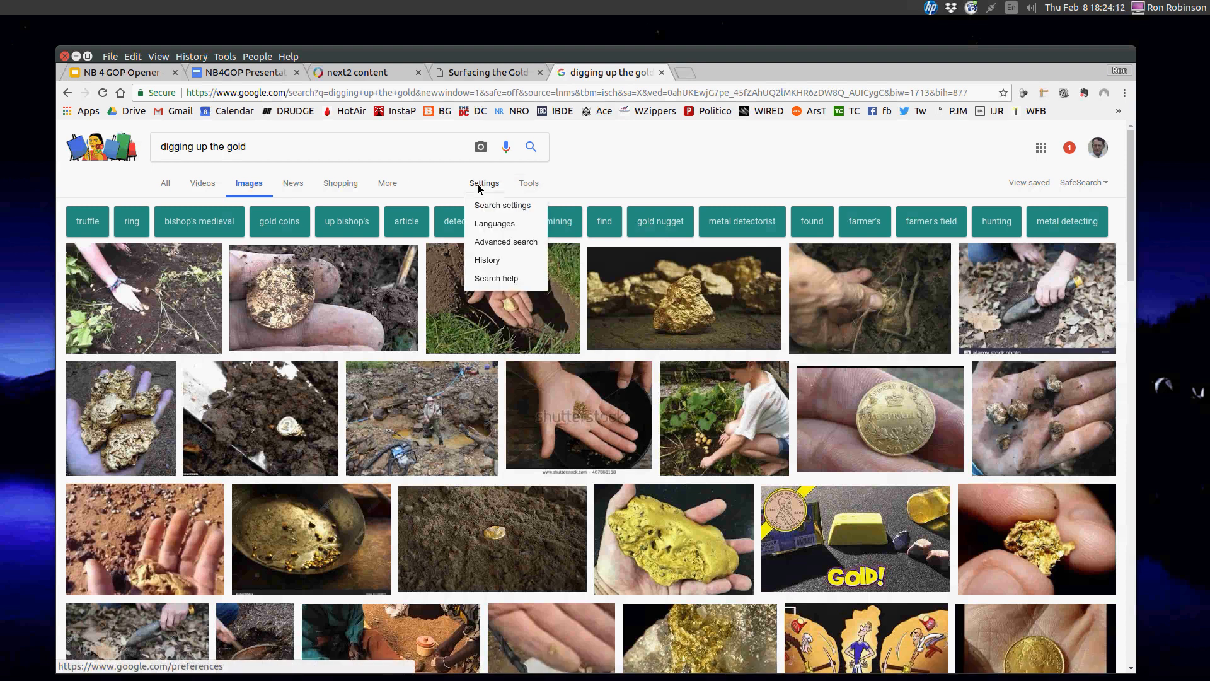
{"action": "left_click", "coordinate": [532, 187]}
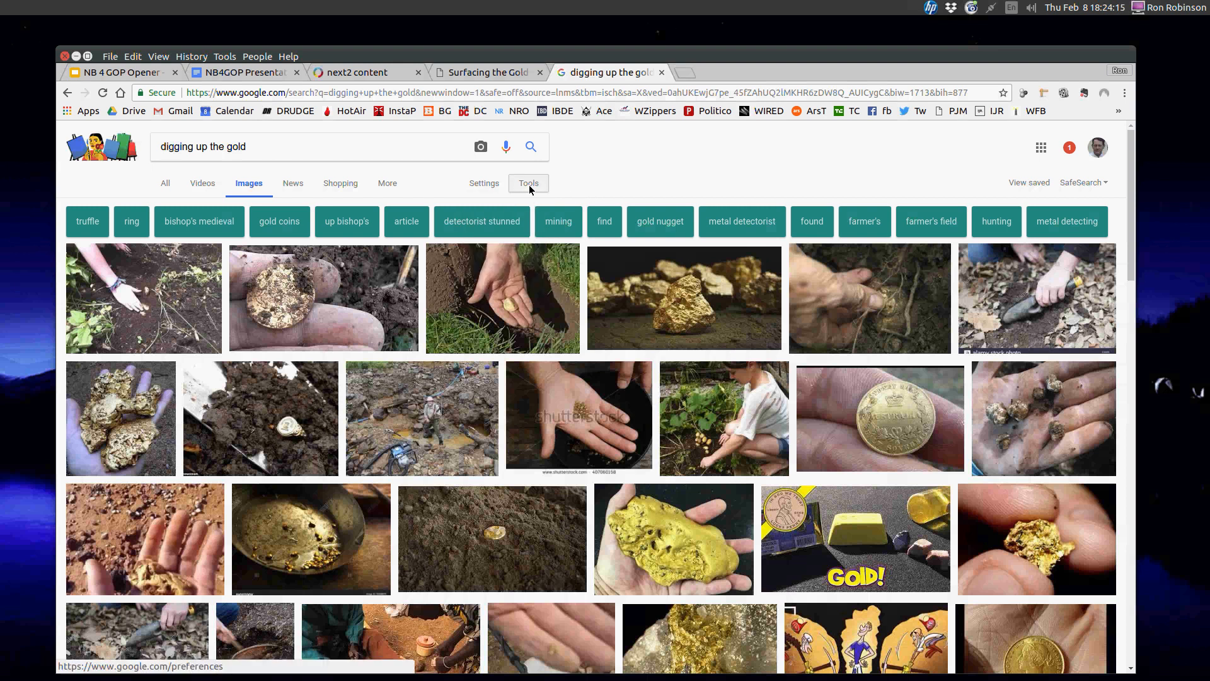
{"action": "left_click", "coordinate": [530, 185]}
{"action": "left_click", "coordinate": [366, 206]}
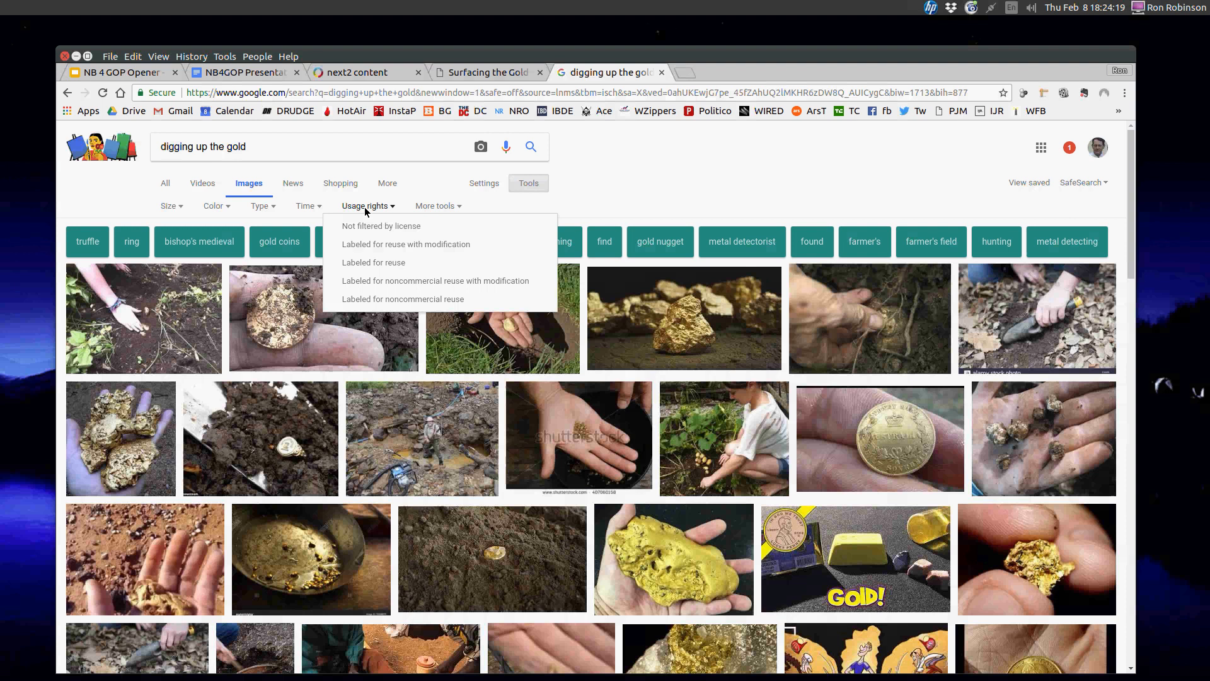
{"action": "left_click", "coordinate": [379, 263]}
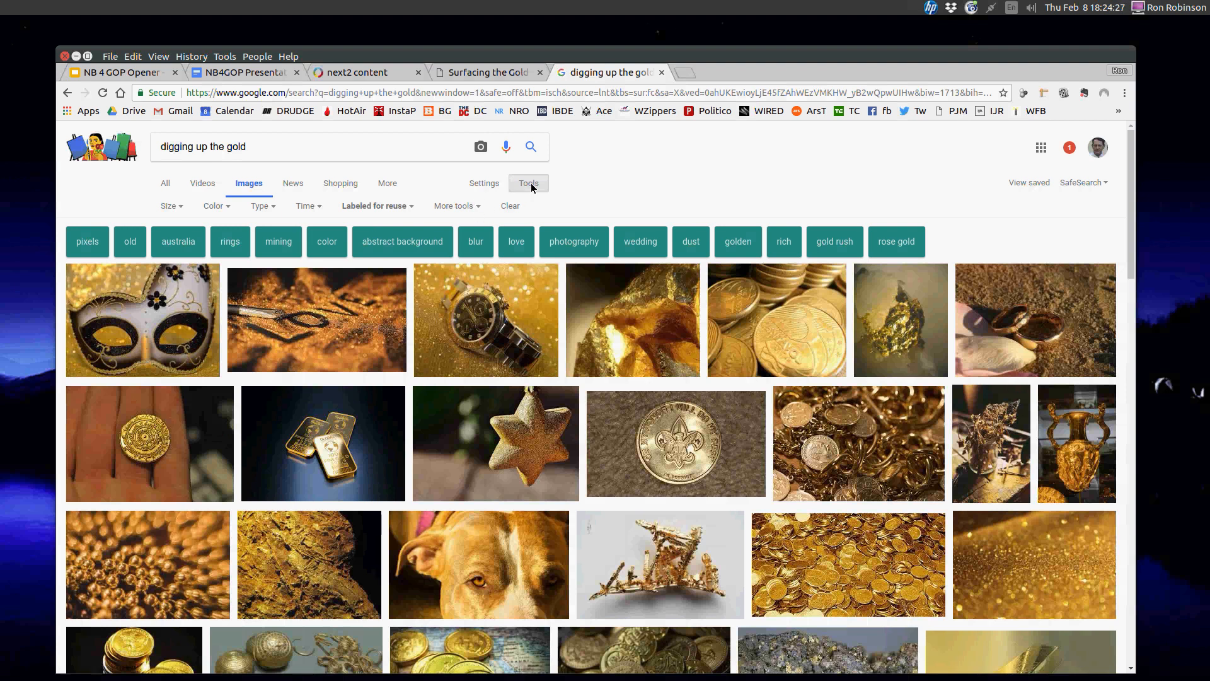
{"action": "left_click", "coordinate": [380, 206]}
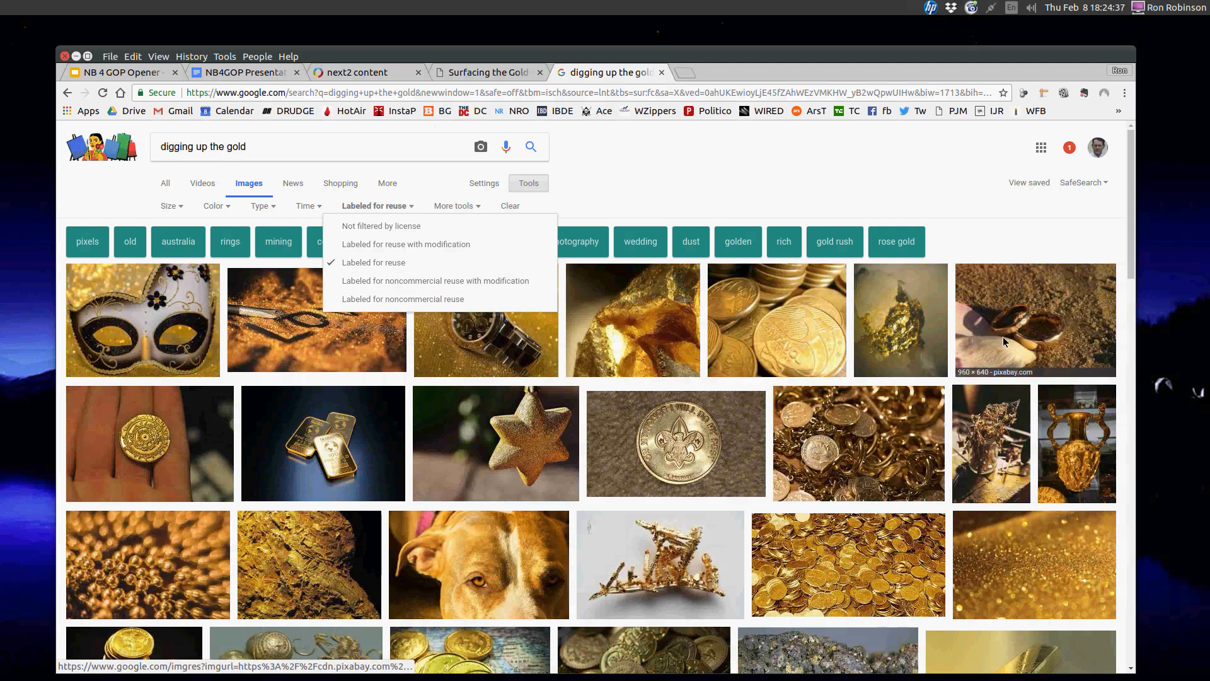
{"action": "left_click", "coordinate": [790, 165]}
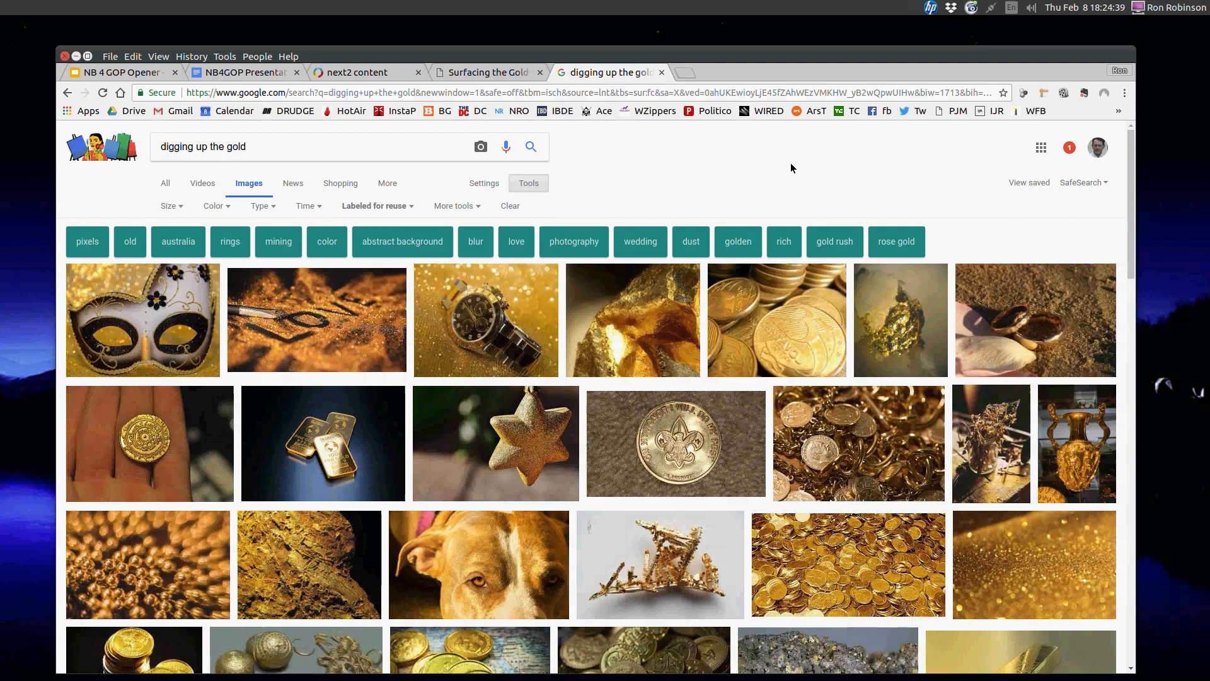
Browse the reusable gold images and open the photo of the 100g fine gold bars
{"action": "scroll", "coordinate": [791, 168], "scroll_direction": "down", "scroll_amount": 5}
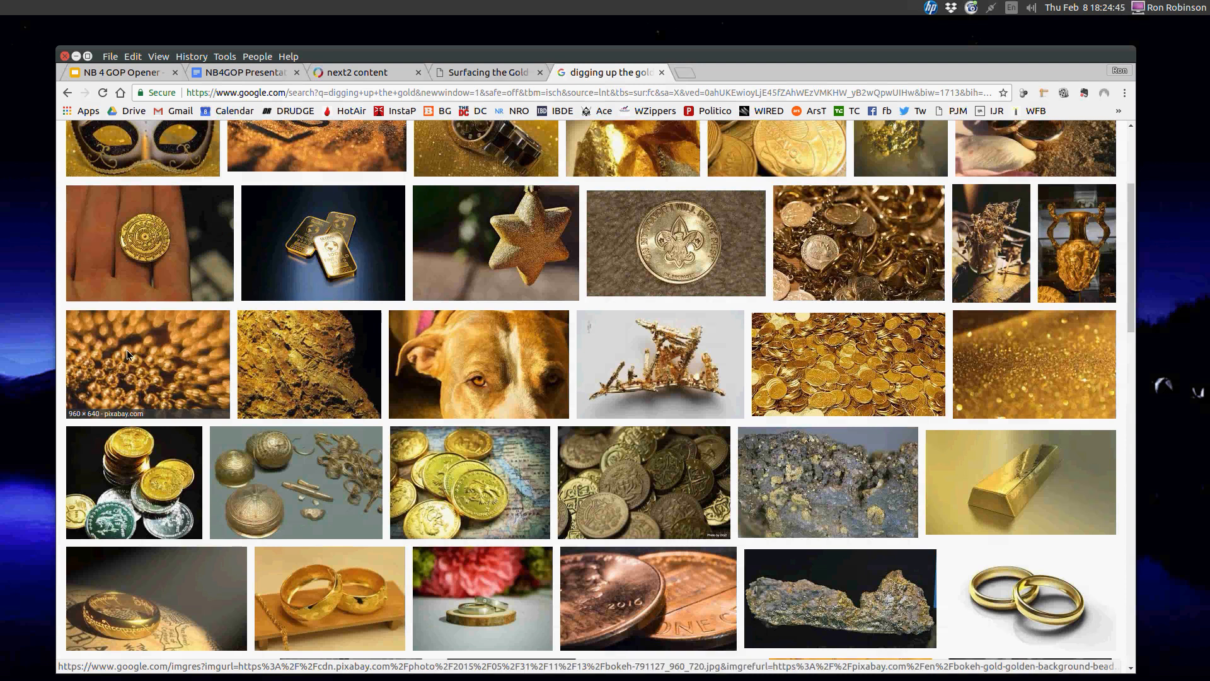
{"action": "scroll", "coordinate": [127, 349], "scroll_direction": "down", "scroll_amount": 2}
{"action": "scroll", "coordinate": [127, 346], "scroll_direction": "down", "scroll_amount": 3}
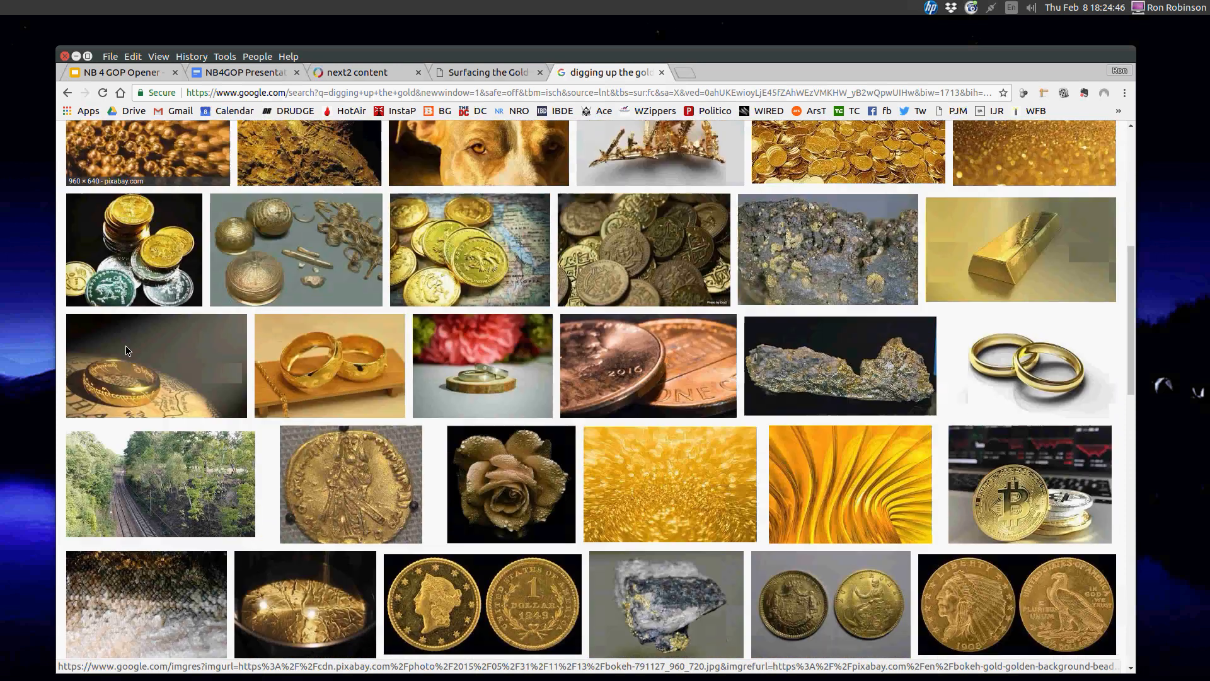
{"action": "scroll", "coordinate": [126, 345], "scroll_direction": "up", "scroll_amount": 5}
{"action": "scroll", "coordinate": [126, 346], "scroll_direction": "up", "scroll_amount": 5}
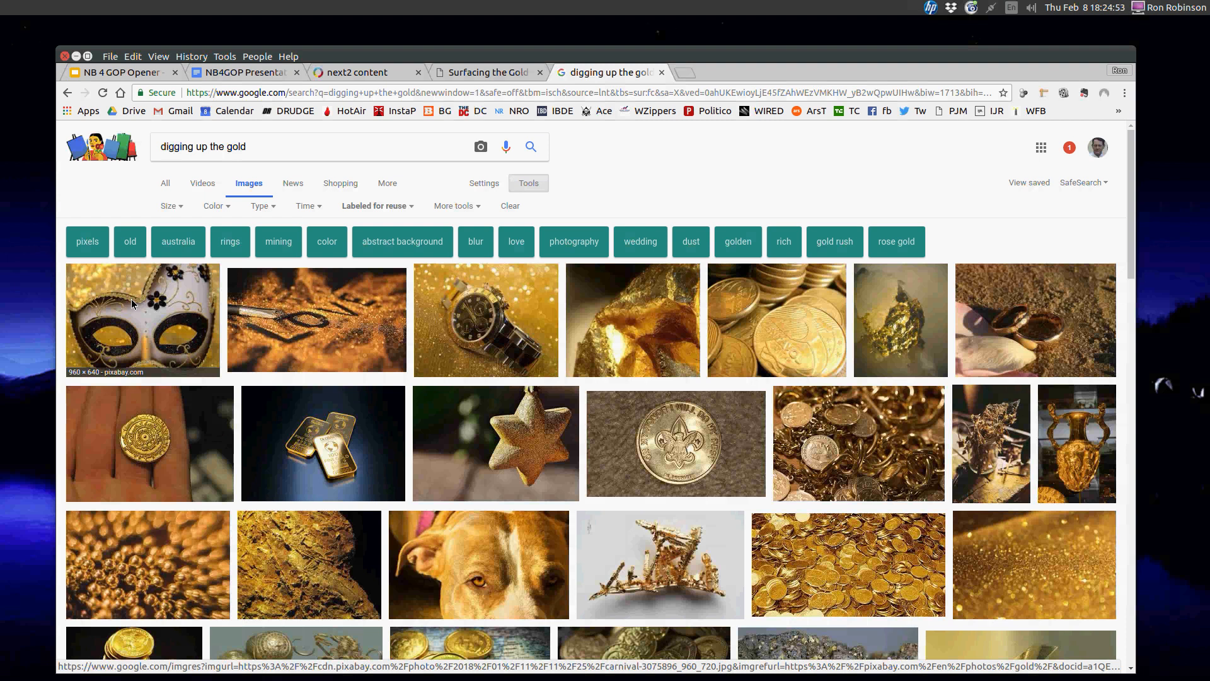
{"action": "scroll", "coordinate": [270, 316], "scroll_direction": "down", "scroll_amount": 2}
{"action": "scroll", "coordinate": [272, 317], "scroll_direction": "down", "scroll_amount": 10}
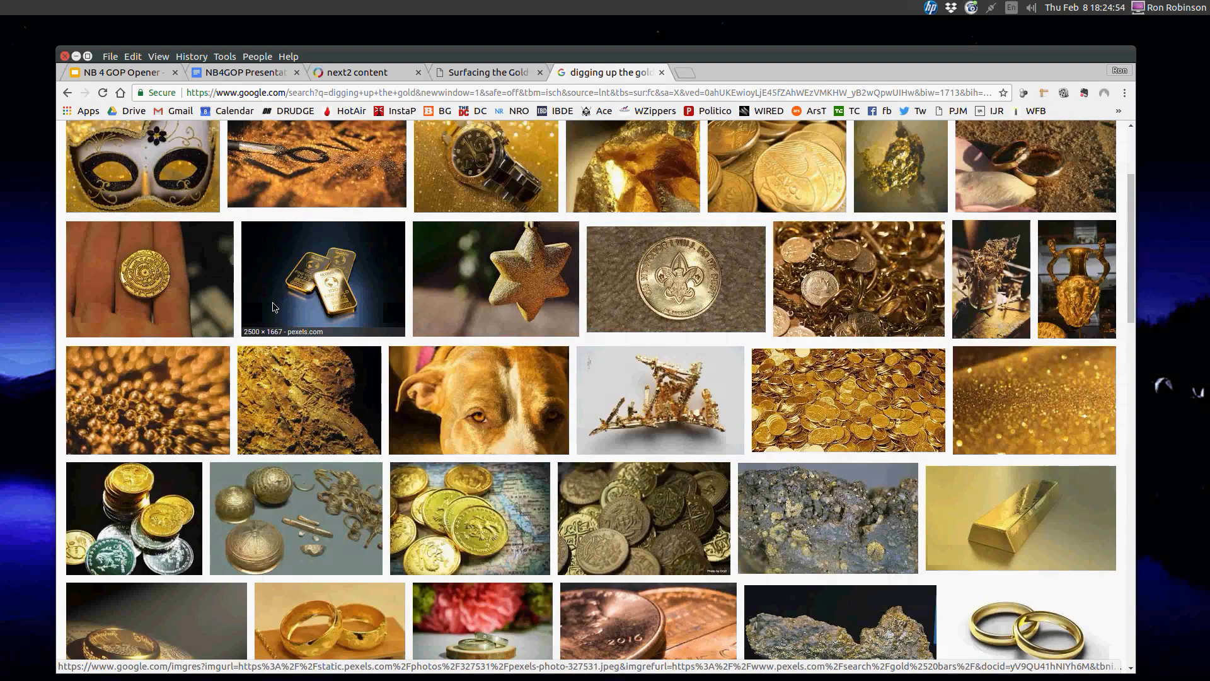
{"action": "scroll", "coordinate": [283, 285], "scroll_direction": "down", "scroll_amount": 11}
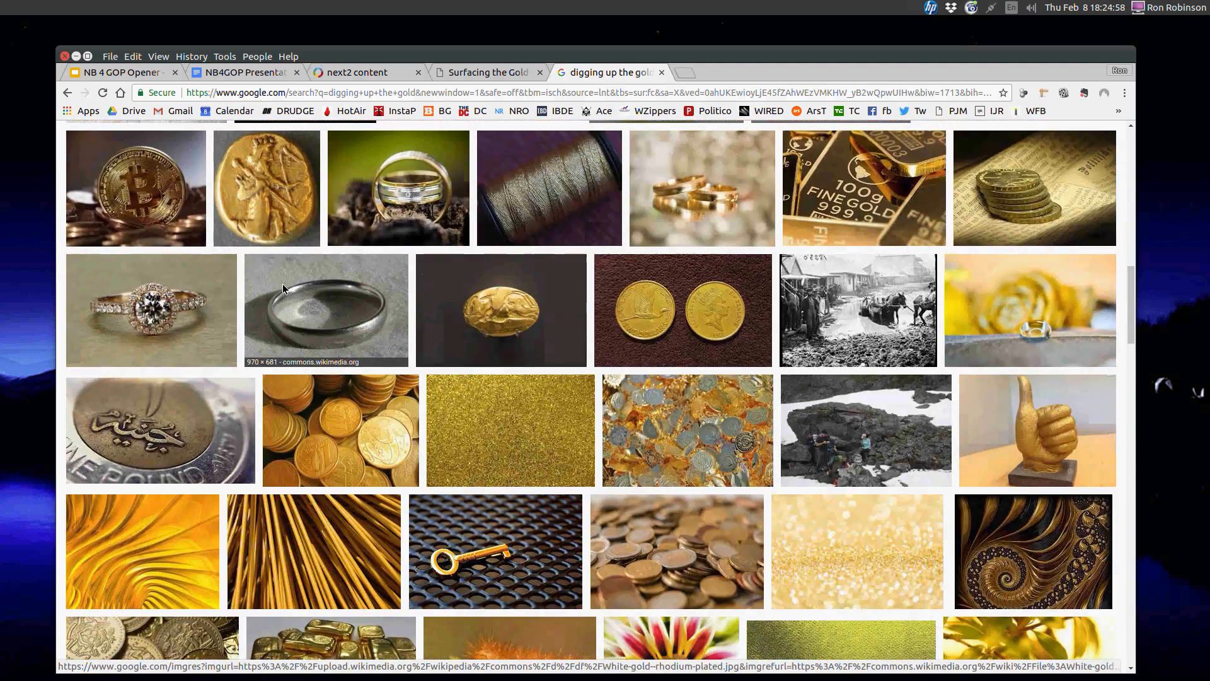
{"action": "scroll", "coordinate": [857, 252], "scroll_direction": "up", "scroll_amount": 2}
{"action": "left_click", "coordinate": [856, 252]}
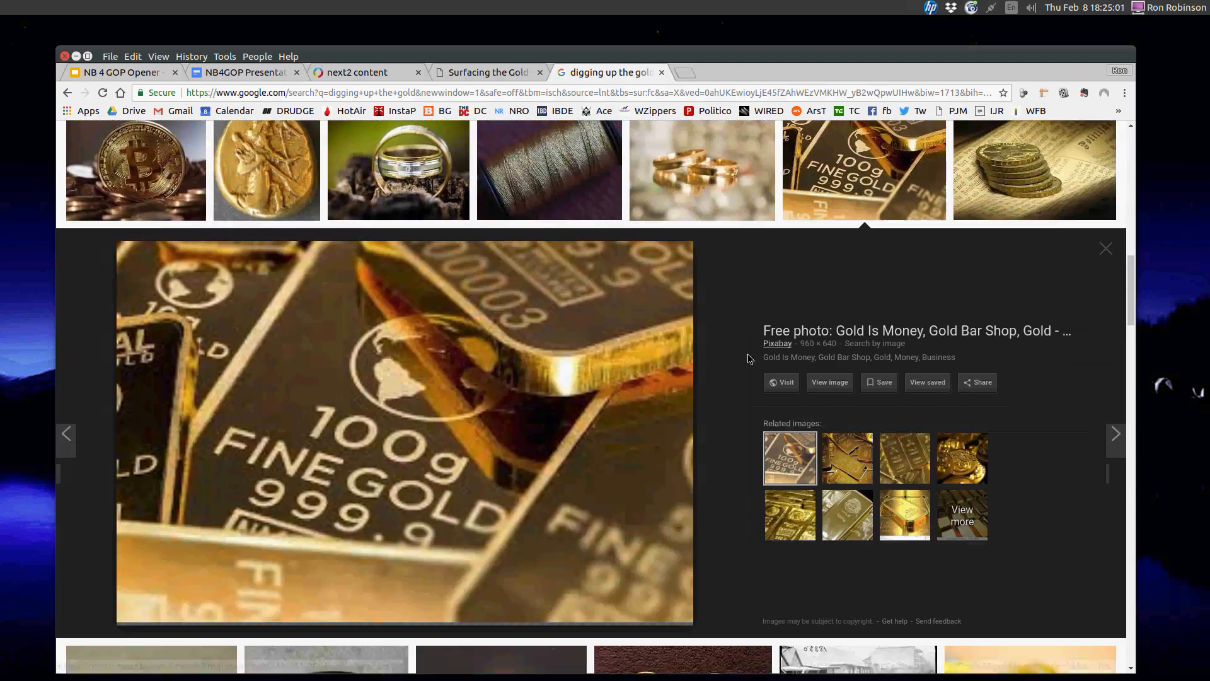
Save the gold bar photo to the Desktop as gold.jpg
{"action": "right_click", "coordinate": [342, 401]}
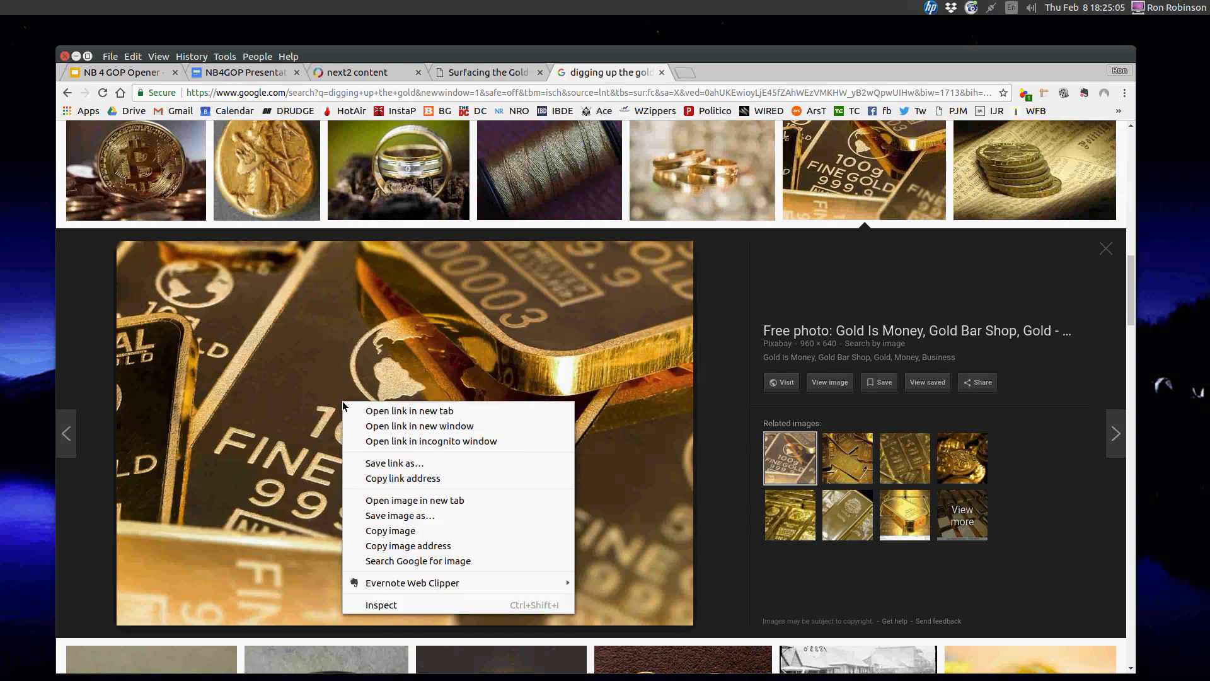
{"action": "left_click", "coordinate": [410, 513]}
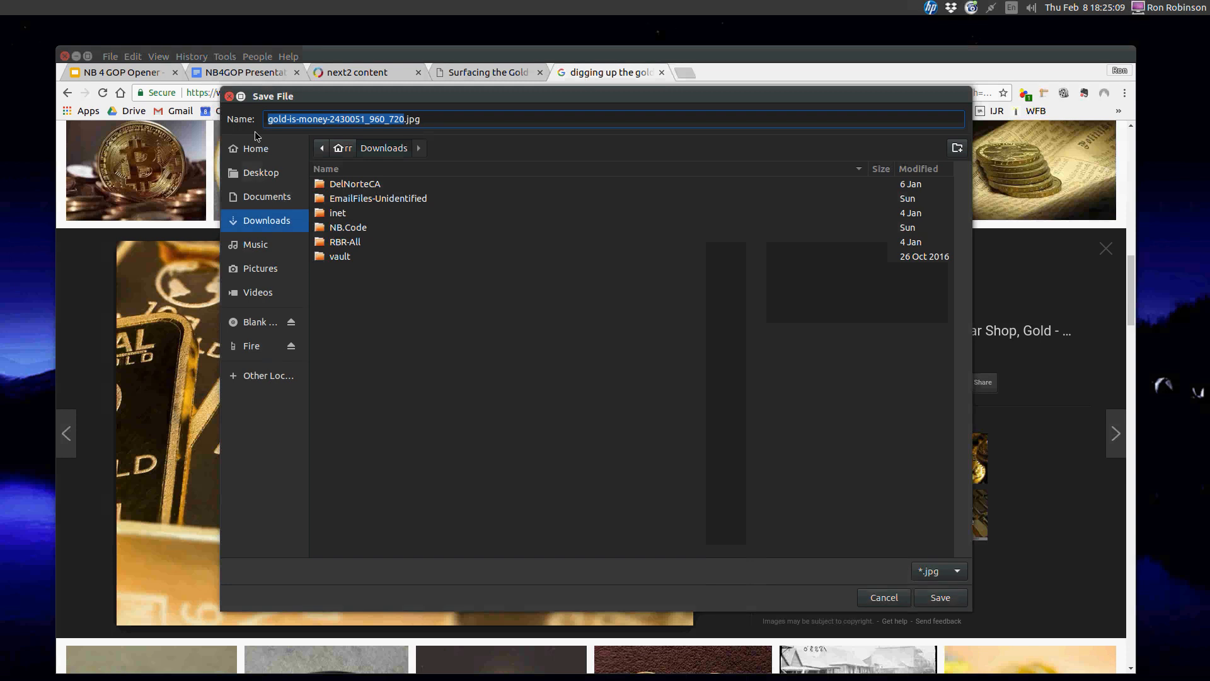
{"action": "left_click", "coordinate": [406, 121]}
{"action": "left_click_drag", "start_coordinate": [405, 121], "coordinate": [292, 122]}
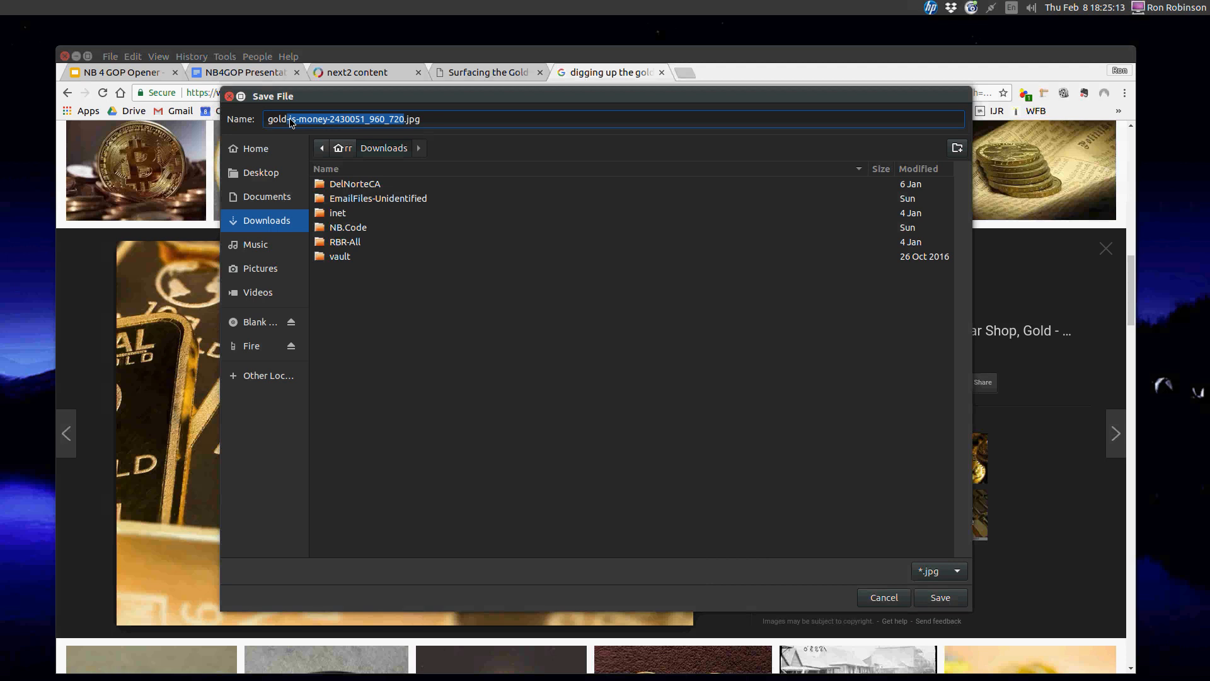
{"action": "key", "text": "BackSpace"}
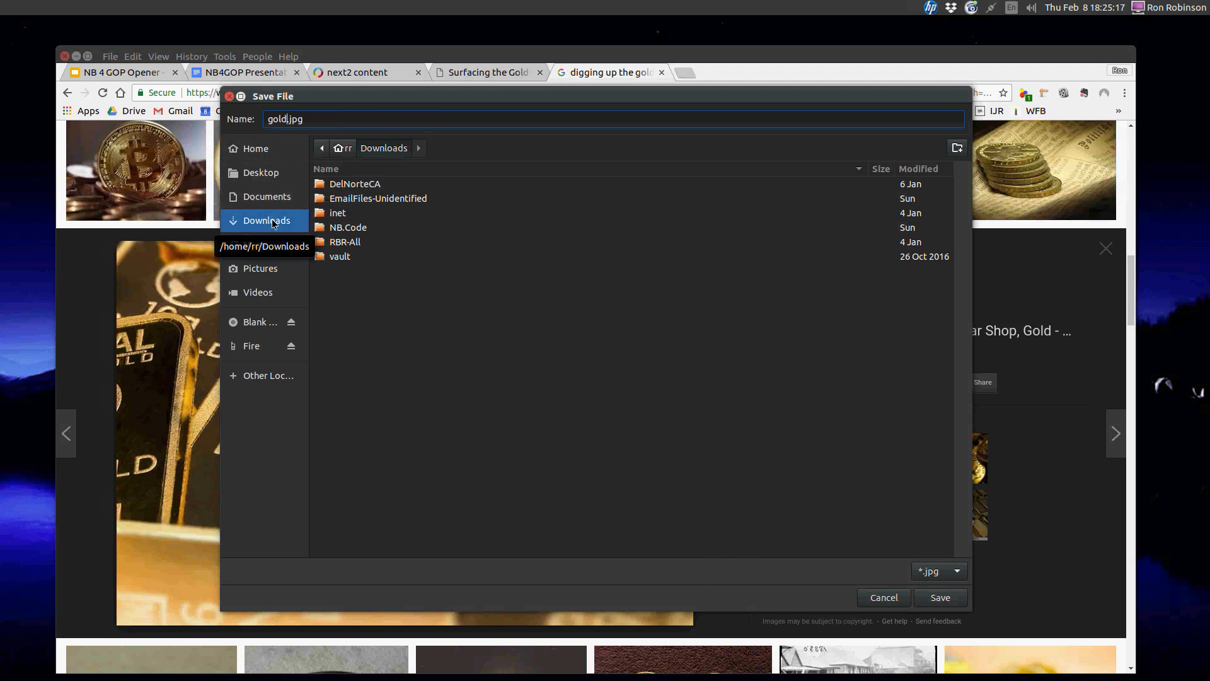
{"action": "left_click", "coordinate": [262, 175]}
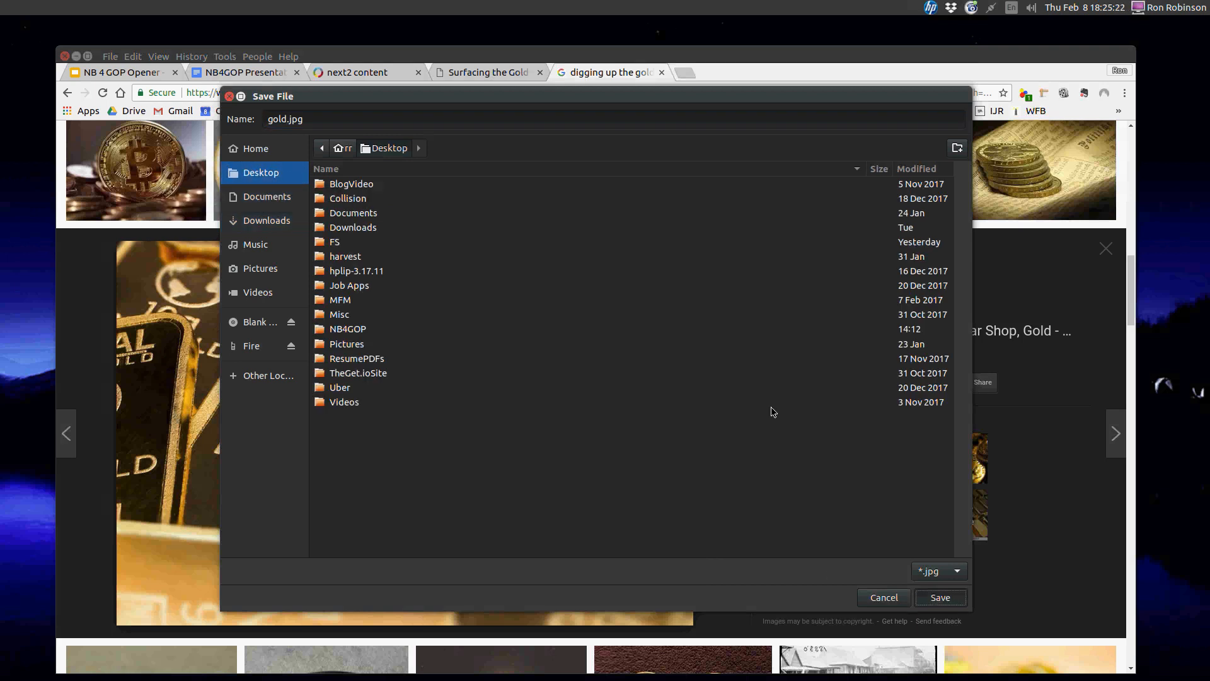
{"action": "key", "text": "Return"}
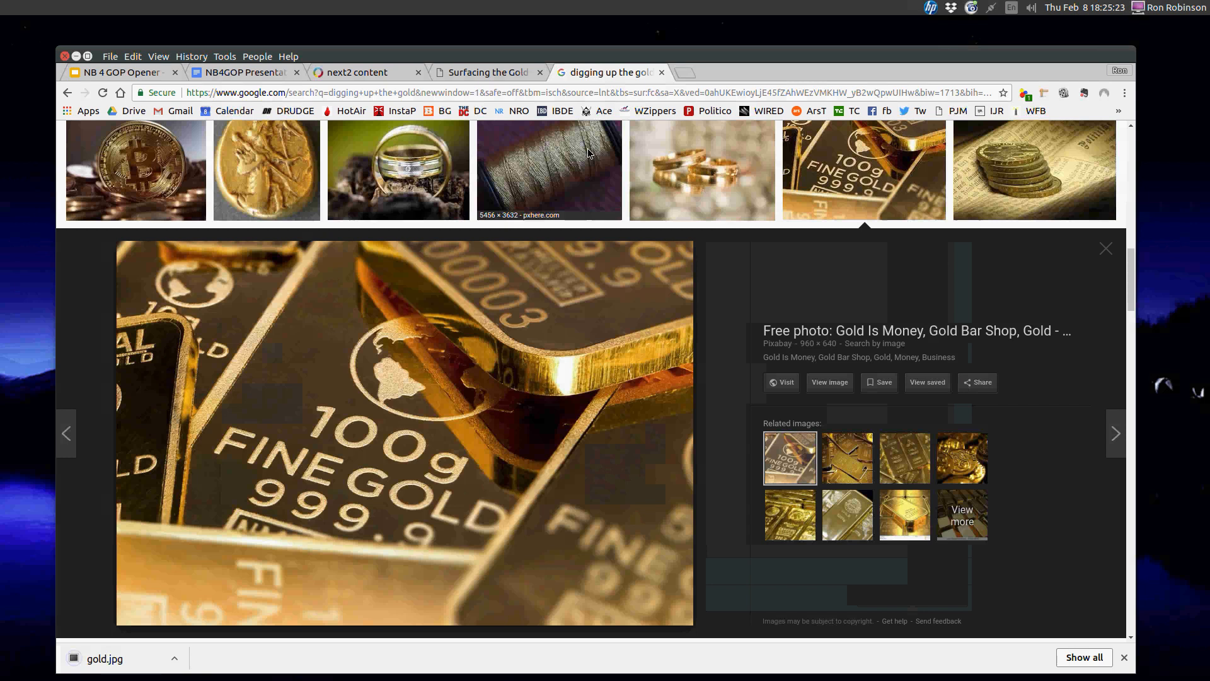
Close the image search, save the next2 email's content with a review, and return to its content editor
{"action": "left_click", "coordinate": [662, 73]}
{"action": "left_click", "coordinate": [372, 73]}
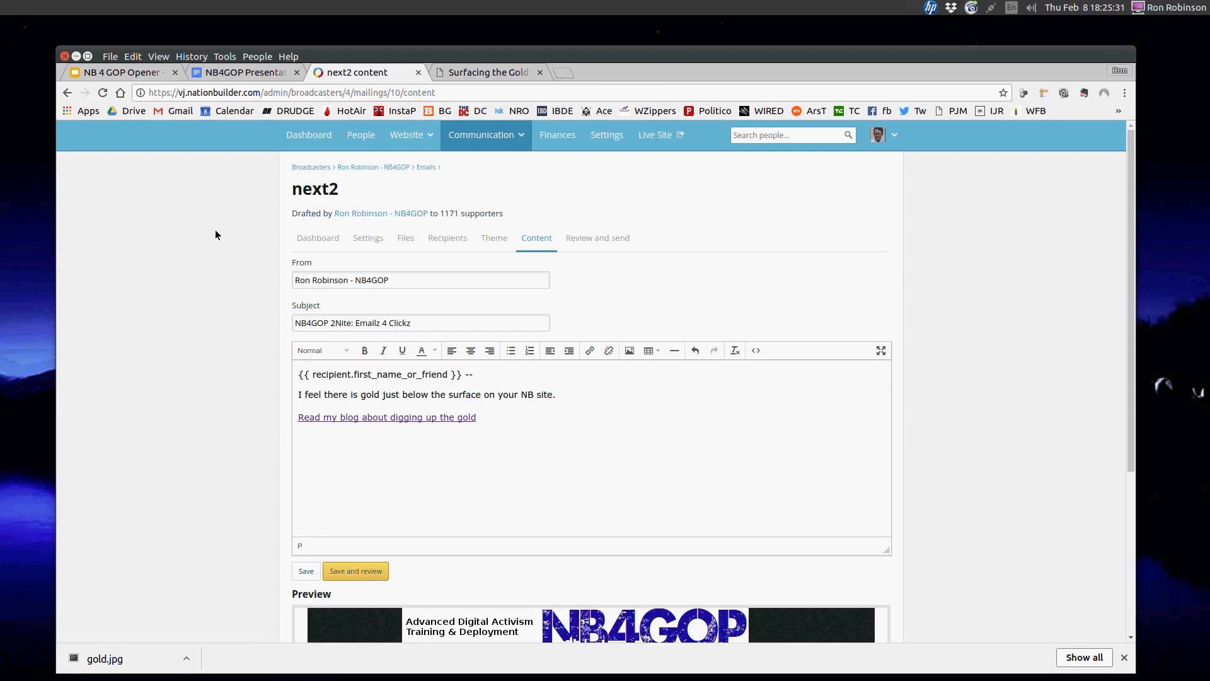
{"action": "left_click", "coordinate": [404, 244]}
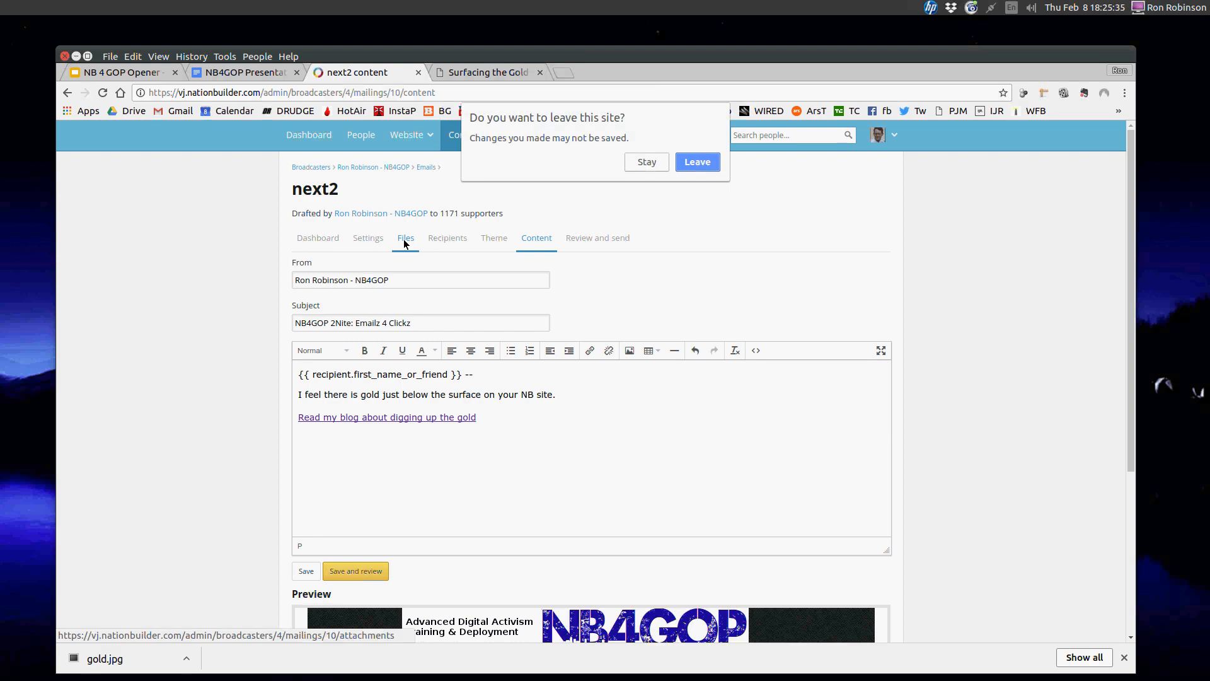
{"action": "left_click", "coordinate": [648, 163]}
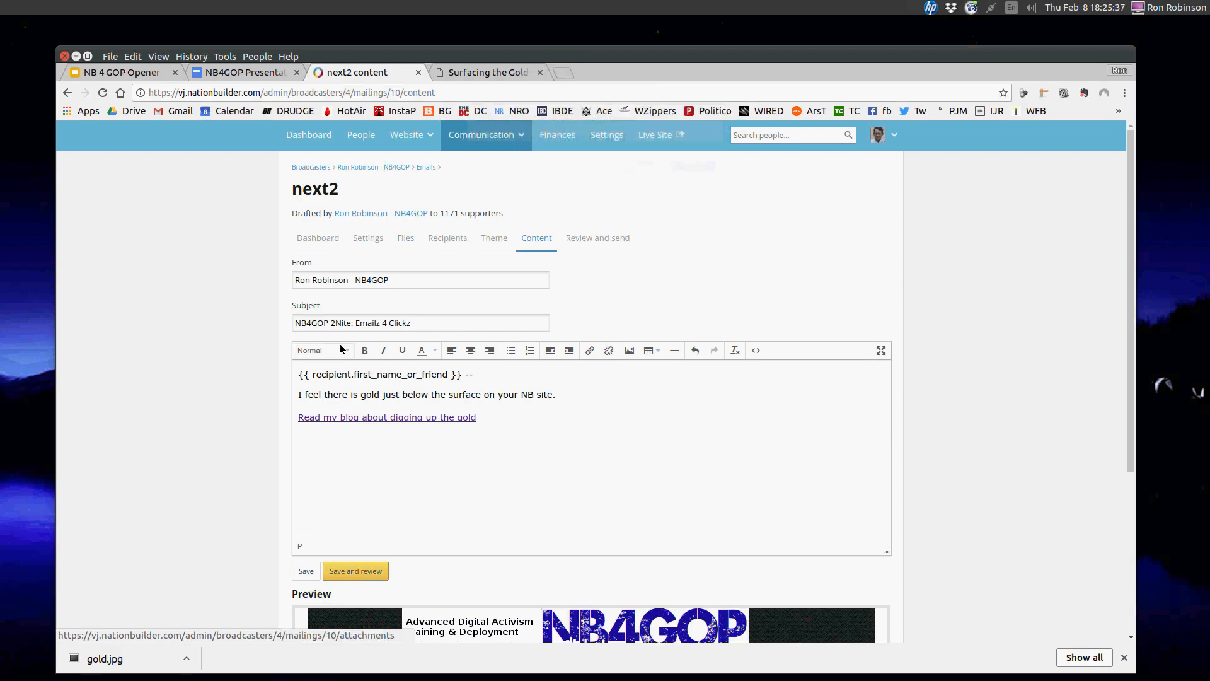
{"action": "left_click", "coordinate": [340, 572]}
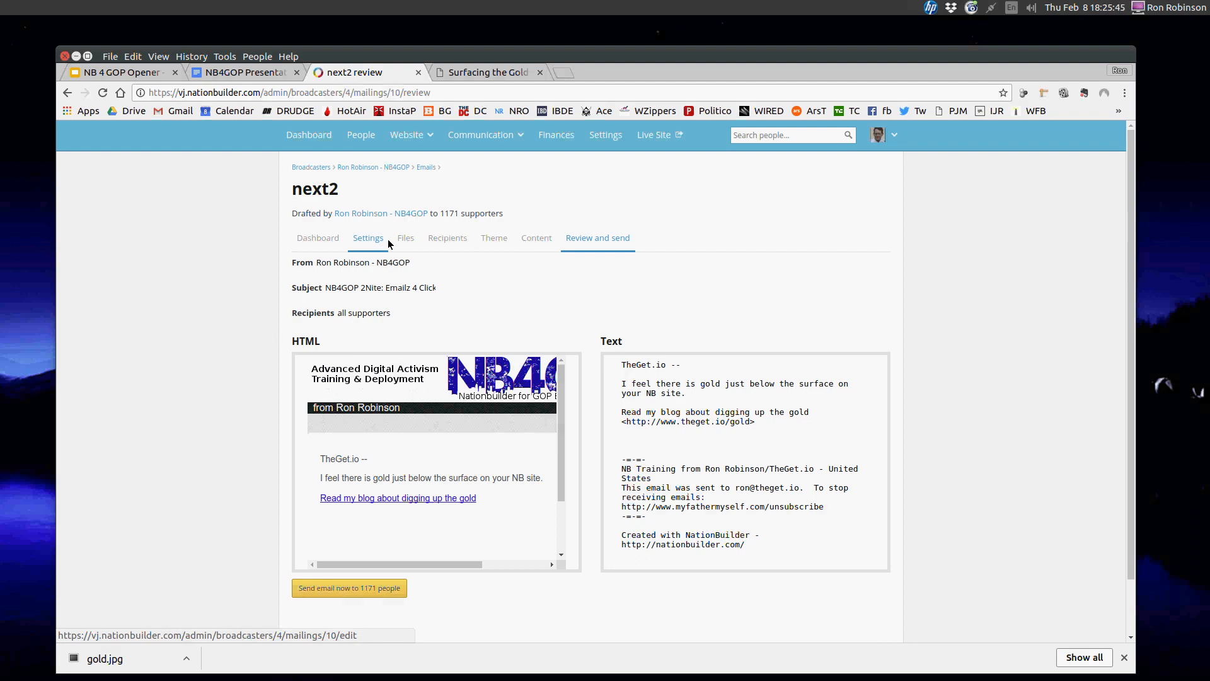
{"action": "left_click", "coordinate": [527, 240]}
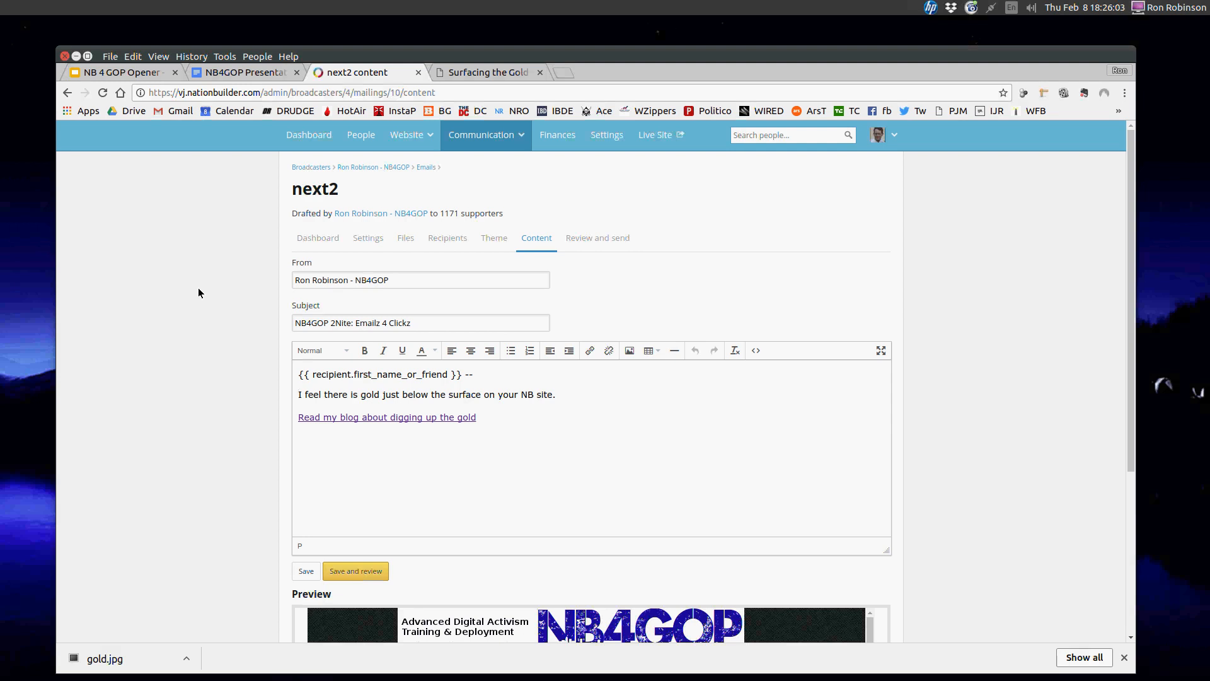
Upload gold.jpg from the Desktop to the next2 email's files
{"action": "left_click", "coordinate": [406, 243]}
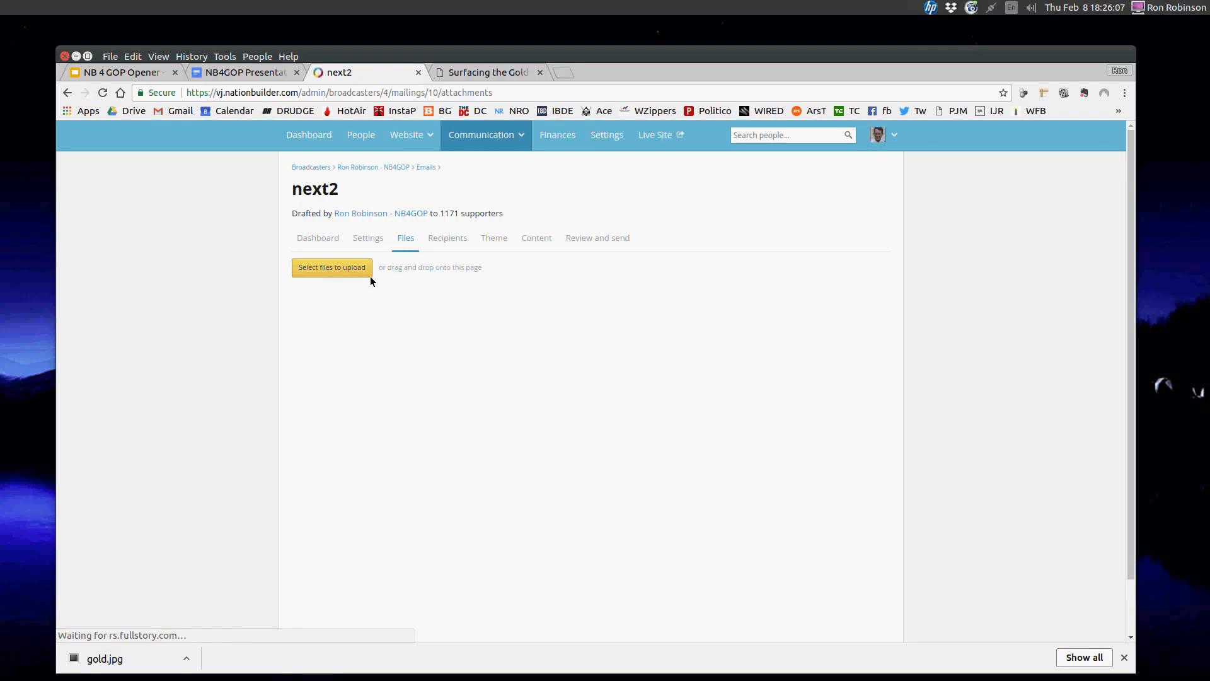
{"action": "left_click", "coordinate": [354, 271]}
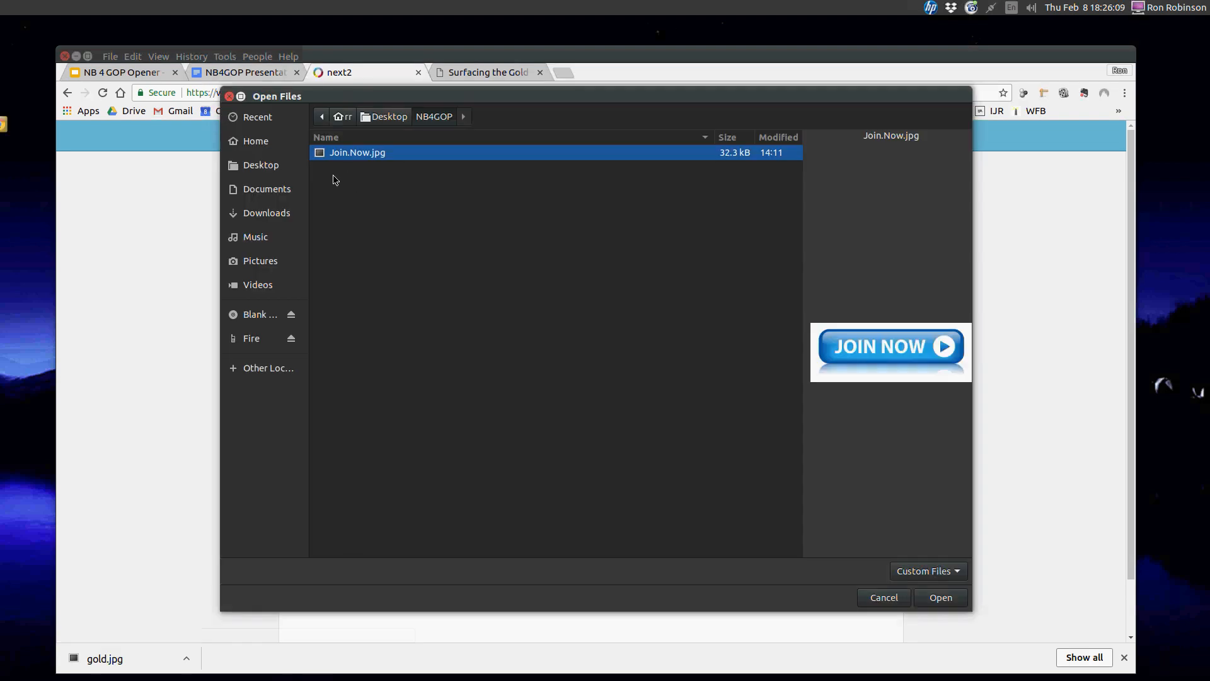
{"action": "left_click", "coordinate": [255, 165]}
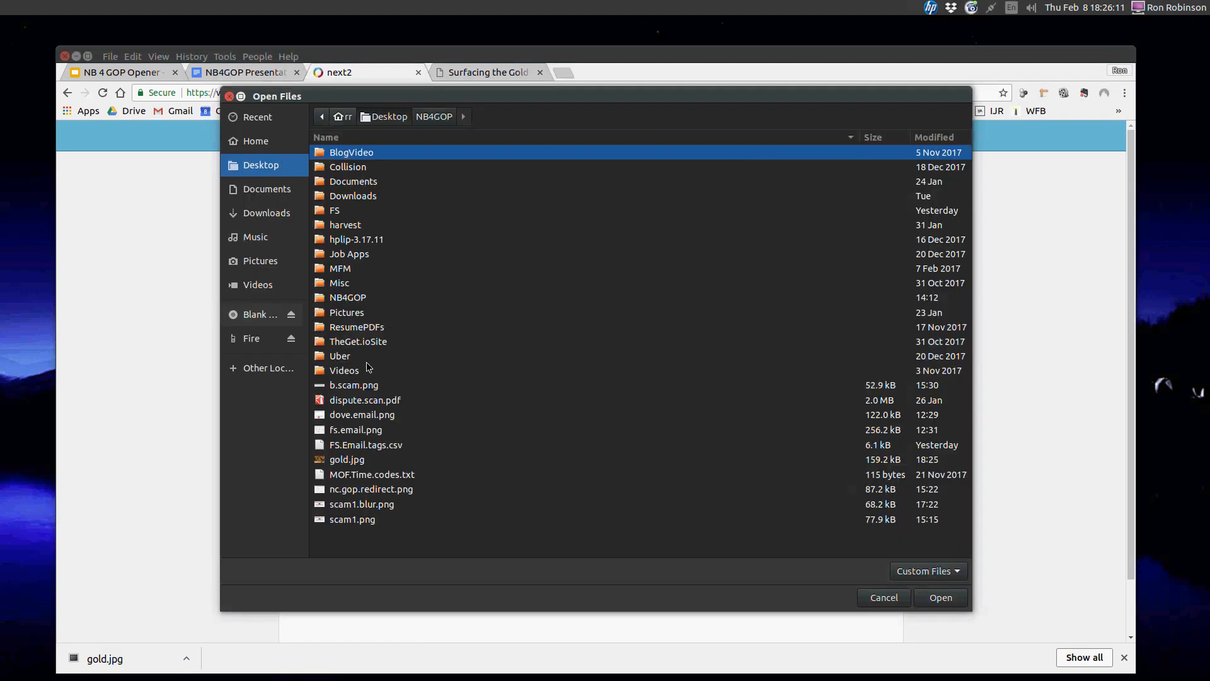
{"action": "double_click", "coordinate": [353, 463]}
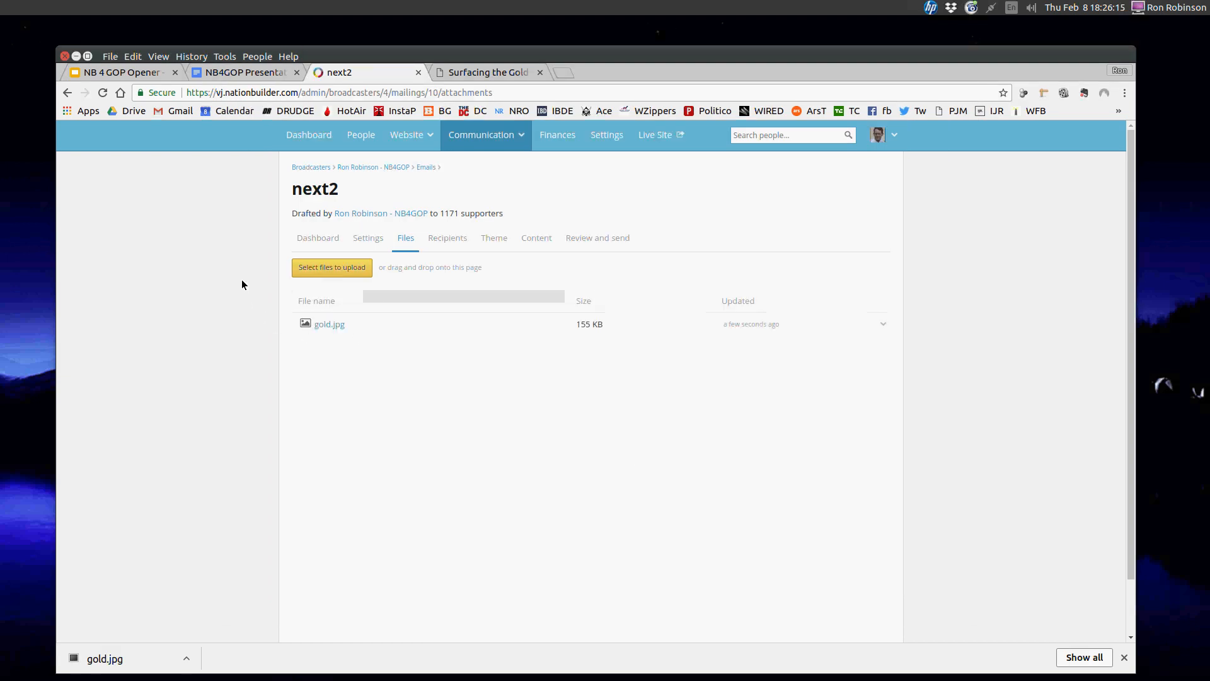
Return to the next2 email's content and choose gold.jpg as the image to insert before the sentence about gold below the surface
{"action": "left_click", "coordinate": [536, 237]}
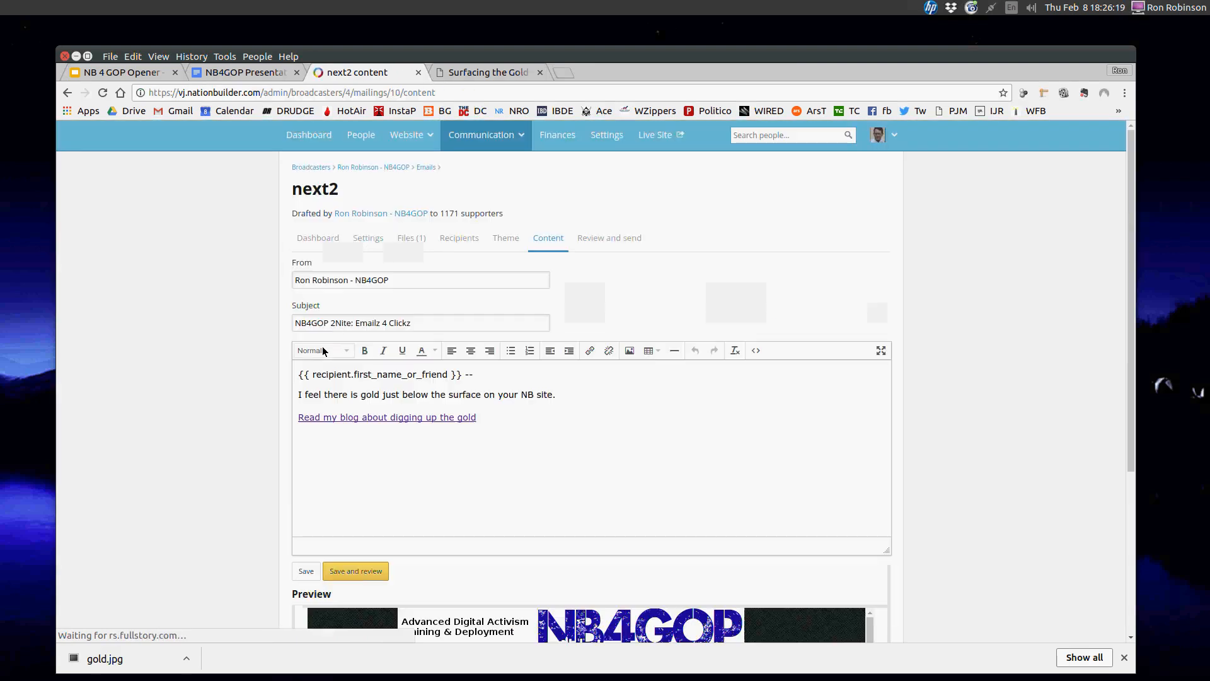
{"action": "left_click", "coordinate": [300, 396]}
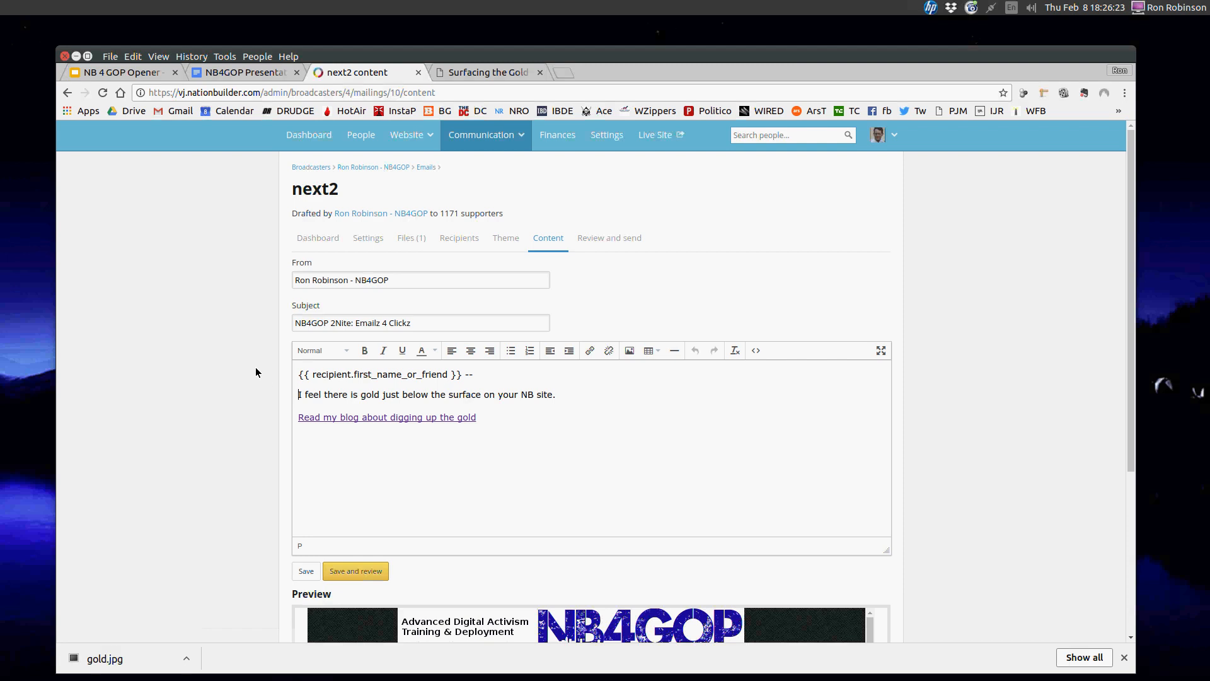
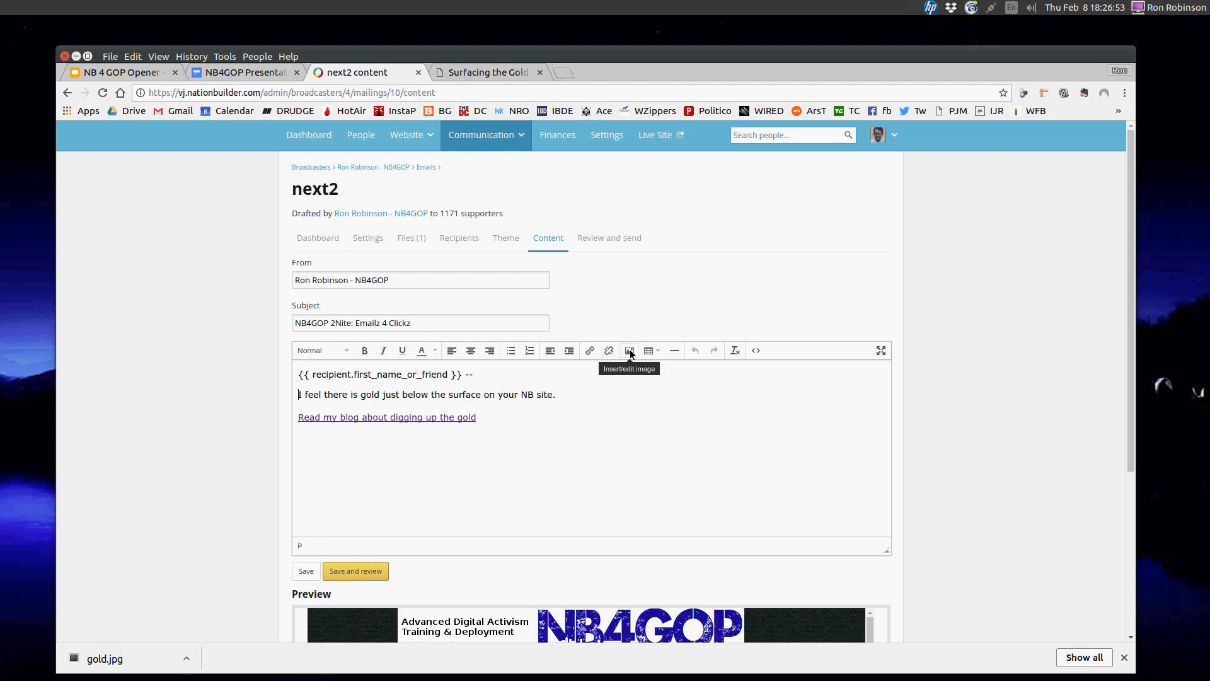
{"action": "left_click", "coordinate": [631, 354]}
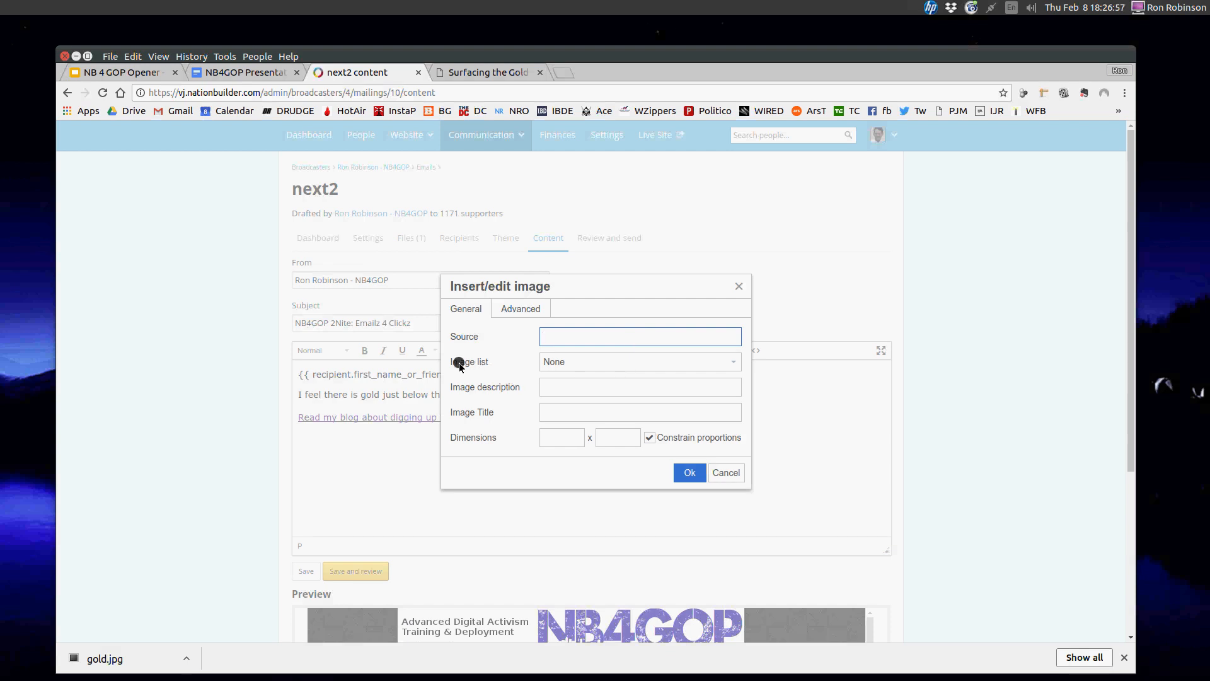
{"action": "left_click", "coordinate": [558, 369]}
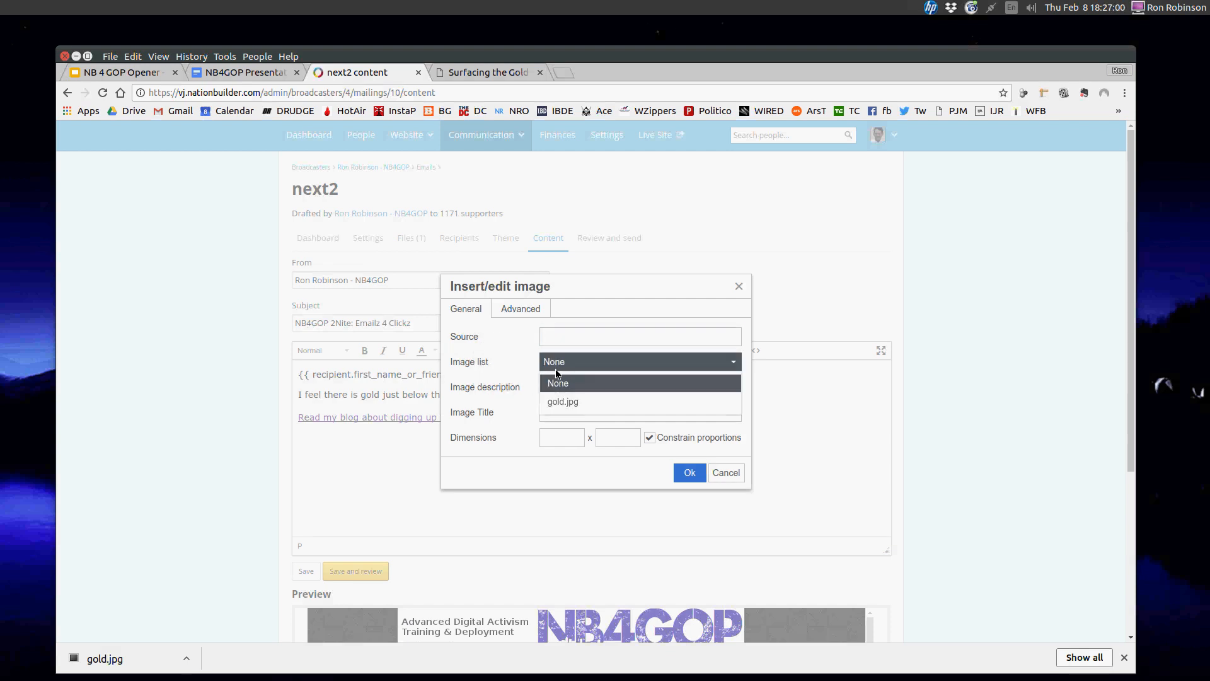
{"action": "left_click", "coordinate": [560, 404]}
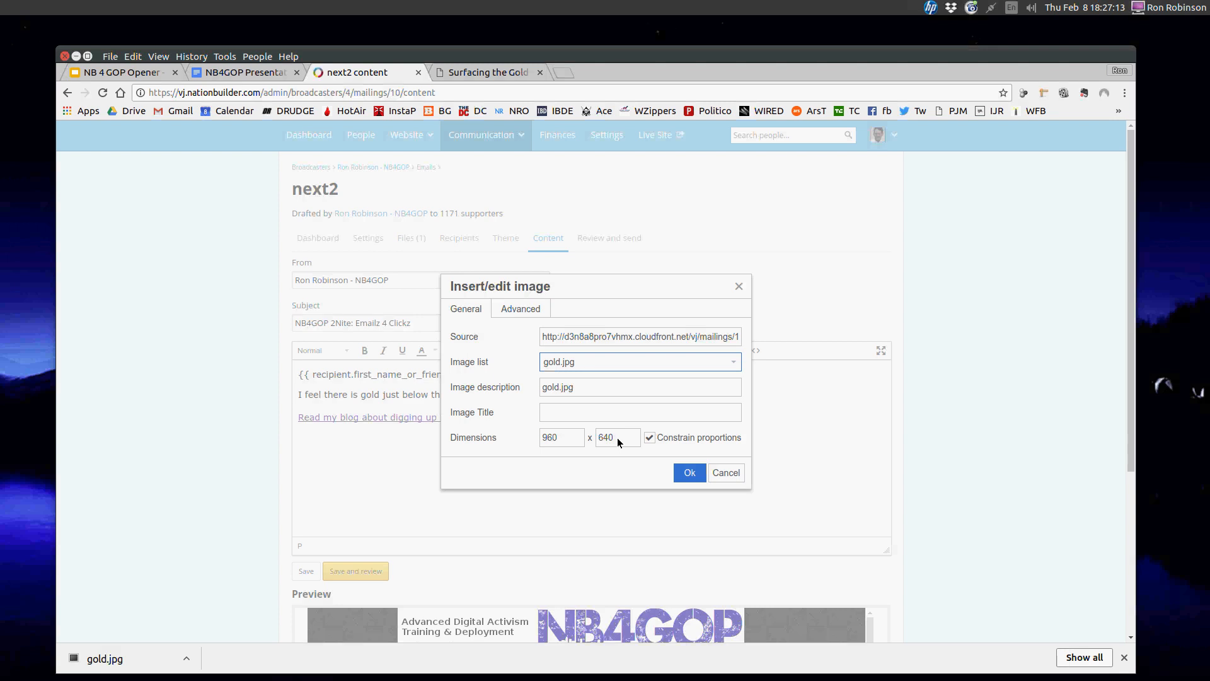
Give the image the style "margin-left: 25px; float: right;" and insert it into the email body
{"action": "left_click", "coordinate": [522, 310]}
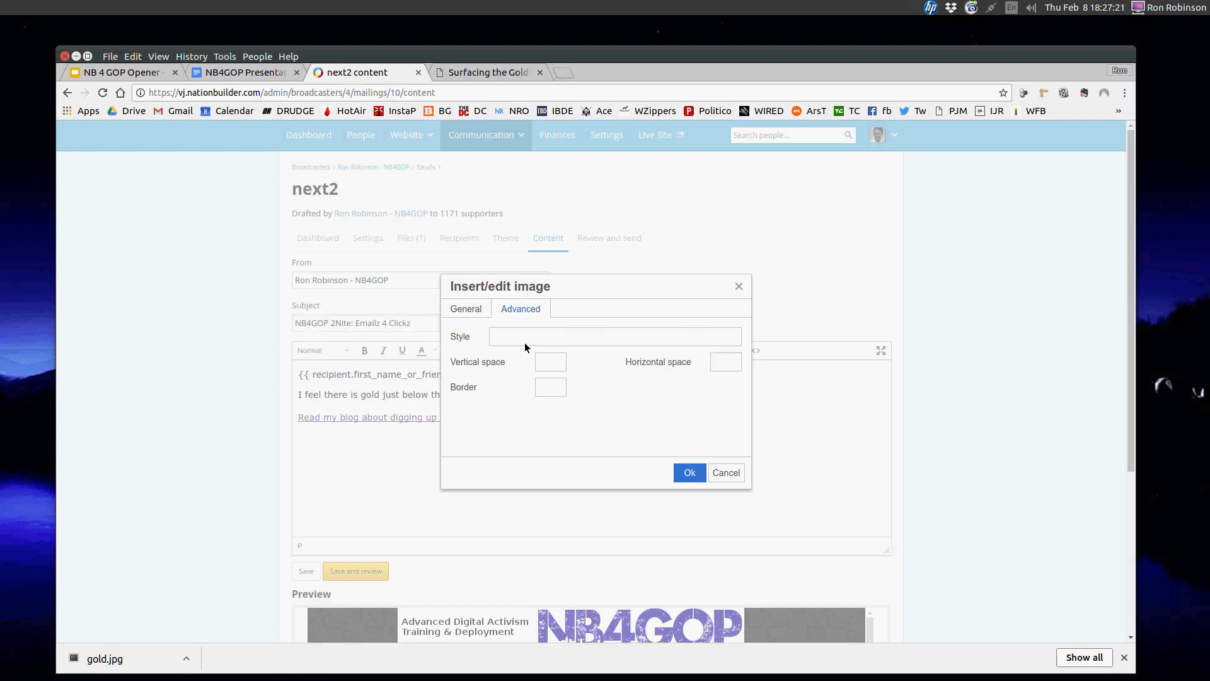
{"action": "left_click", "coordinate": [728, 364]}
{"action": "type", "text": "25"}
{"action": "left_click", "coordinate": [564, 363]}
{"action": "left_click_drag", "start_coordinate": [566, 336], "coordinate": [524, 335]}
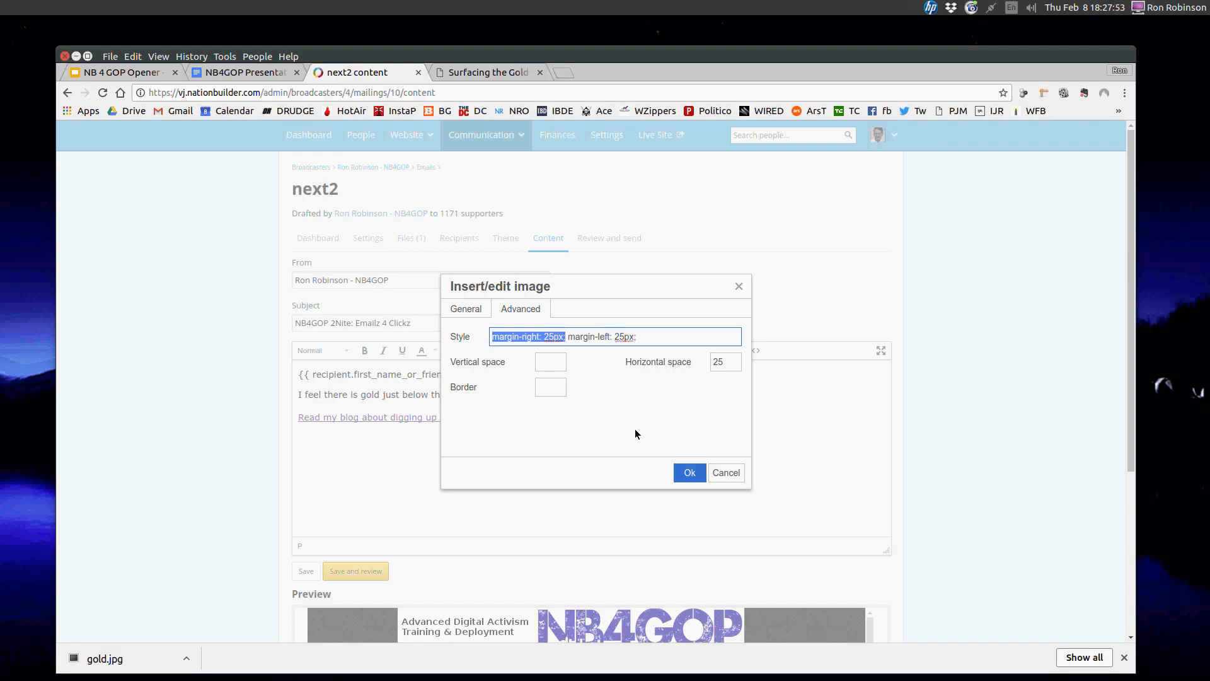
{"action": "key", "text": "Delete"}
{"action": "key", "text": "Delete"}
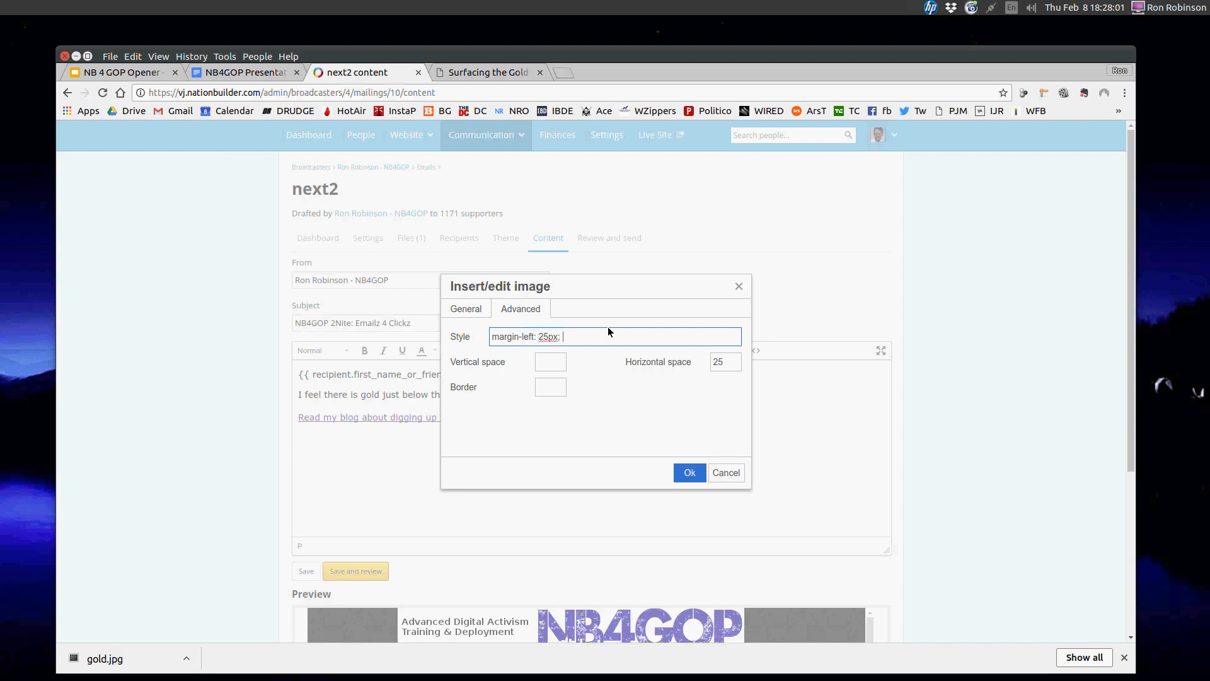
{"action": "type", "text": "float:right;"}
{"action": "left_click", "coordinate": [464, 310]}
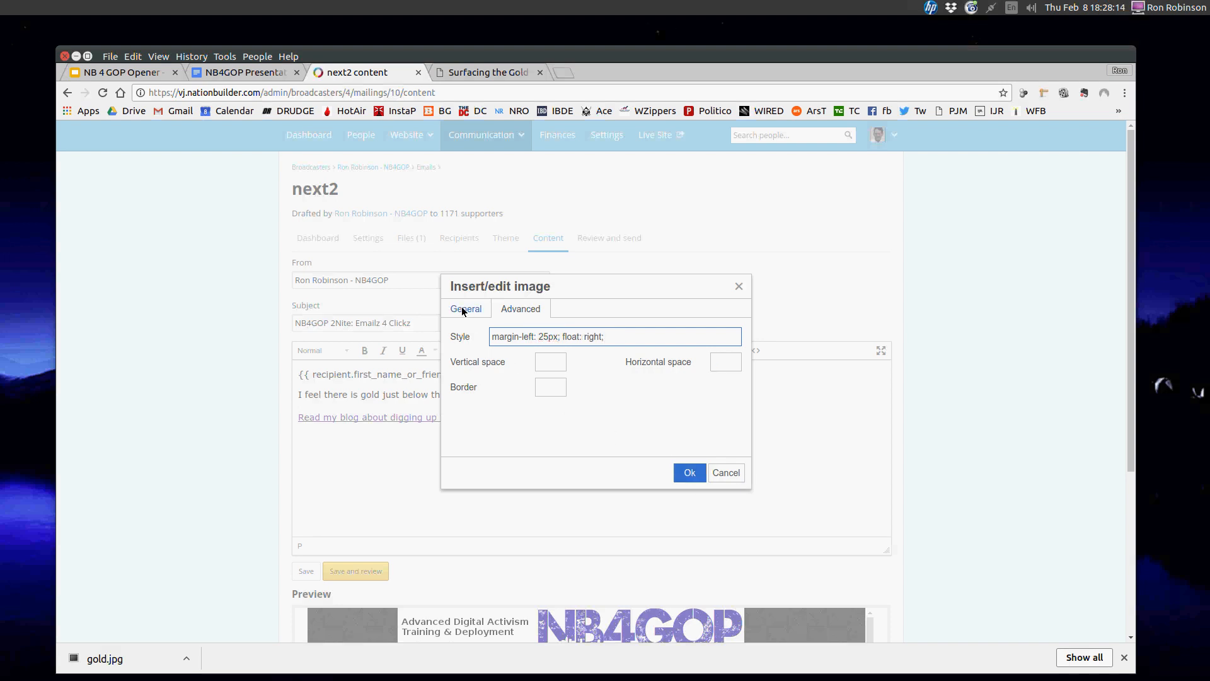
{"action": "left_click", "coordinate": [688, 471]}
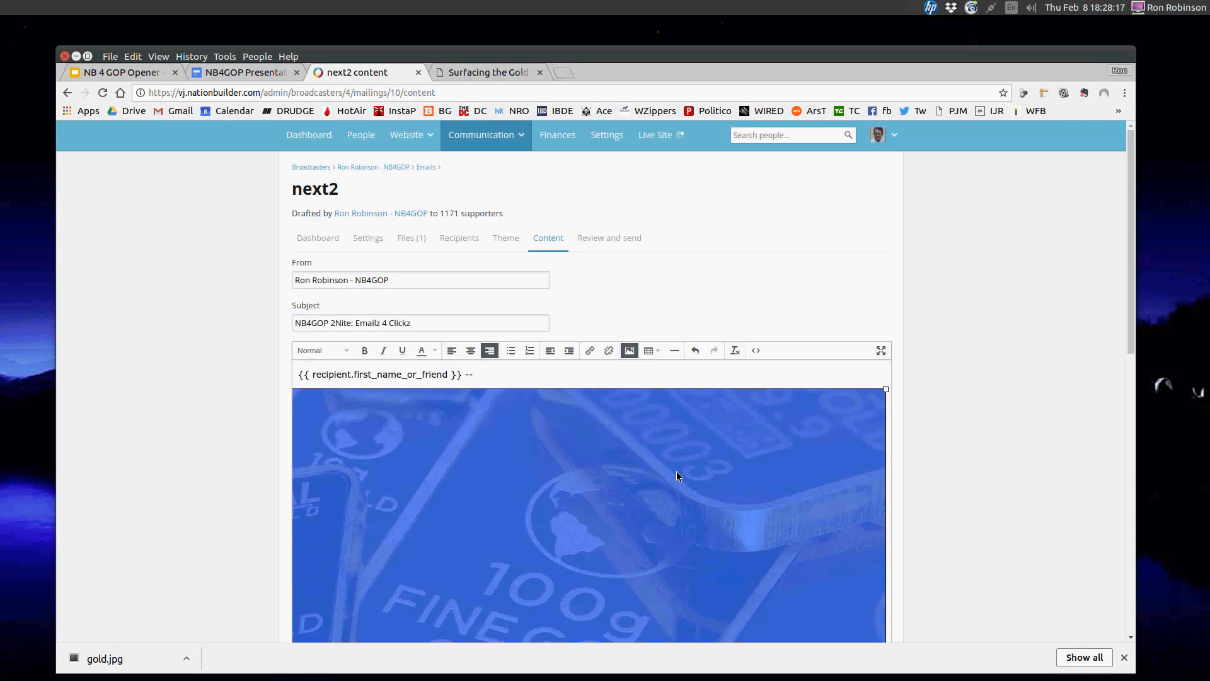
Scale the inserted gold bar image down to about a third of the editor's width
{"action": "left_click", "coordinate": [478, 378]}
{"action": "left_click", "coordinate": [638, 444]}
{"action": "left_click_drag", "start_coordinate": [887, 392], "coordinate": [517, 562]}
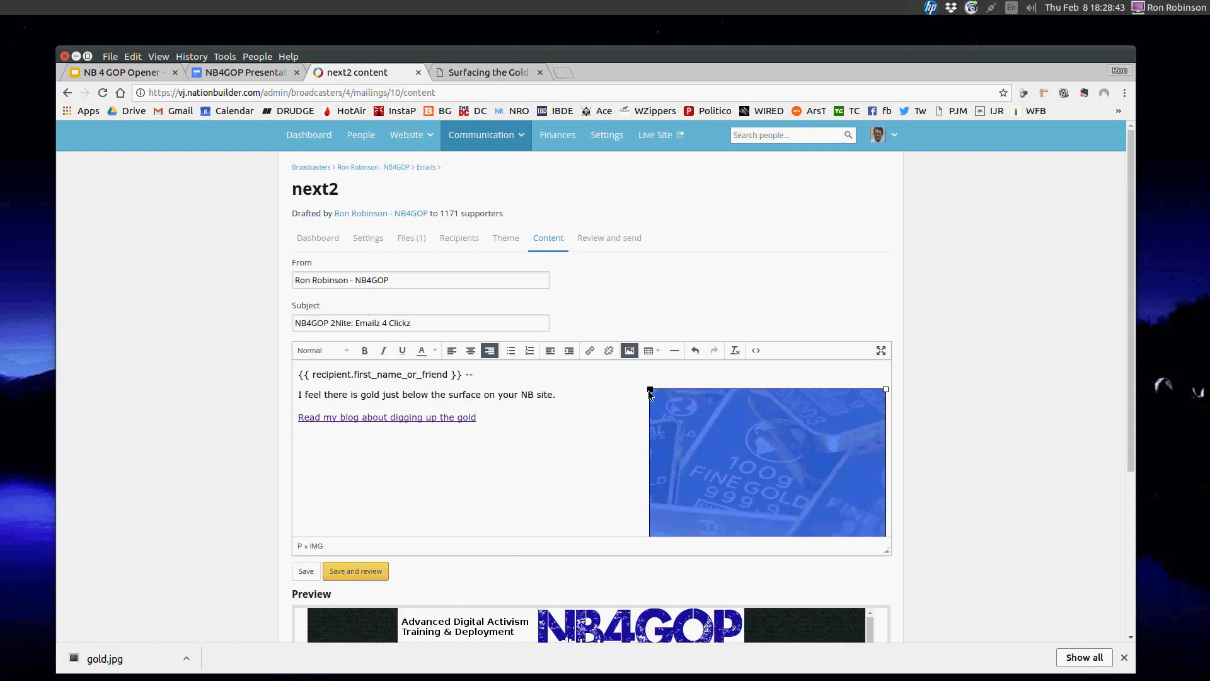
{"action": "left_click_drag", "start_coordinate": [651, 392], "coordinate": [691, 409]}
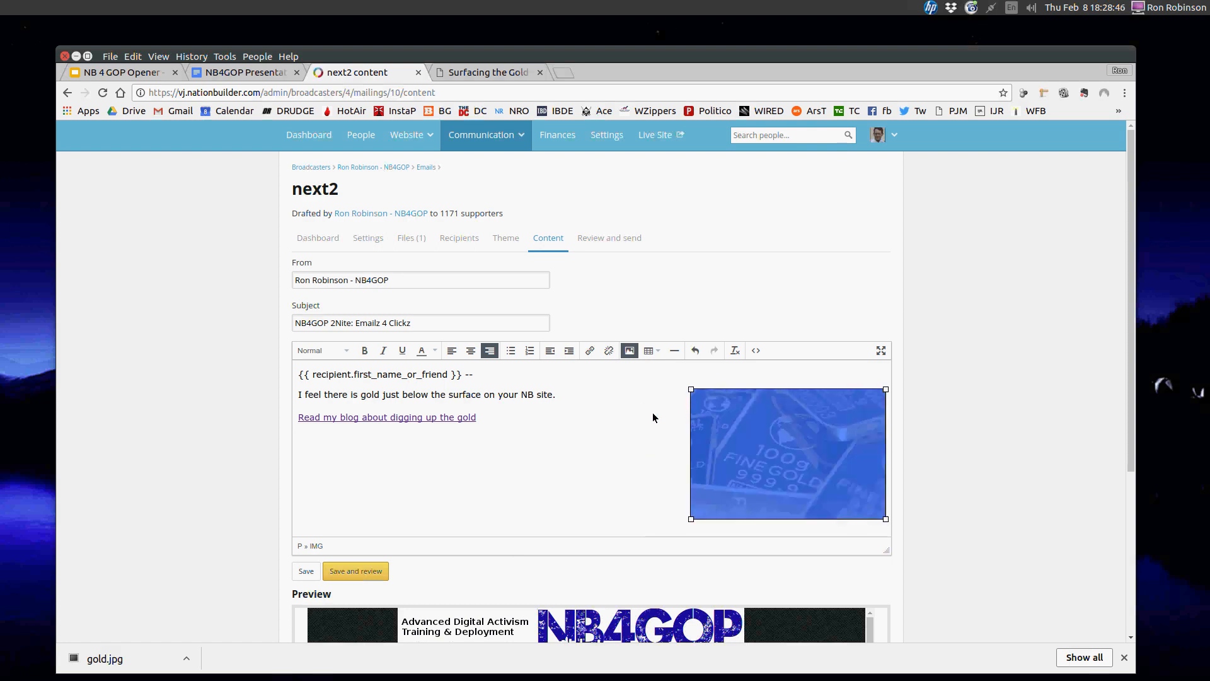
Join the blog link onto the sentence about gold on the NB site, end it with a period and start a new paragraph
{"action": "left_click", "coordinate": [581, 396]}
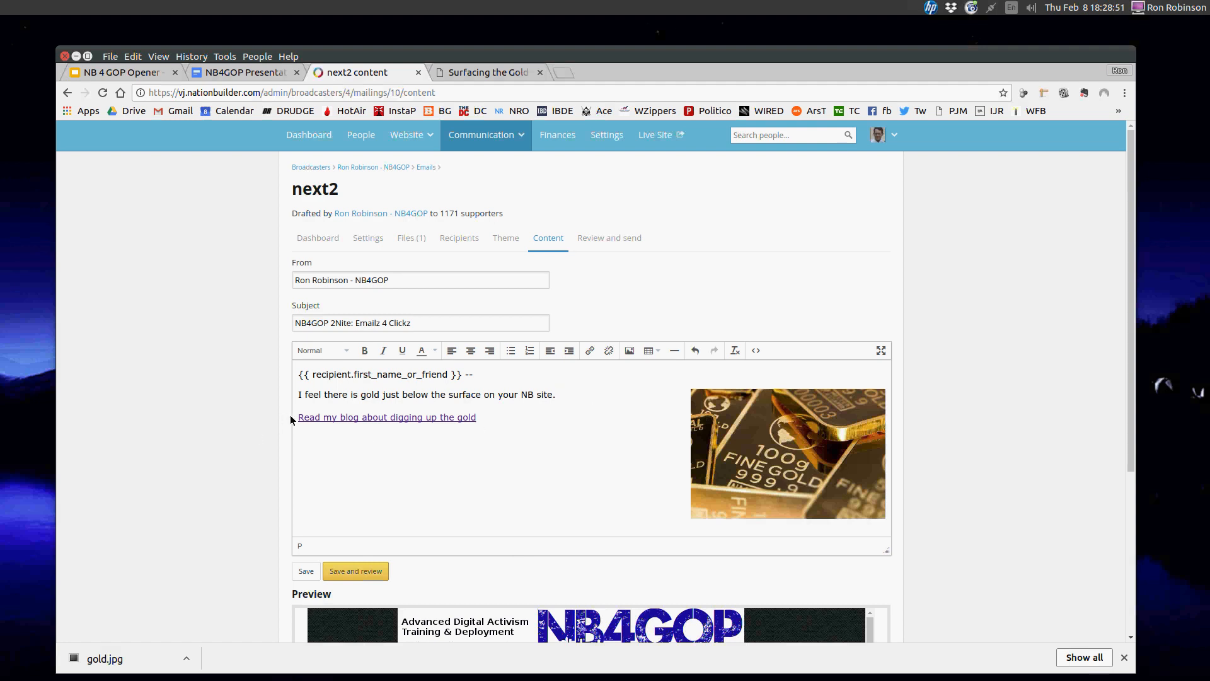
{"action": "key", "text": "Delete"}
{"action": "key", "text": "Delete"}
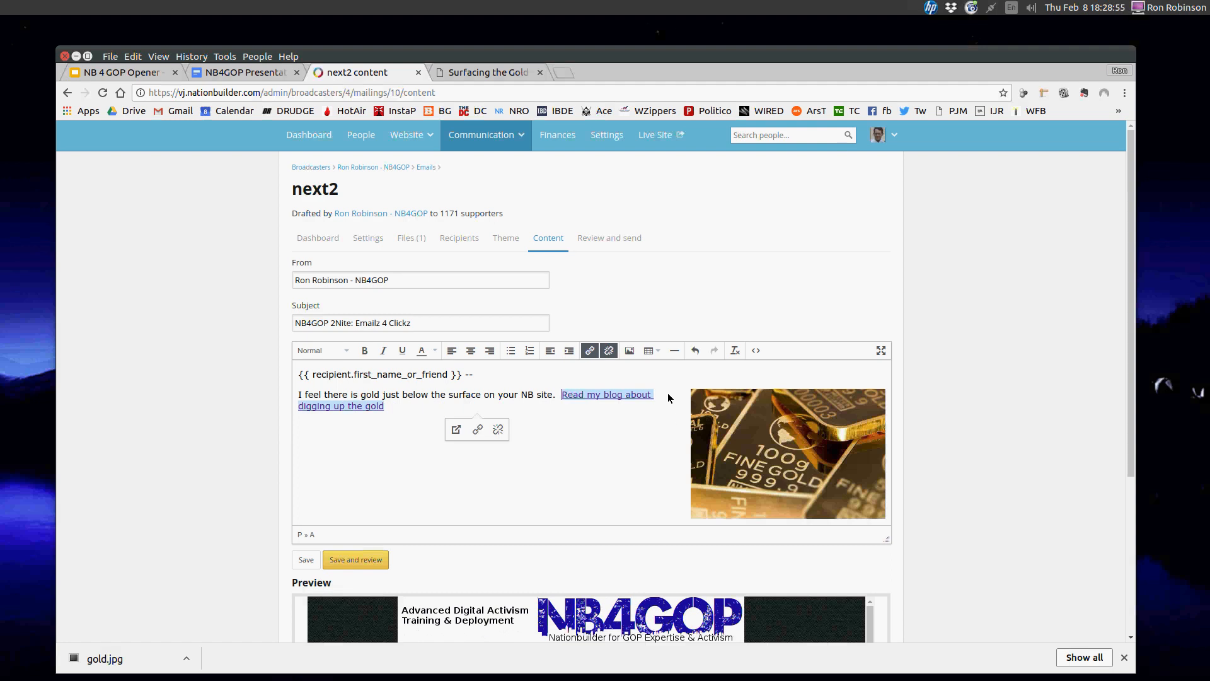
{"action": "left_click", "coordinate": [425, 412]}
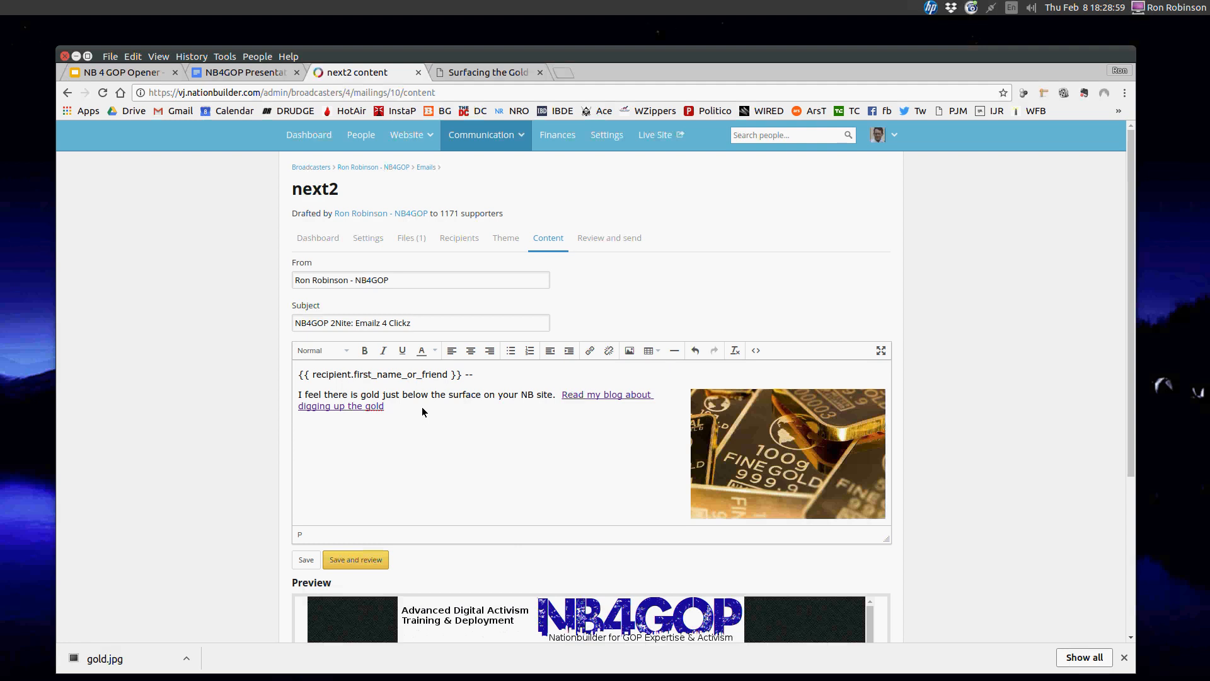
{"action": "key", "text": "Return"}
{"action": "key", "text": "Return"}
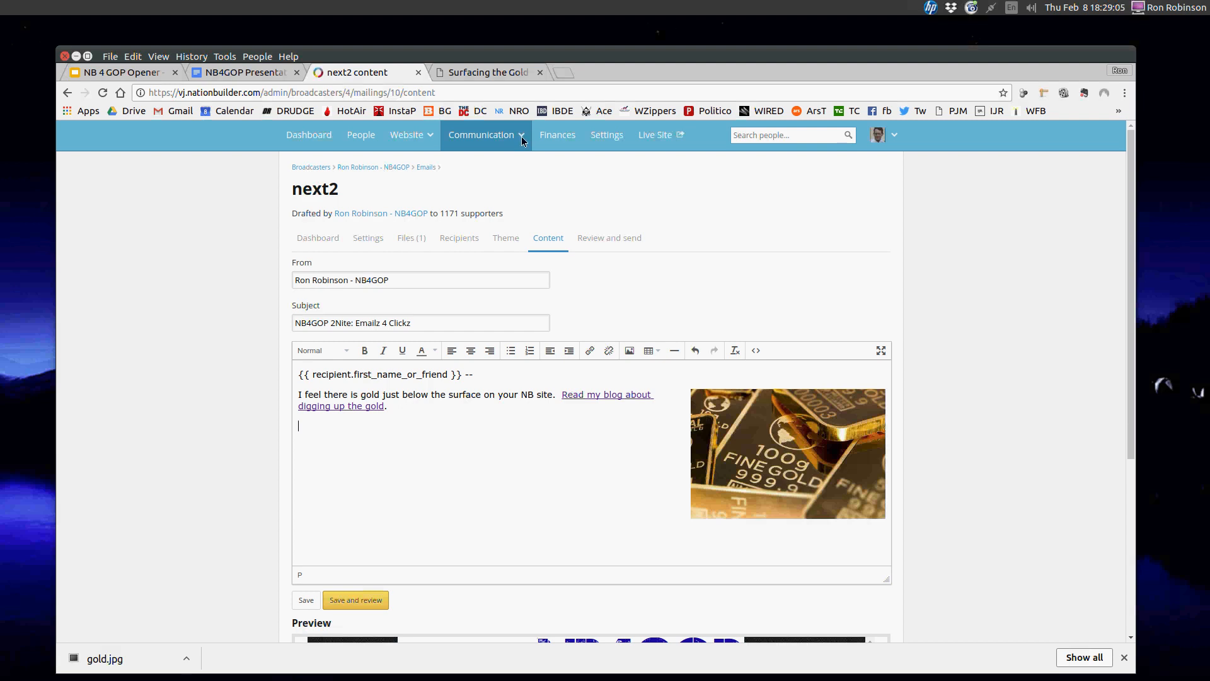
{"action": "left_click", "coordinate": [486, 72]}
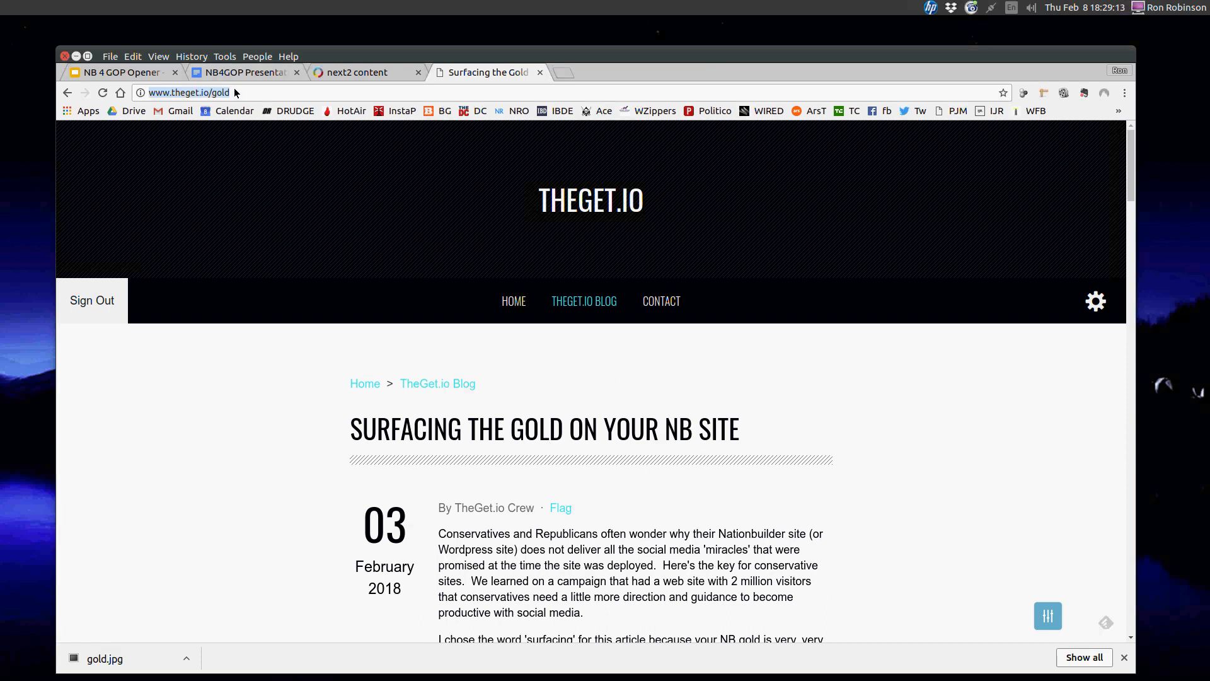
{"action": "left_click_drag", "start_coordinate": [232, 93], "coordinate": [130, 91]}
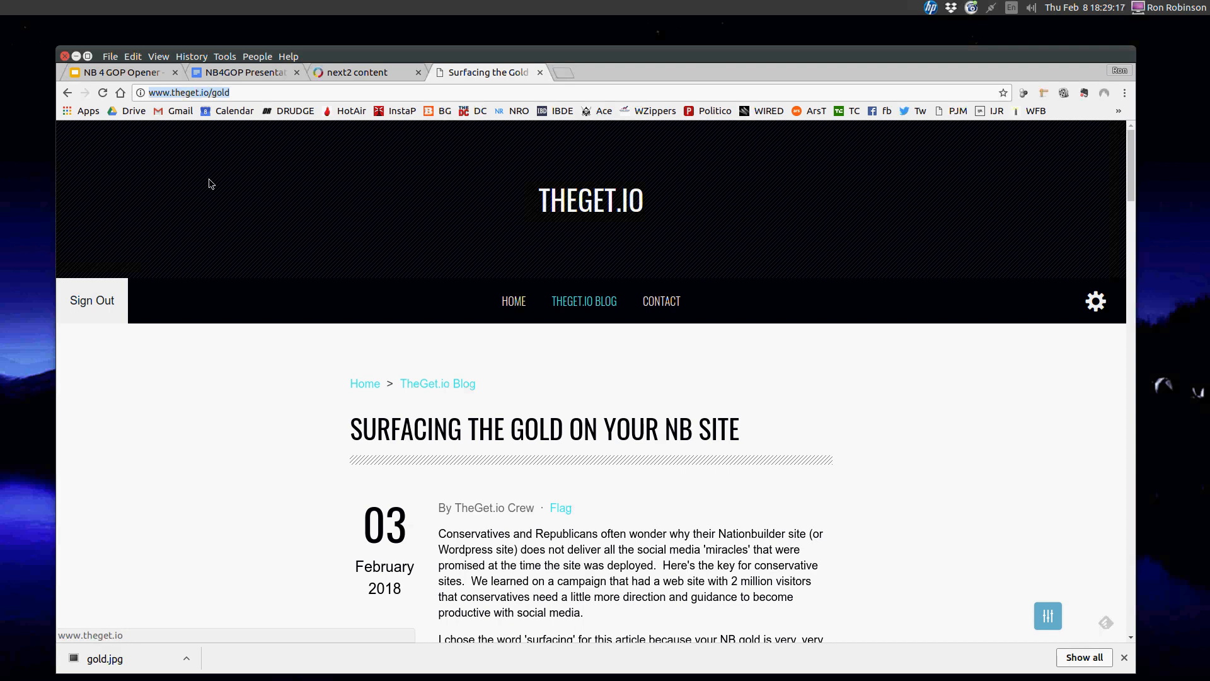
{"action": "left_click", "coordinate": [124, 74]}
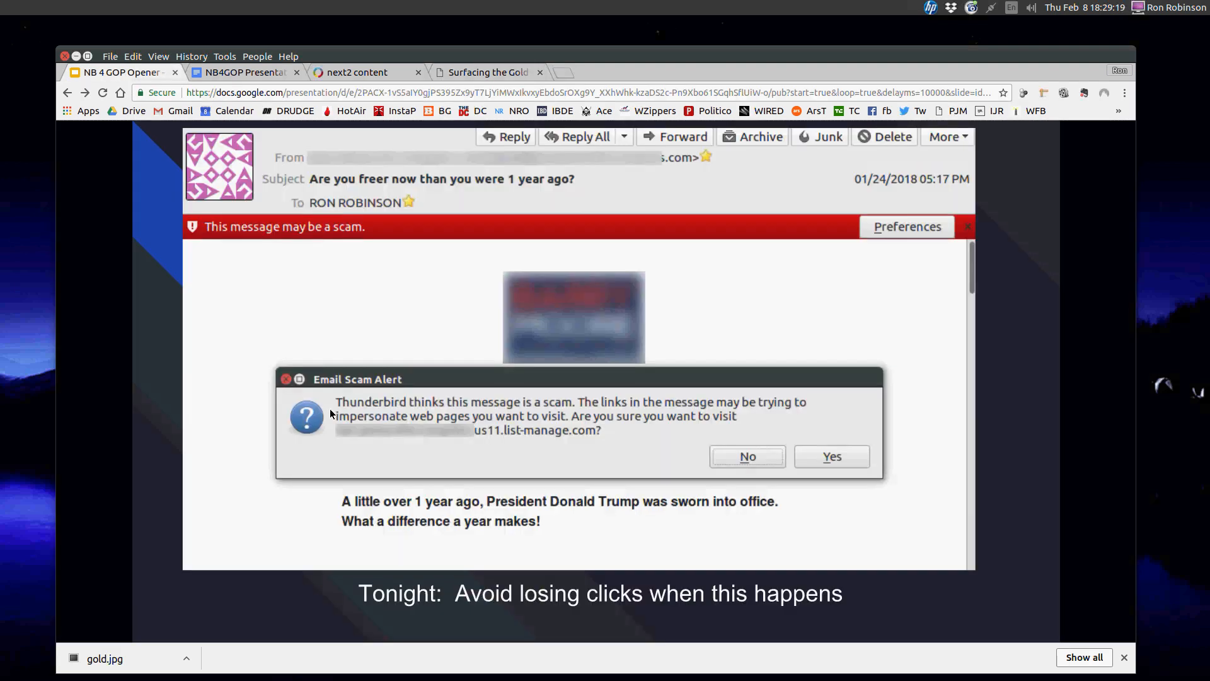
{"action": "mouse_move", "coordinate": [163, 621]}
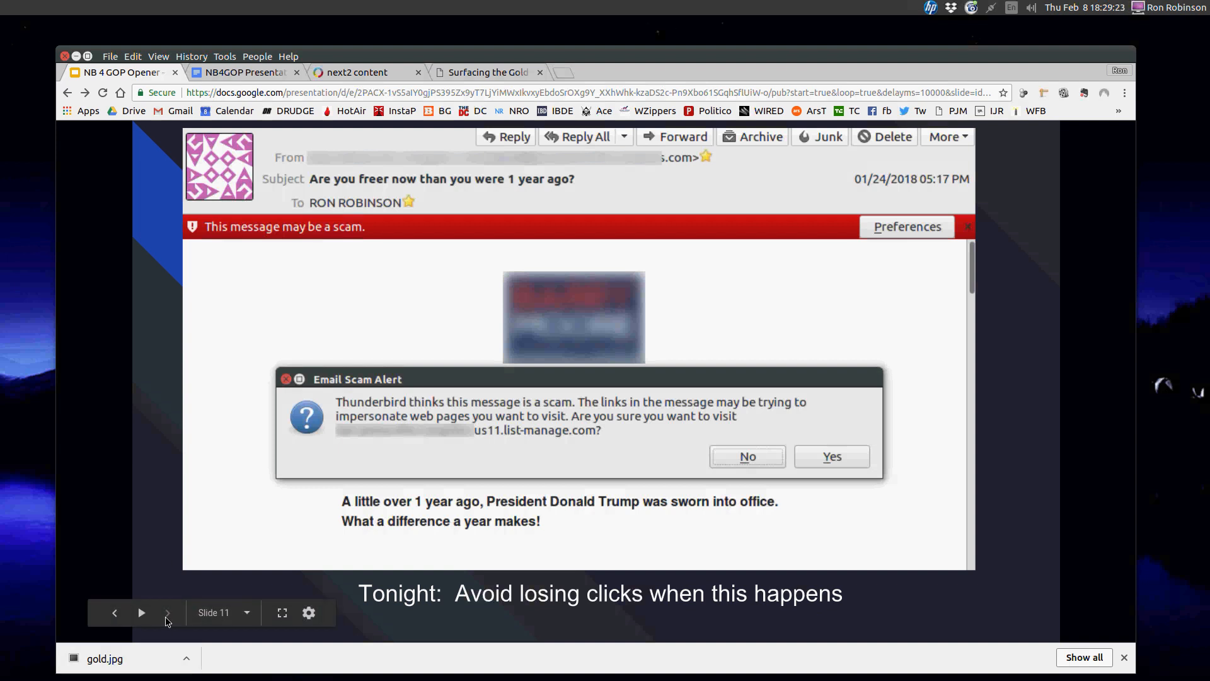
{"action": "left_click", "coordinate": [115, 613]}
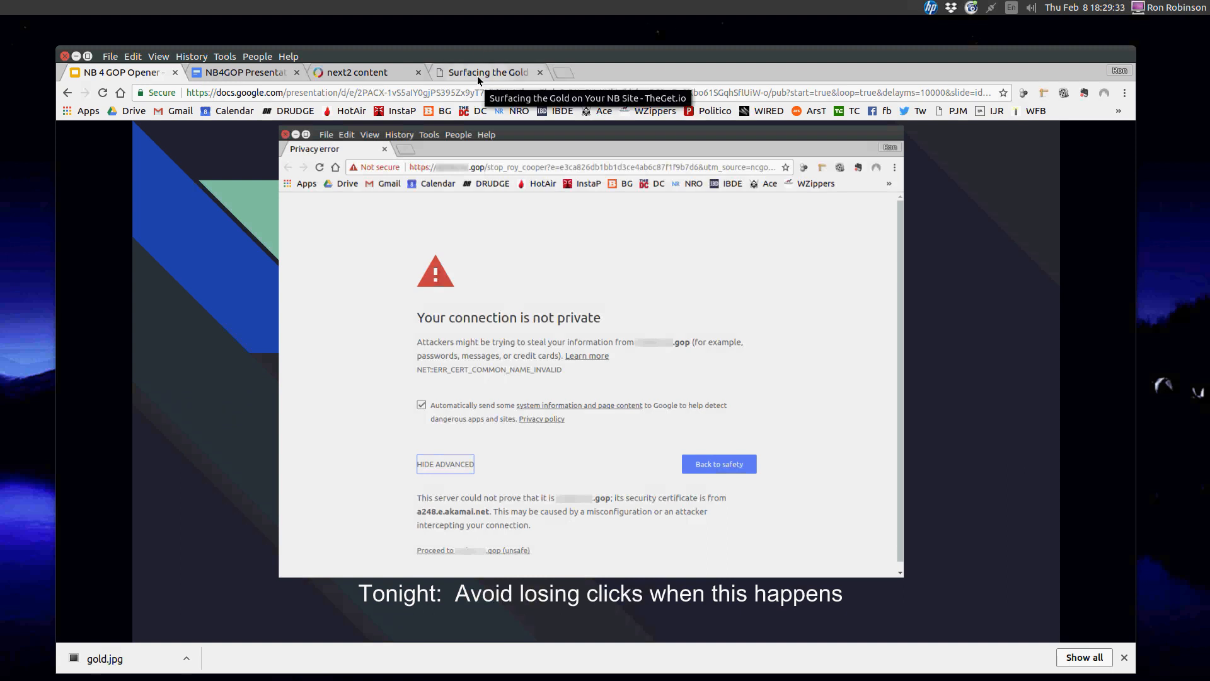
{"action": "left_click", "coordinate": [382, 75]}
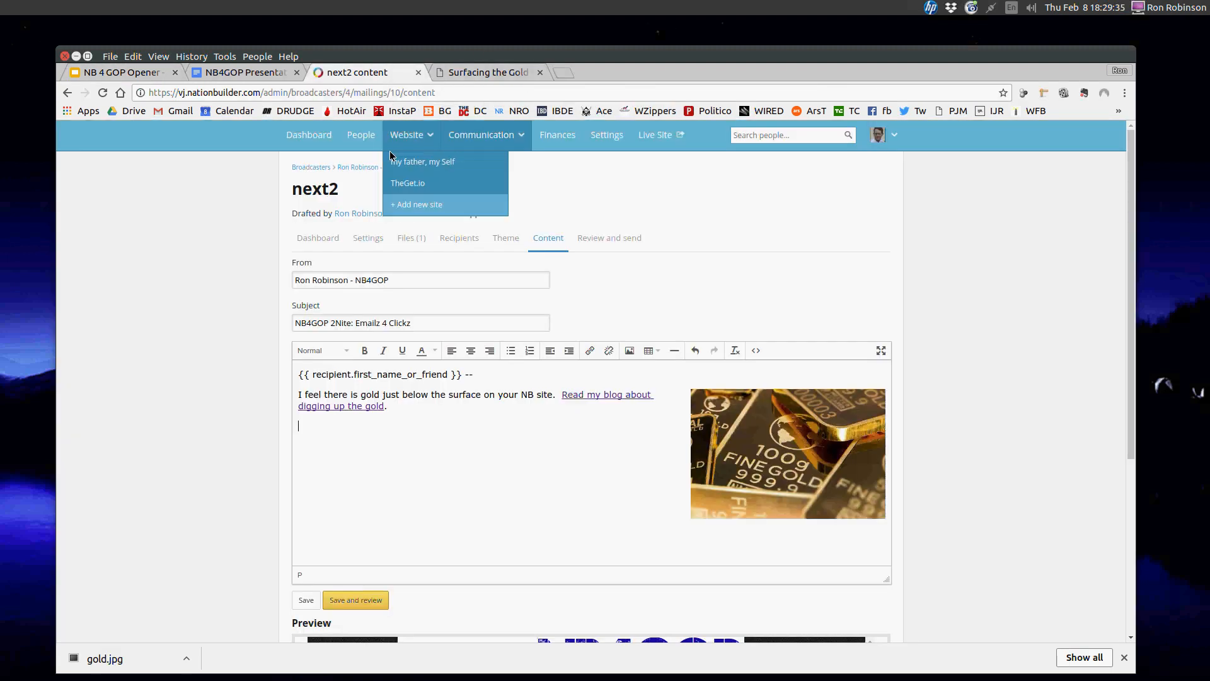
{"action": "left_click", "coordinate": [787, 461]}
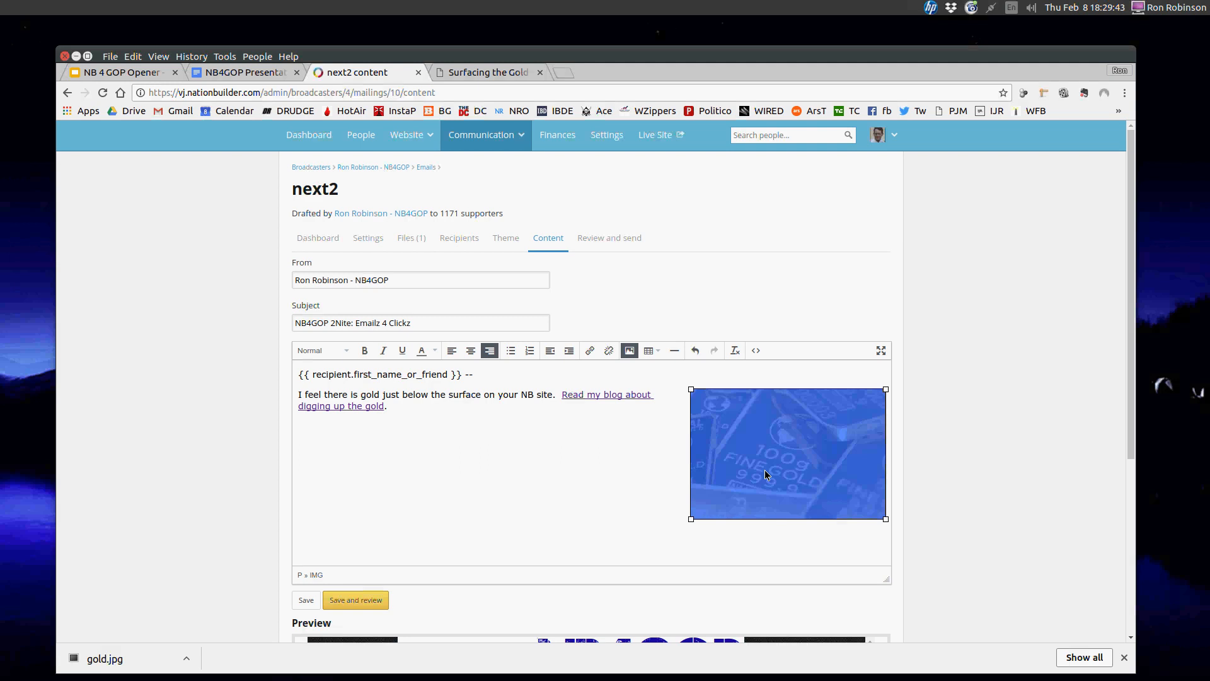
{"action": "left_click", "coordinate": [590, 351]}
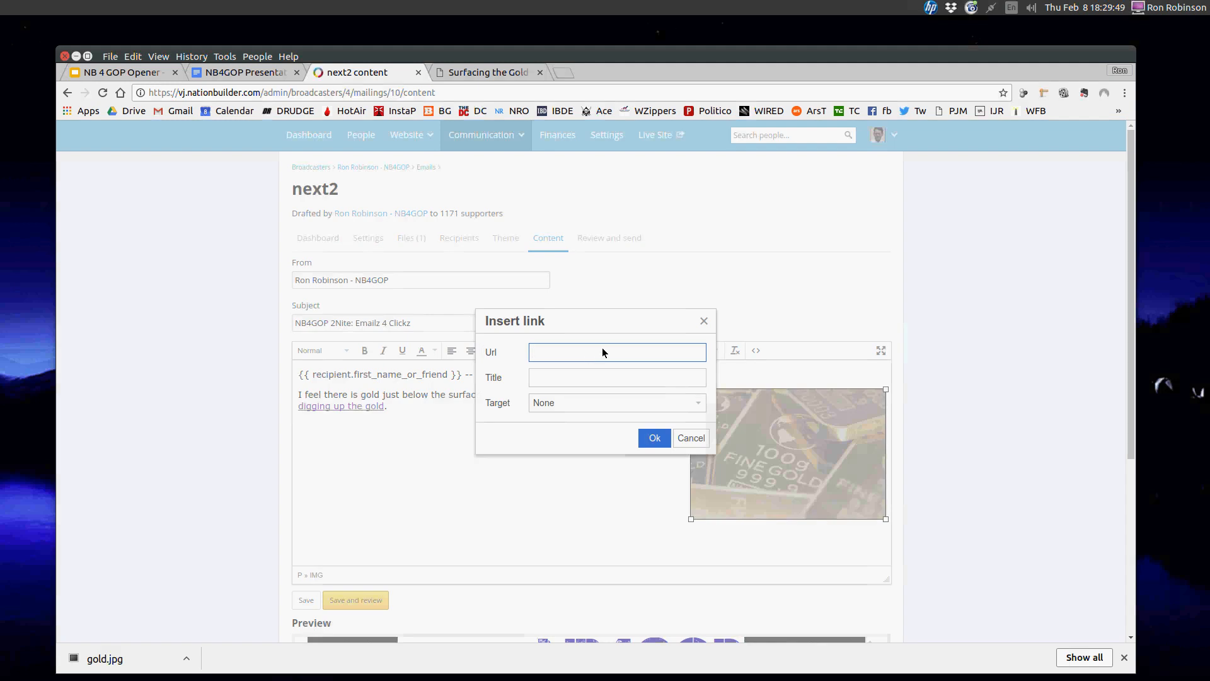
{"action": "left_click", "coordinate": [706, 321]}
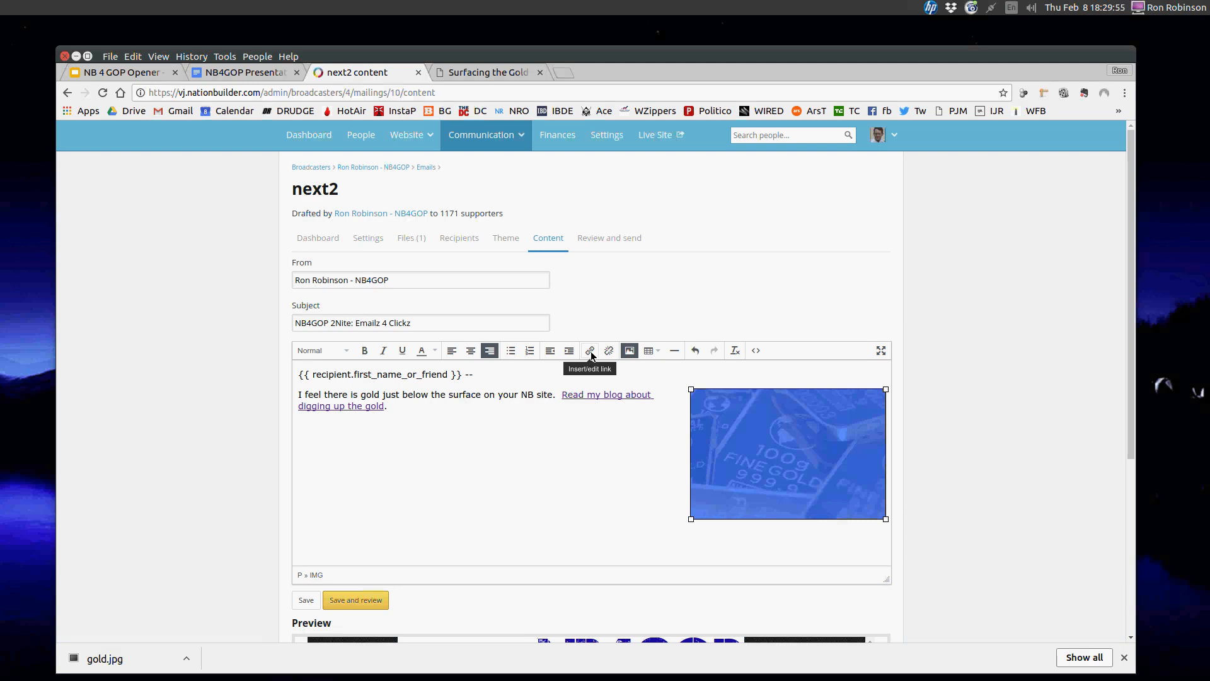
{"action": "left_click", "coordinate": [590, 351]}
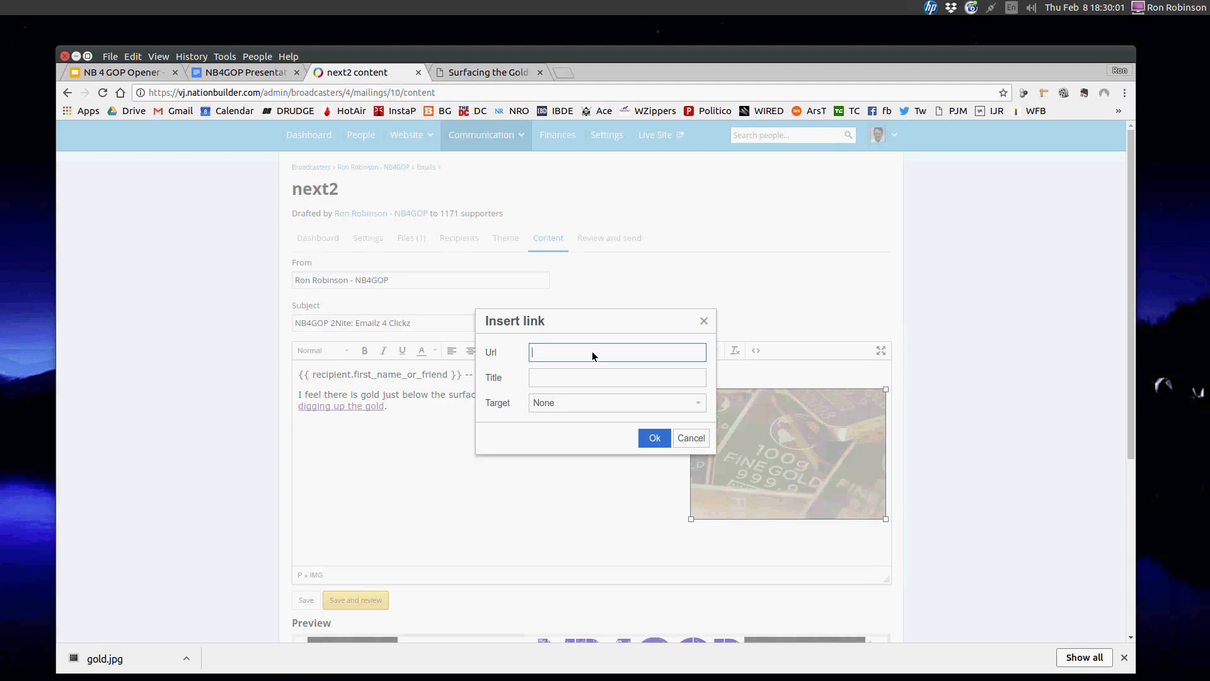
{"action": "type", "text": "http://www.thegst.io/gold"}
{"action": "type", "text": "s"}
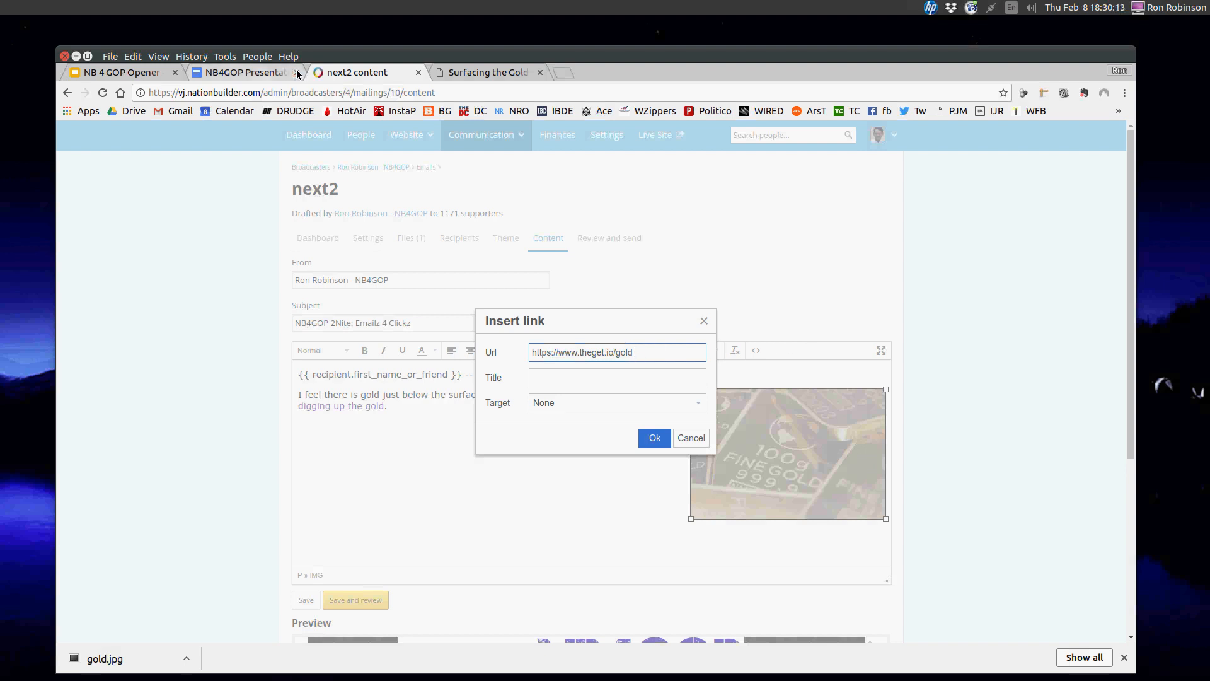
{"action": "left_click", "coordinate": [151, 74]}
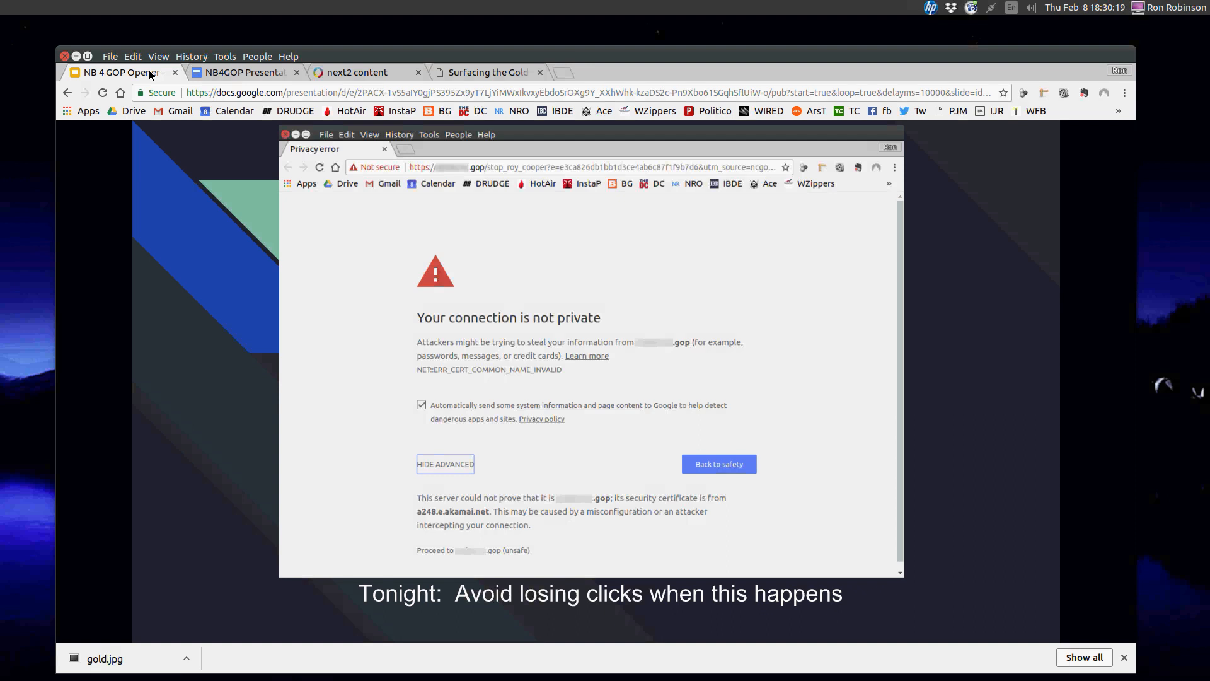
{"action": "left_click", "coordinate": [351, 72]}
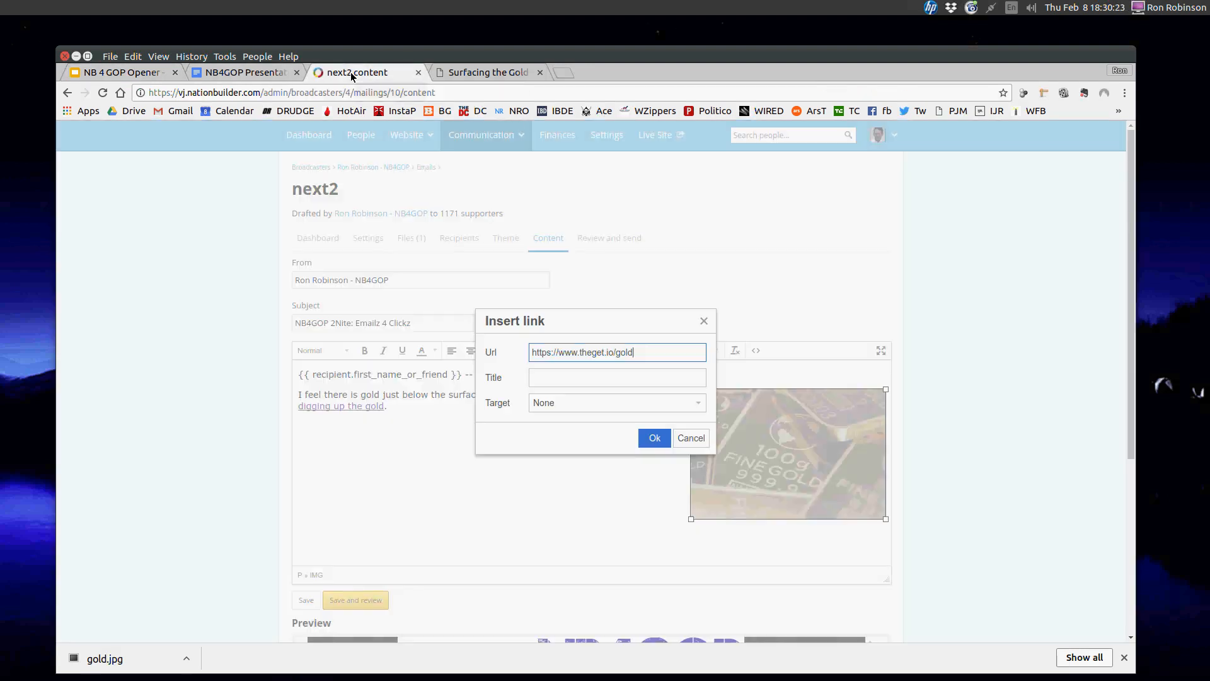
{"action": "left_click", "coordinate": [547, 353]}
{"action": "key", "text": "BackSpace"}
{"action": "left_click", "coordinate": [650, 443]}
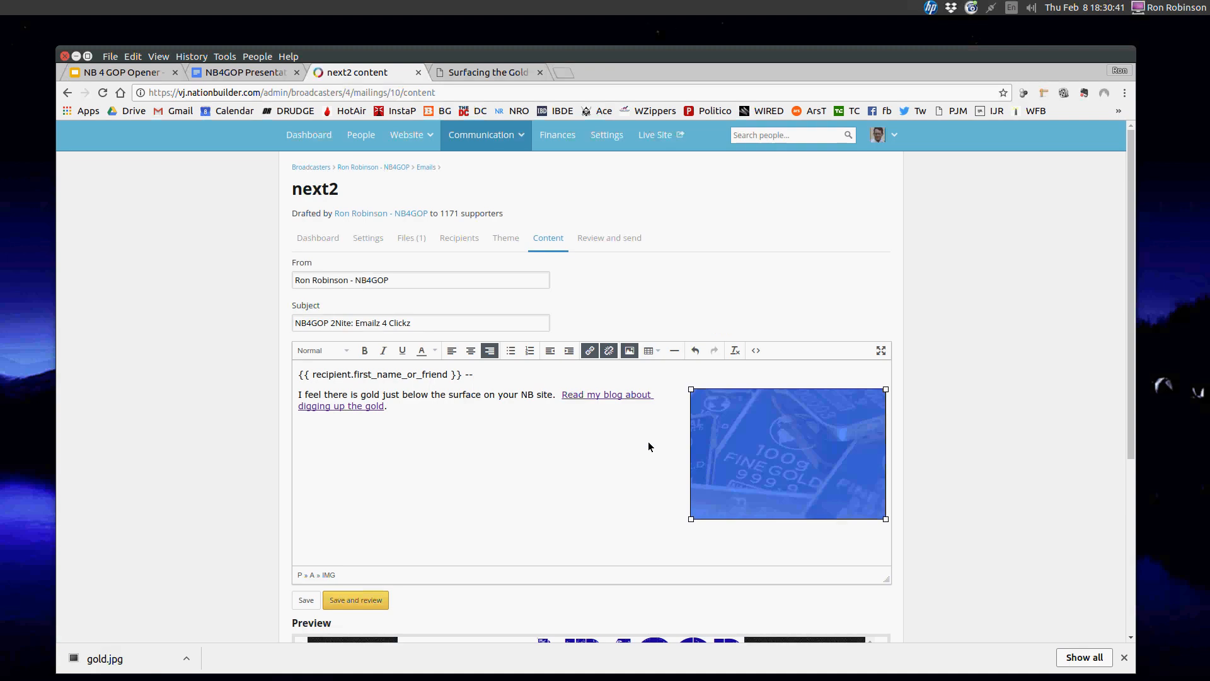
Add the closing line "See you in class tonight!" below the blog sentence, followed by the sender's full name as signature
{"action": "left_click", "coordinate": [571, 507]}
{"action": "left_click", "coordinate": [783, 463]}
{"action": "left_click", "coordinate": [416, 416]}
{"action": "key", "text": "Return"}
{"action": "key", "text": "Return"}
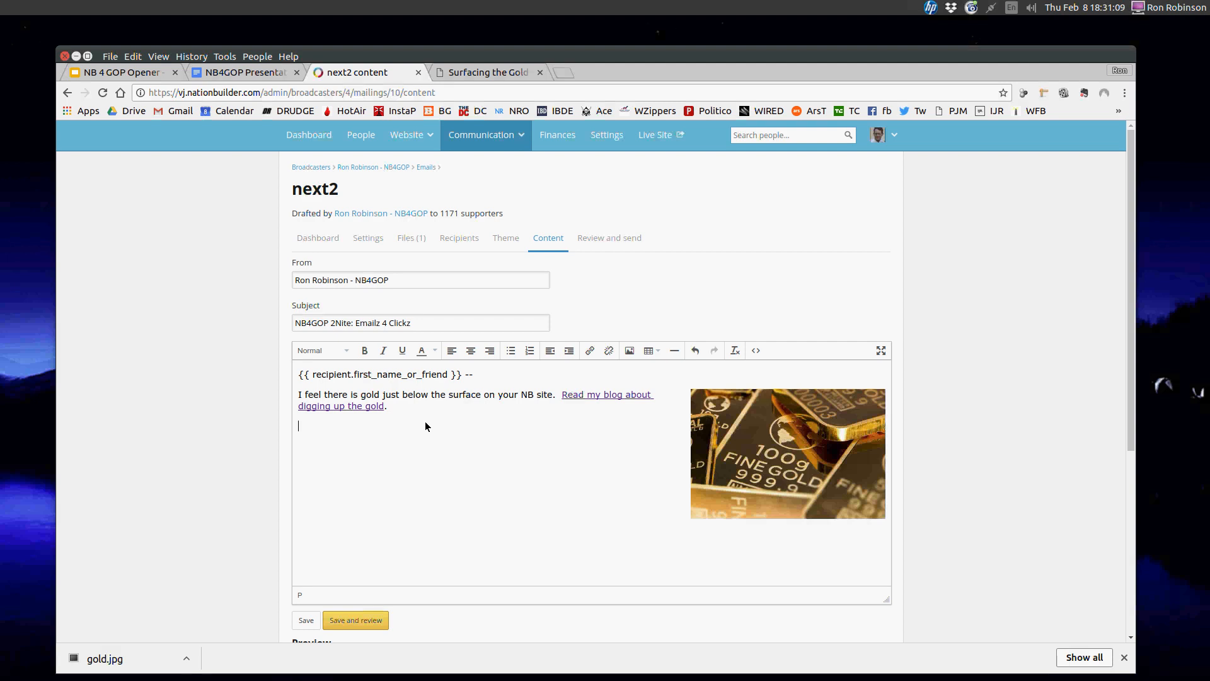
{"action": "type", "text": "See you in class tonight!"}
{"action": "key", "text": "Return"}
{"action": "type", "text": "Ron Robinson"}
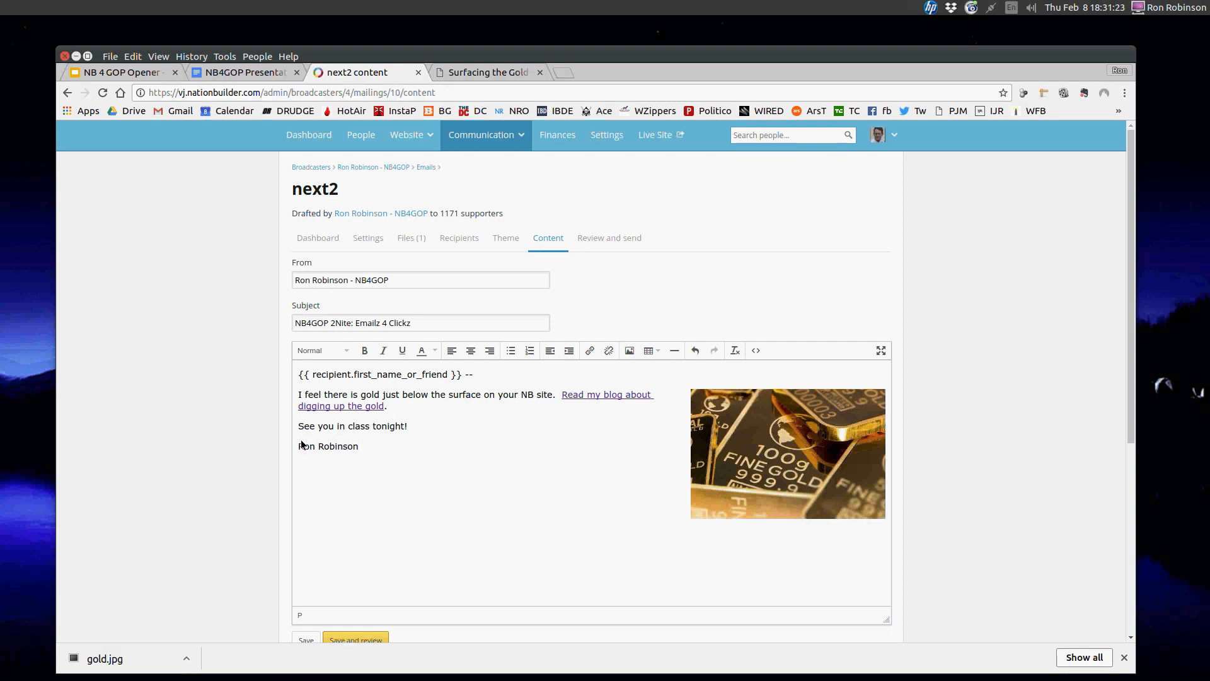
Save the next2 email's content to refresh its preview
{"action": "scroll", "coordinate": [230, 390], "scroll_direction": "down", "scroll_amount": 3}
{"action": "scroll", "coordinate": [194, 334], "scroll_direction": "down", "scroll_amount": 2}
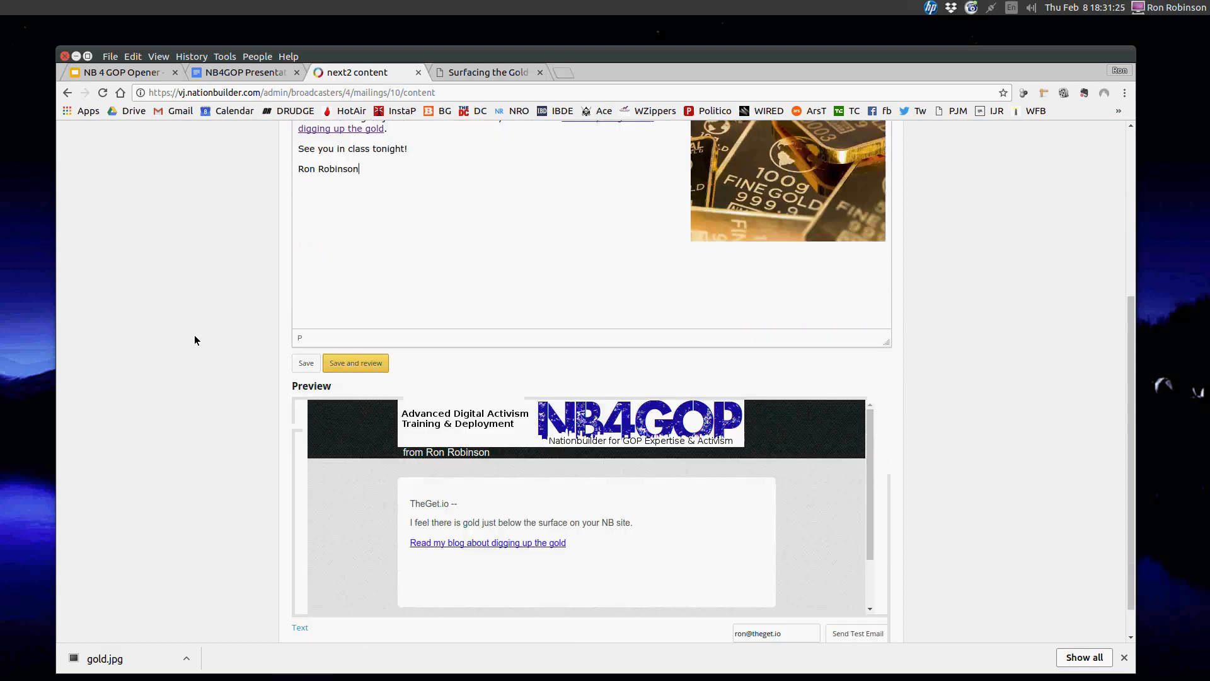
{"action": "left_click", "coordinate": [300, 346]}
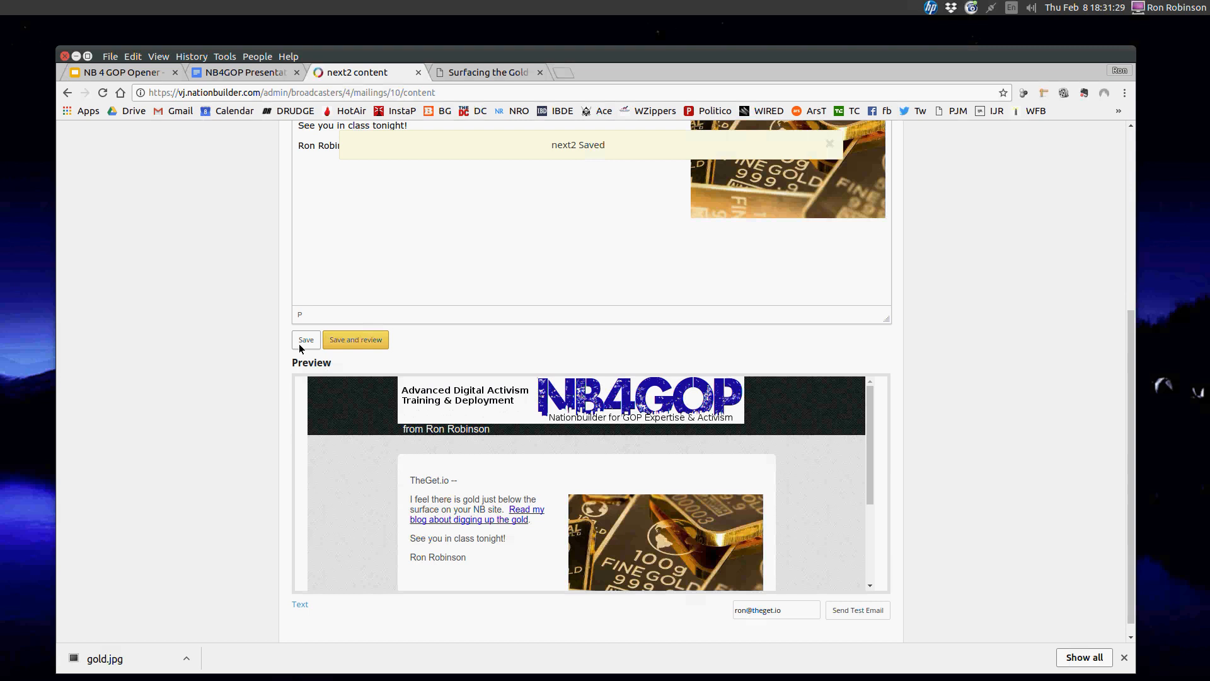
Examine the saved next2 email's preview and compare it with the content in the editor
{"action": "scroll", "coordinate": [214, 308], "scroll_direction": "down", "scroll_amount": 1}
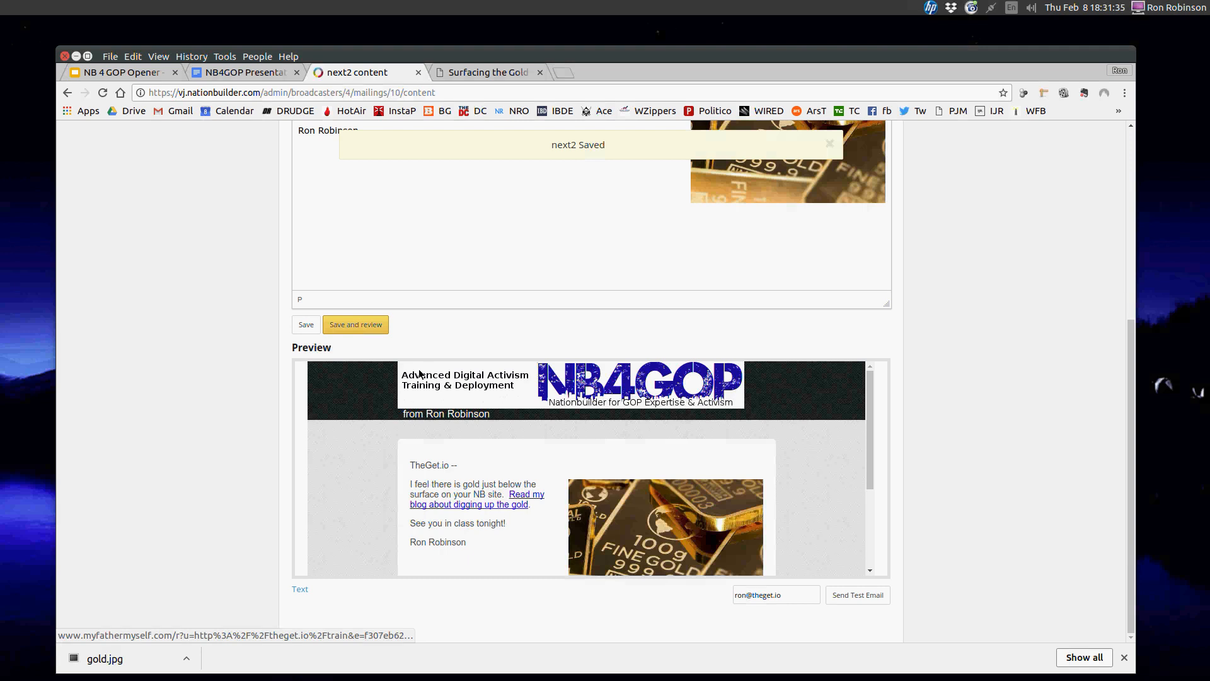
{"action": "scroll", "coordinate": [378, 429], "scroll_direction": "down", "scroll_amount": 3}
{"action": "scroll", "coordinate": [384, 429], "scroll_direction": "up", "scroll_amount": 3}
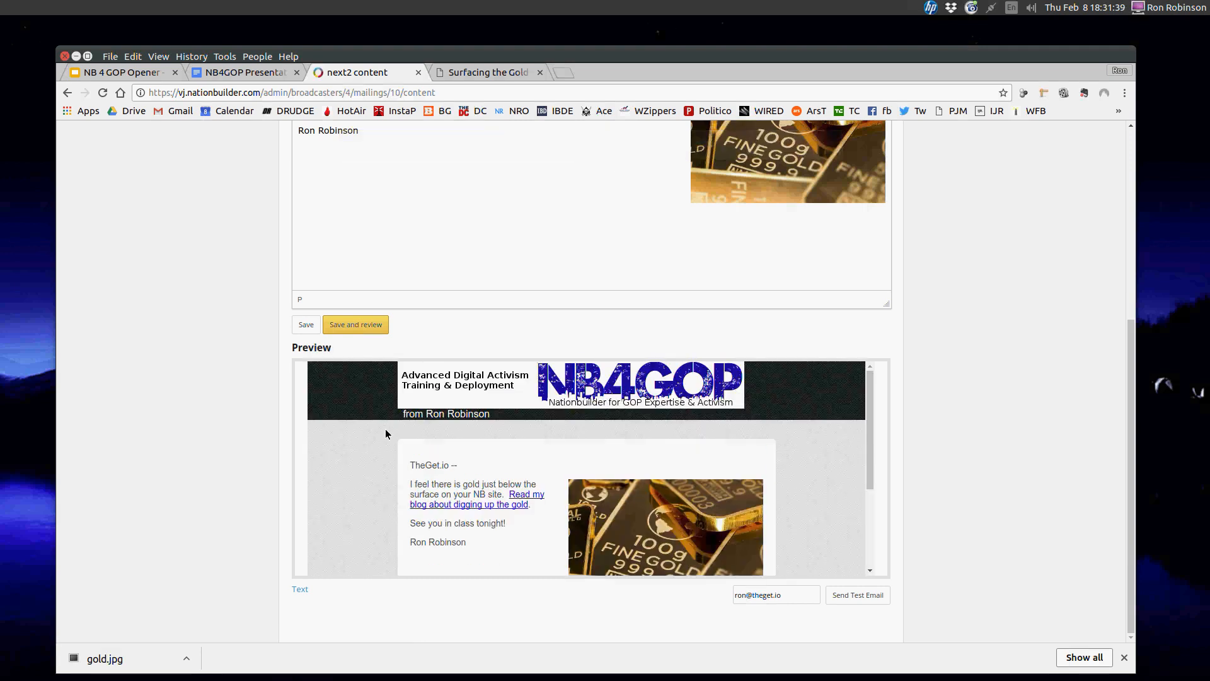
{"action": "scroll", "coordinate": [385, 428], "scroll_direction": "down", "scroll_amount": 2}
{"action": "scroll", "coordinate": [383, 430], "scroll_direction": "up", "scroll_amount": 5}
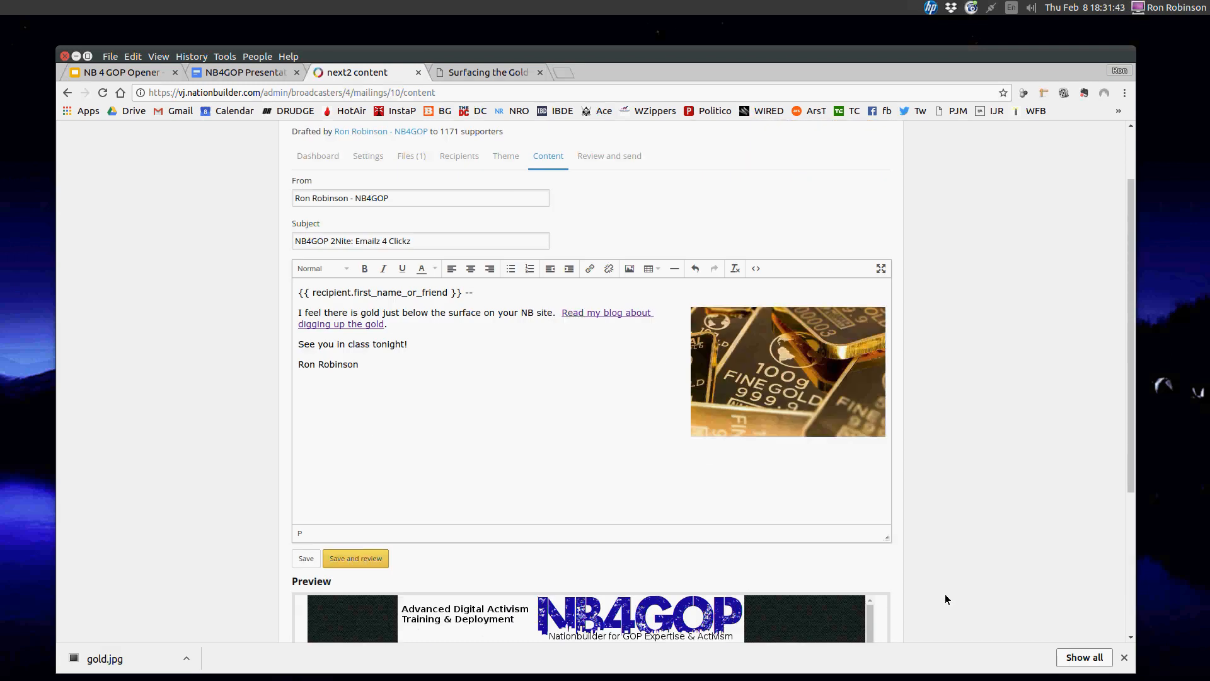
{"action": "scroll", "coordinate": [940, 548], "scroll_direction": "down", "scroll_amount": 4}
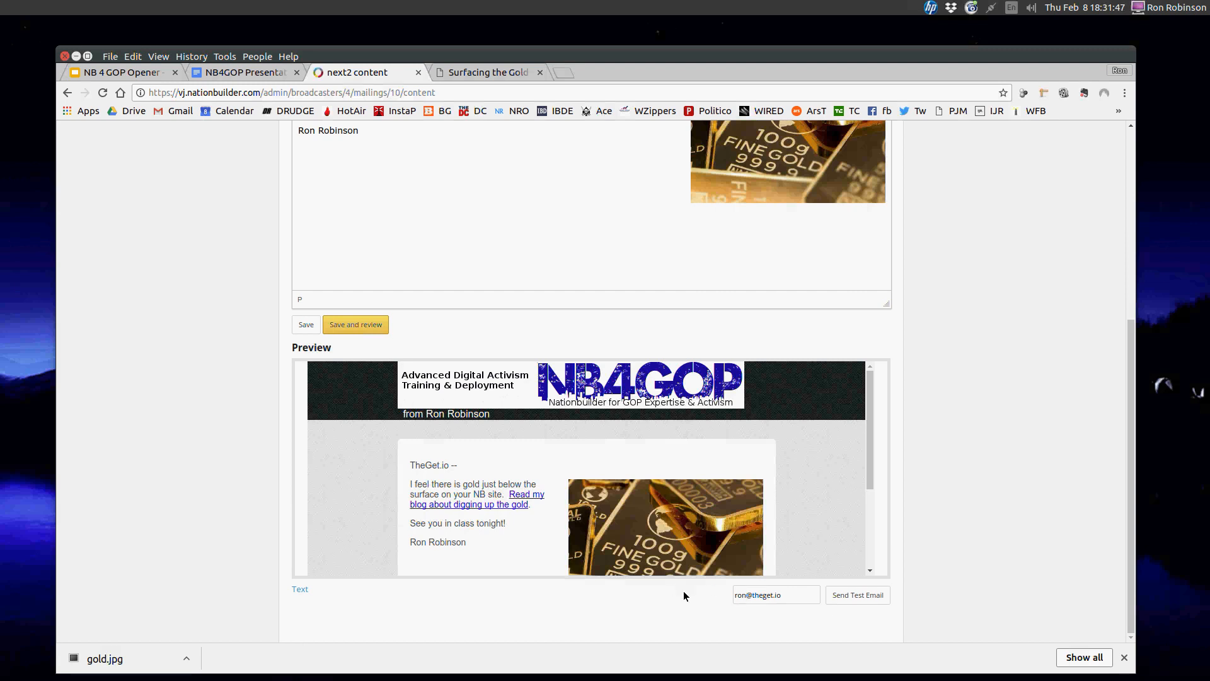
Check the recipient address in the test email field and send a test of the next2 email
{"action": "left_click", "coordinate": [878, 602]}
{"action": "left_click", "coordinate": [780, 595]}
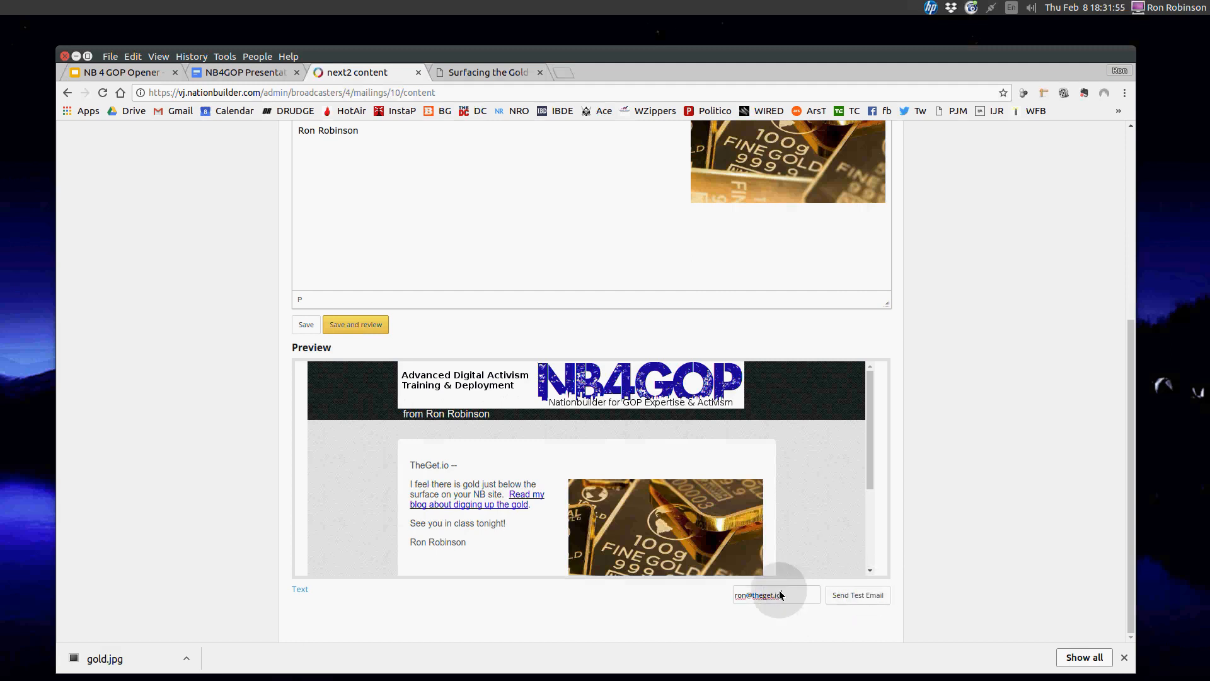
{"action": "left_click", "coordinate": [793, 596]}
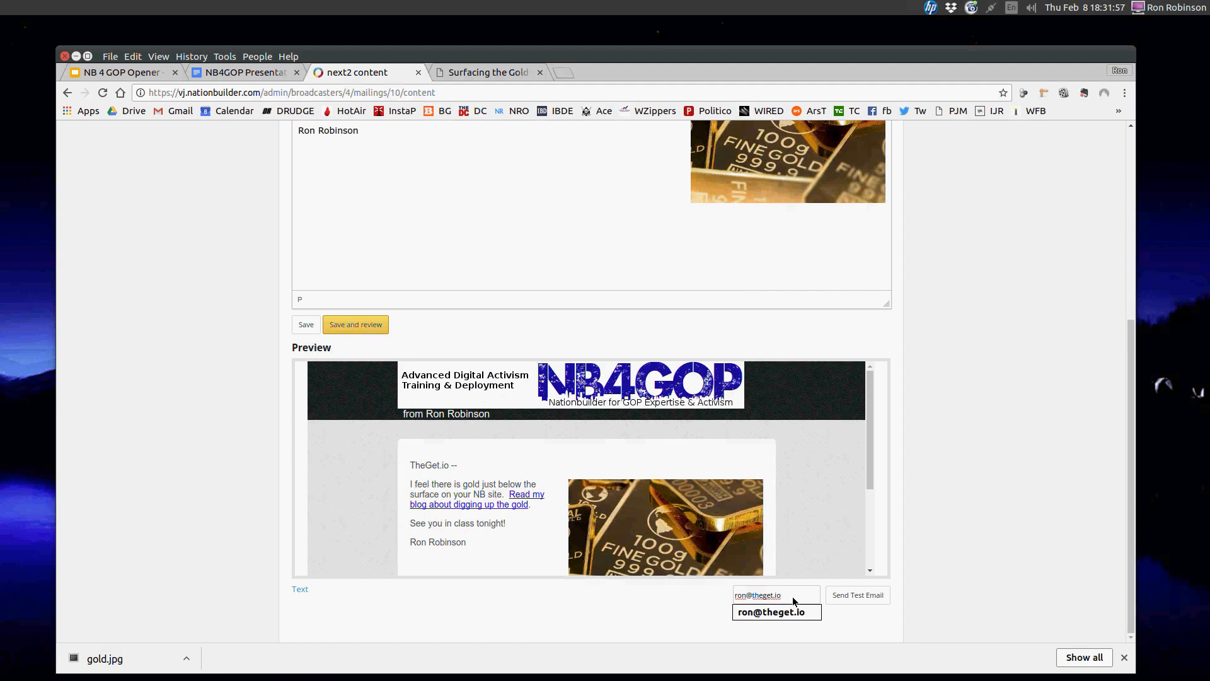
{"action": "left_click", "coordinate": [792, 596]}
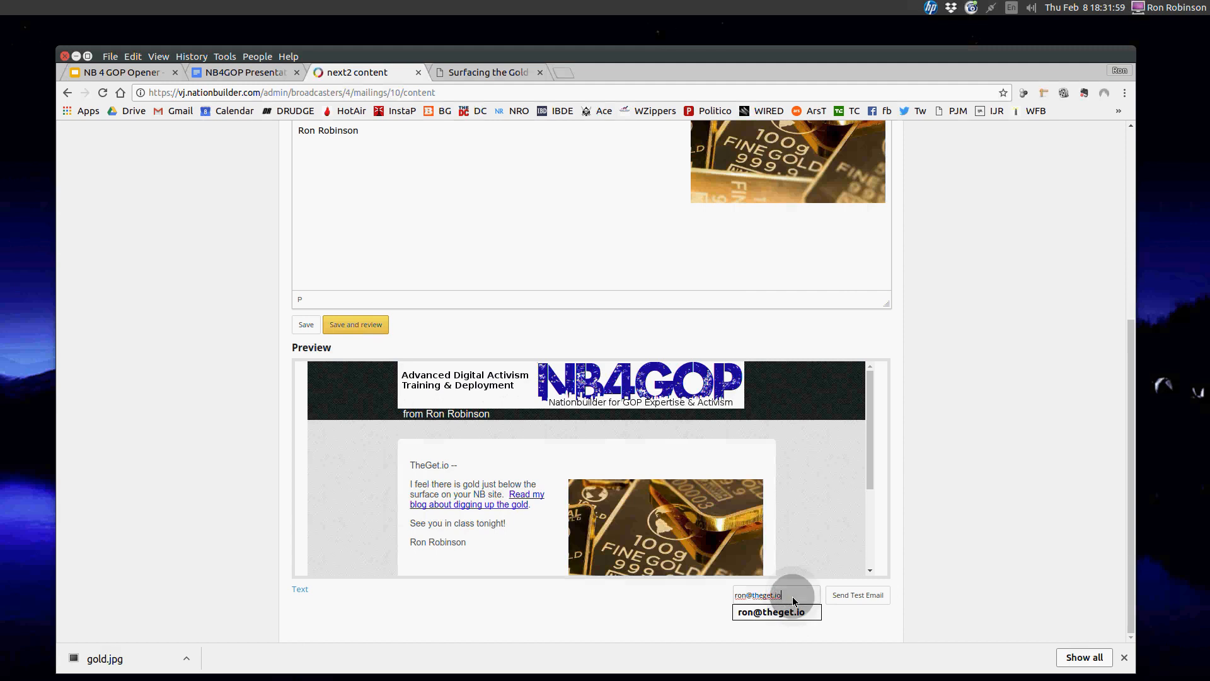
{"action": "left_click_drag", "start_coordinate": [793, 600], "coordinate": [691, 602]}
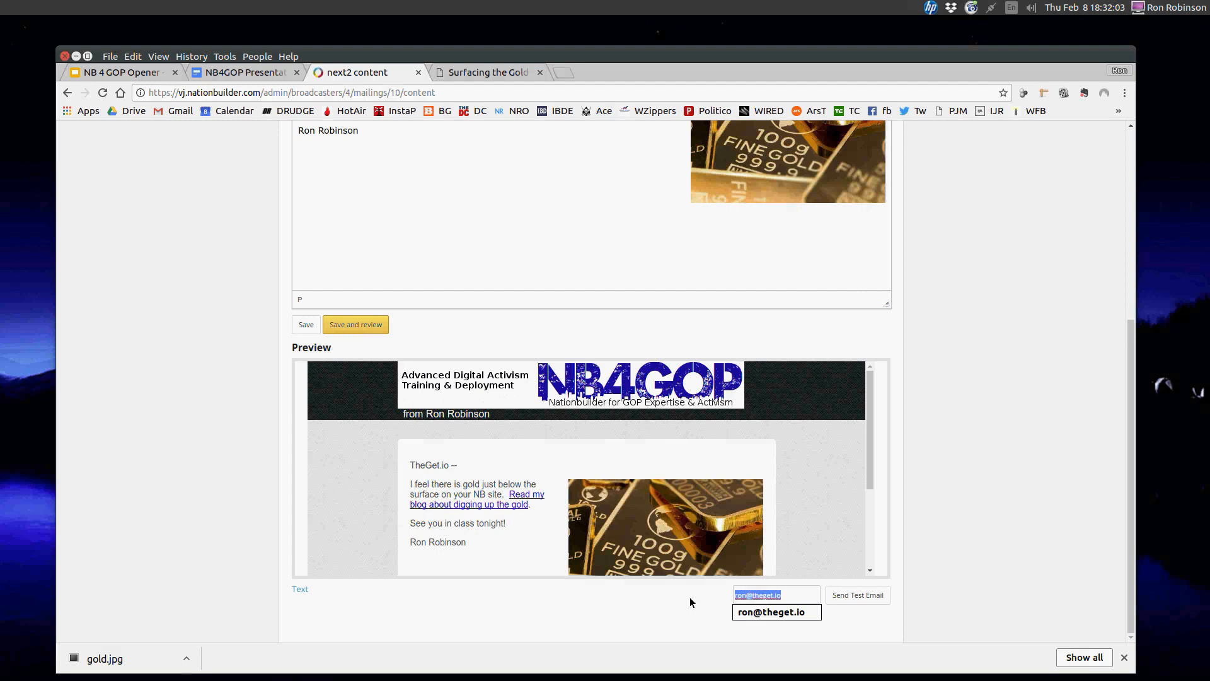
{"action": "left_click", "coordinate": [798, 599]}
{"action": "left_click", "coordinate": [798, 596]}
{"action": "left_click", "coordinate": [804, 595]}
{"action": "left_click", "coordinate": [869, 600]}
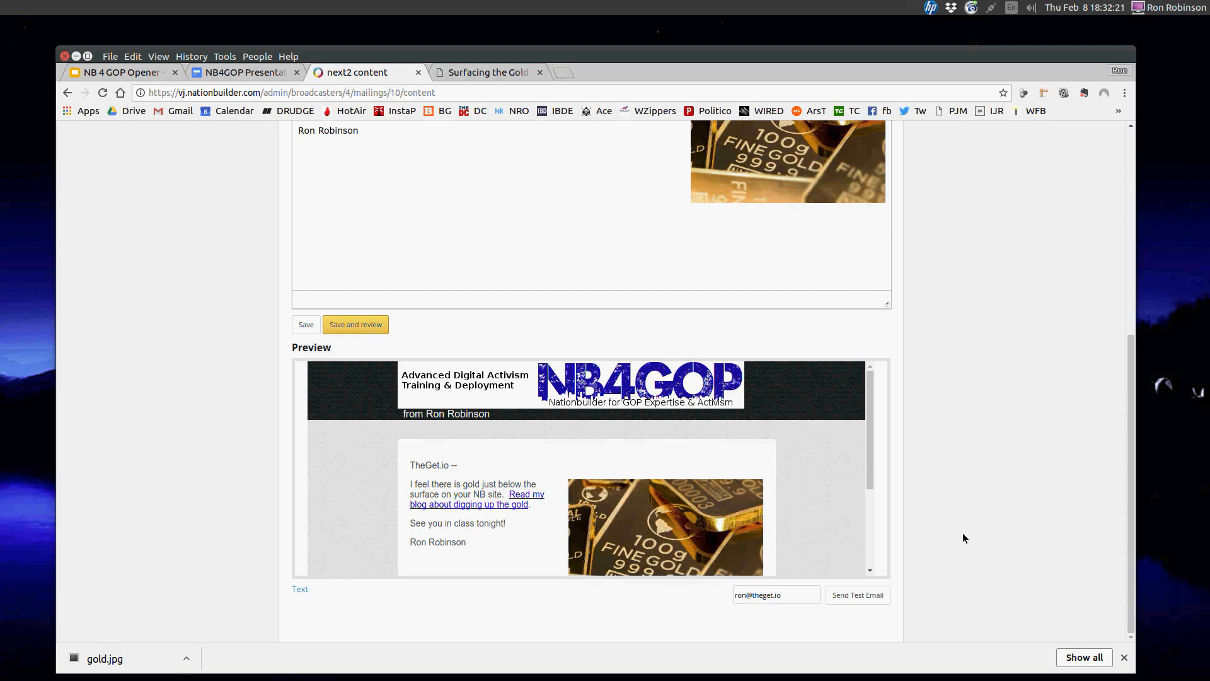
Check the preview's unsubscribe footer, and review the privacy error and email scam alert slides in the NB 4 GOP Opener presentation
{"action": "left_click_drag", "start_coordinate": [871, 474], "coordinate": [873, 567]}
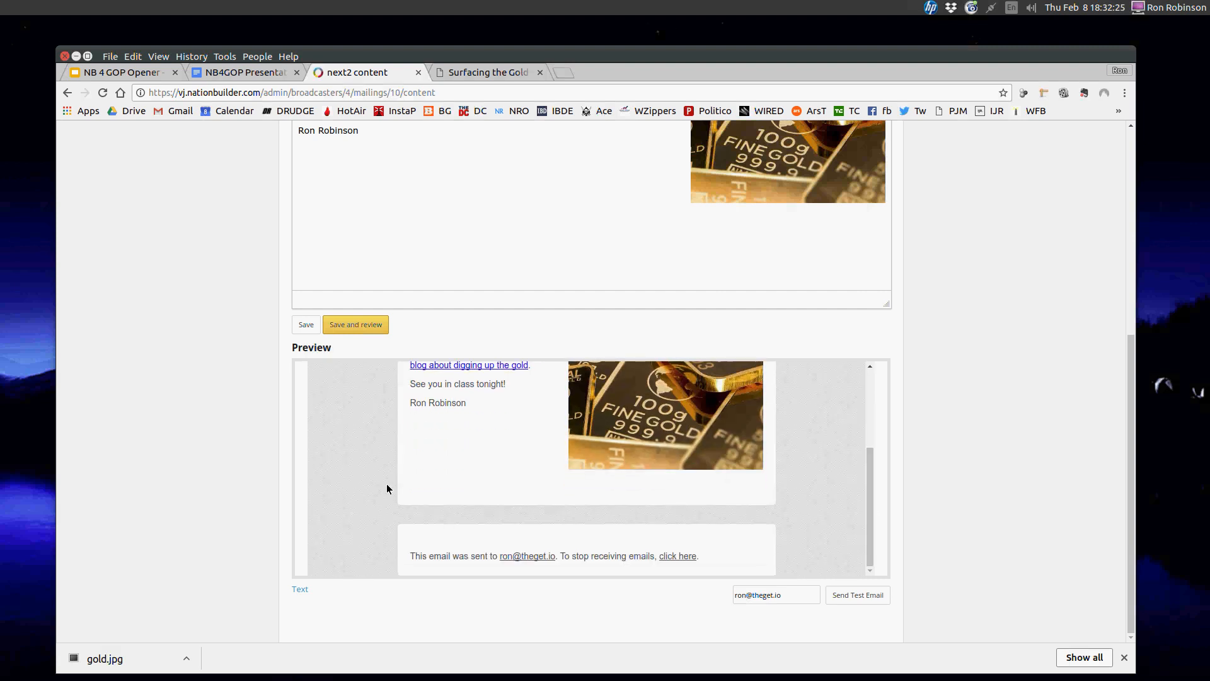
{"action": "scroll", "coordinate": [139, 449], "scroll_direction": "up", "scroll_amount": 4}
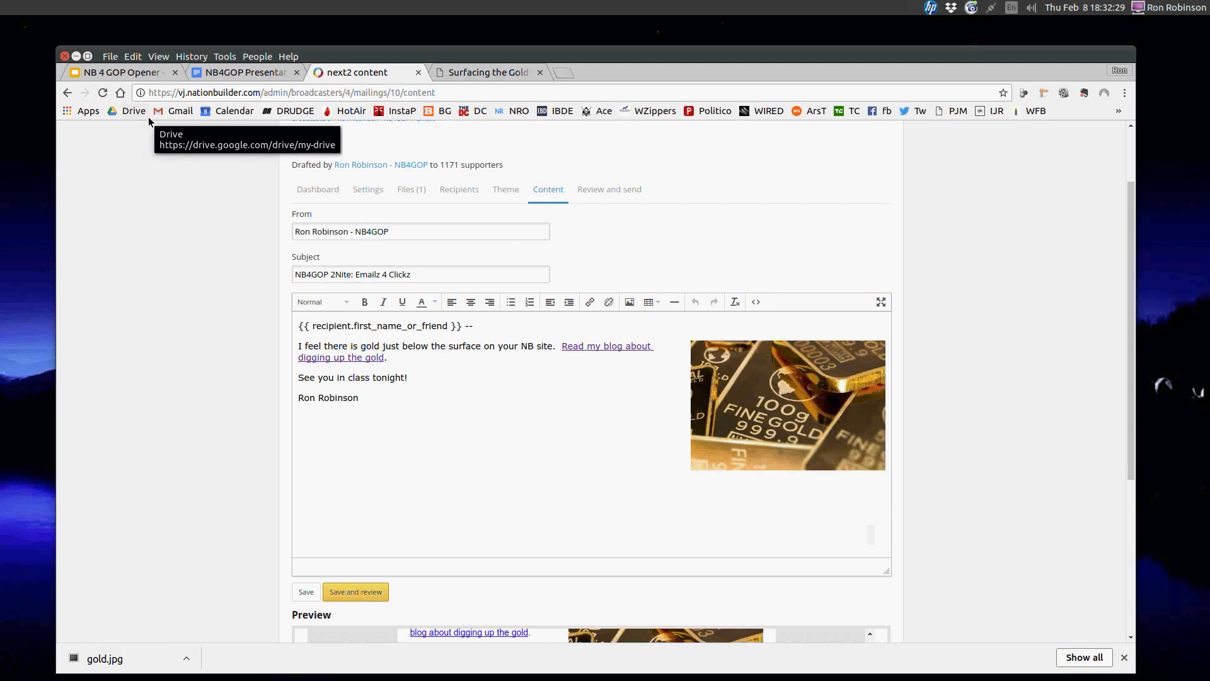
{"action": "left_click", "coordinate": [131, 76]}
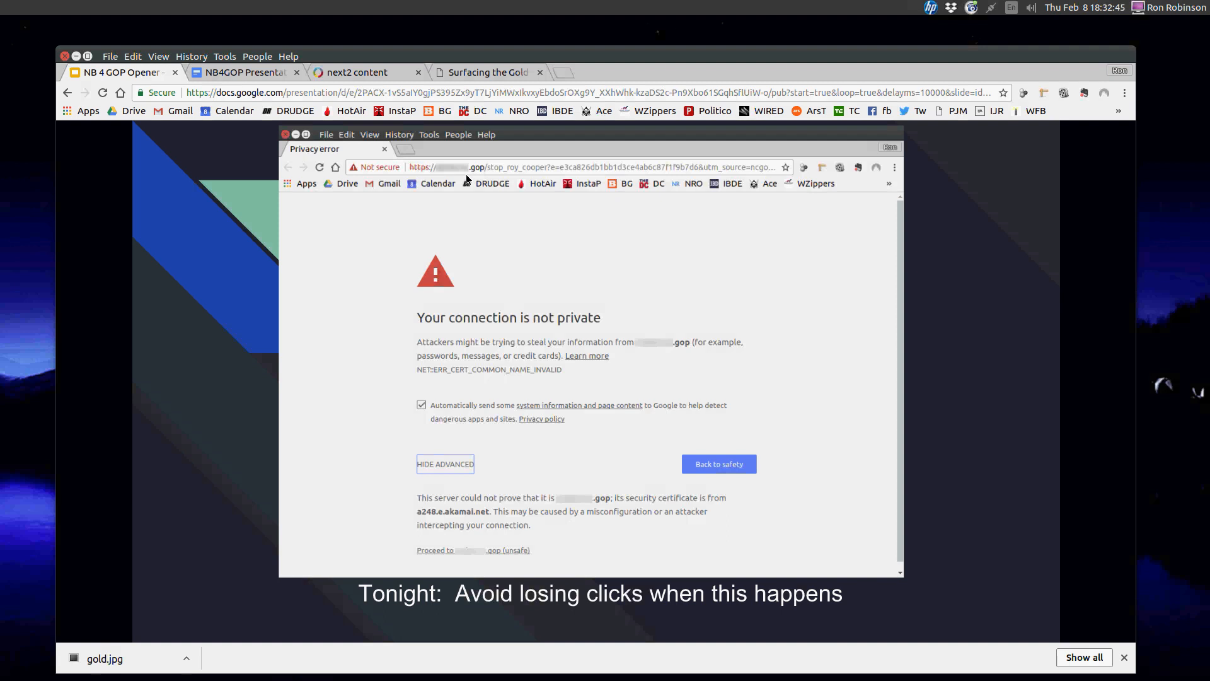
{"action": "mouse_move", "coordinate": [173, 615]}
{"action": "left_click", "coordinate": [169, 611]}
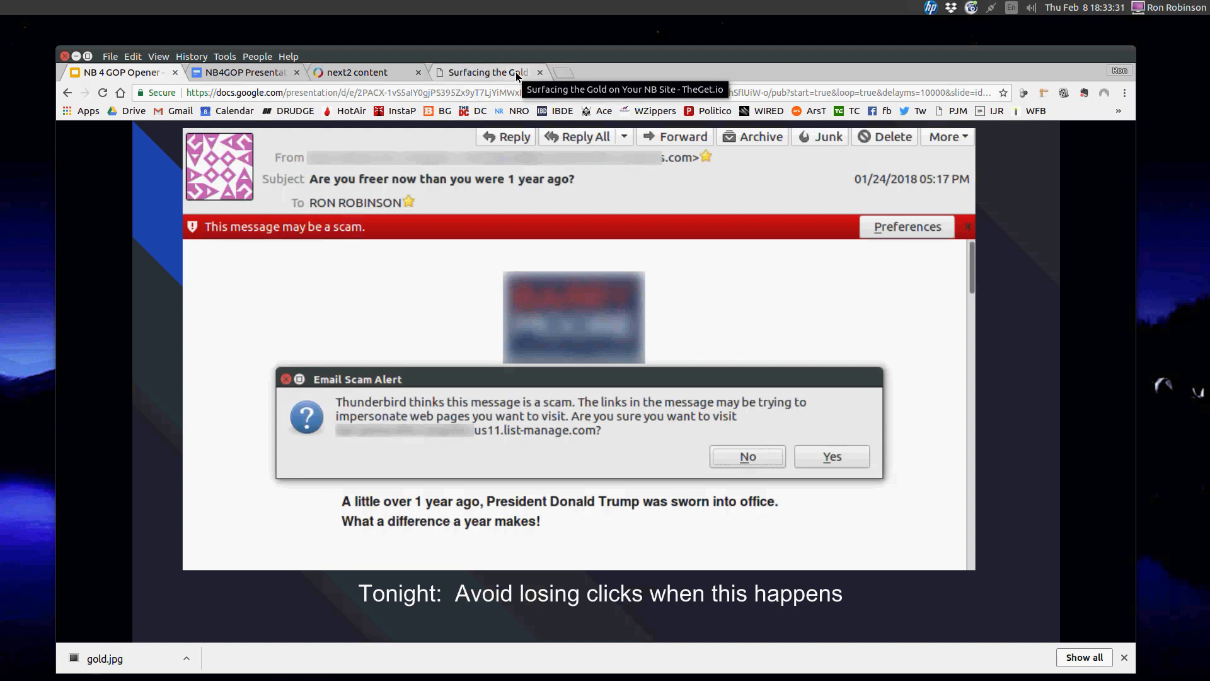
Return to the next2 email and compare its sender, subject and body with the rendered preview
{"action": "left_click", "coordinate": [376, 73]}
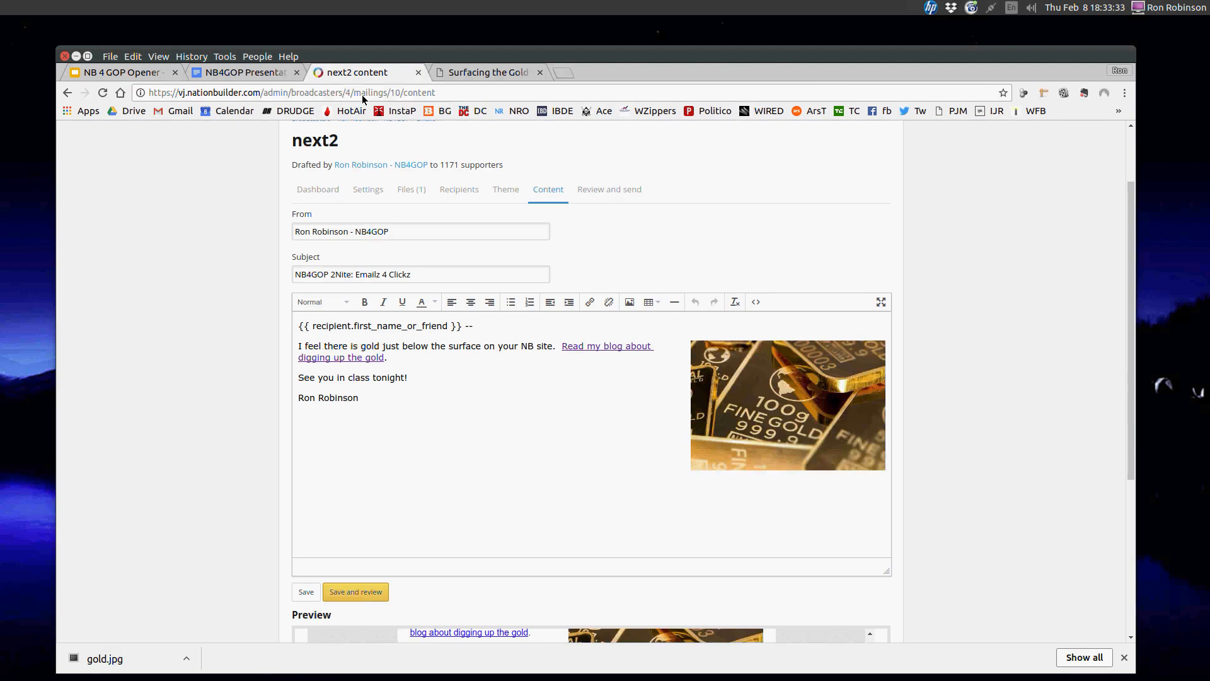
{"action": "scroll", "coordinate": [251, 326], "scroll_direction": "down", "scroll_amount": 4}
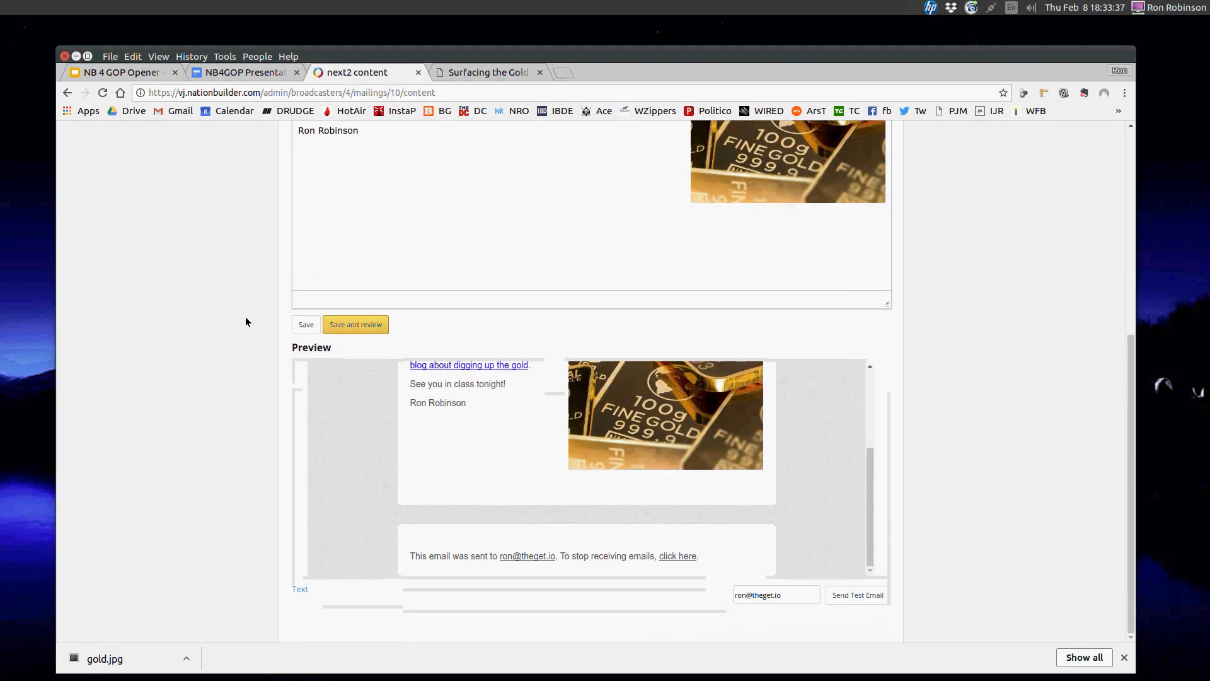
{"action": "scroll", "coordinate": [244, 315], "scroll_direction": "up", "scroll_amount": 4}
{"action": "scroll", "coordinate": [242, 312], "scroll_direction": "up", "scroll_amount": 1}
{"action": "scroll", "coordinate": [241, 312], "scroll_direction": "down", "scroll_amount": 6}
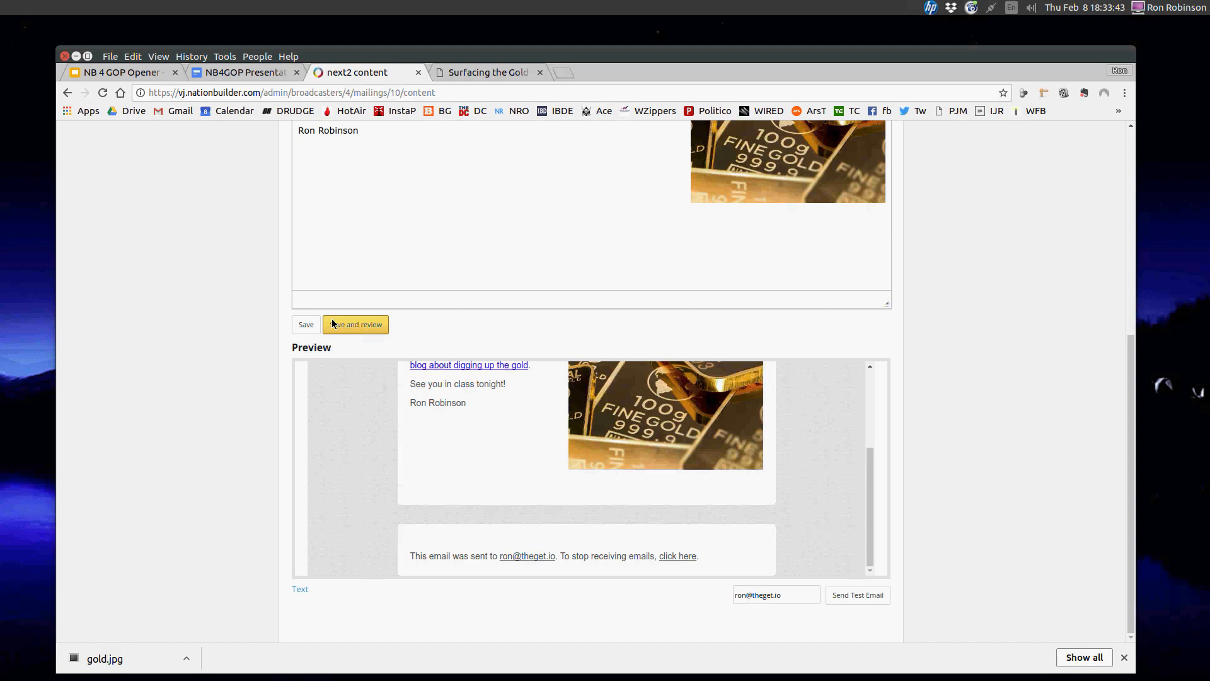
{"action": "scroll", "coordinate": [217, 306], "scroll_direction": "up", "scroll_amount": 4}
{"action": "scroll", "coordinate": [215, 306], "scroll_direction": "down", "scroll_amount": 3}
{"action": "scroll", "coordinate": [204, 299], "scroll_direction": "down", "scroll_amount": 2}
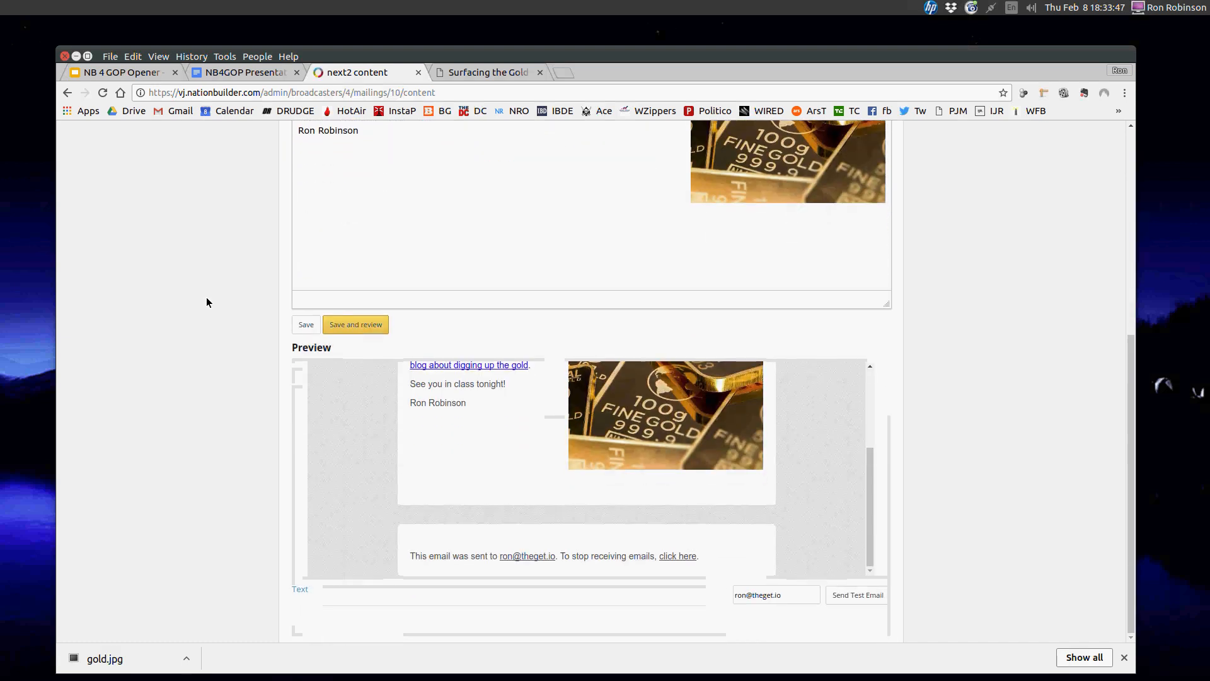
{"action": "scroll", "coordinate": [185, 300], "scroll_direction": "up", "scroll_amount": 3}
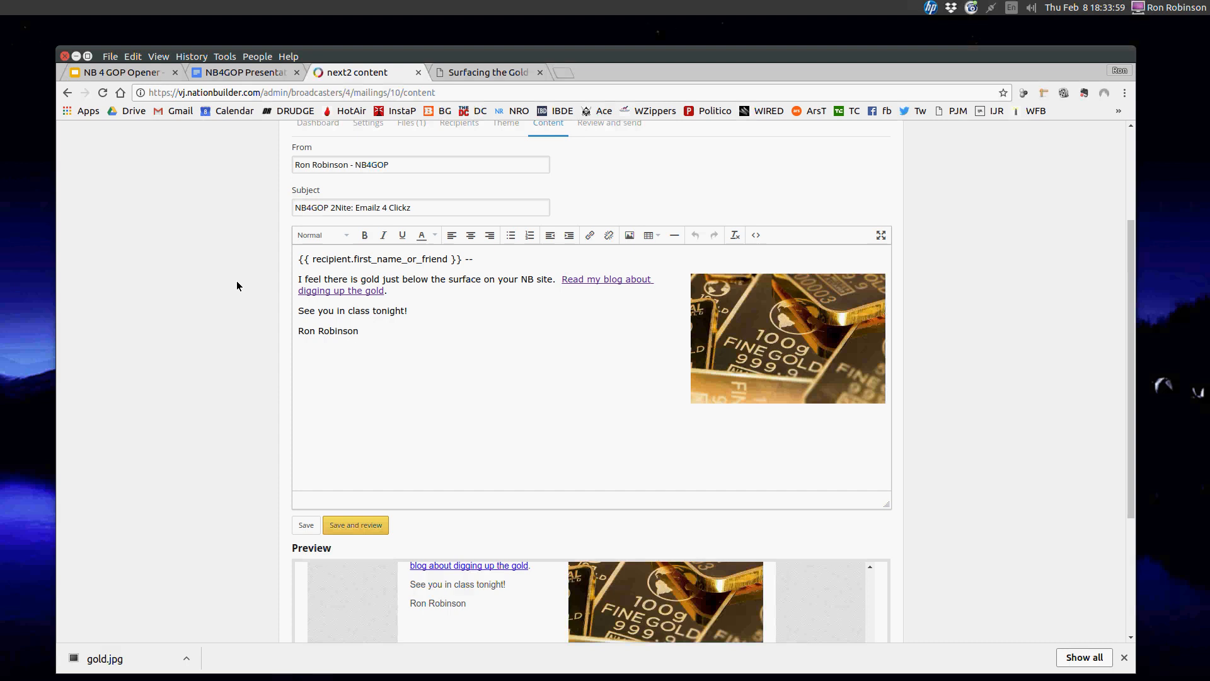
{"action": "scroll", "coordinate": [235, 280], "scroll_direction": "down", "scroll_amount": 4}
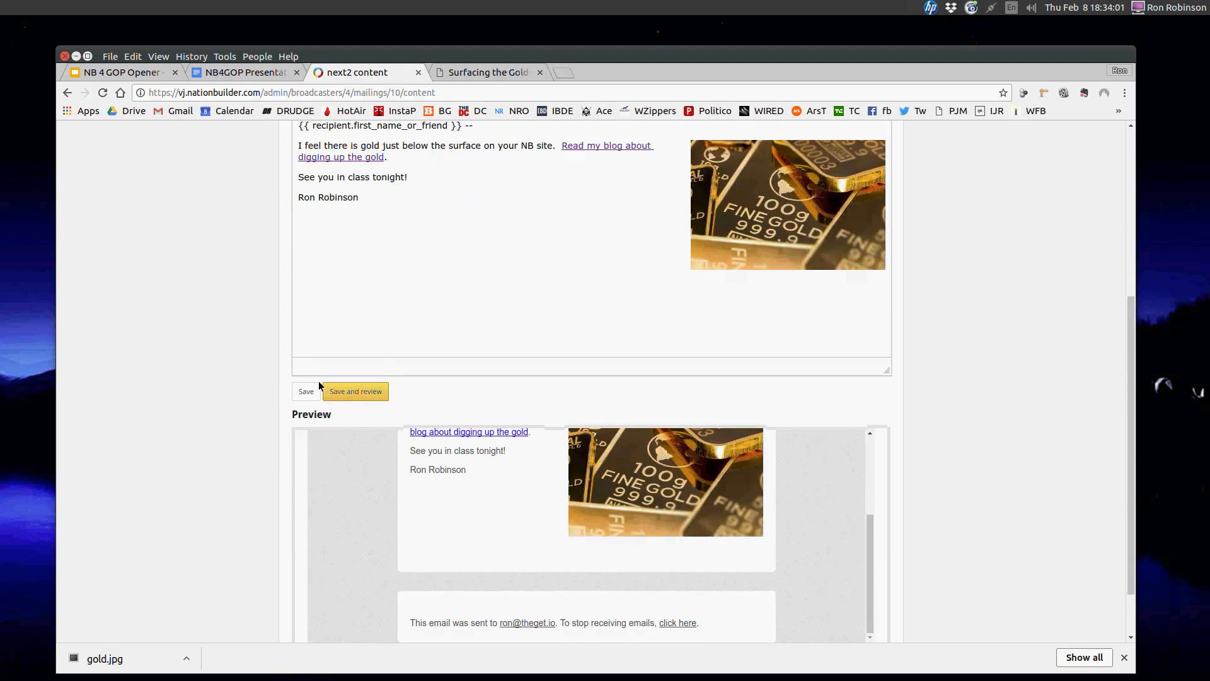
Save the next2 email for review and inspect its HTML and plain text versions, subject and recipients
{"action": "left_click", "coordinate": [348, 394]}
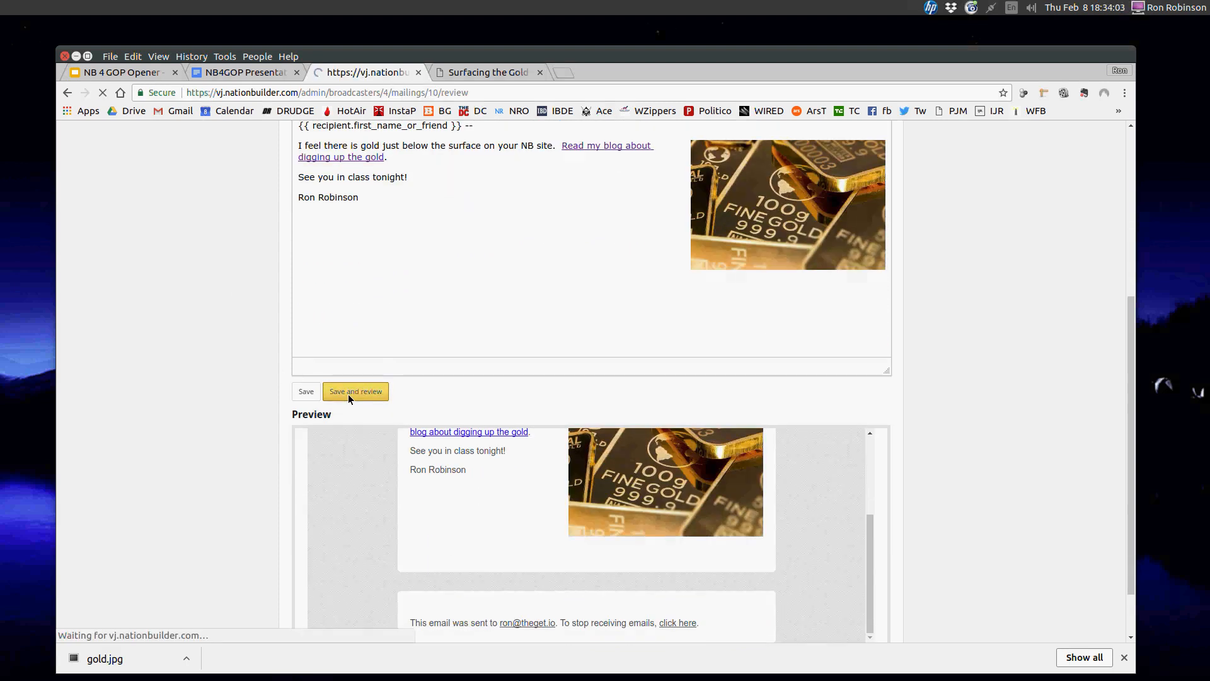
{"action": "scroll", "coordinate": [203, 262], "scroll_direction": "down", "scroll_amount": 2}
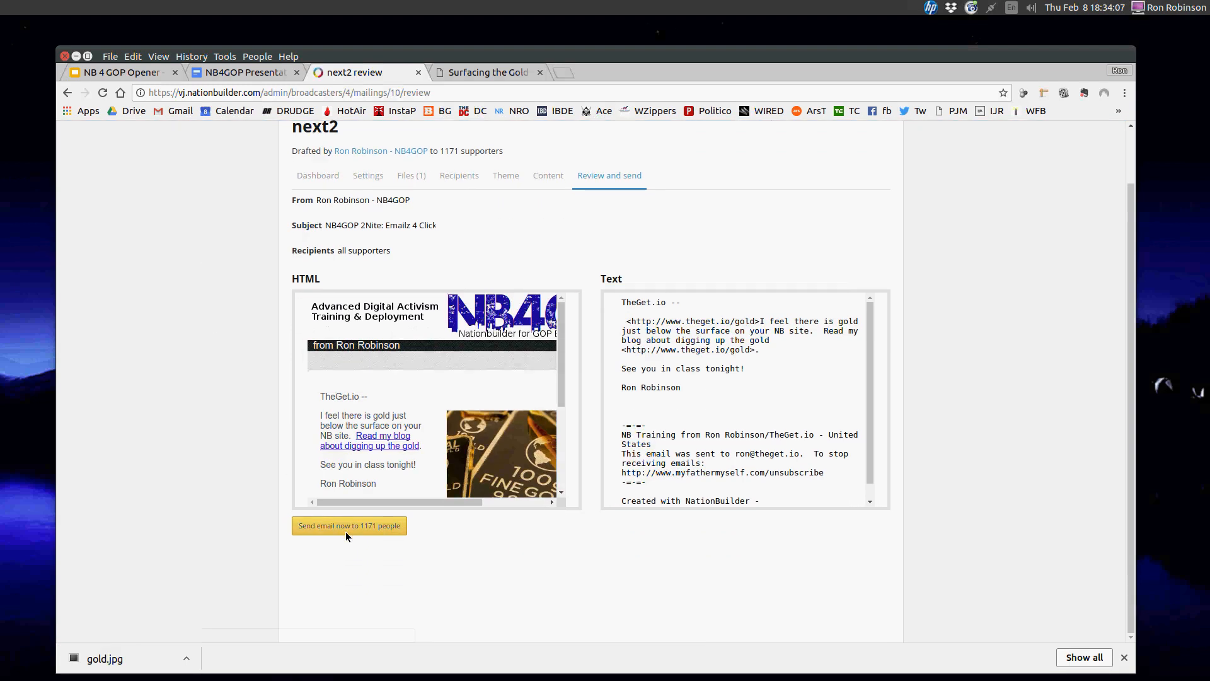
{"action": "left_click_drag", "start_coordinate": [561, 347], "coordinate": [562, 318]}
{"action": "scroll", "coordinate": [225, 459], "scroll_direction": "up", "scroll_amount": 2}
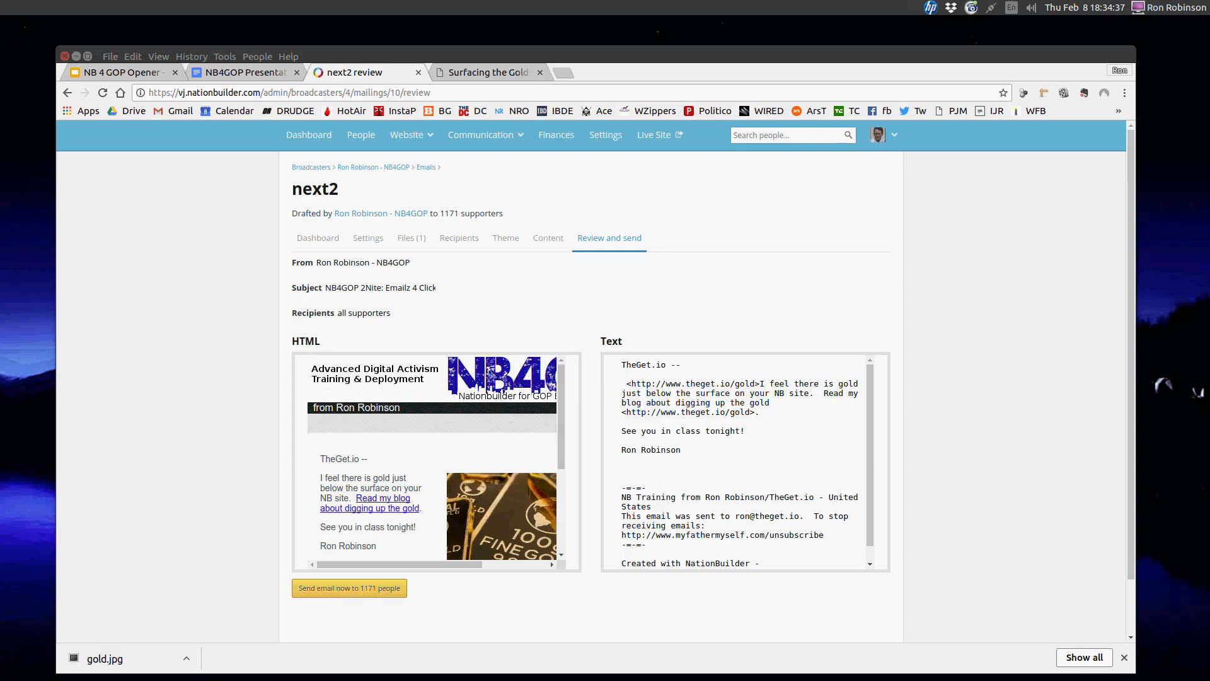
{"action": "scroll", "coordinate": [97, 243], "scroll_direction": "down", "scroll_amount": 2}
{"action": "scroll", "coordinate": [99, 242], "scroll_direction": "up", "scroll_amount": 2}
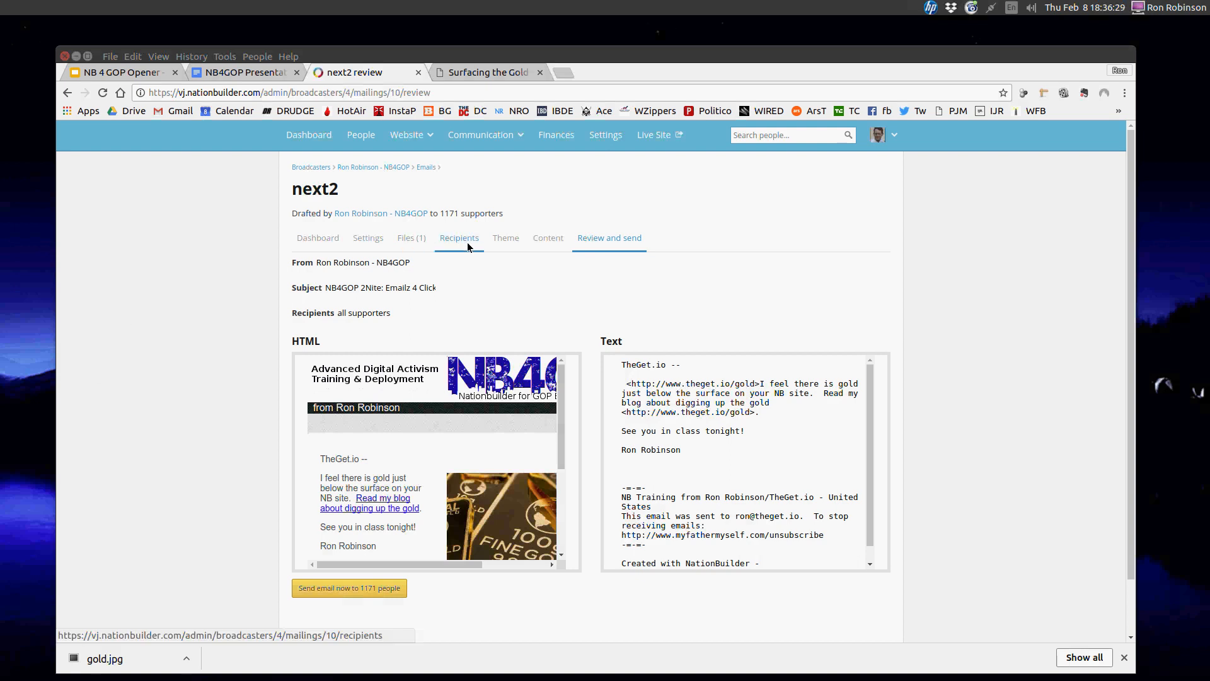
Reopen the next2 email's content and go over its subject line, gold bar image and body text
{"action": "left_click", "coordinate": [552, 239]}
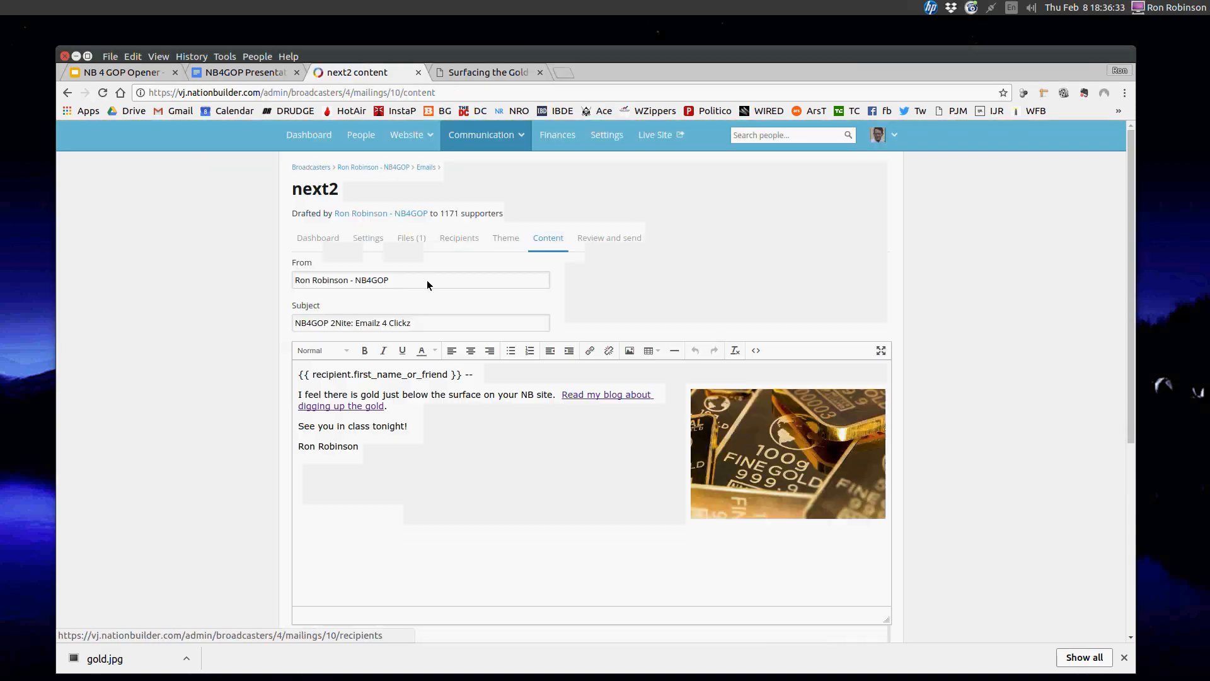
{"action": "left_click_drag", "start_coordinate": [419, 324], "coordinate": [263, 326]}
{"action": "left_click", "coordinate": [263, 326]}
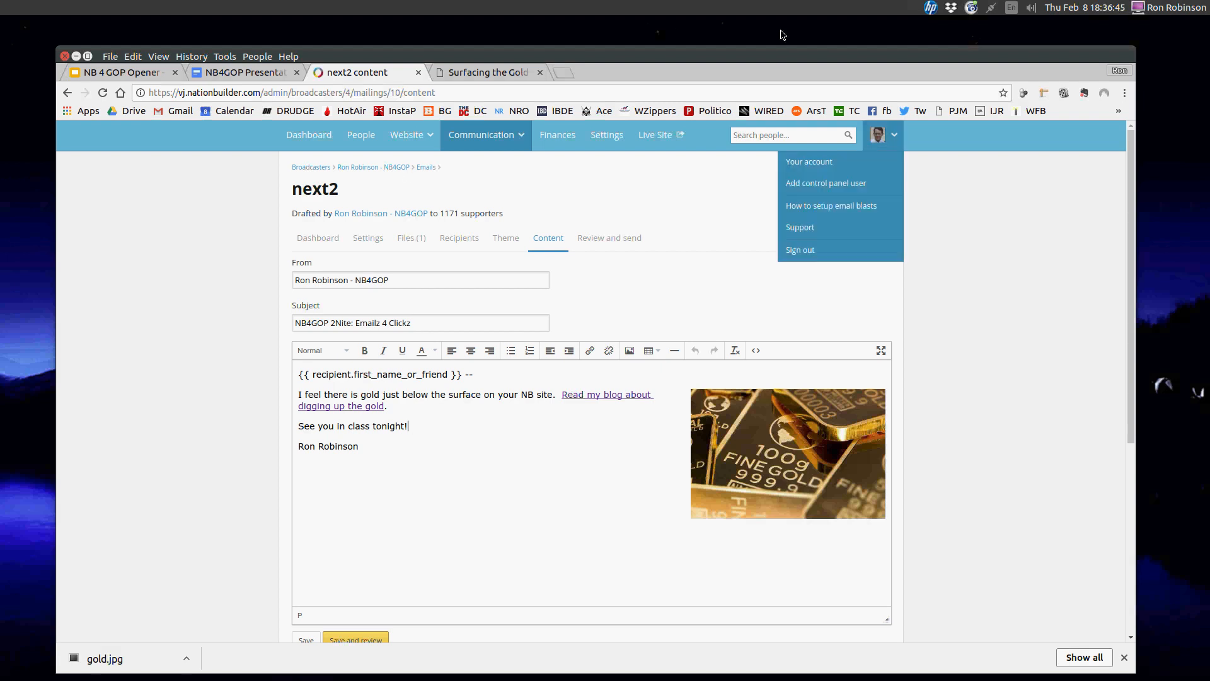
{"action": "left_click", "coordinate": [763, 455]}
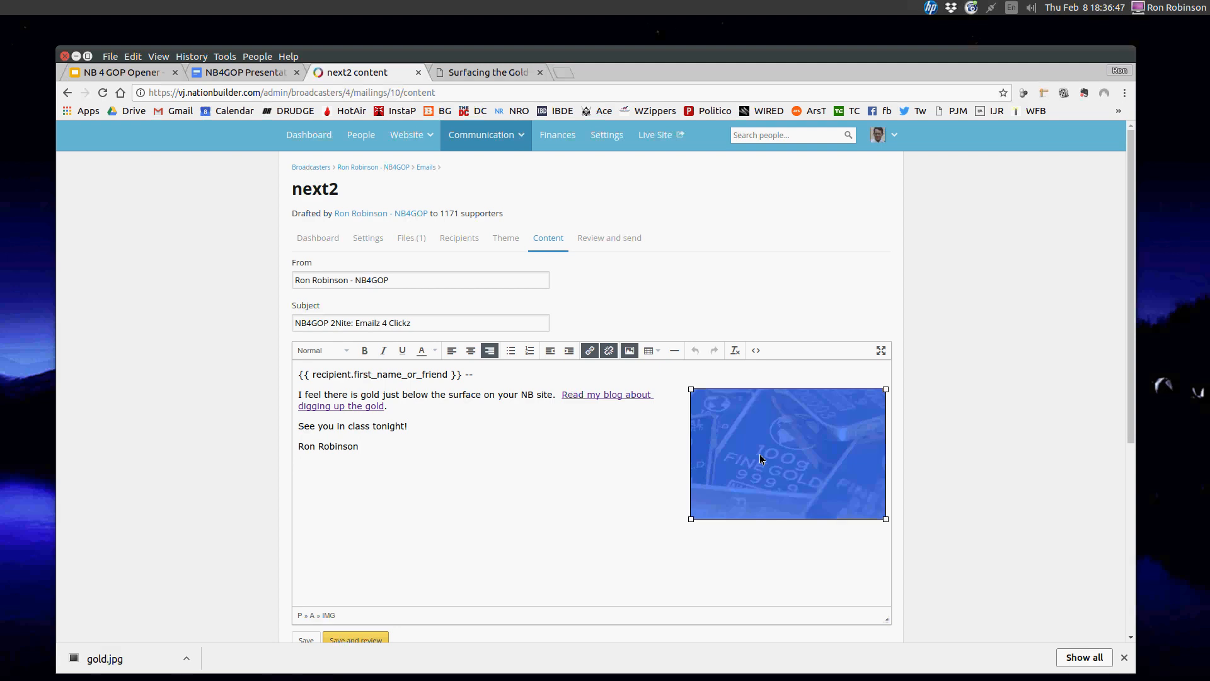
{"action": "left_click", "coordinate": [414, 427]}
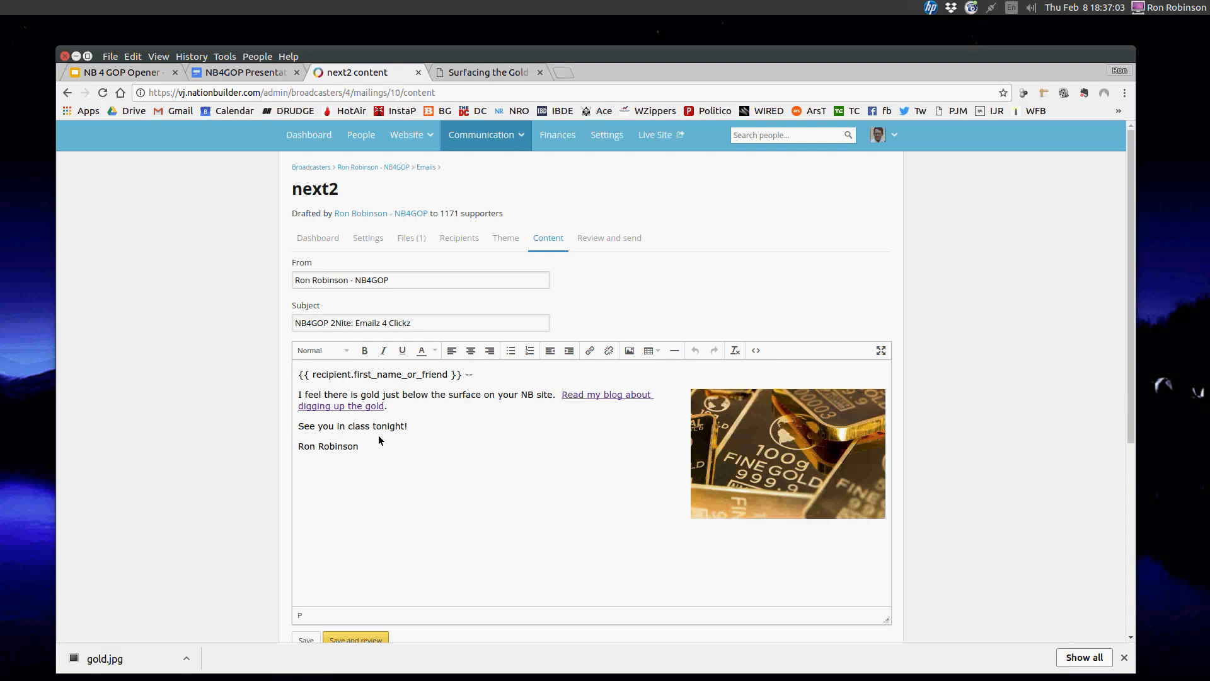
{"action": "left_click_drag", "start_coordinate": [376, 448], "coordinate": [293, 391]}
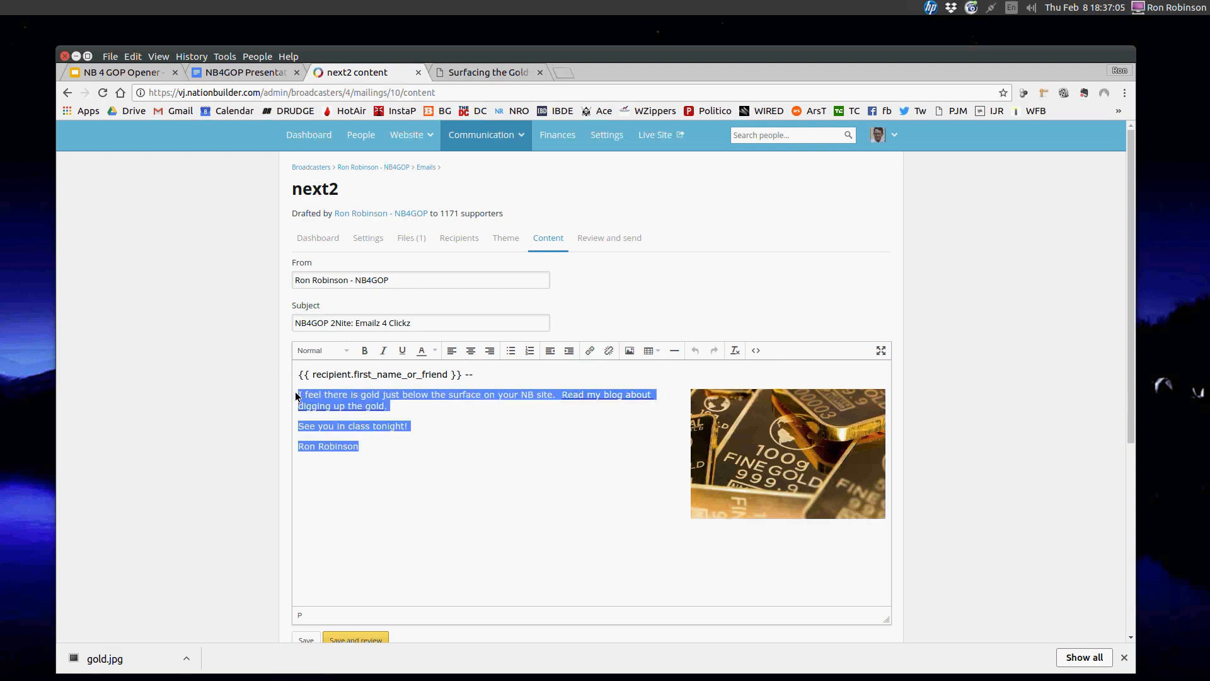
{"action": "left_click", "coordinate": [763, 469]}
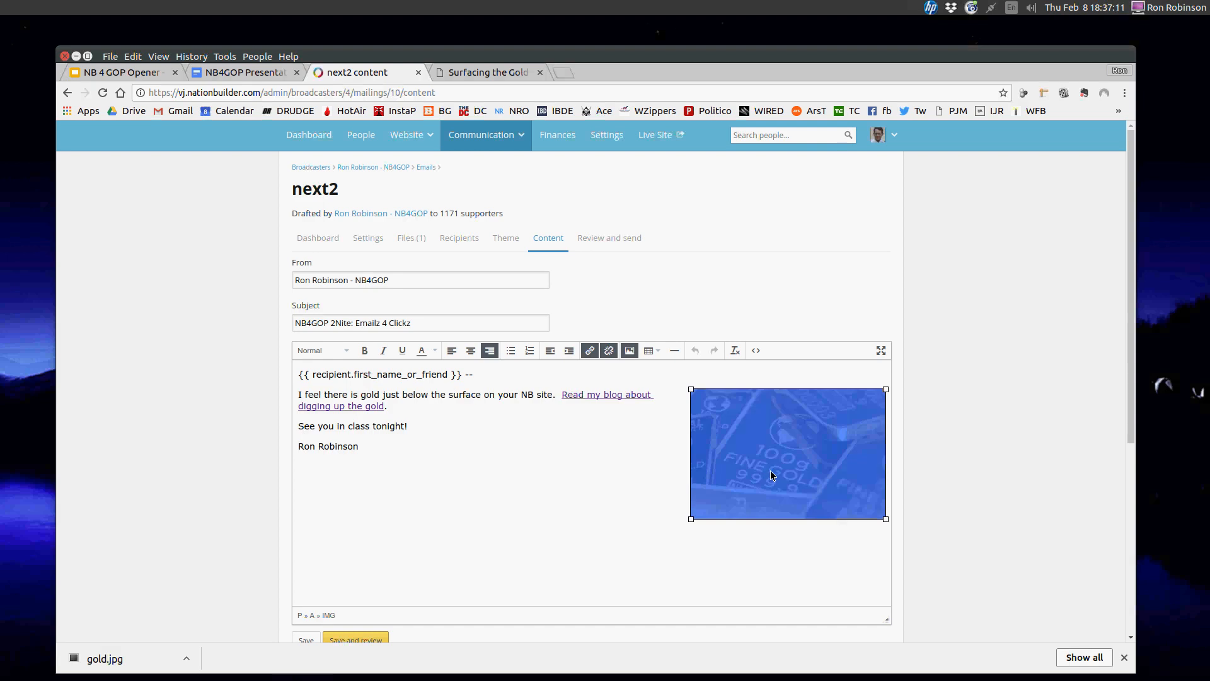
{"action": "left_click", "coordinate": [316, 430]}
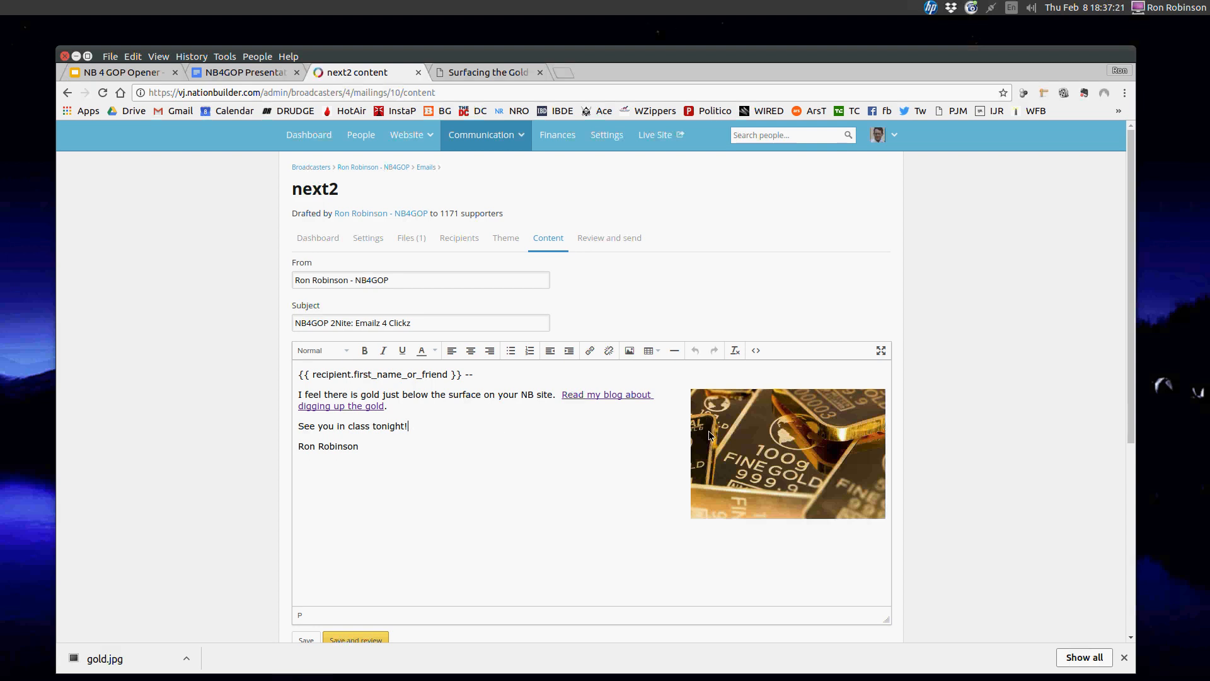
Shrink the gold bar image proportionally until the whole blog sentence fits on one line beside it
{"action": "left_click", "coordinate": [752, 473]}
{"action": "left_click_drag", "start_coordinate": [691, 519], "coordinate": [726, 498]}
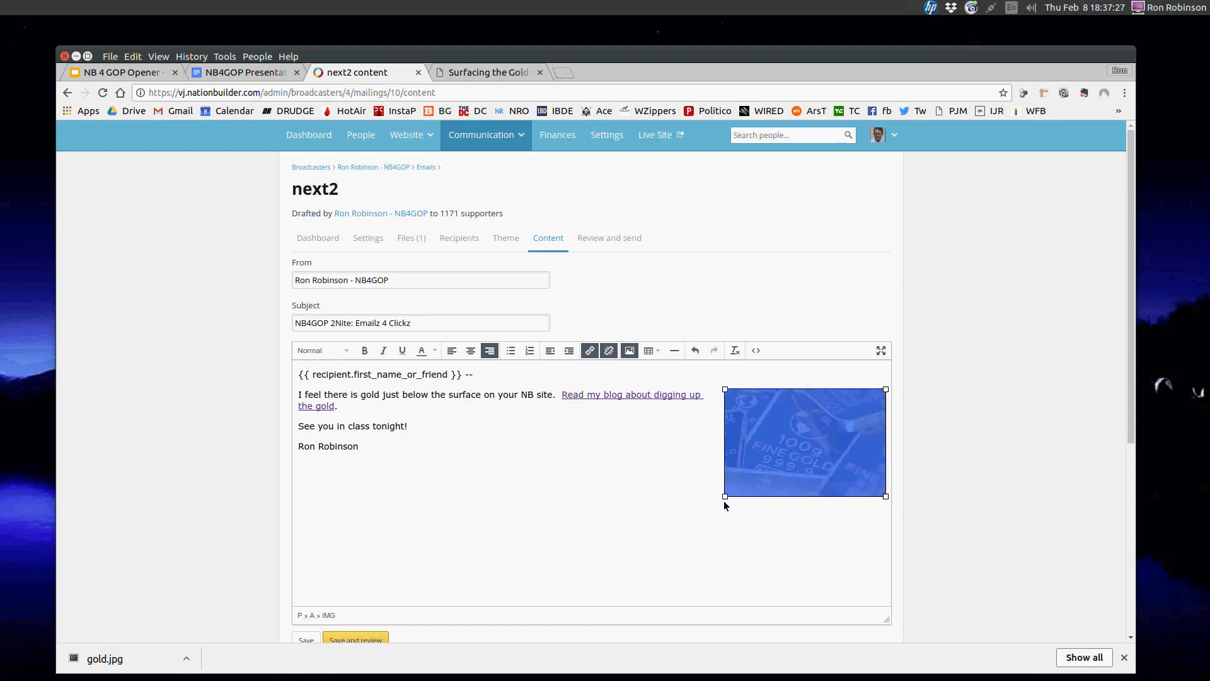
{"action": "left_click_drag", "start_coordinate": [725, 498], "coordinate": [739, 472]}
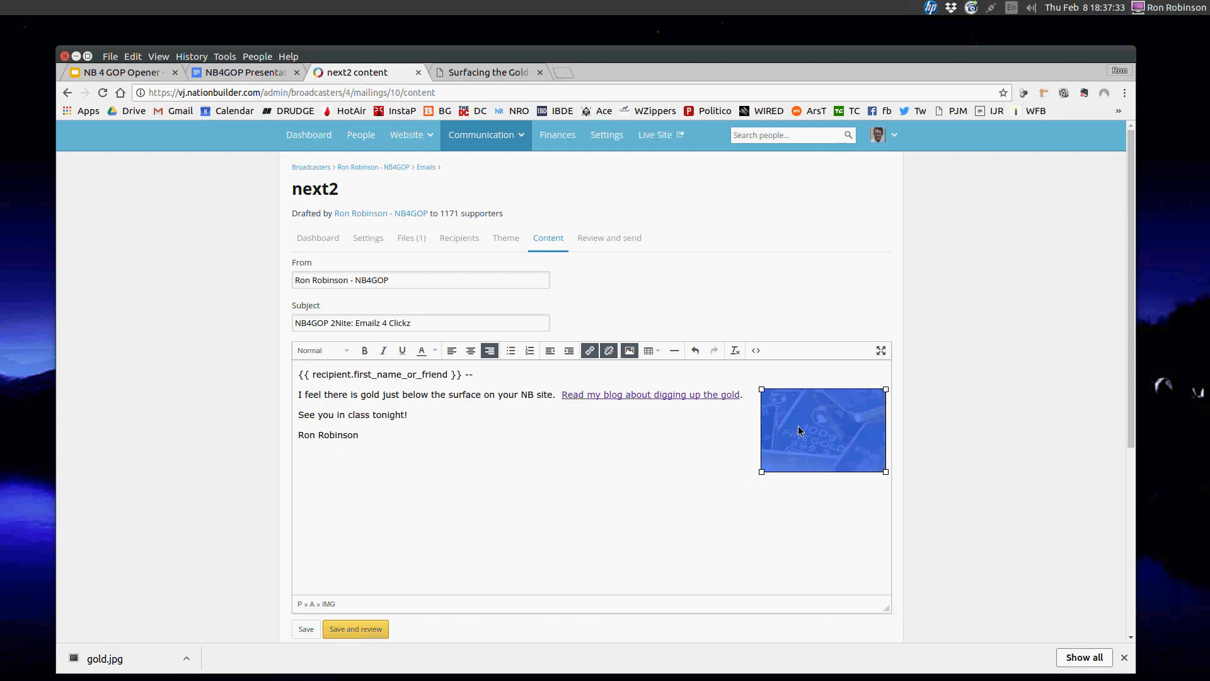
{"action": "left_click", "coordinate": [421, 418]}
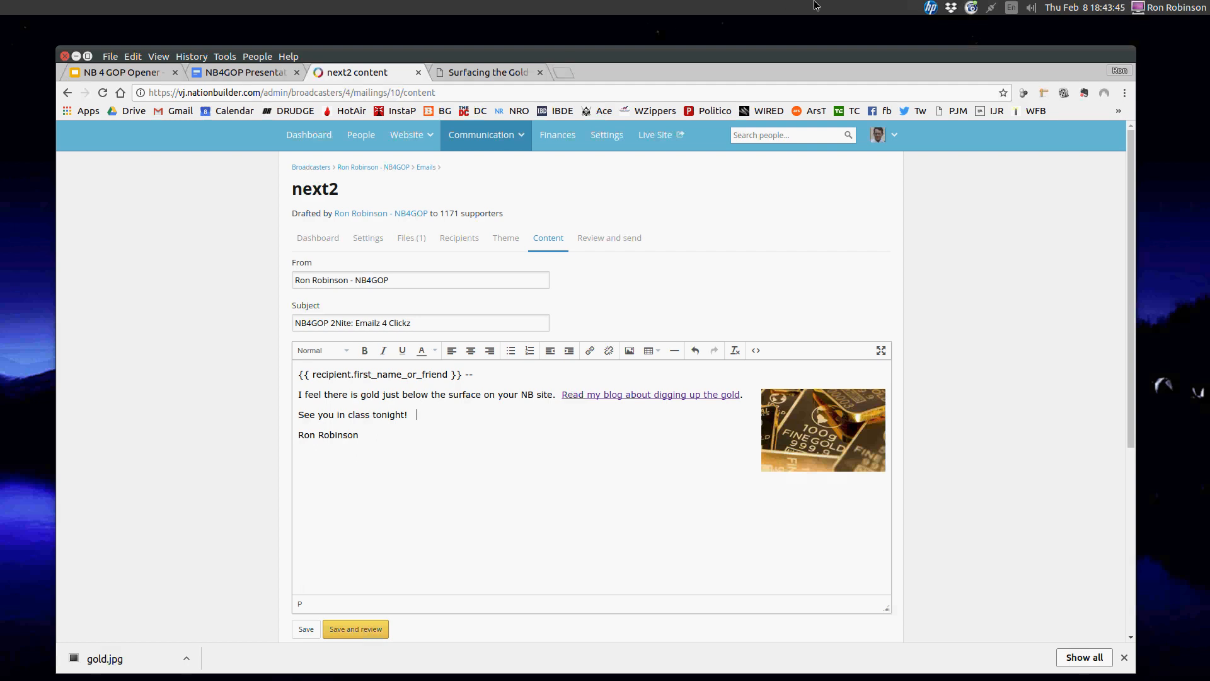
Switch to the Surfacing the Gold blog page and highlight the /gold part of its address
{"action": "left_click", "coordinate": [468, 70]}
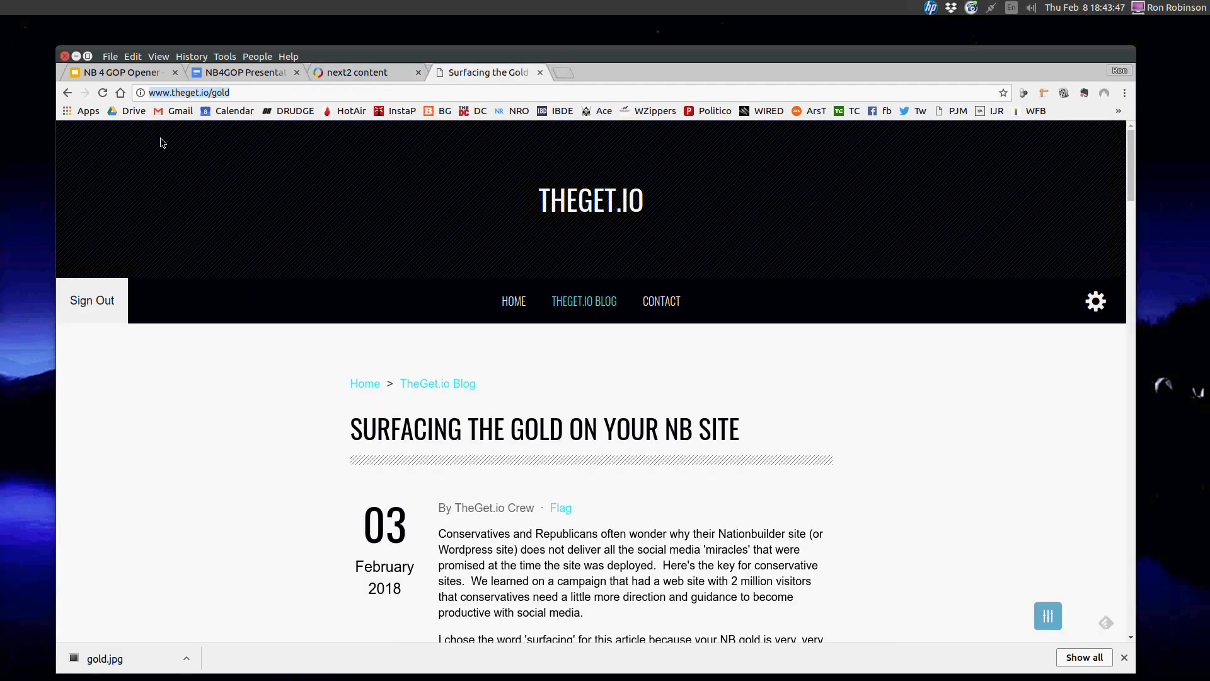
{"action": "left_click", "coordinate": [210, 93]}
{"action": "left_click_drag", "start_coordinate": [210, 93], "coordinate": [230, 94]}
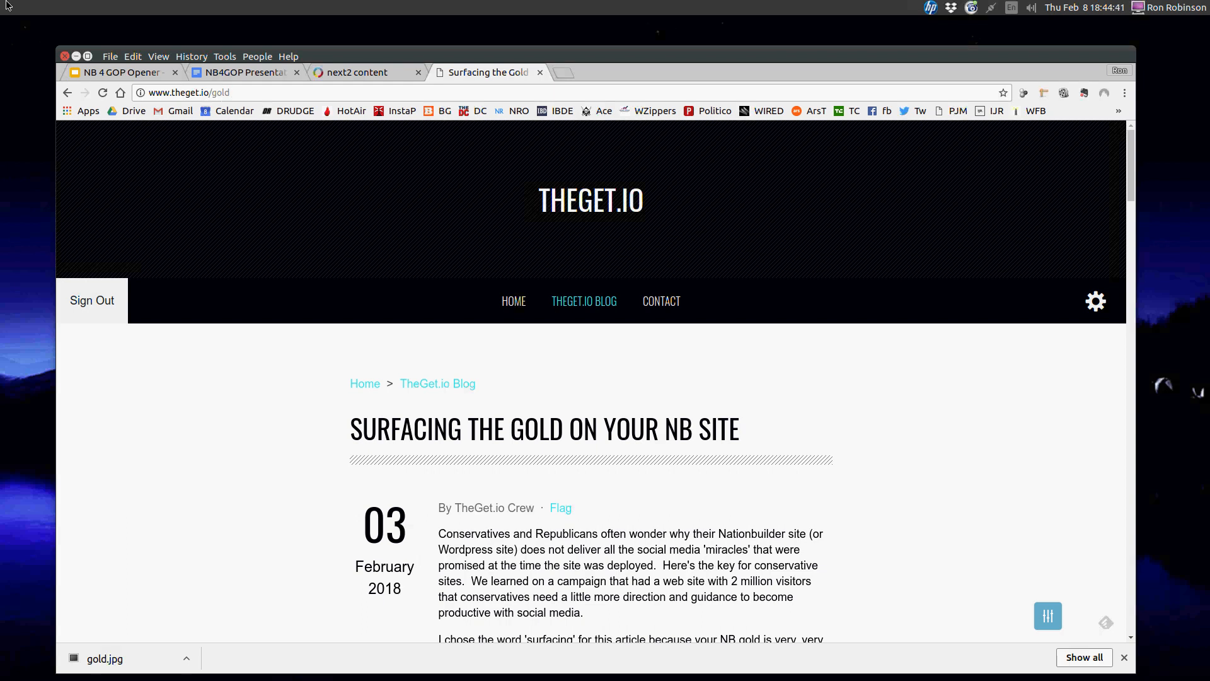
Return to the next2 email content and look over the draft and its rendered preview
{"action": "left_click", "coordinate": [365, 73]}
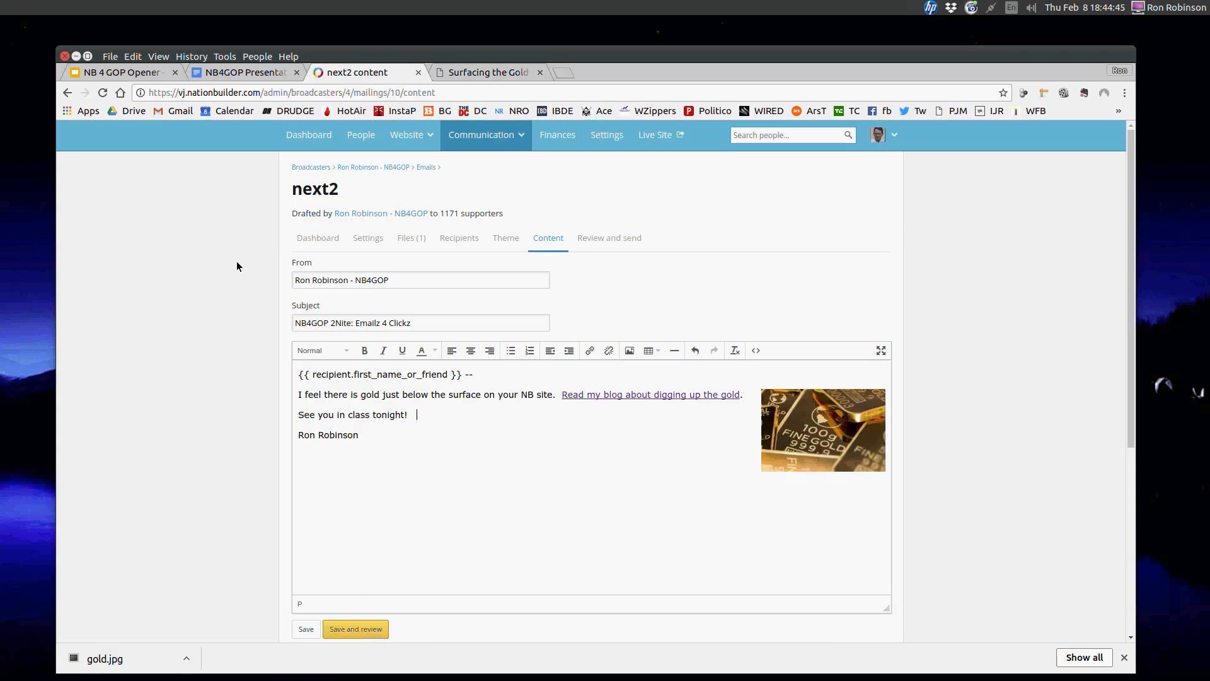
{"action": "scroll", "coordinate": [209, 252], "scroll_direction": "down", "scroll_amount": 3}
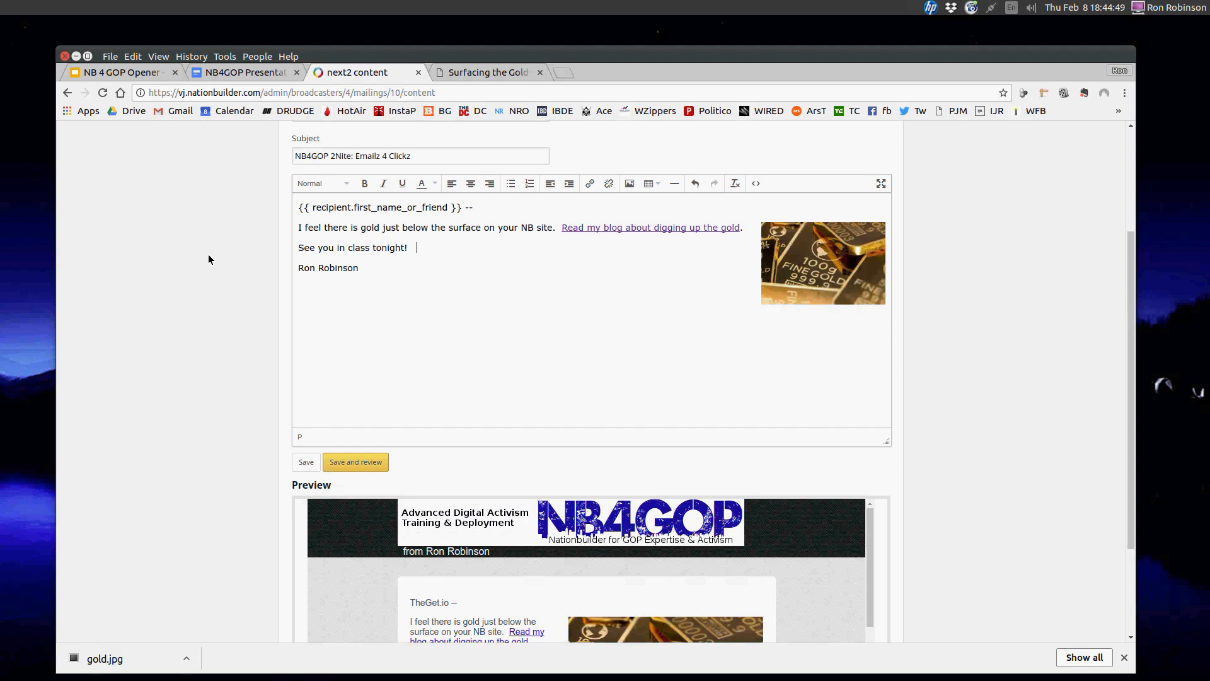
{"action": "scroll", "coordinate": [208, 259], "scroll_direction": "down", "scroll_amount": 2}
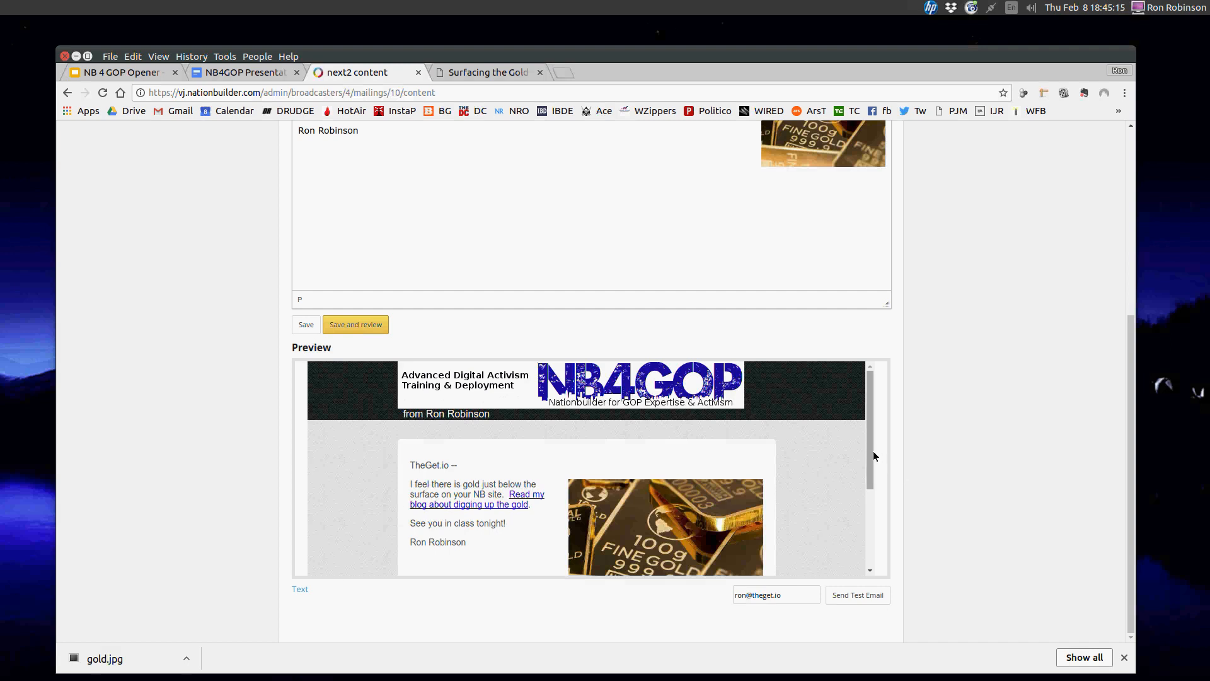
{"action": "left_click_drag", "start_coordinate": [872, 445], "coordinate": [882, 421]}
{"action": "scroll", "coordinate": [256, 362], "scroll_direction": "up", "scroll_amount": 5}
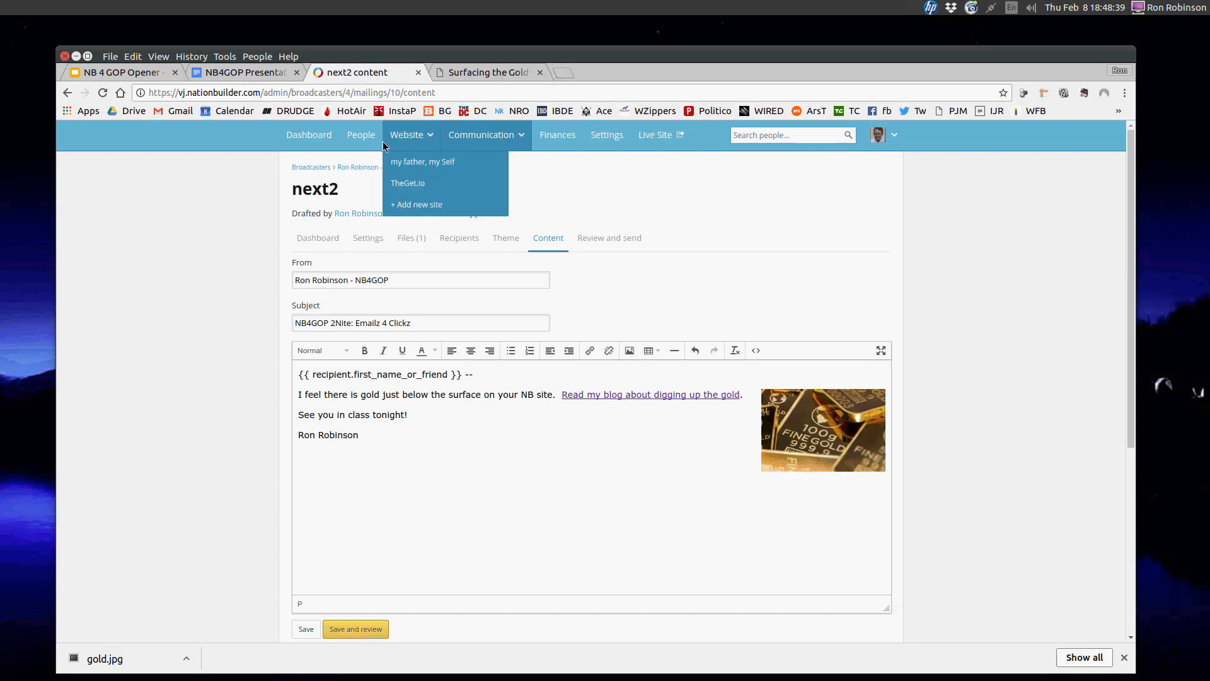
Go over the Mass Email Content points in the NB4GOP Presentation Syllabus, down to the maps and RSVPs line
{"action": "left_click", "coordinate": [258, 75]}
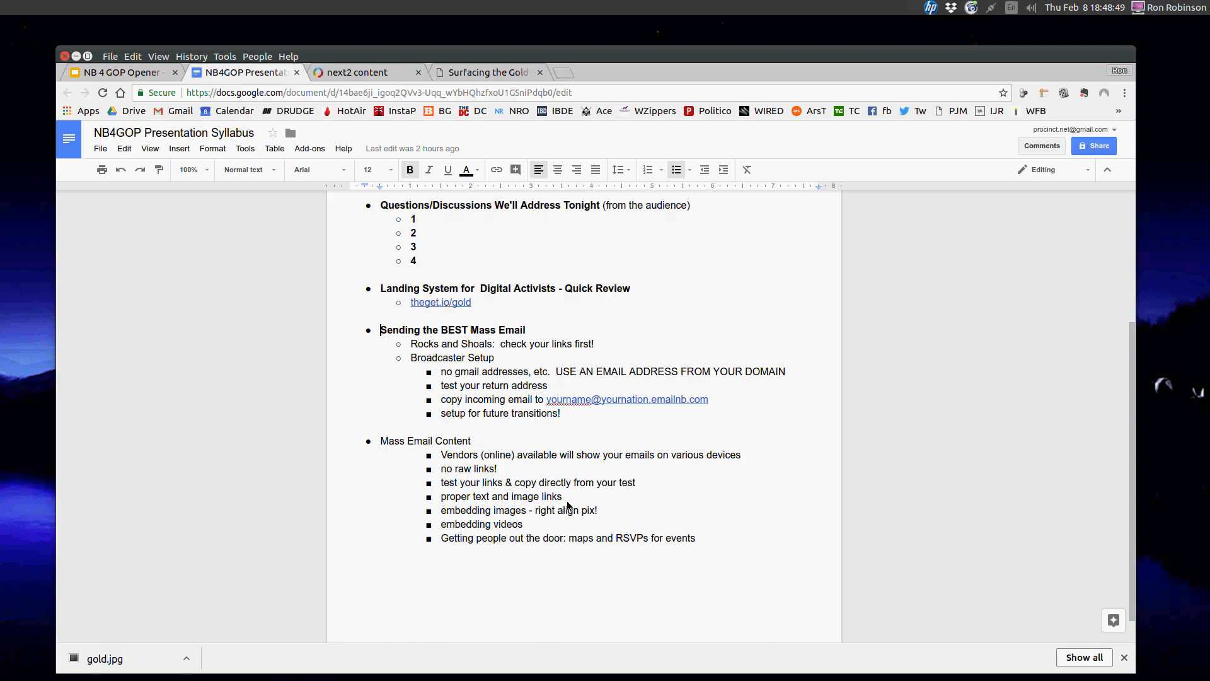
{"action": "left_click", "coordinate": [610, 517]}
{"action": "left_click", "coordinate": [719, 543]}
{"action": "left_click", "coordinate": [720, 543]}
Revisit the next2 email draft and the Surfacing the Gold blog page, and come back to the syllabus
{"action": "left_click", "coordinate": [352, 72]}
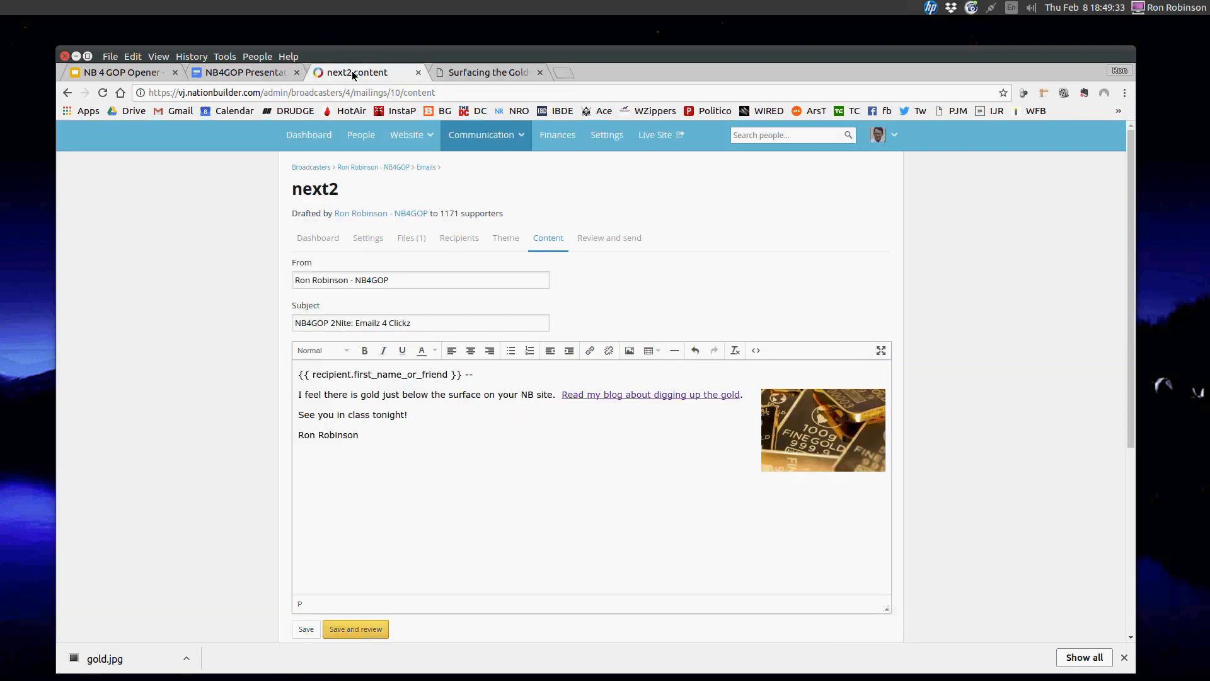
{"action": "left_click", "coordinate": [502, 75]}
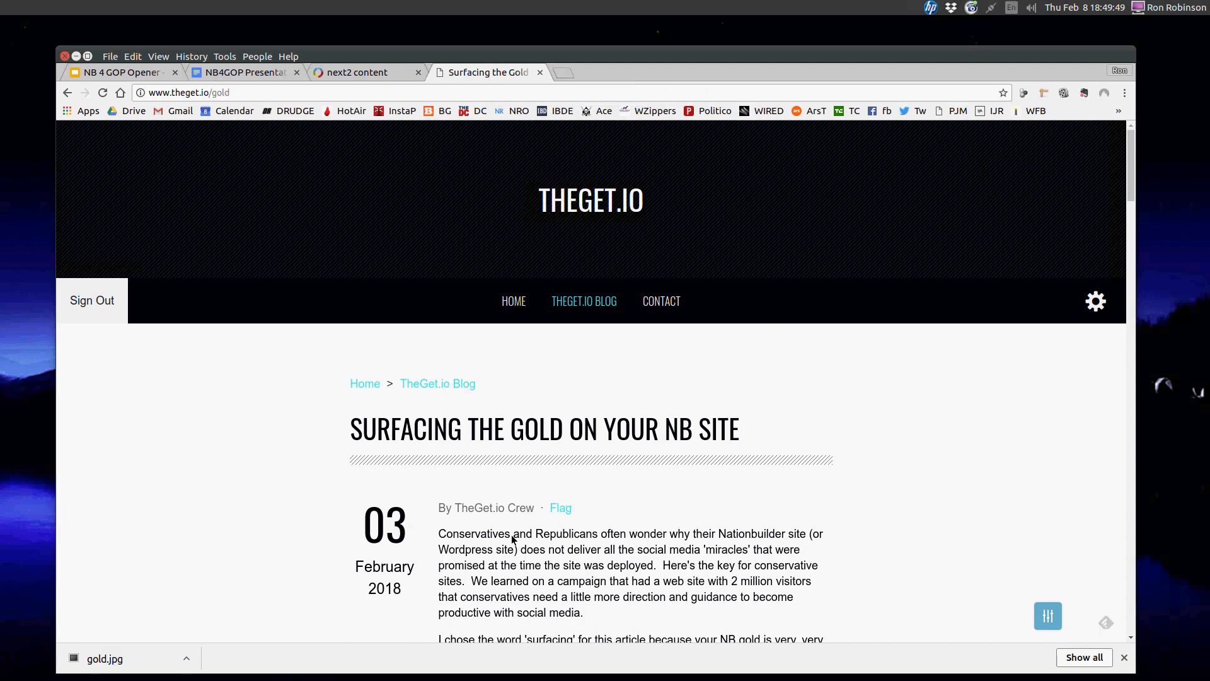
{"action": "left_click", "coordinate": [350, 65]}
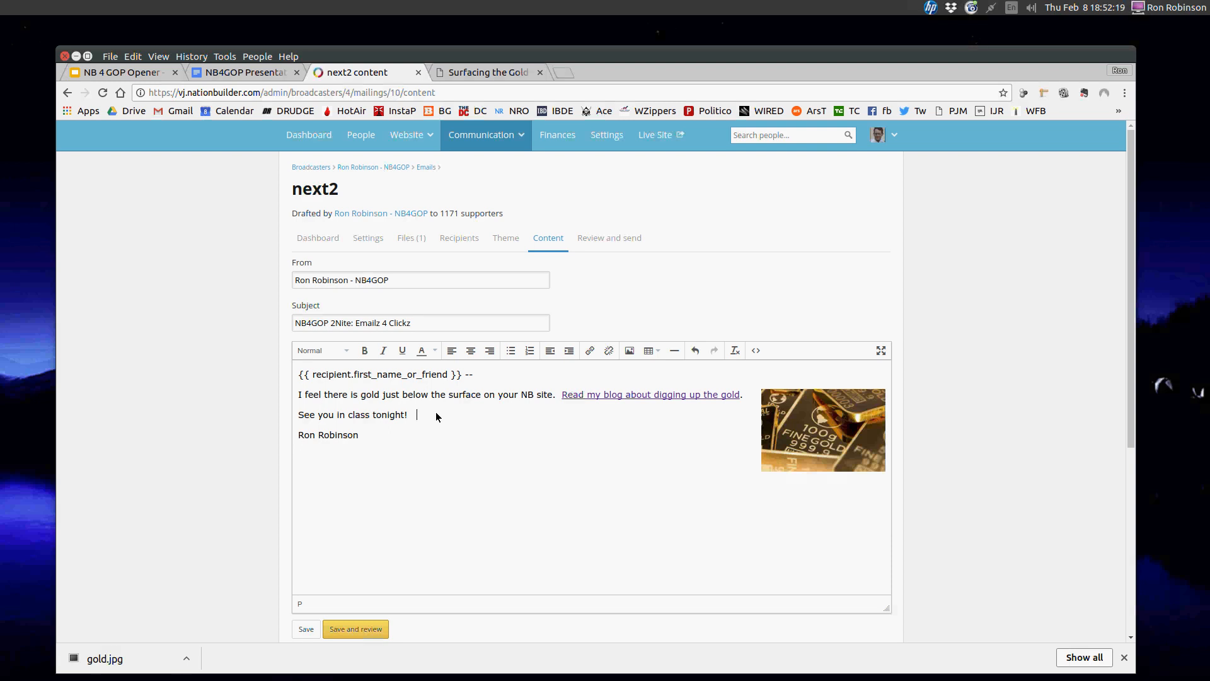
{"action": "left_click", "coordinate": [438, 416]}
{"action": "left_click", "coordinate": [268, 73]}
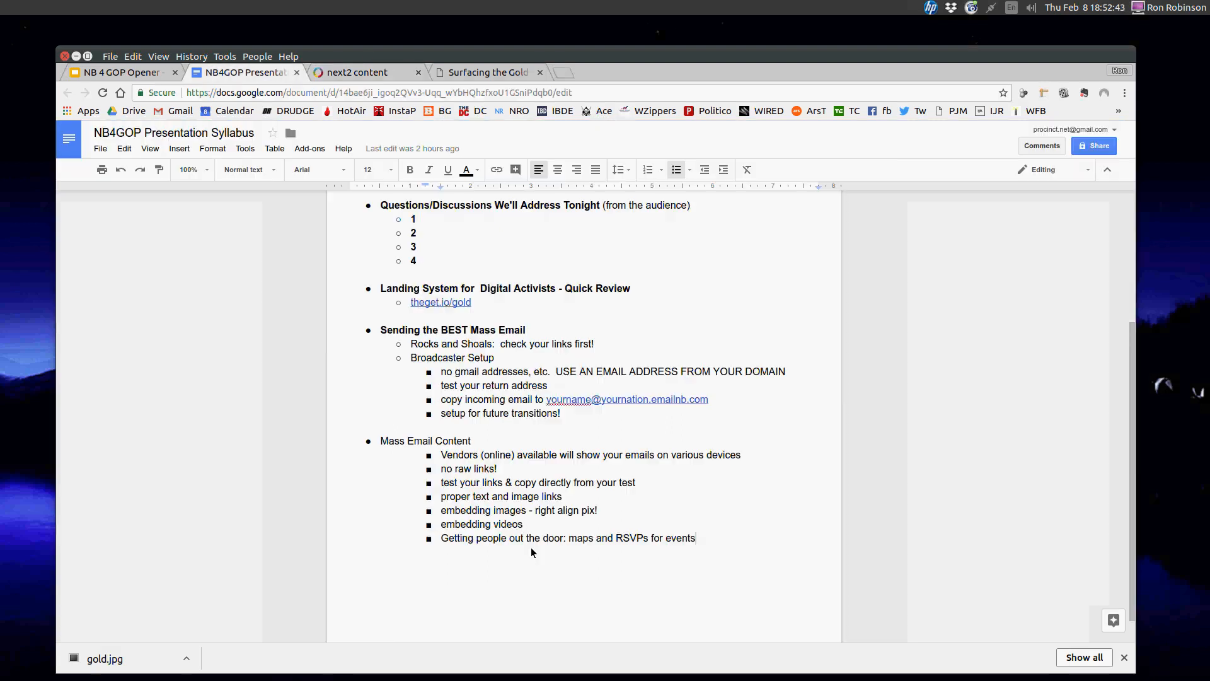
{"action": "left_click", "coordinate": [463, 73]}
{"action": "left_click_drag", "start_coordinate": [213, 93], "coordinate": [237, 92]}
{"action": "type", "text": "t"}
{"action": "key", "text": "Delete"}
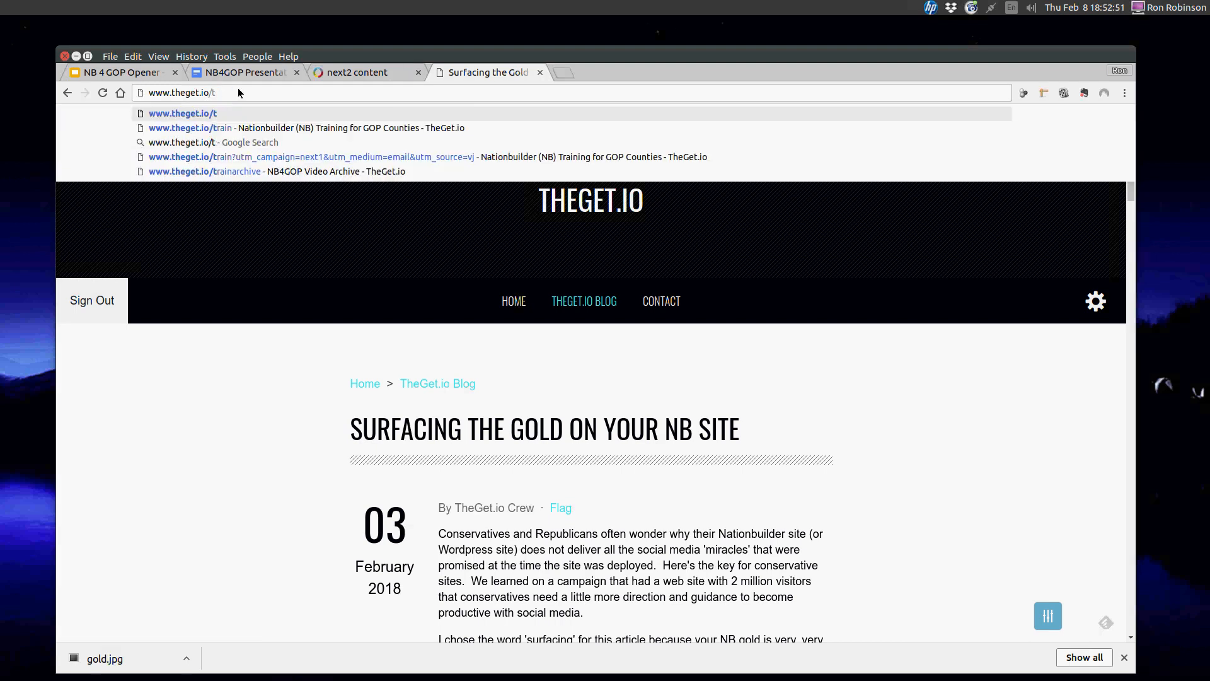
{"action": "type", "text": "raing"}
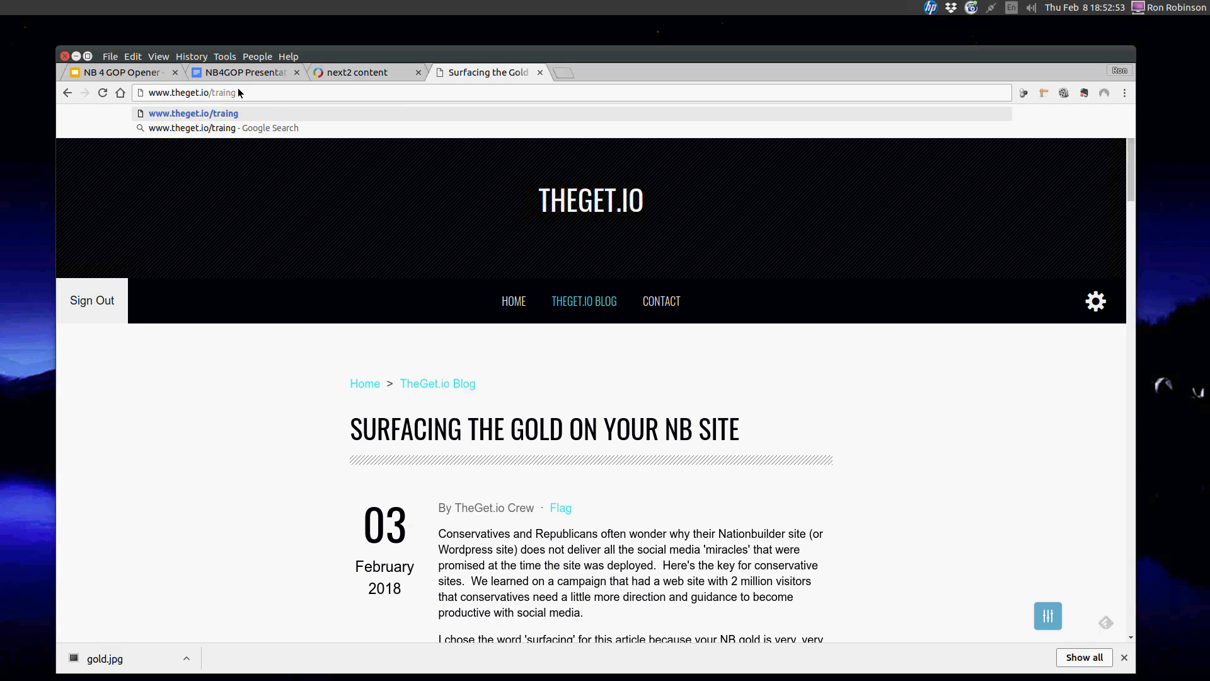
{"action": "key", "text": "BackSpace"}
{"action": "type", "text": "ing"}
{"action": "key", "text": "Return"}
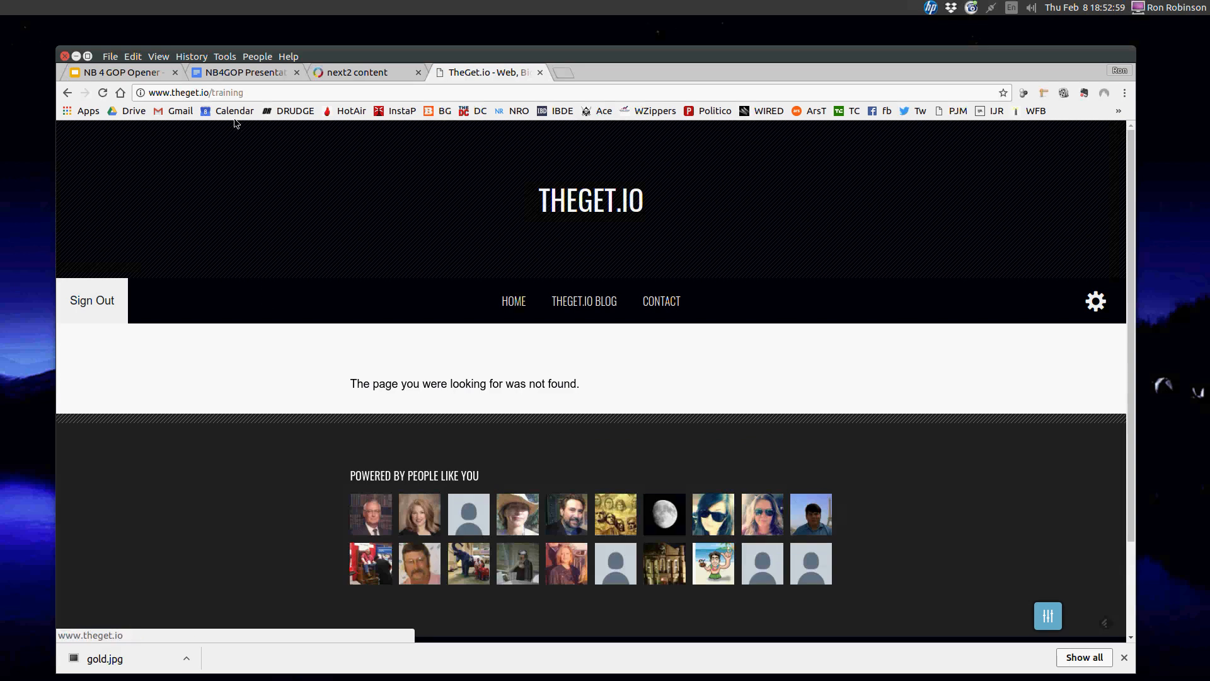
{"action": "left_click_drag", "start_coordinate": [231, 94], "coordinate": [259, 98]}
{"action": "key", "text": "BackSpace"}
{"action": "key", "text": "Return"}
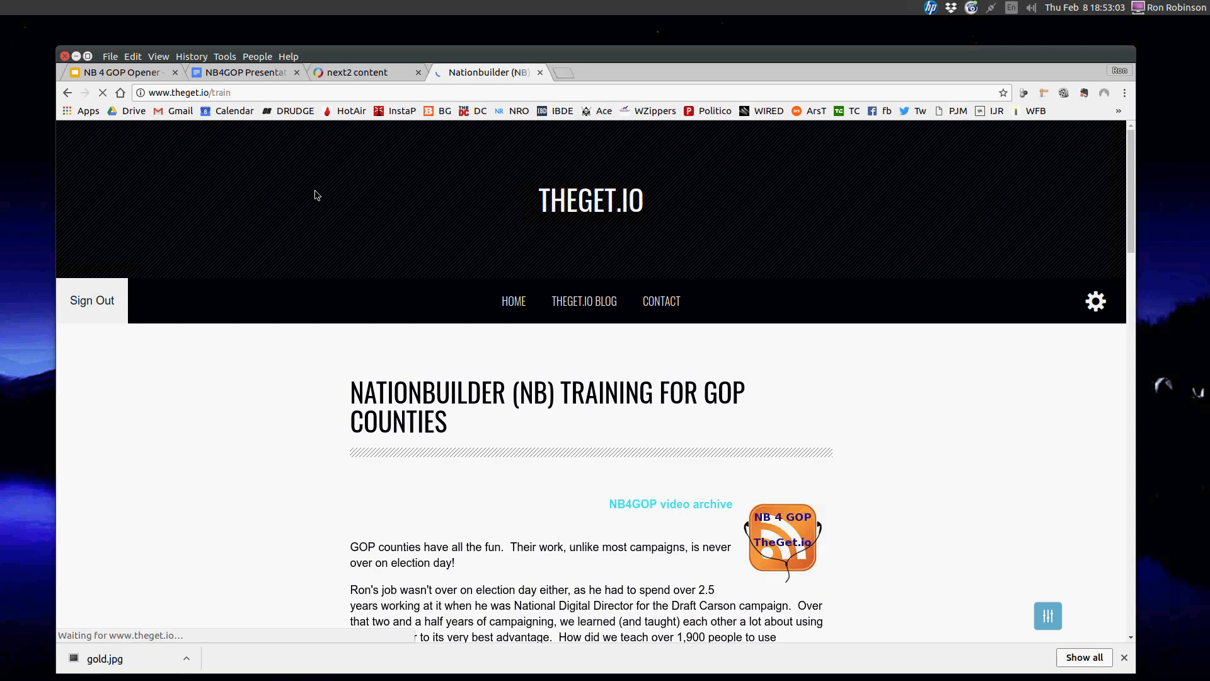
{"action": "scroll", "coordinate": [309, 203], "scroll_direction": "down", "scroll_amount": 1}
{"action": "scroll", "coordinate": [675, 315], "scroll_direction": "down", "scroll_amount": 4}
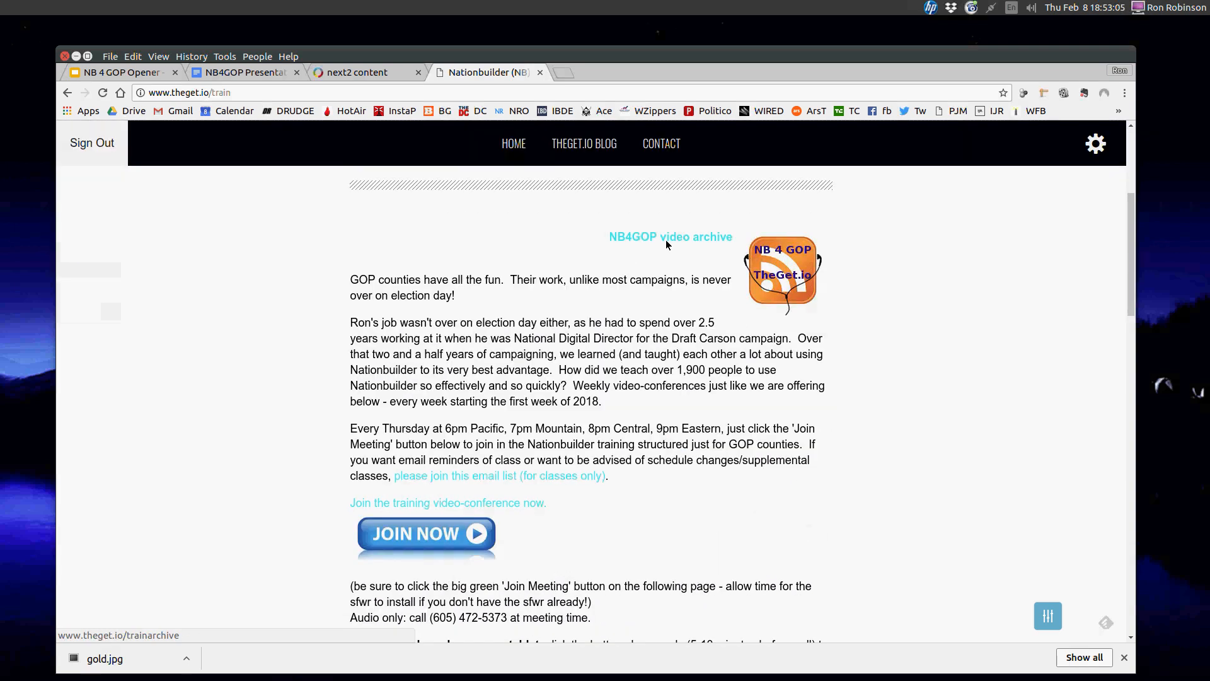
{"action": "left_click", "coordinate": [665, 240]}
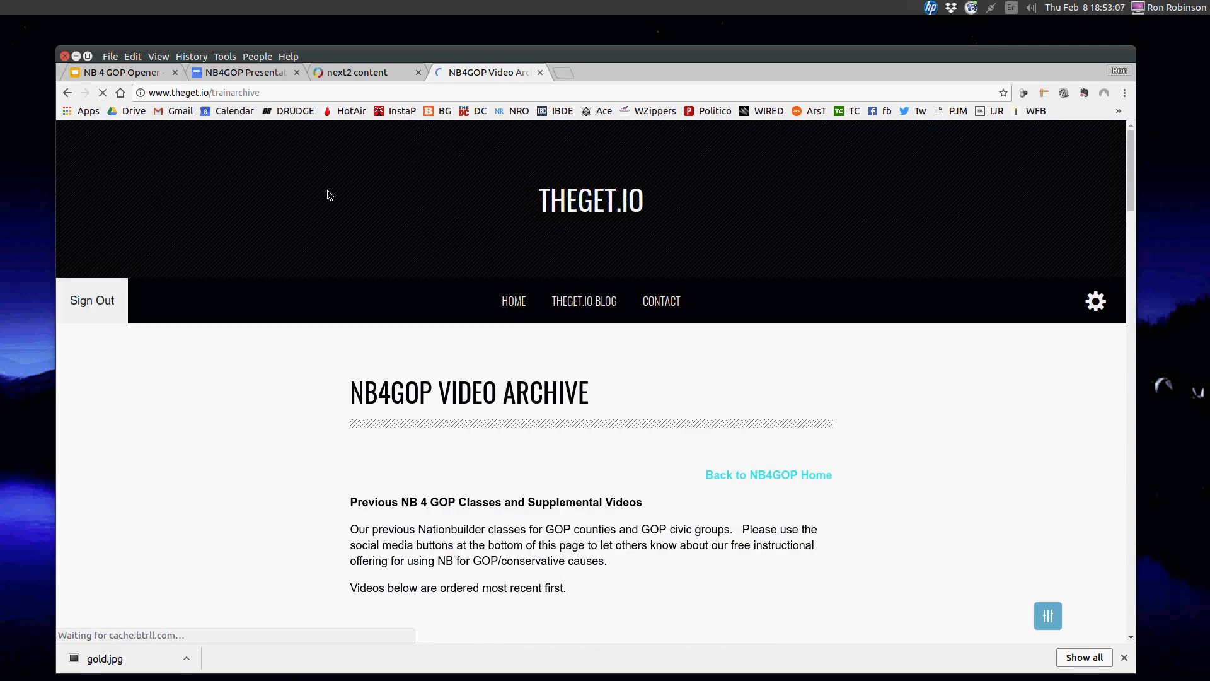
Take an area screenshot of the NB4GOP Nationbuilder Training Class 1/18/2018 video frame in the archive
{"action": "scroll", "coordinate": [242, 195], "scroll_direction": "down", "scroll_amount": 6}
{"action": "scroll", "coordinate": [240, 200], "scroll_direction": "down", "scroll_amount": 4}
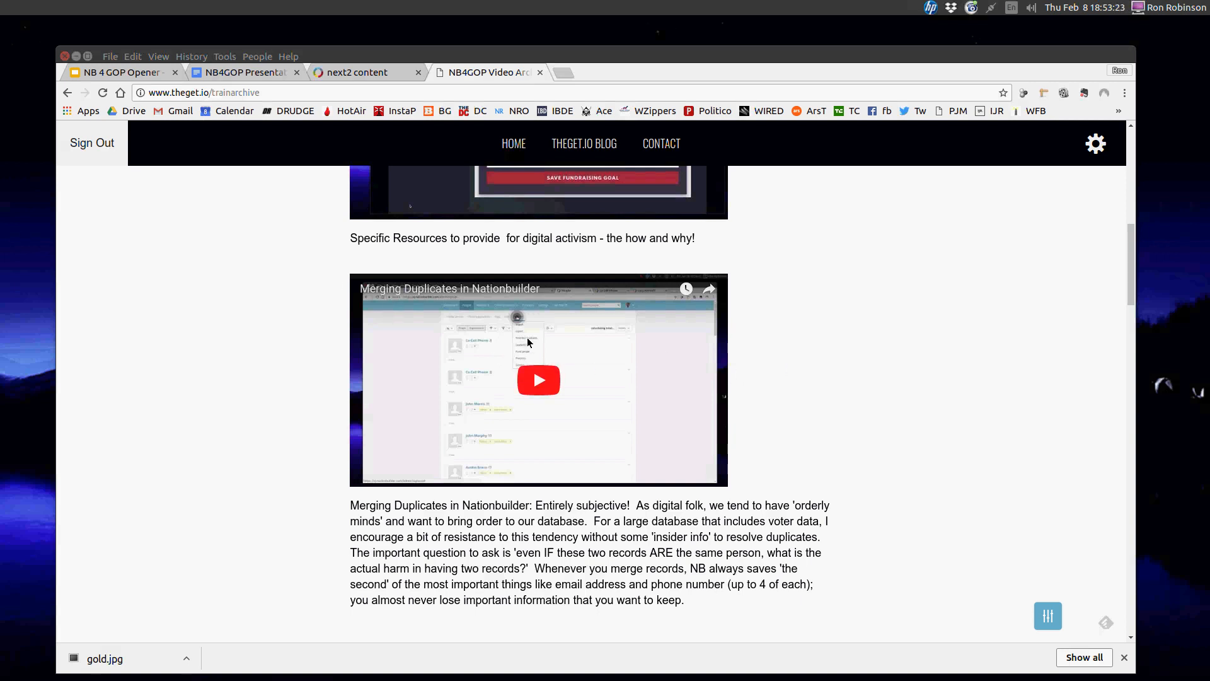
{"action": "scroll", "coordinate": [880, 315], "scroll_direction": "down", "scroll_amount": 10}
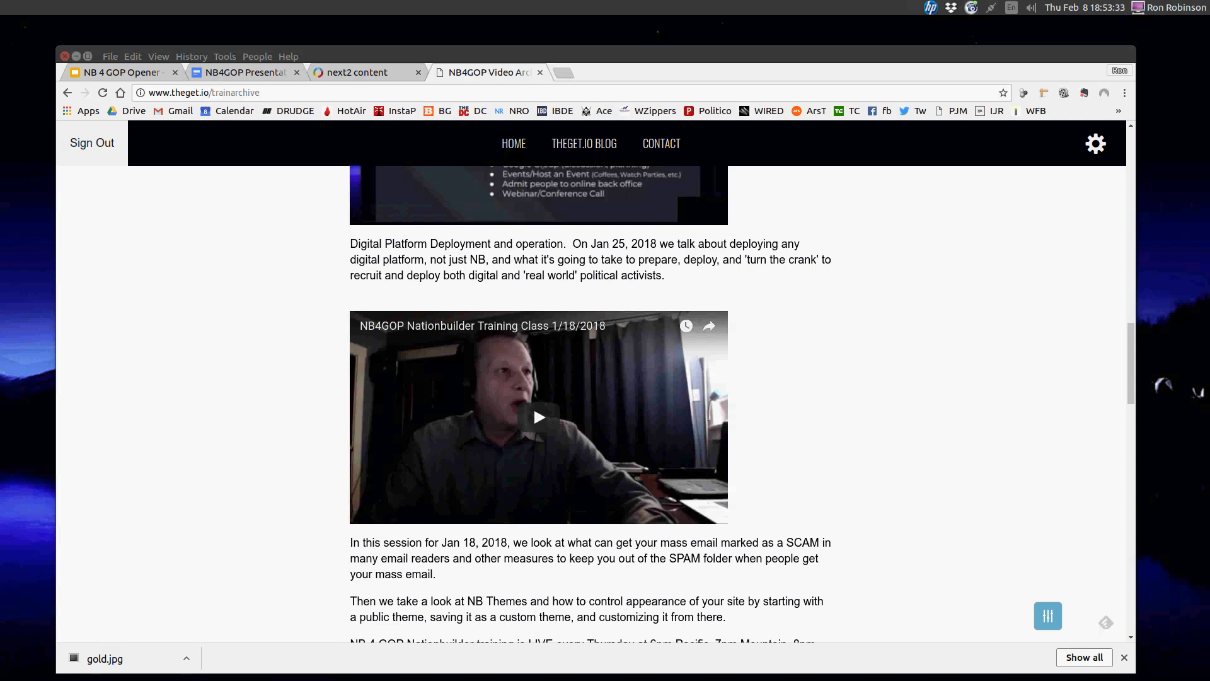
{"action": "left_click_drag", "start_coordinate": [0, 408], "coordinate": [934, 220]}
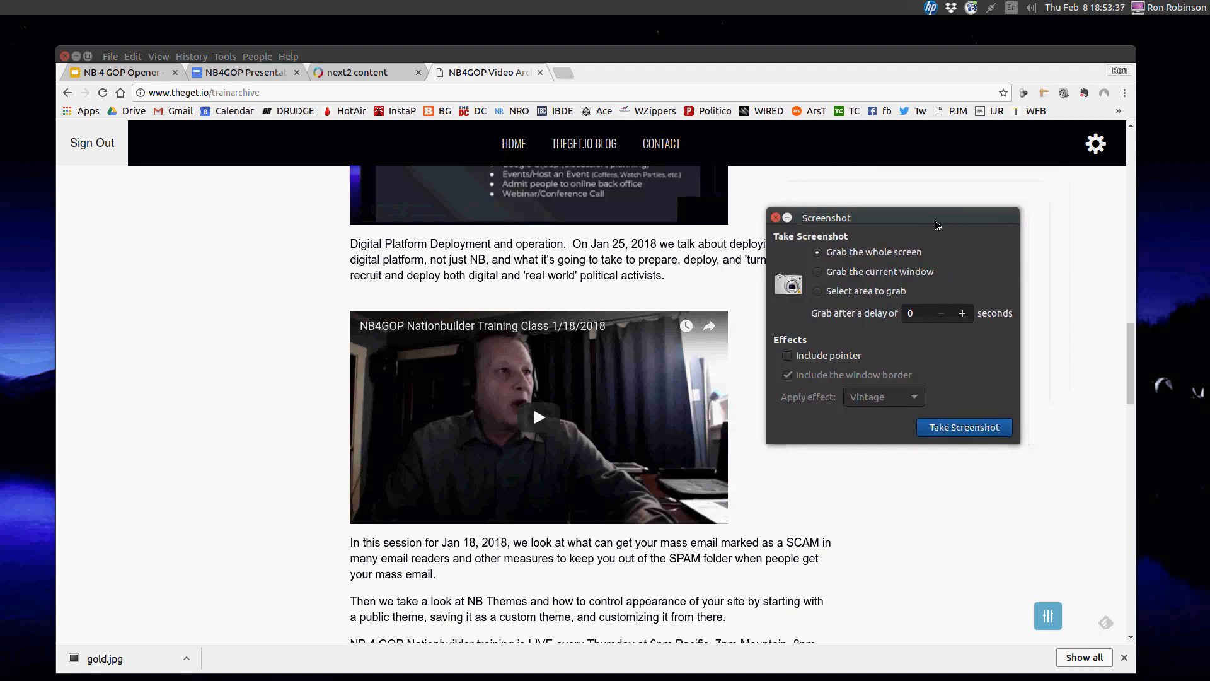
{"action": "left_click", "coordinate": [818, 291]}
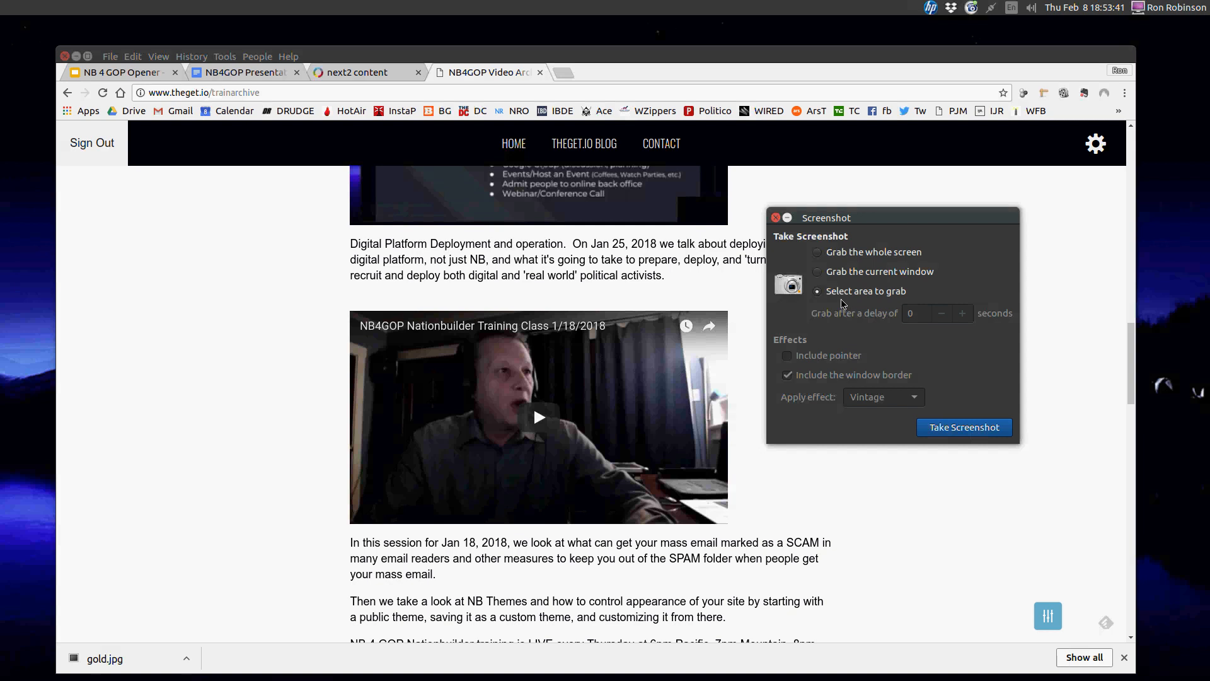
{"action": "left_click", "coordinate": [964, 429]}
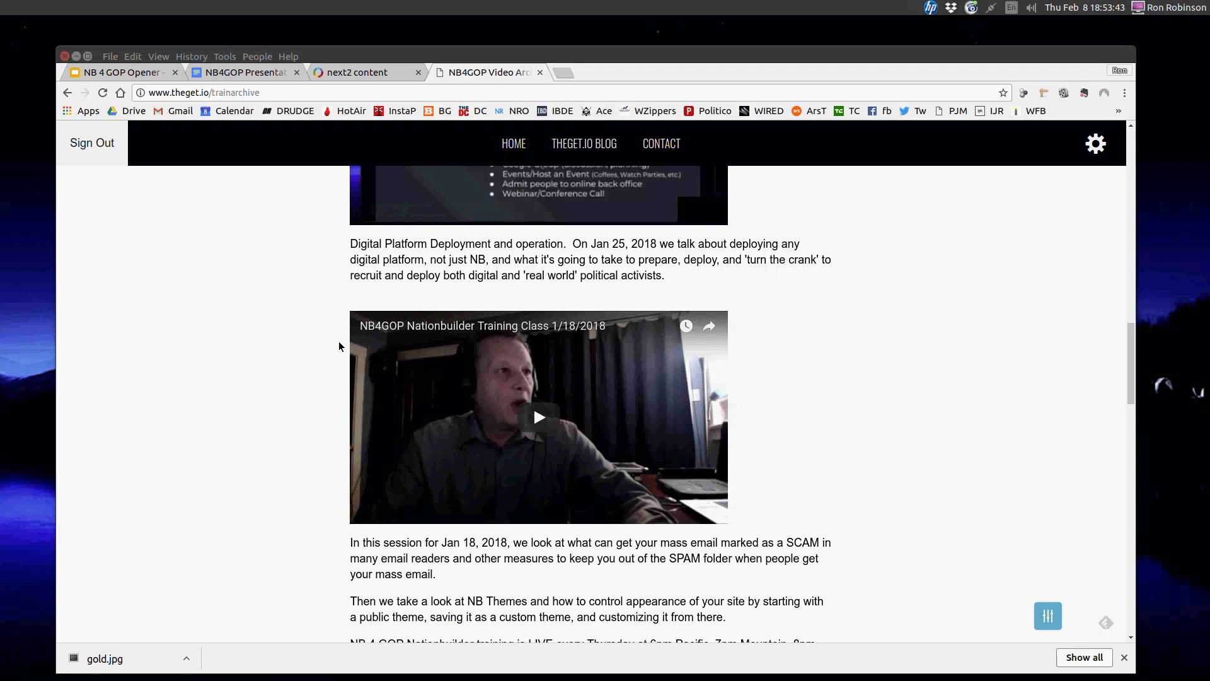
{"action": "left_click_drag", "start_coordinate": [353, 317], "coordinate": [728, 527]}
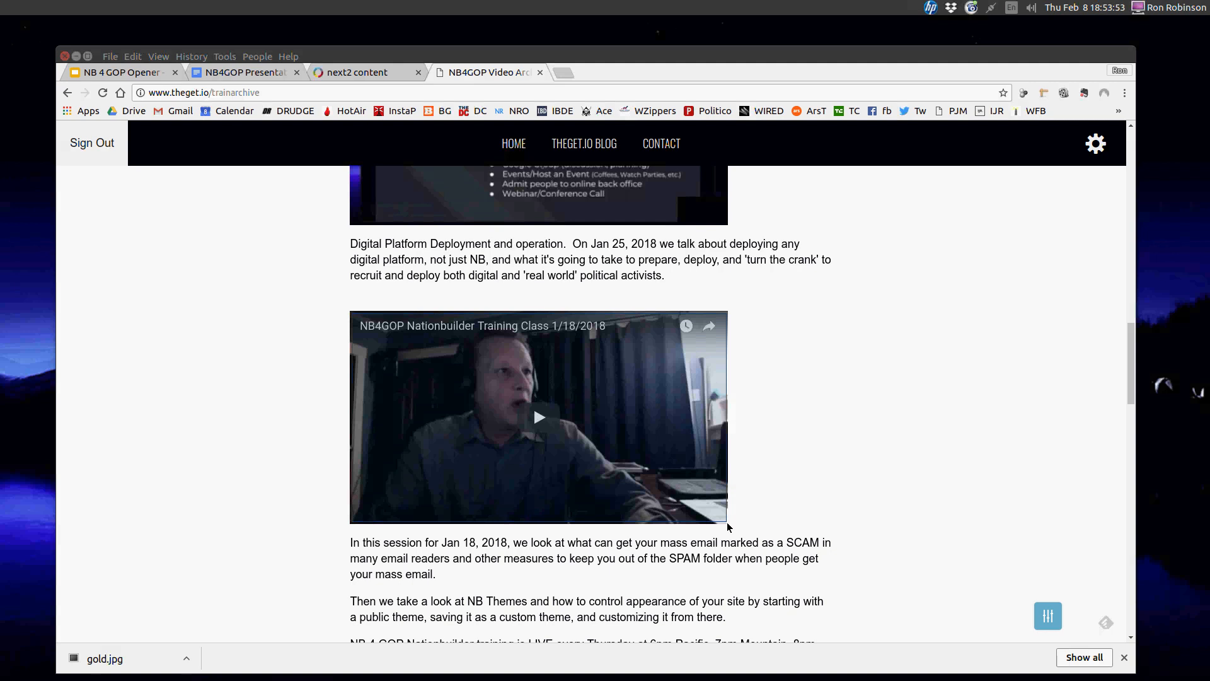
{"action": "left_click_drag", "start_coordinate": [727, 523], "coordinate": [727, 523]}
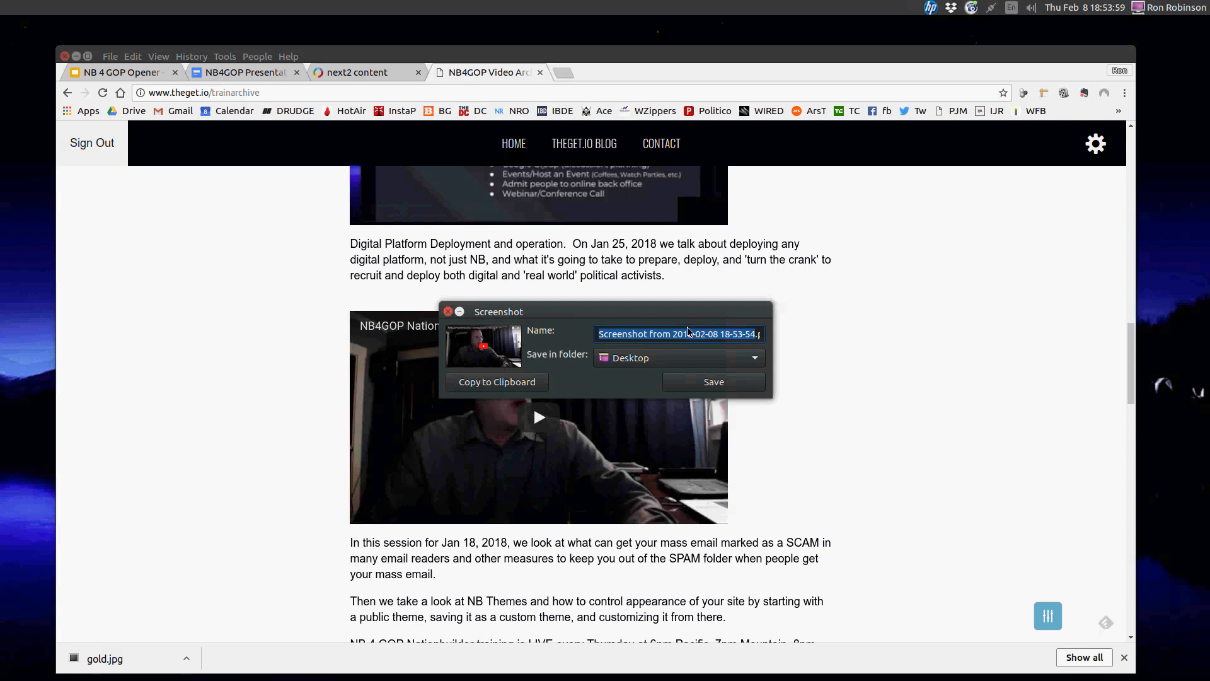
Save the screenshot to the Desktop as vidshot.png
{"action": "type", "text": "vis"}
{"action": "key", "text": "BackSpace"}
{"action": "type", "text": "dshot"}
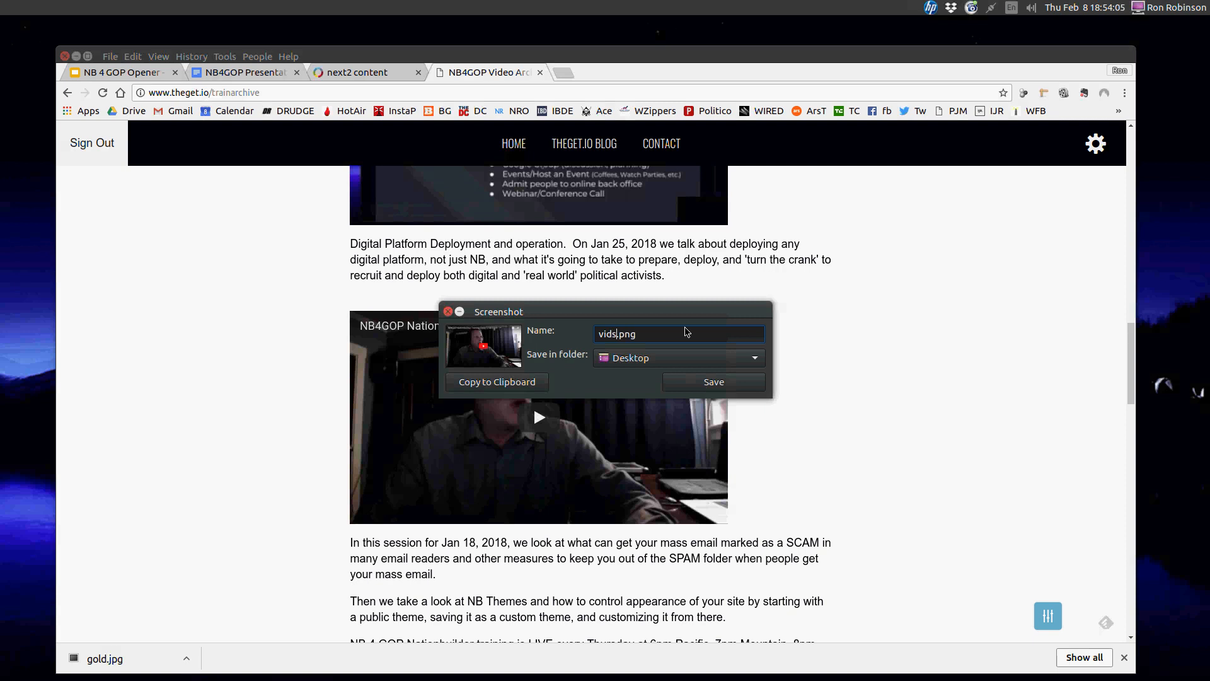
{"action": "key", "text": "Return"}
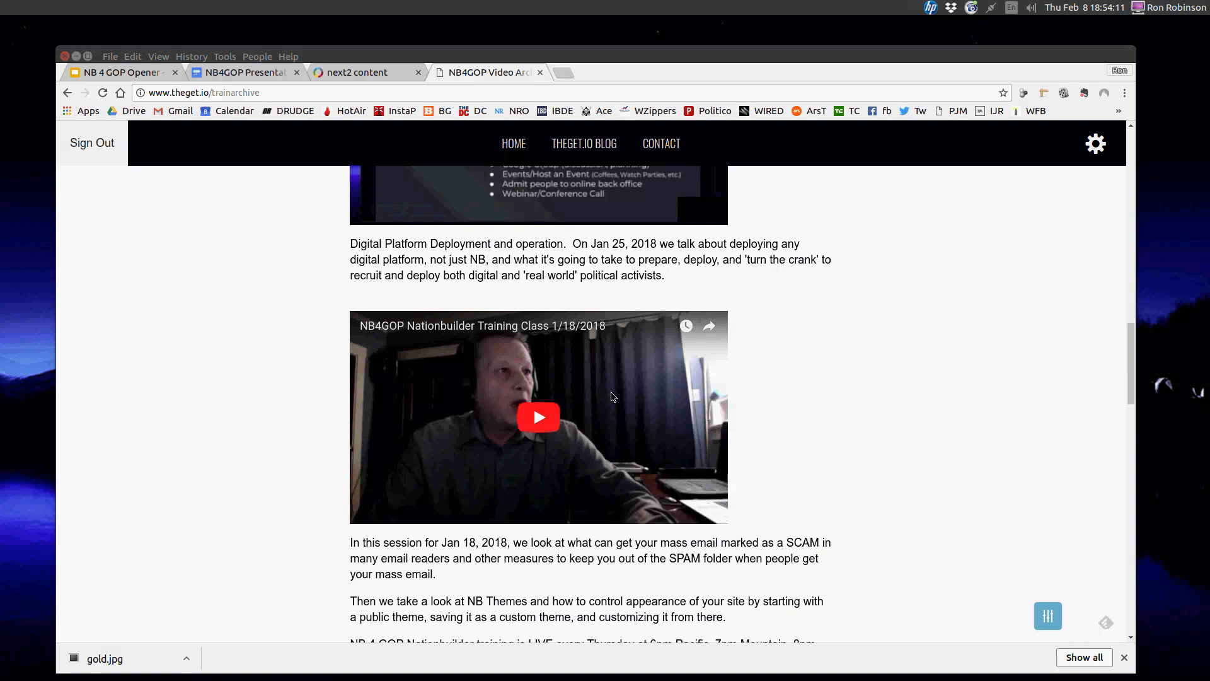
Go back to the next2 email, stay on its content page and save the email for review
{"action": "left_click", "coordinate": [359, 74]}
{"action": "left_click", "coordinate": [408, 239]}
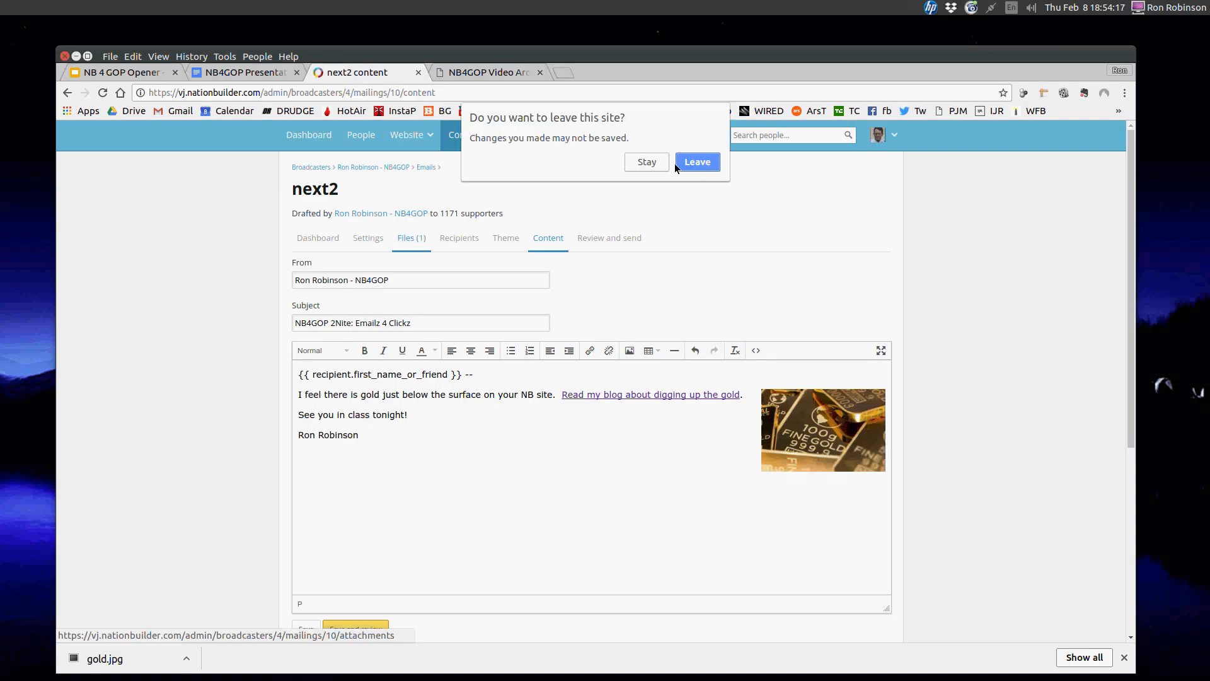
{"action": "left_click", "coordinate": [648, 163]}
{"action": "scroll", "coordinate": [188, 471], "scroll_direction": "down", "scroll_amount": 3}
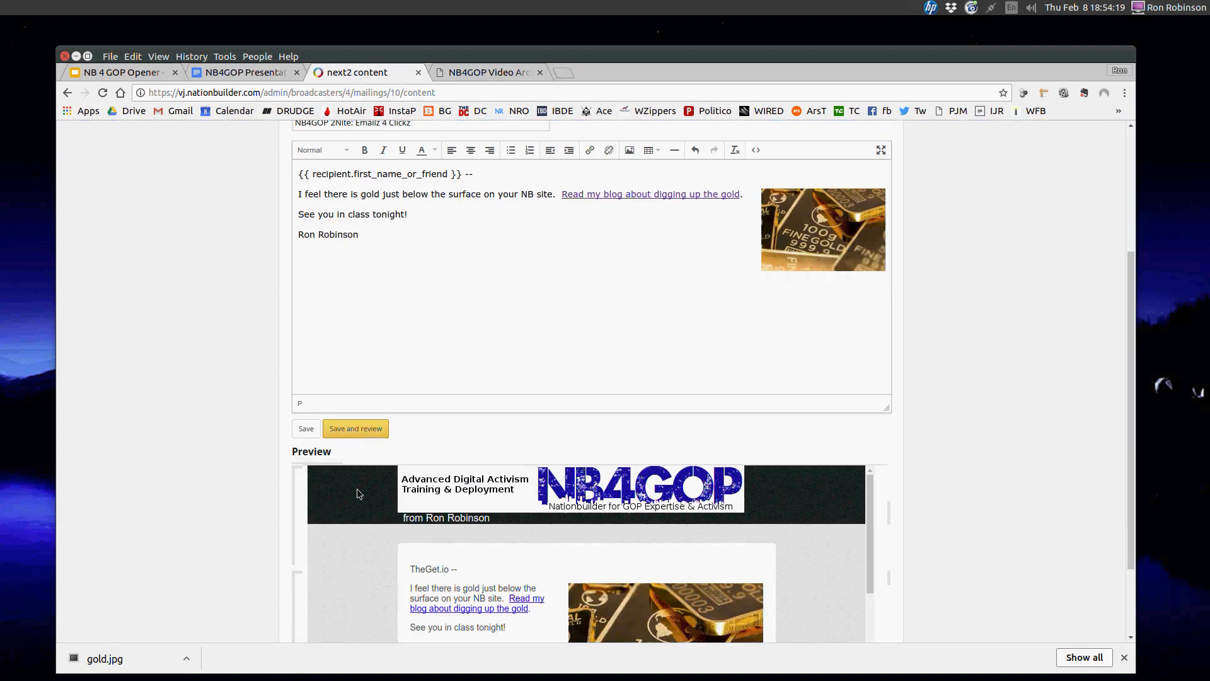
{"action": "left_click", "coordinate": [355, 430]}
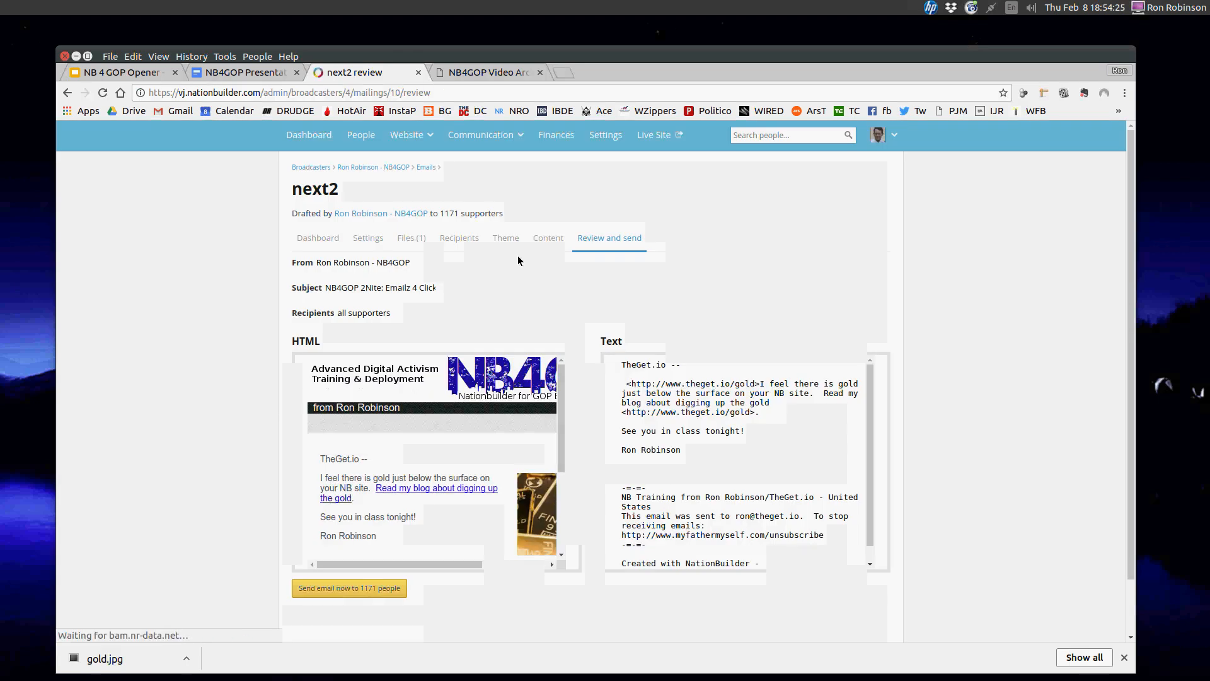
Upload vidshot.png to the next2 email's files and reopen the email's content
{"action": "left_click", "coordinate": [409, 240]}
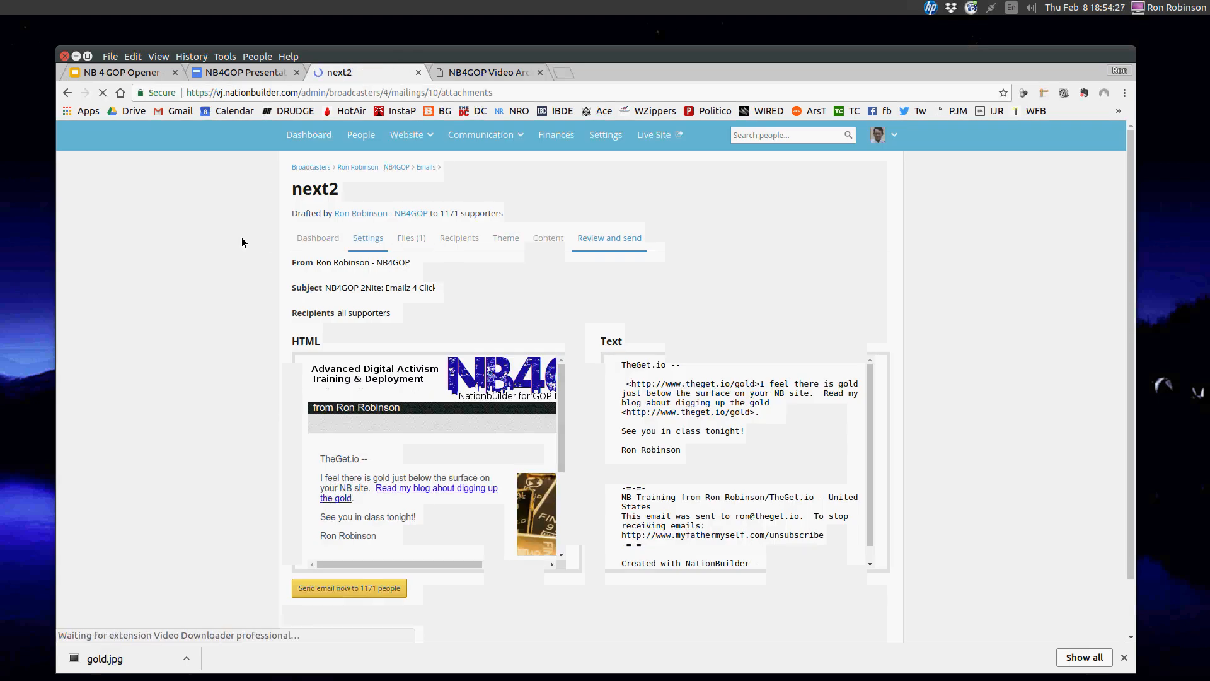
{"action": "left_click", "coordinate": [331, 274]}
{"action": "left_click", "coordinate": [350, 535]}
{"action": "double_click", "coordinate": [350, 535]}
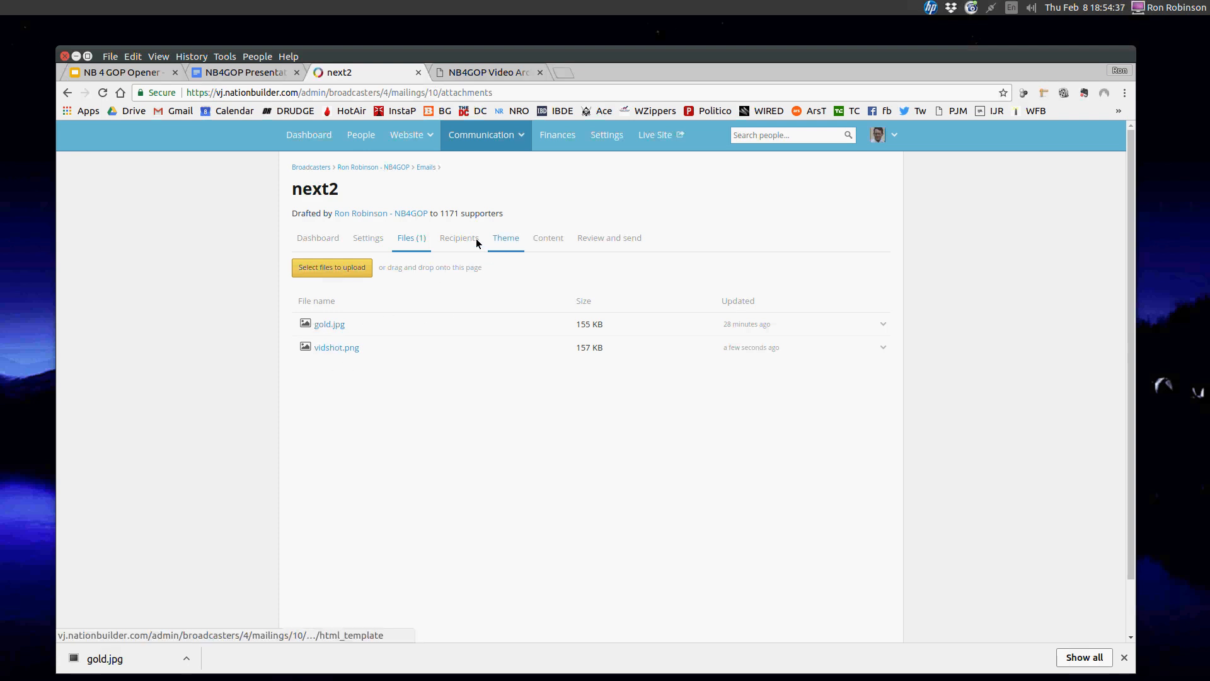
{"action": "left_click", "coordinate": [548, 243]}
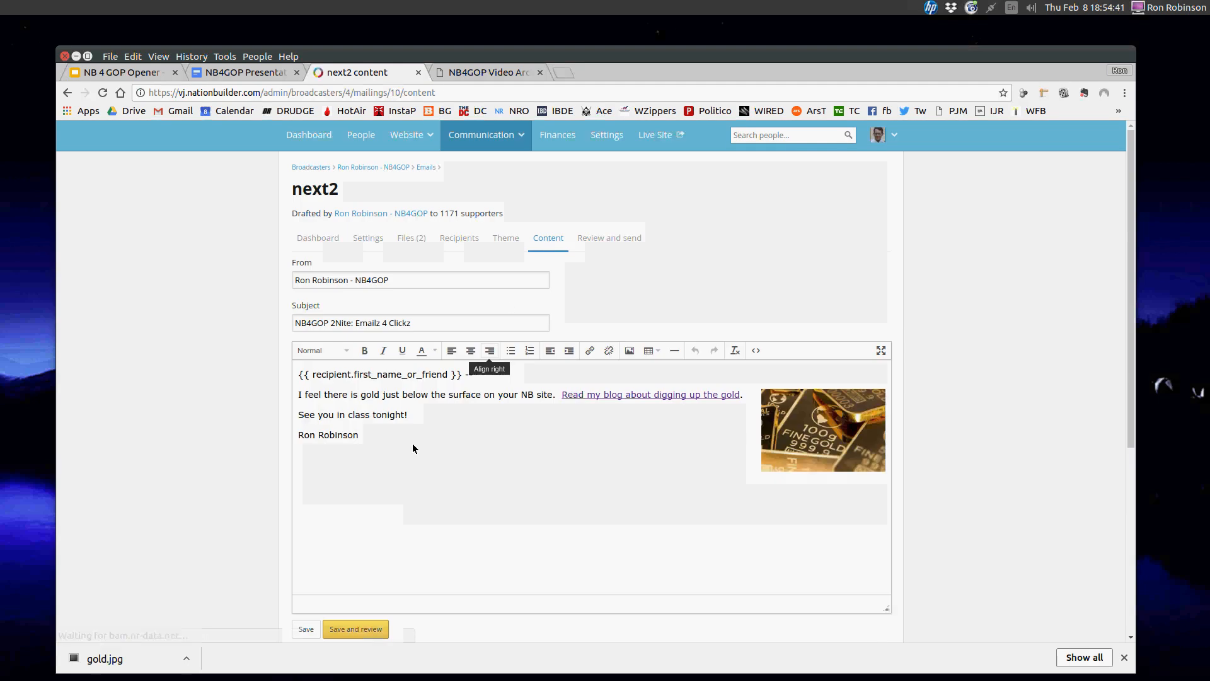
{"action": "left_click", "coordinate": [842, 454]}
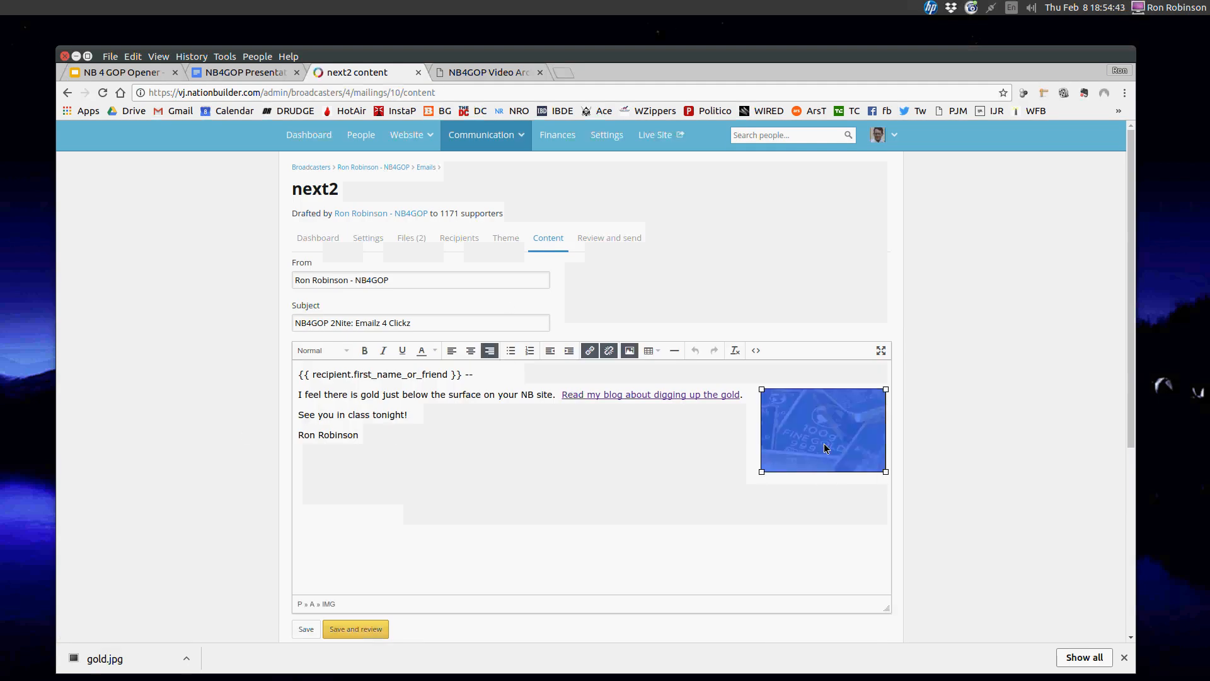
{"action": "key", "text": "Delete"}
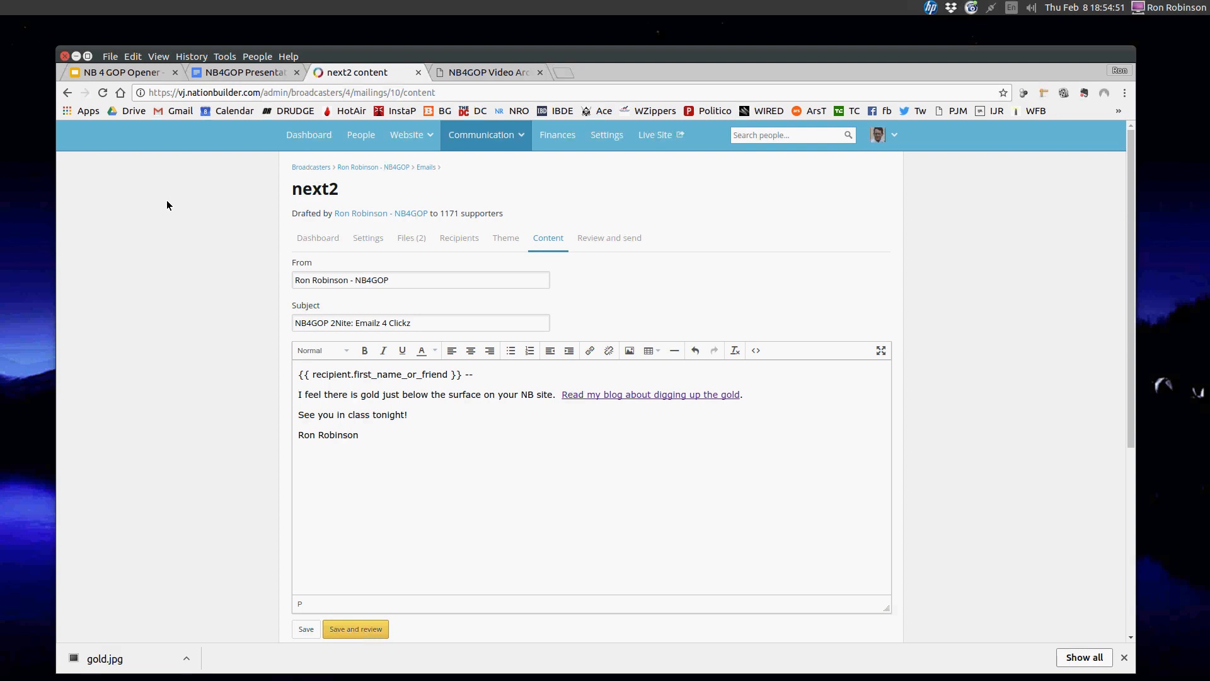
{"action": "left_click", "coordinate": [695, 351]}
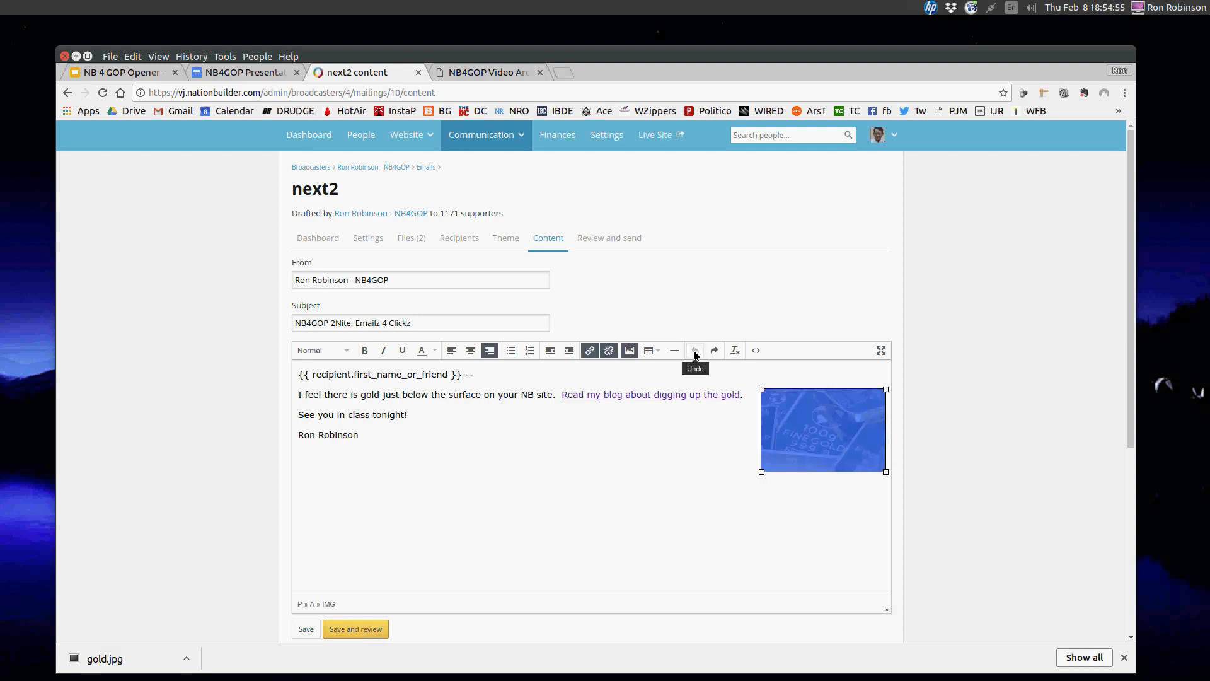
{"action": "left_click", "coordinate": [697, 368]}
Add three blank lines between "See you in class tonight!" and the signature in the email body
{"action": "left_click", "coordinate": [419, 415]}
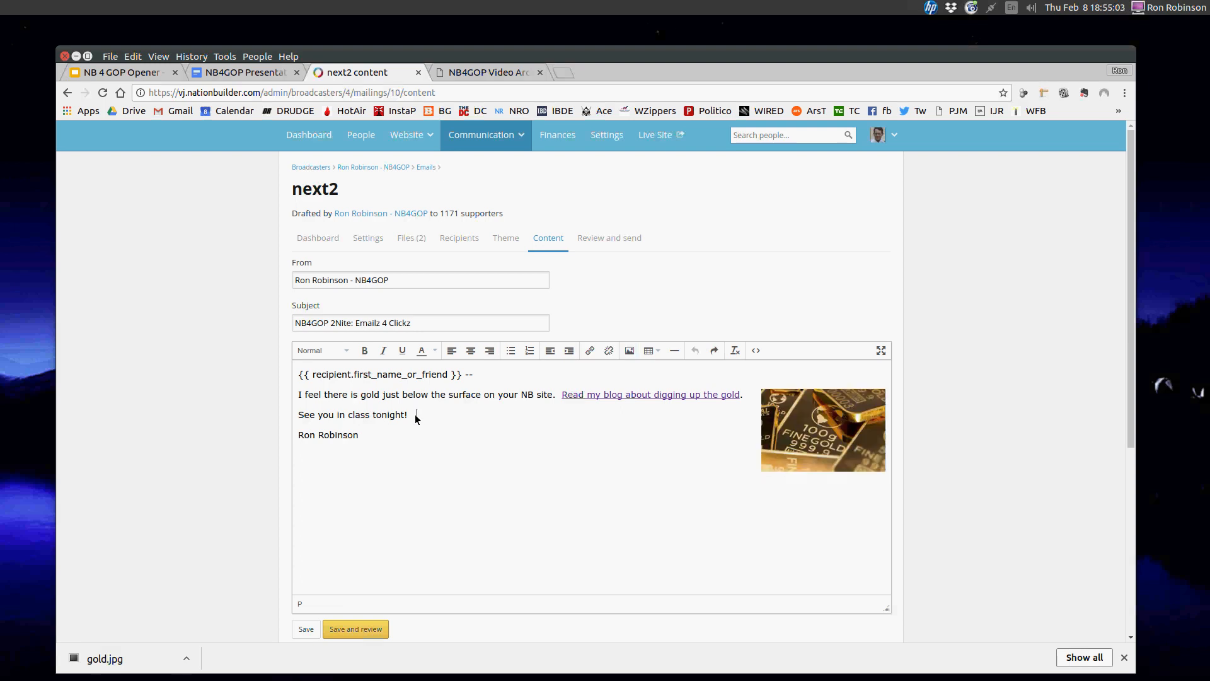
{"action": "key", "text": "Return"}
{"action": "key", "text": "Return"}
{"action": "key", "text": "Return"}
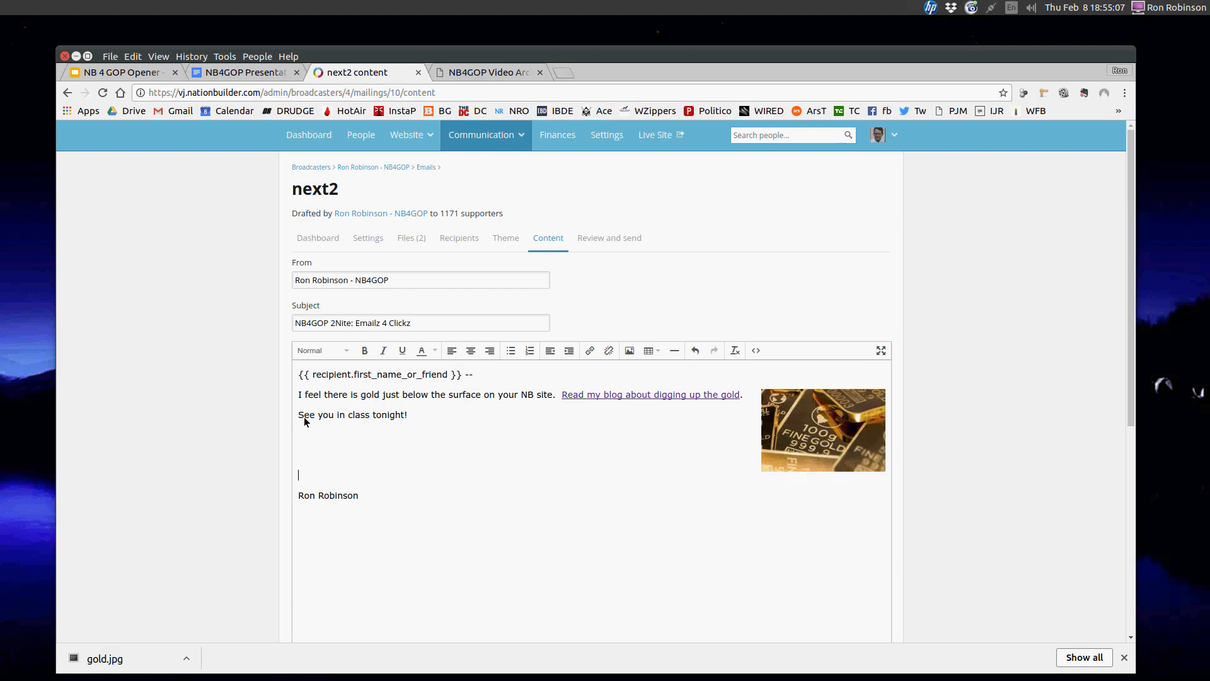
Insert the vidshot.png image above the signature in the email body
{"action": "left_click", "coordinate": [630, 351]}
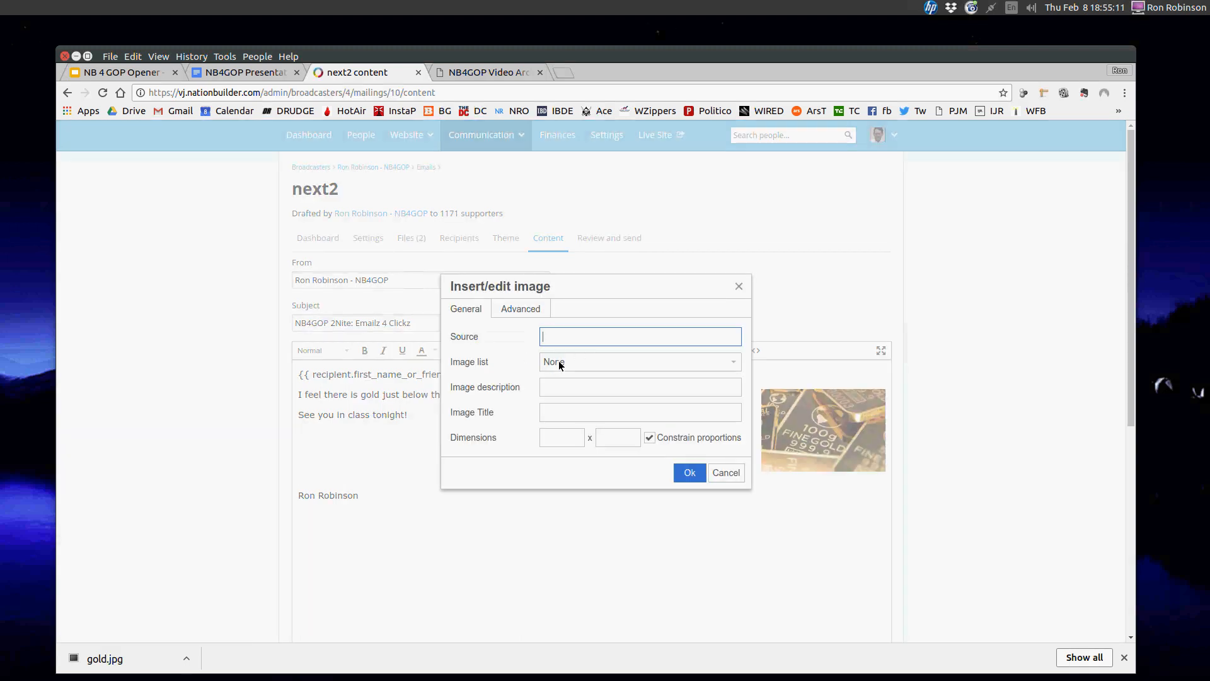
{"action": "left_click", "coordinate": [559, 361]}
{"action": "left_click", "coordinate": [571, 419]}
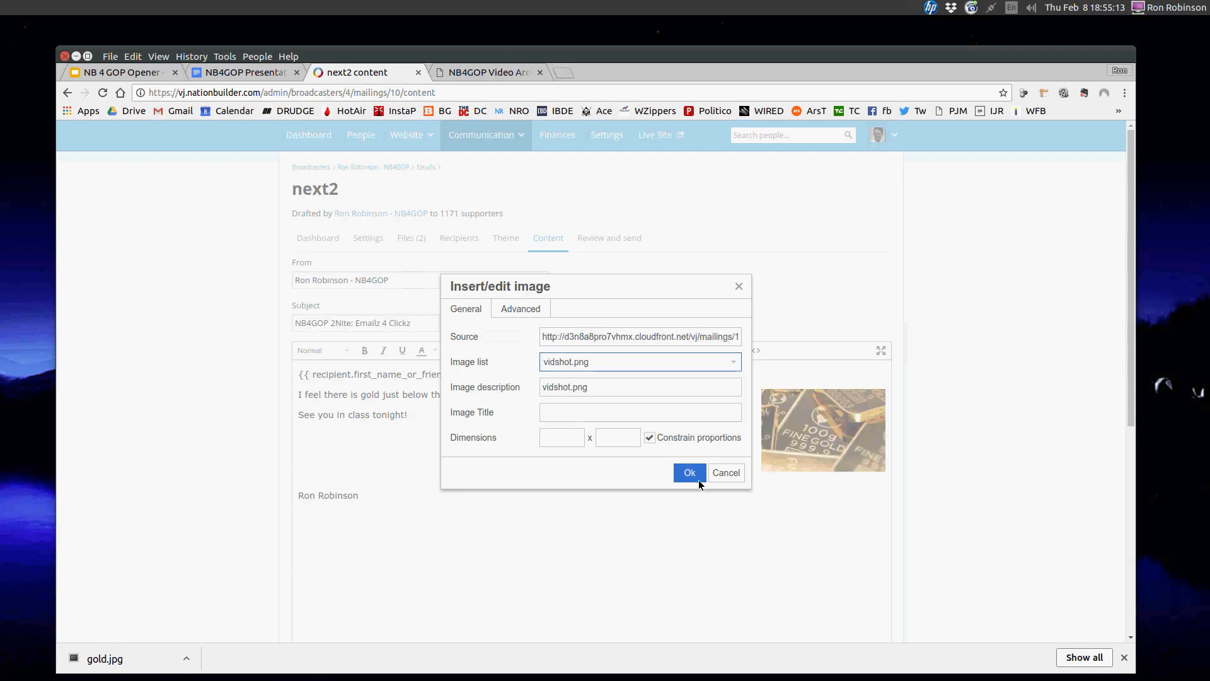
{"action": "left_click", "coordinate": [695, 478]}
{"action": "scroll", "coordinate": [750, 539], "scroll_direction": "down", "scroll_amount": 2}
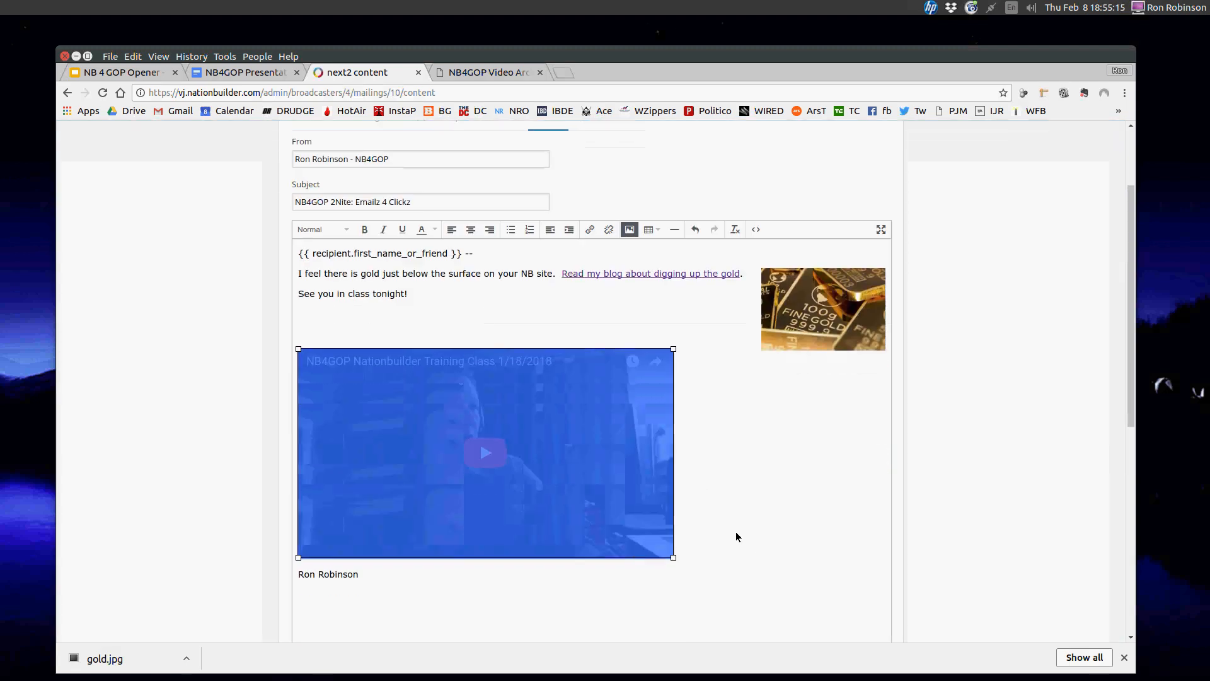
{"action": "left_click", "coordinate": [754, 528]}
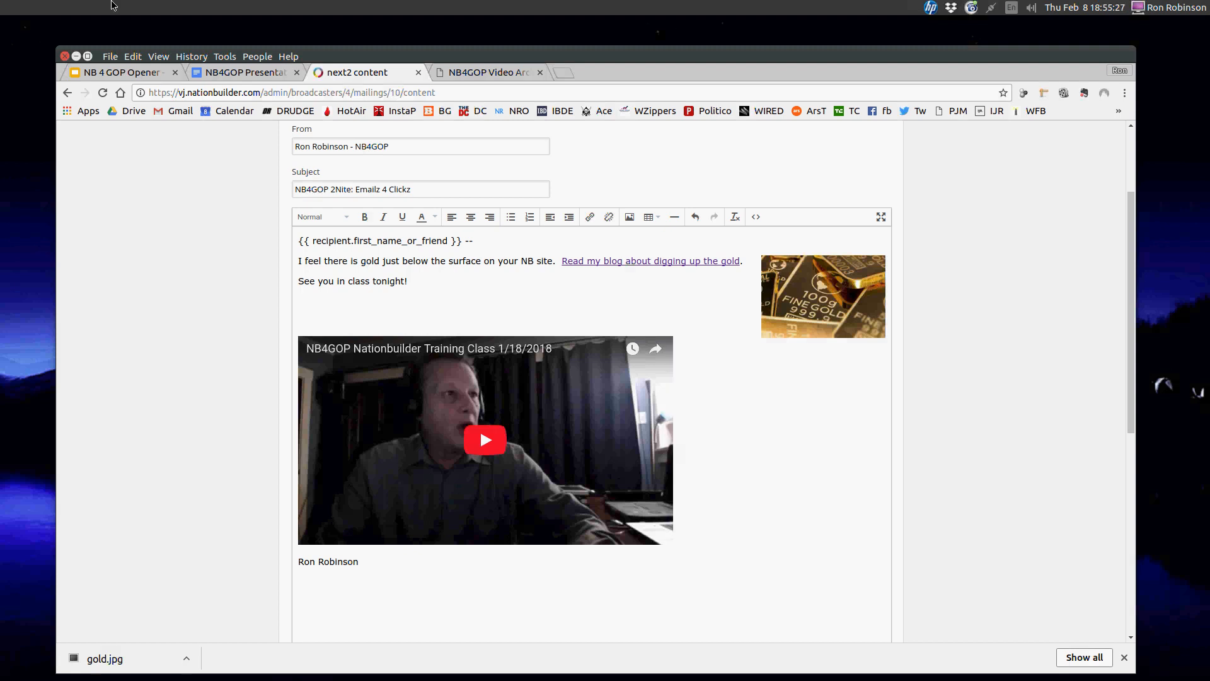
Switch to the NB4GOP video archive page and open the "NB4GOP Nationbuilder Training Class 1/18/2018" video on YouTube
{"action": "left_click", "coordinate": [496, 73]}
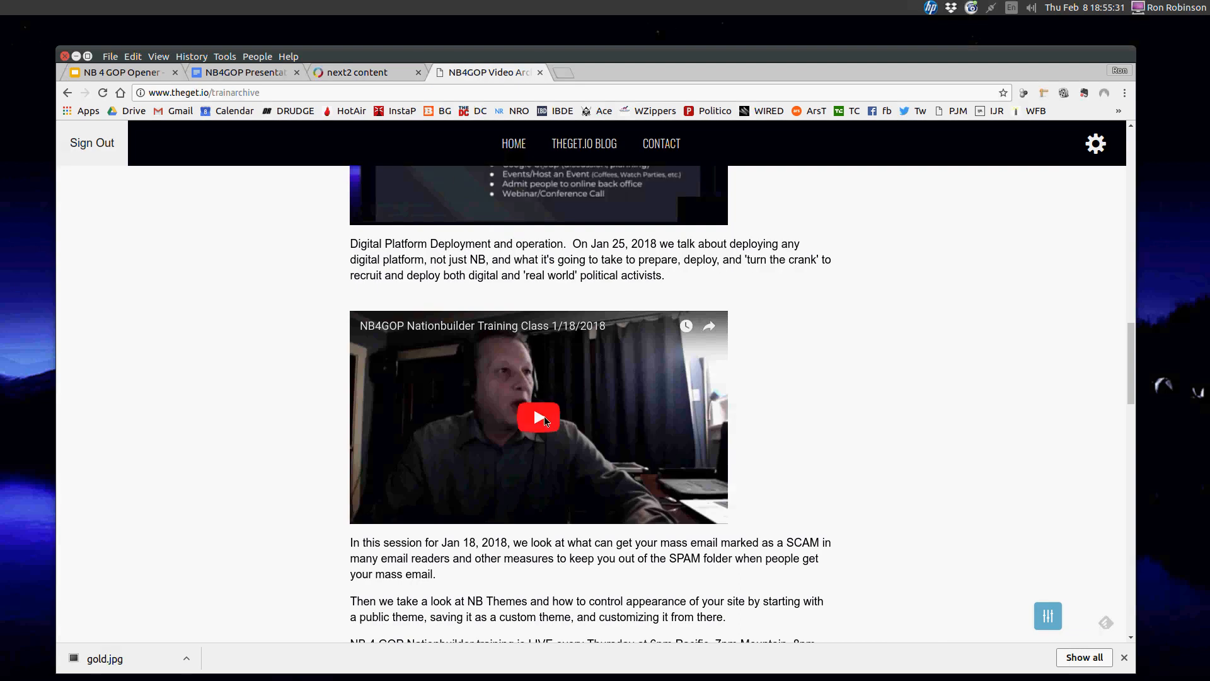
{"action": "scroll", "coordinate": [221, 283], "scroll_direction": "up", "scroll_amount": 4}
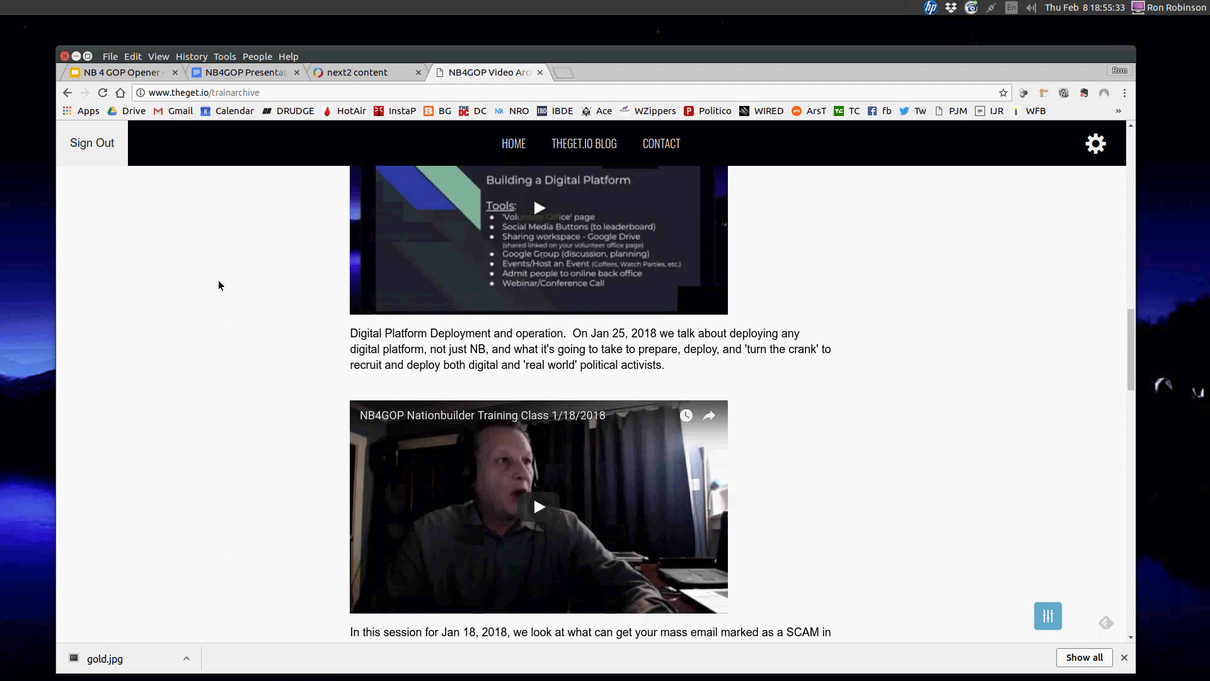
{"action": "scroll", "coordinate": [227, 265], "scroll_direction": "up", "scroll_amount": 7}
{"action": "scroll", "coordinate": [214, 231], "scroll_direction": "down", "scroll_amount": 12}
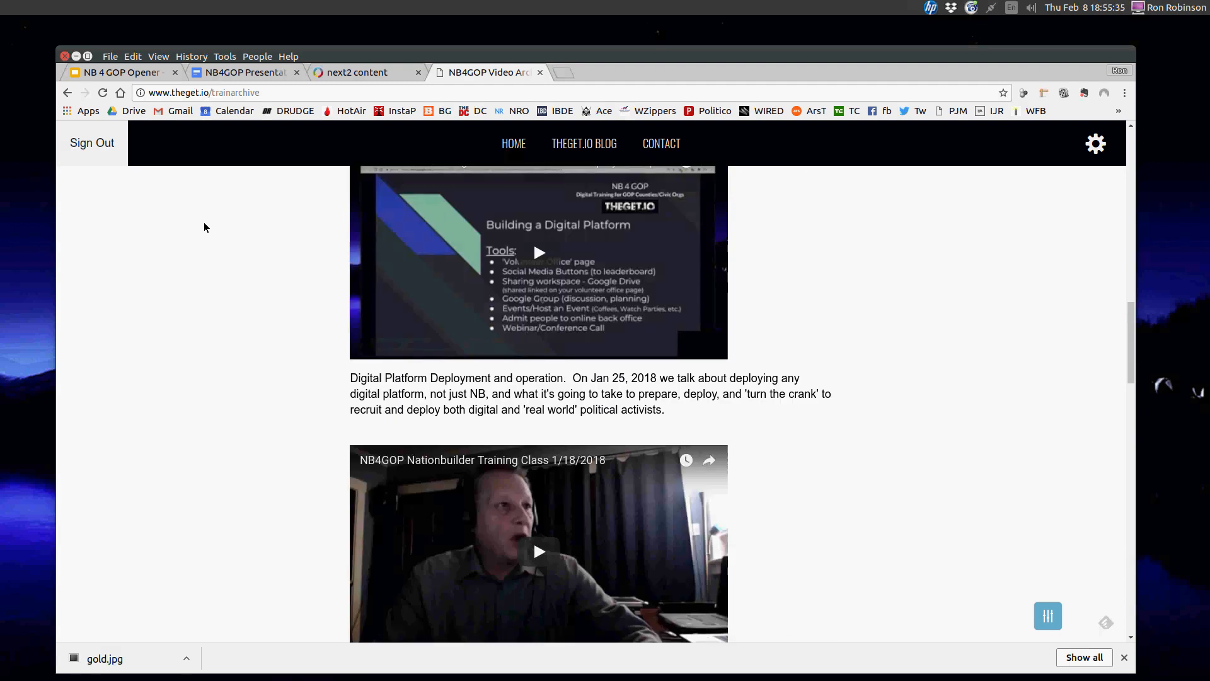
{"action": "scroll", "coordinate": [201, 224], "scroll_direction": "down", "scroll_amount": 1}
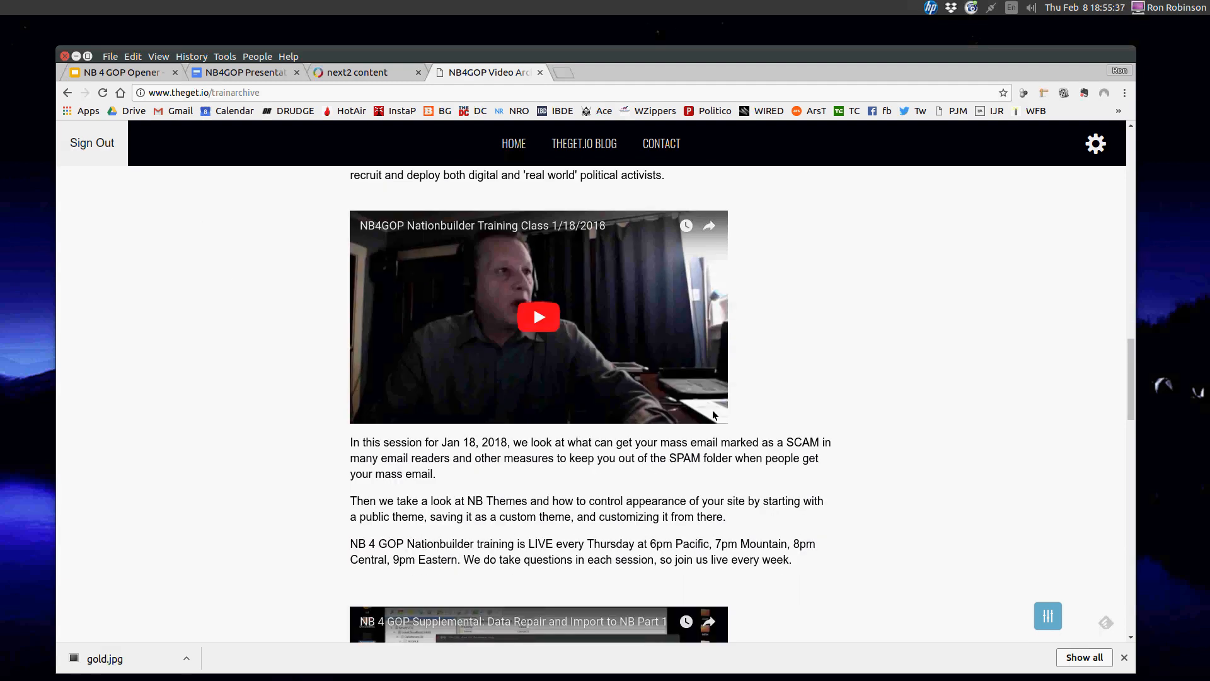
{"action": "left_click", "coordinate": [540, 320]}
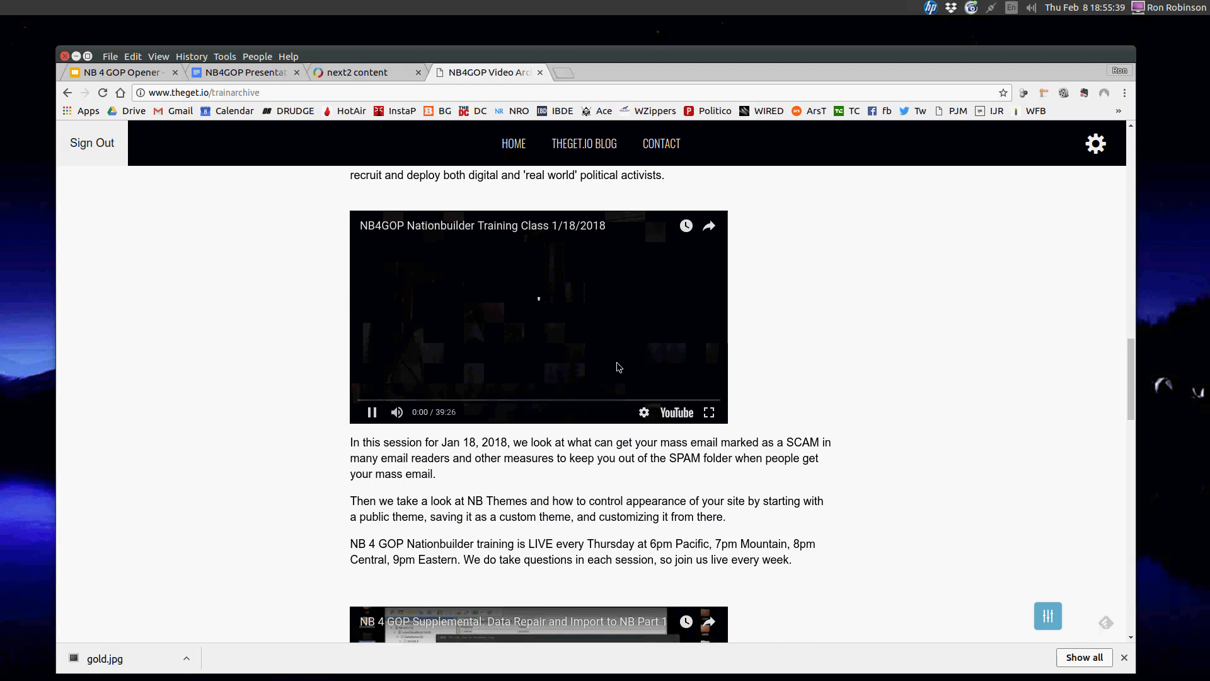
{"action": "left_click", "coordinate": [674, 414]}
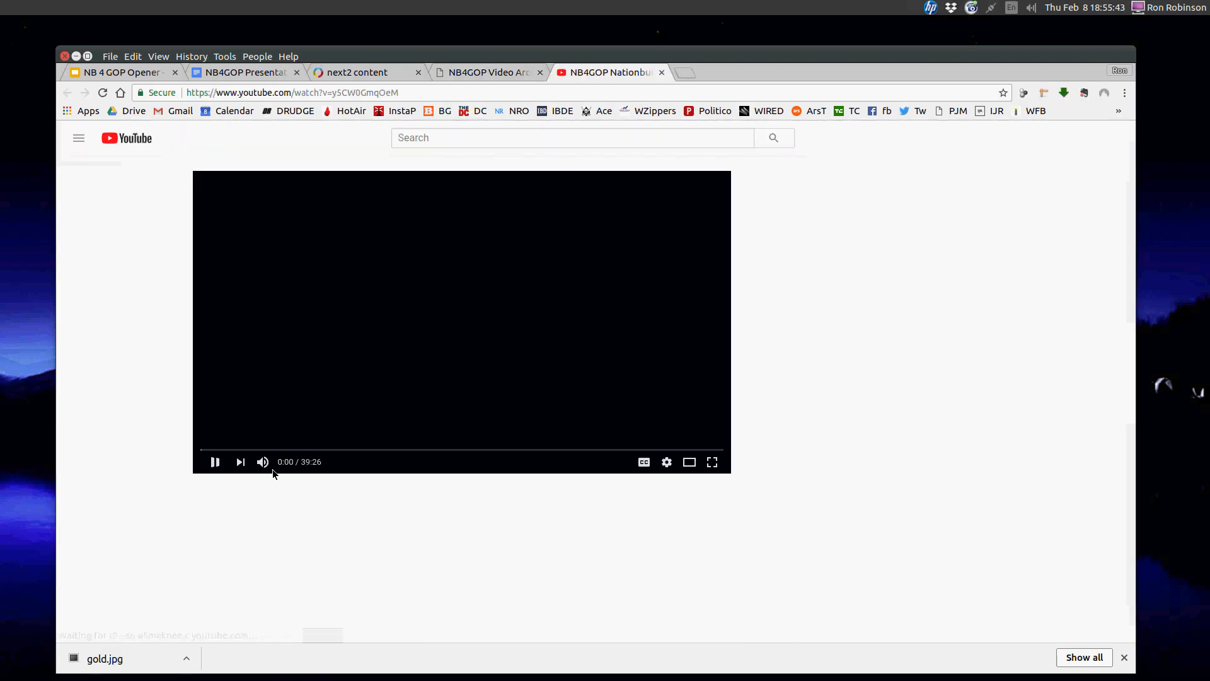
Copy the training class video's share link, close the sharing options and pause the video
{"action": "left_click", "coordinate": [643, 522]}
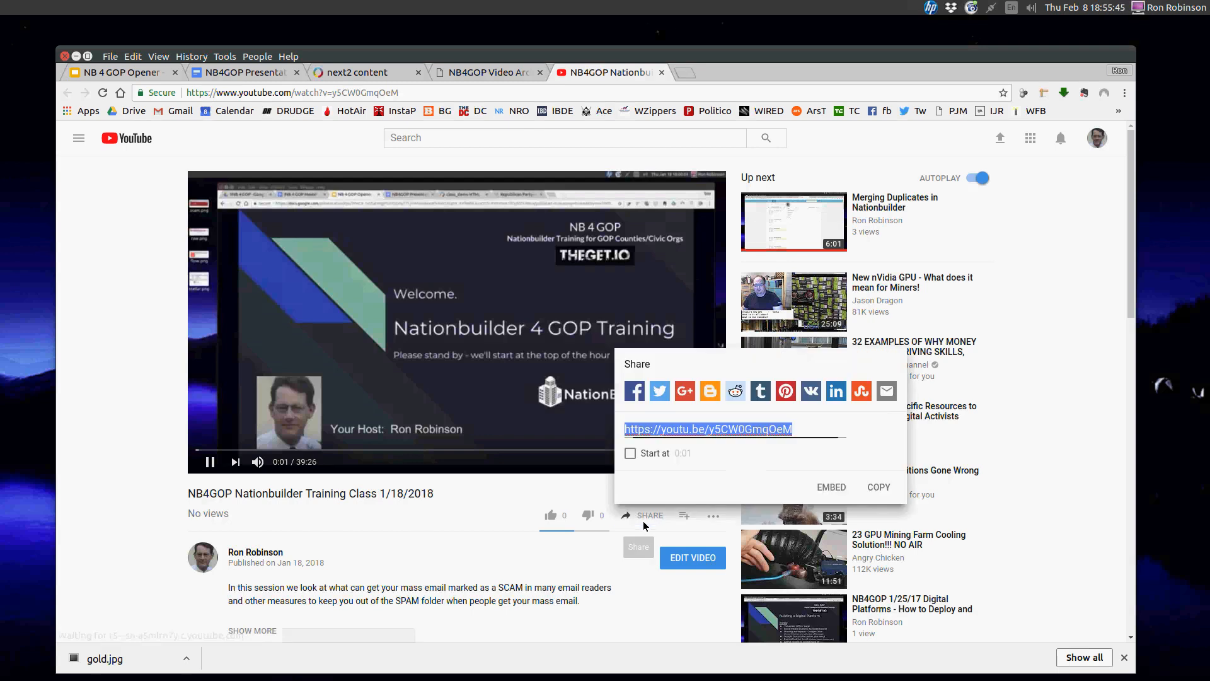
{"action": "left_click", "coordinate": [822, 428]}
{"action": "left_click_drag", "start_coordinate": [822, 428], "coordinate": [623, 433]}
{"action": "key", "text": "ctrl+c"}
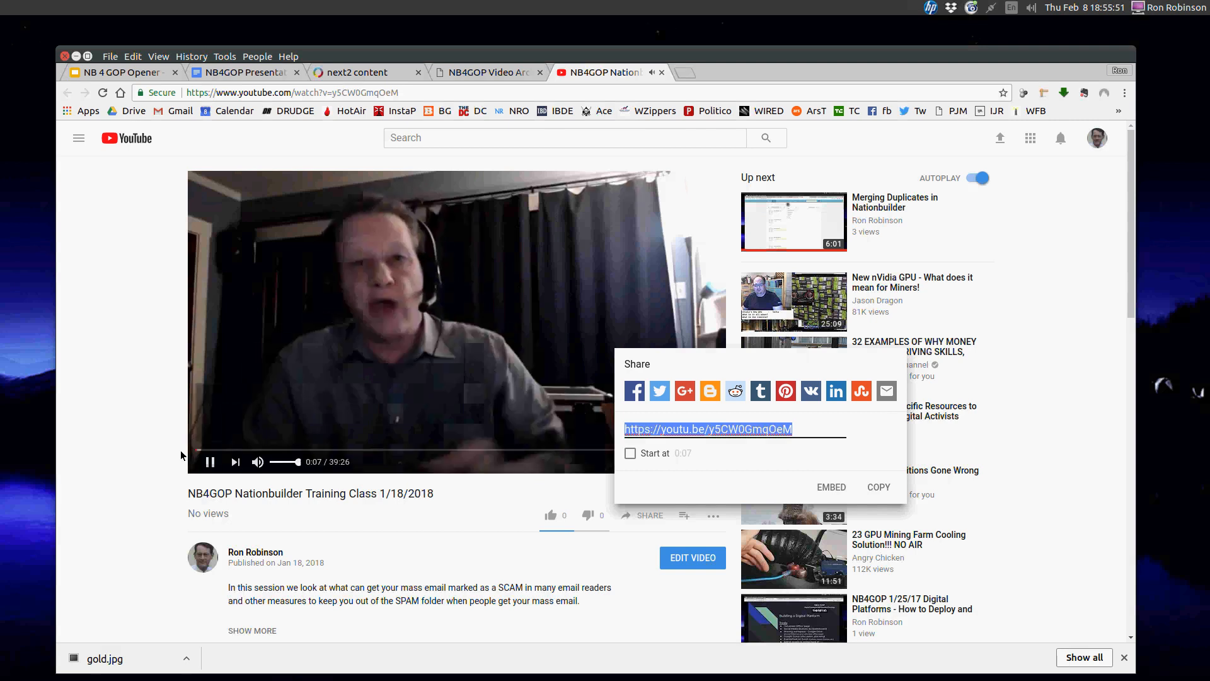
{"action": "left_click", "coordinate": [222, 220]}
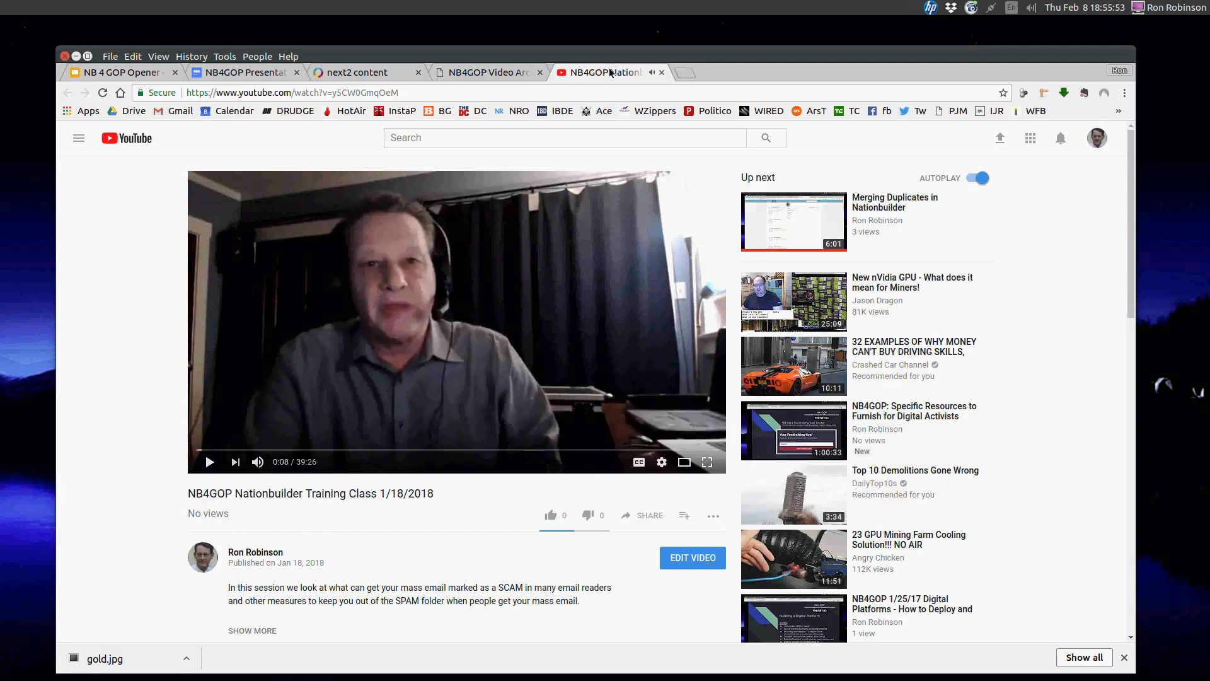
{"action": "left_click", "coordinate": [355, 73]}
{"action": "left_click", "coordinate": [472, 419]}
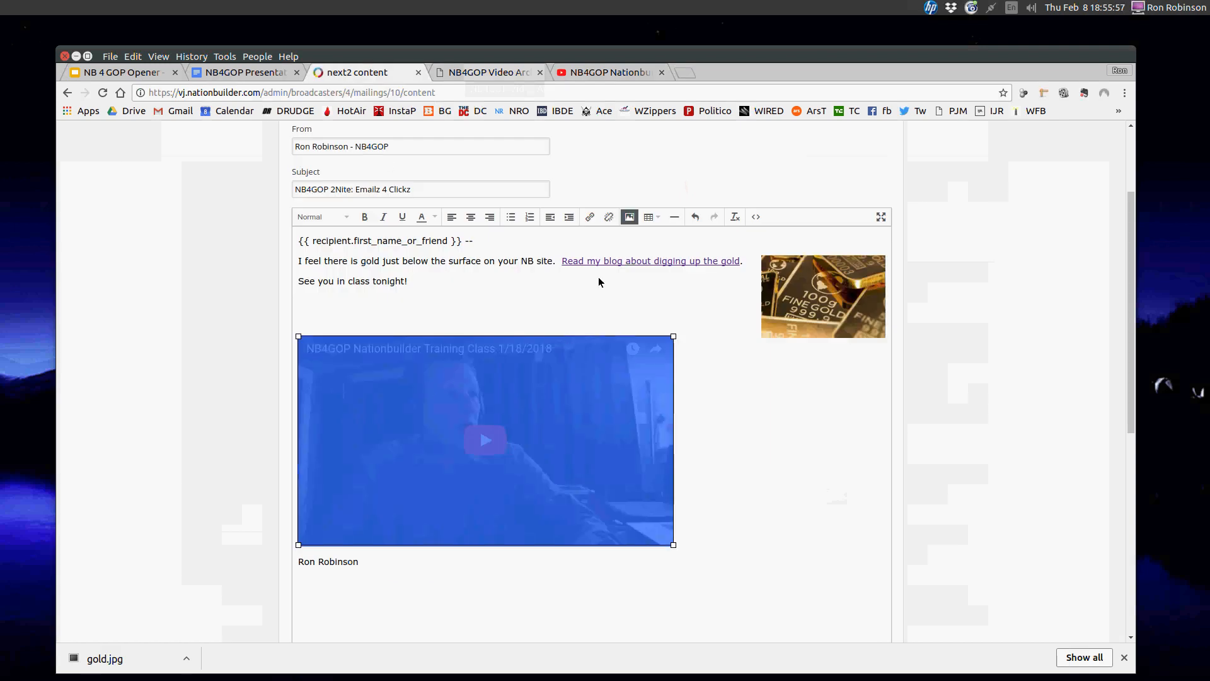
{"action": "left_click", "coordinate": [590, 216]}
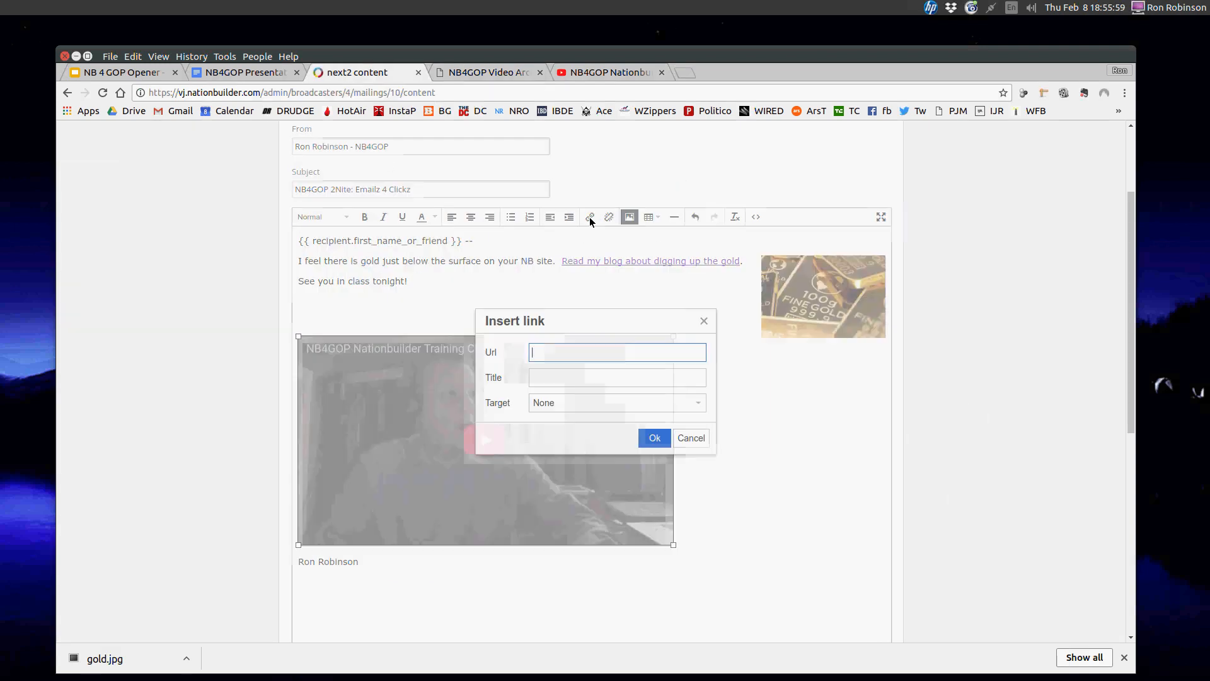
{"action": "left_click", "coordinate": [567, 361]}
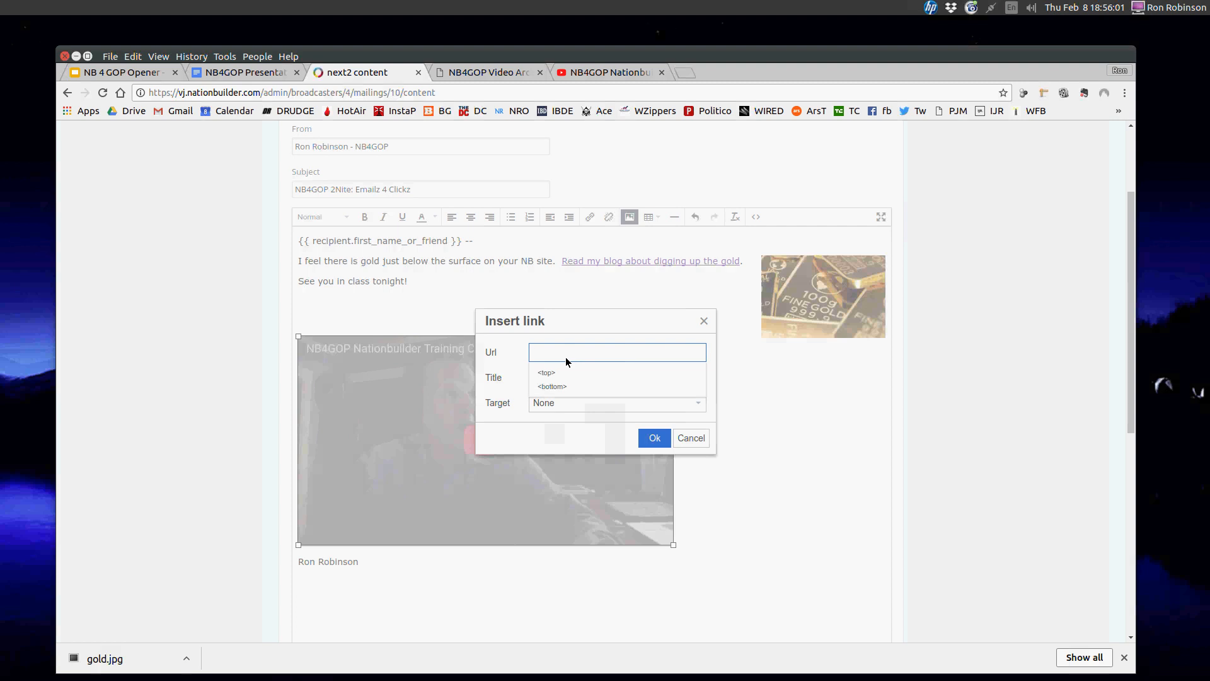
{"action": "key", "text": "ctrl+v"}
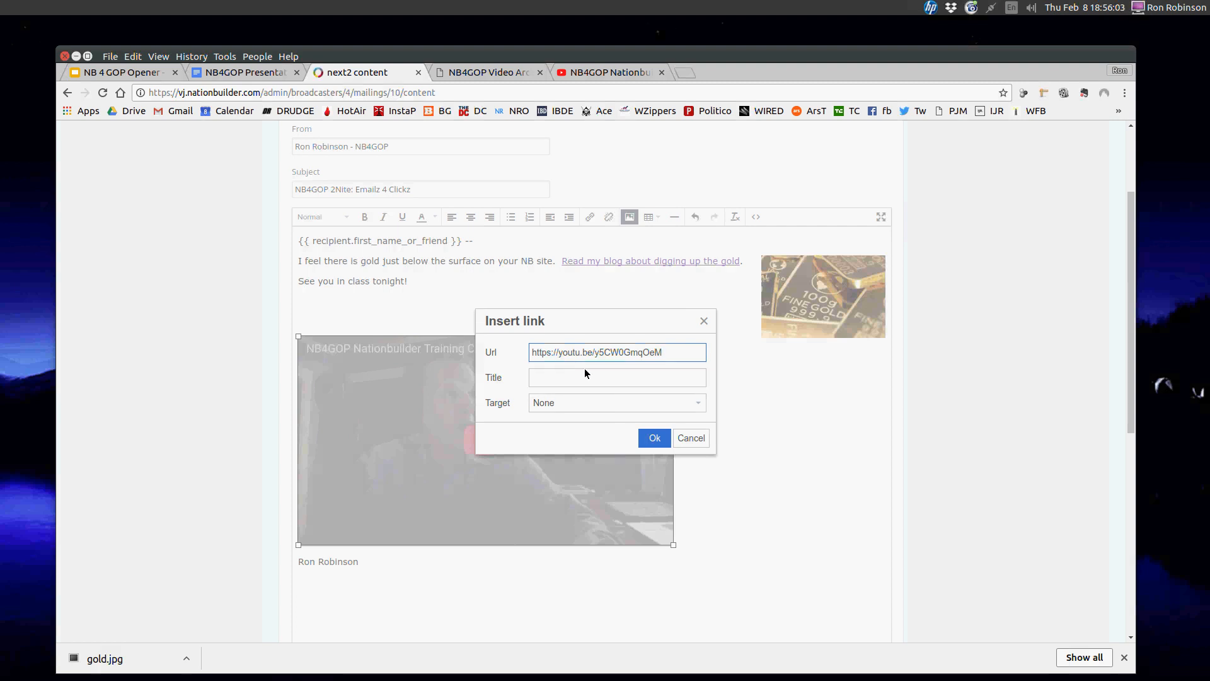
{"action": "left_click", "coordinate": [650, 435]}
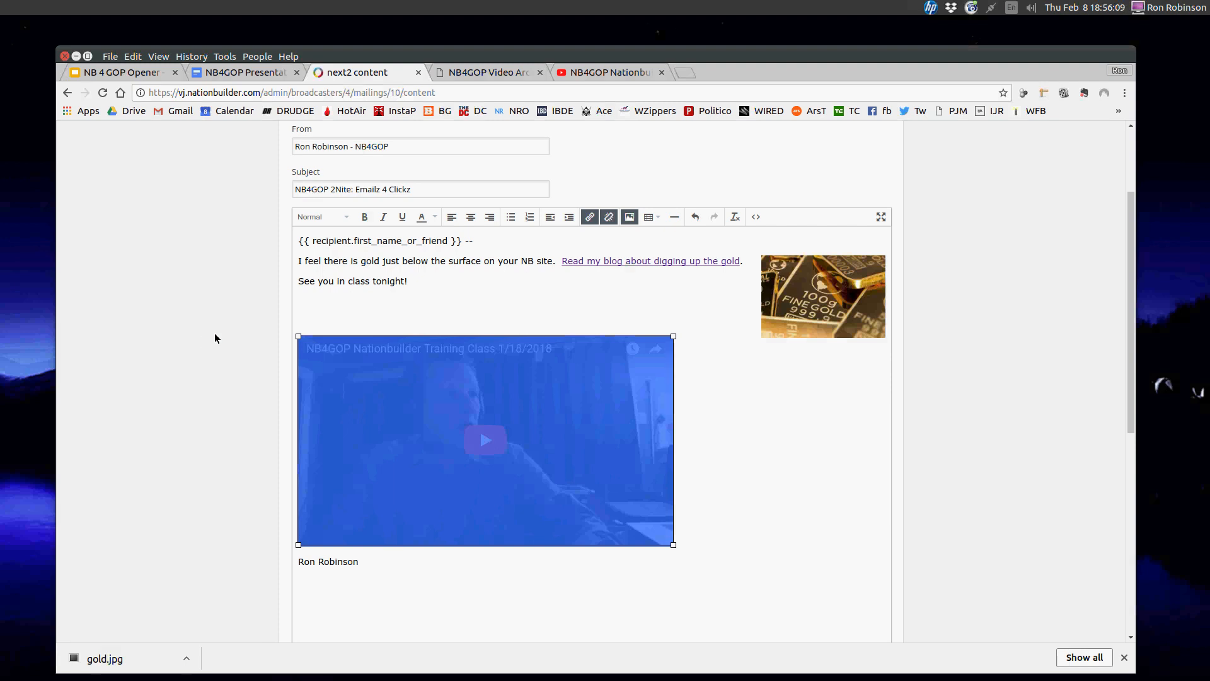
Examine the training class video's full YouTube address and compare its YouTube and archive pages with the linked screenshot in the email
{"action": "left_click", "coordinate": [598, 66]}
{"action": "left_click", "coordinate": [187, 94]}
{"action": "left_click", "coordinate": [188, 94]}
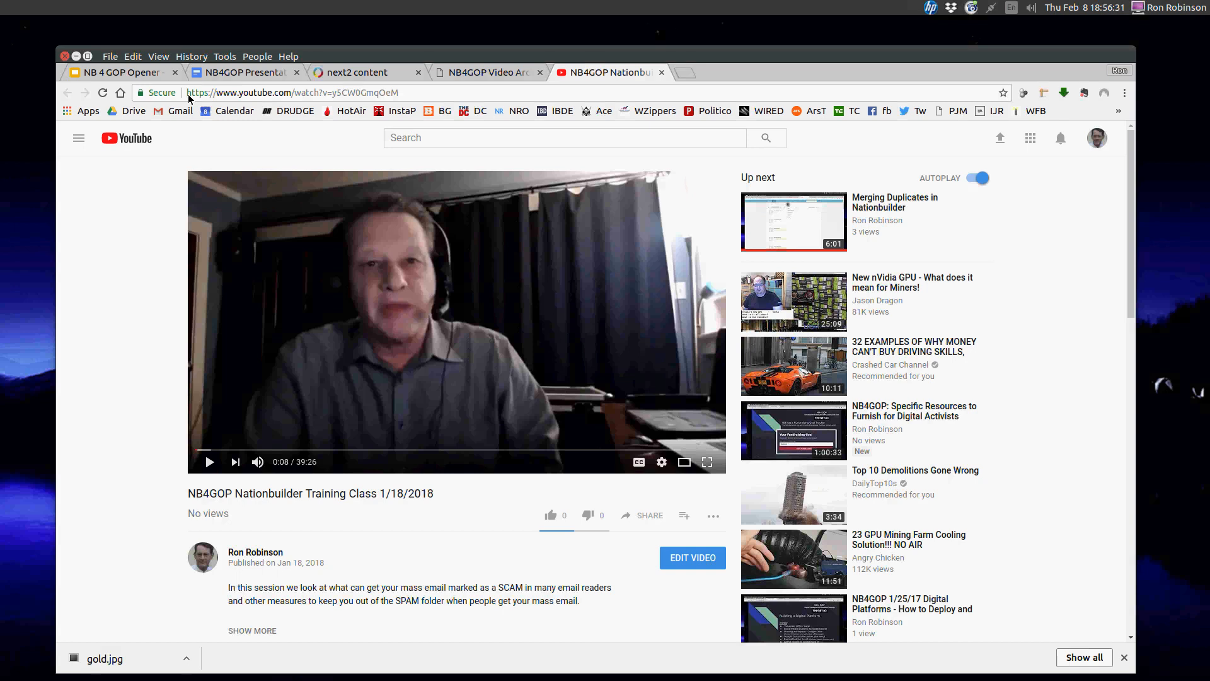
{"action": "left_click", "coordinate": [360, 73]}
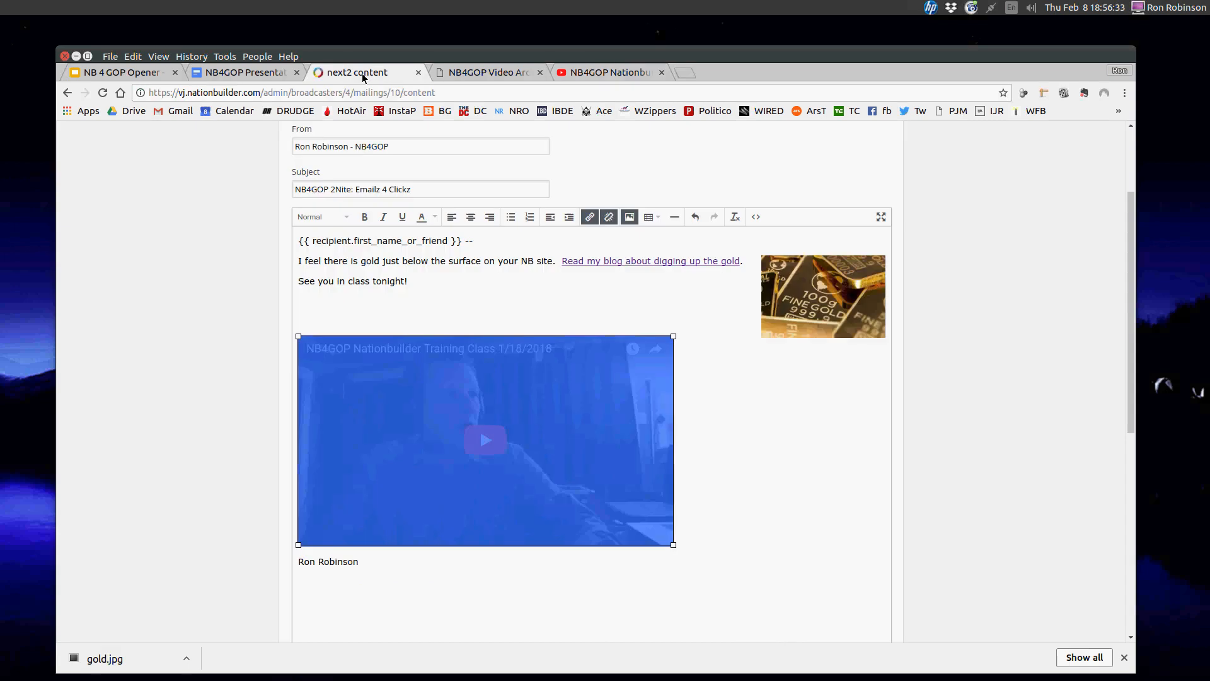
{"action": "left_click", "coordinate": [633, 74]}
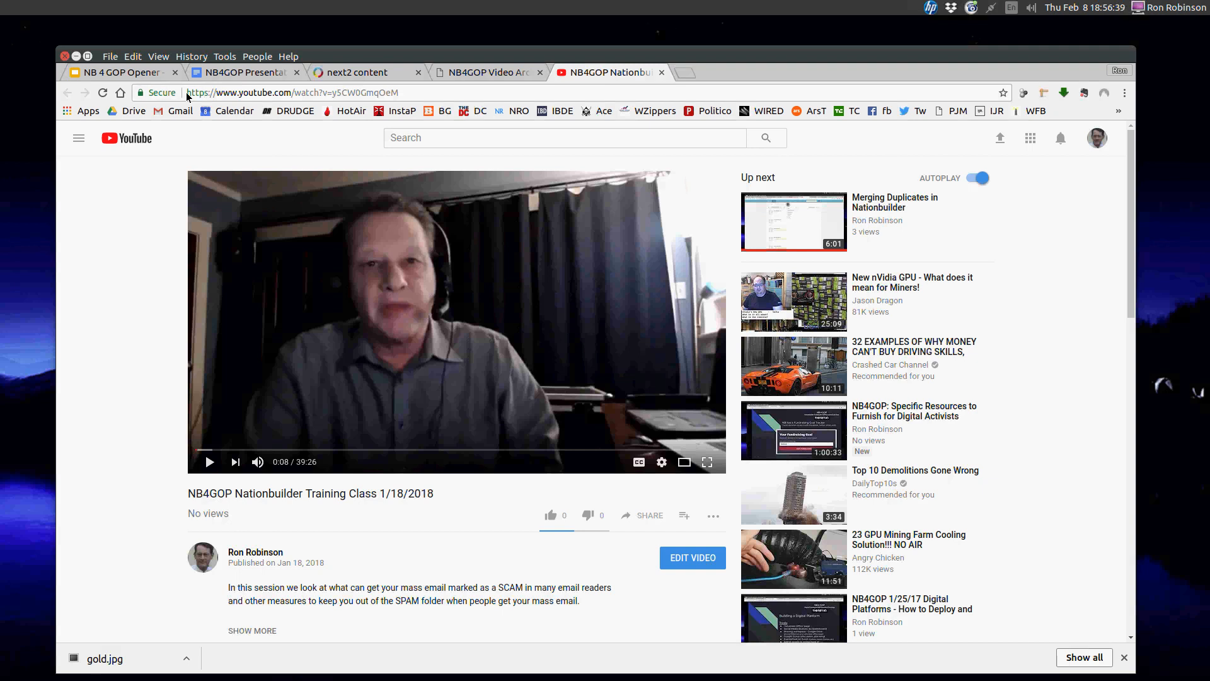
{"action": "left_click_drag", "start_coordinate": [186, 97], "coordinate": [418, 101]}
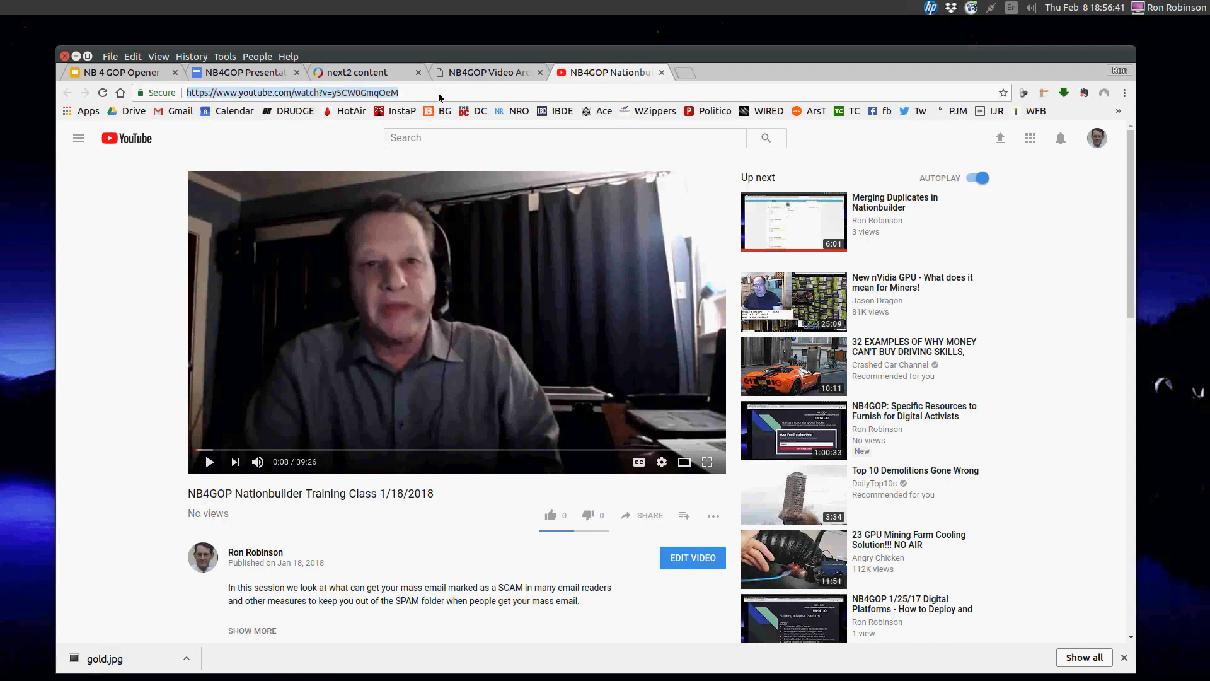
{"action": "left_click", "coordinate": [489, 74]}
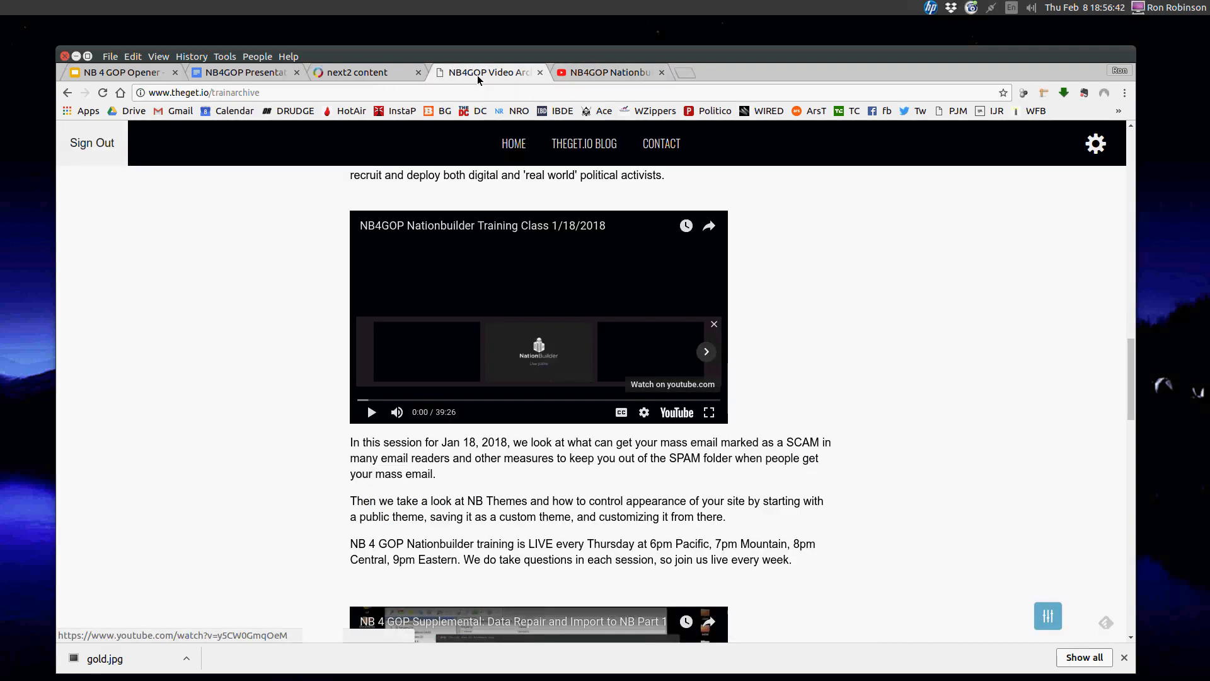
{"action": "left_click", "coordinate": [386, 69]}
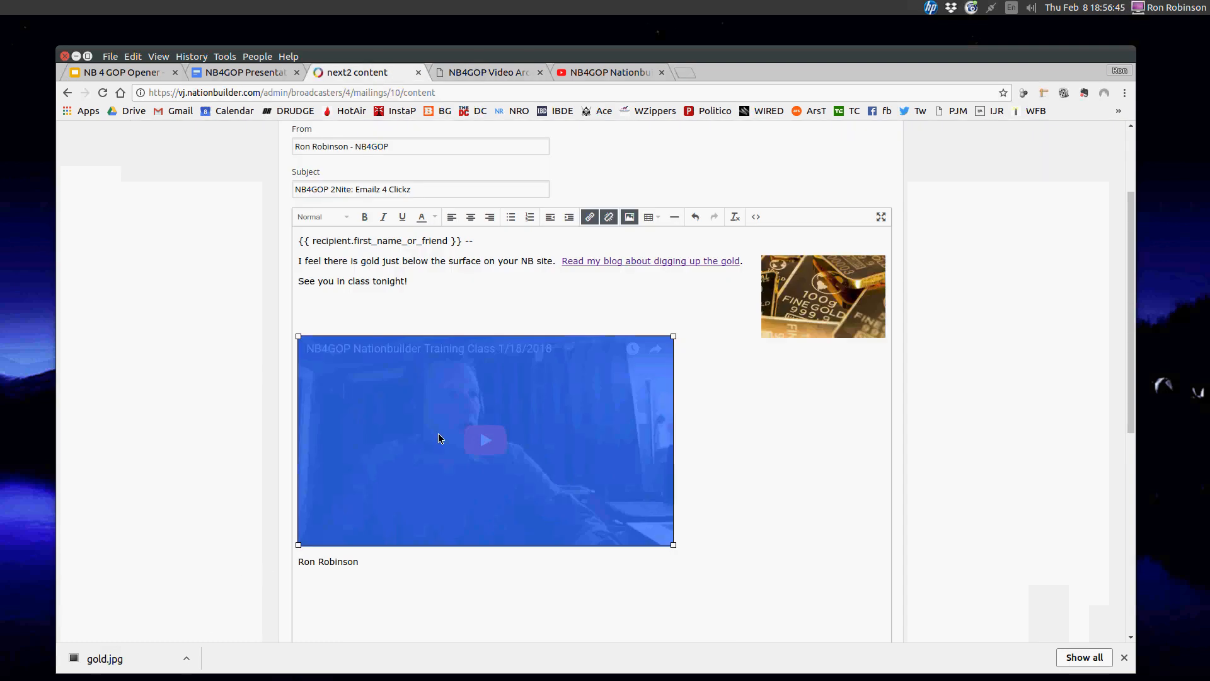
{"action": "left_click", "coordinate": [712, 477]}
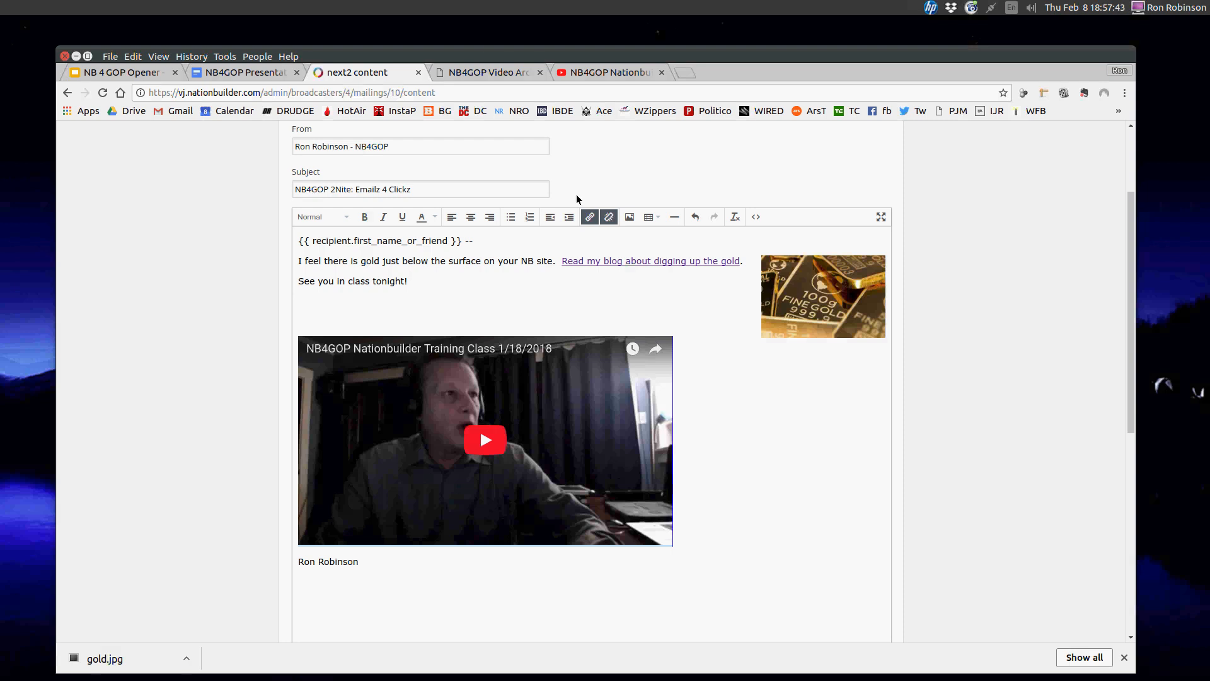
Examine the video archive page as an alternative link destination to the video's own YouTube page
{"action": "left_click", "coordinate": [493, 72]}
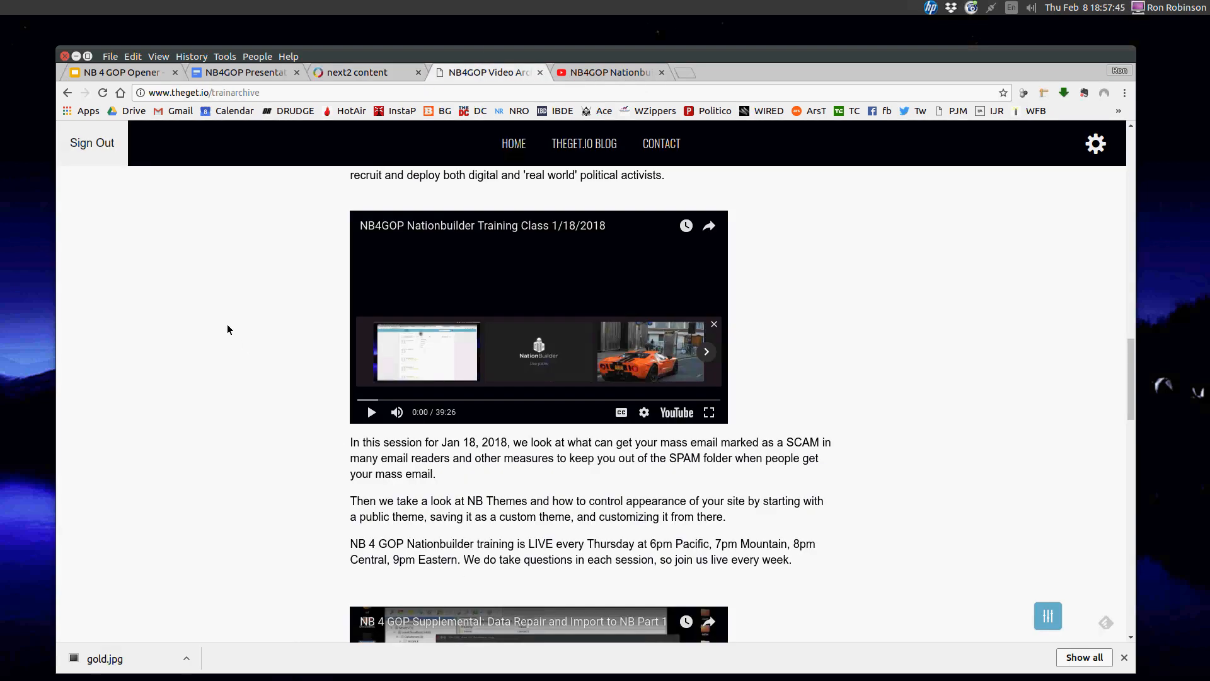
{"action": "scroll", "coordinate": [228, 329], "scroll_direction": "down", "scroll_amount": 10}
{"action": "scroll", "coordinate": [225, 349], "scroll_direction": "up", "scroll_amount": 8}
{"action": "scroll", "coordinate": [227, 348], "scroll_direction": "up", "scroll_amount": 5}
{"action": "scroll", "coordinate": [290, 341], "scroll_direction": "up", "scroll_amount": 2}
{"action": "scroll", "coordinate": [289, 339], "scroll_direction": "up", "scroll_amount": 2}
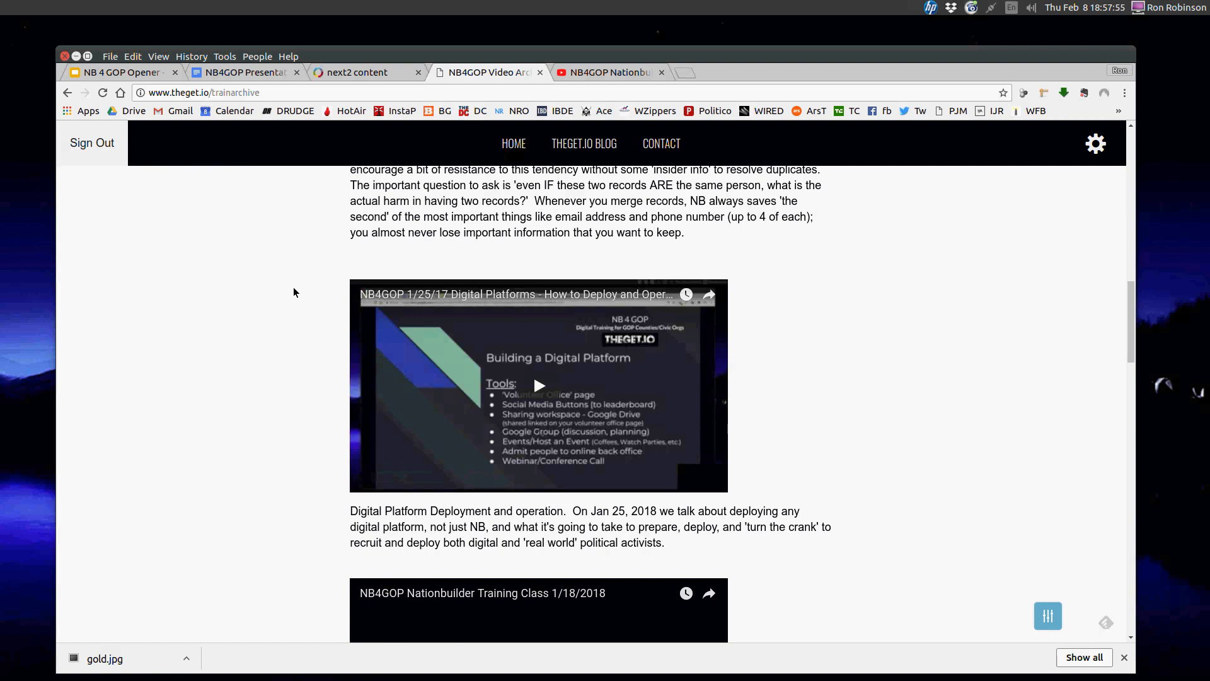
{"action": "scroll", "coordinate": [313, 292], "scroll_direction": "down", "scroll_amount": 1}
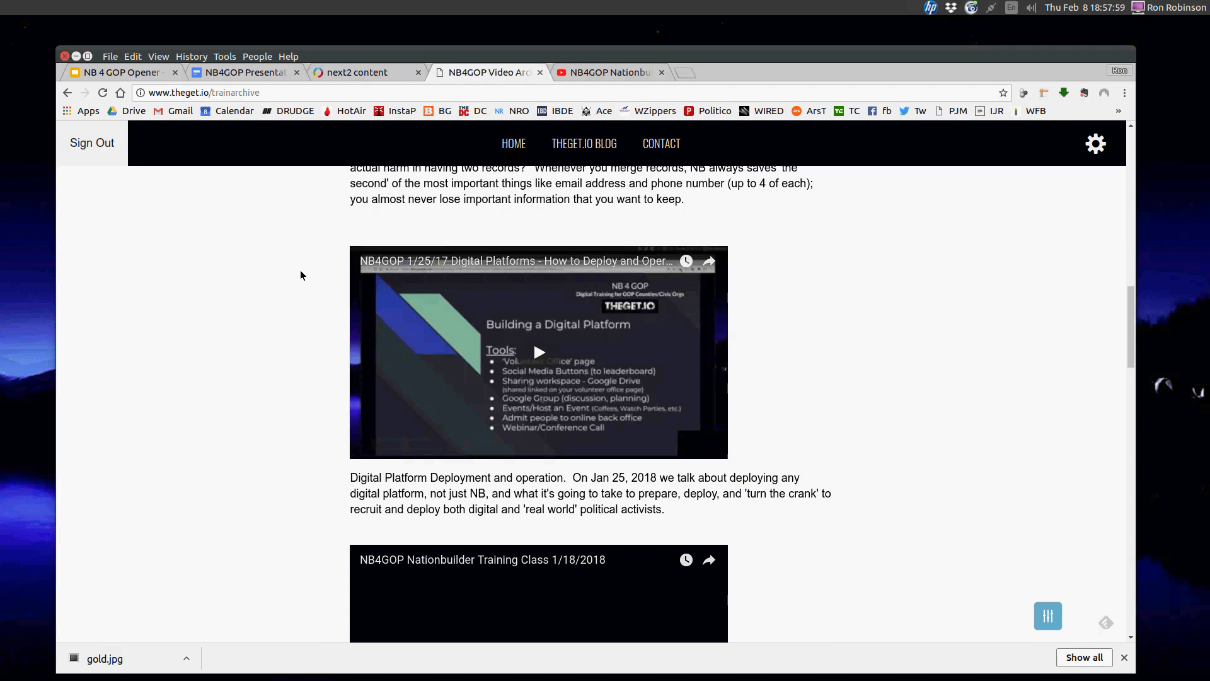
{"action": "left_click", "coordinate": [603, 74]}
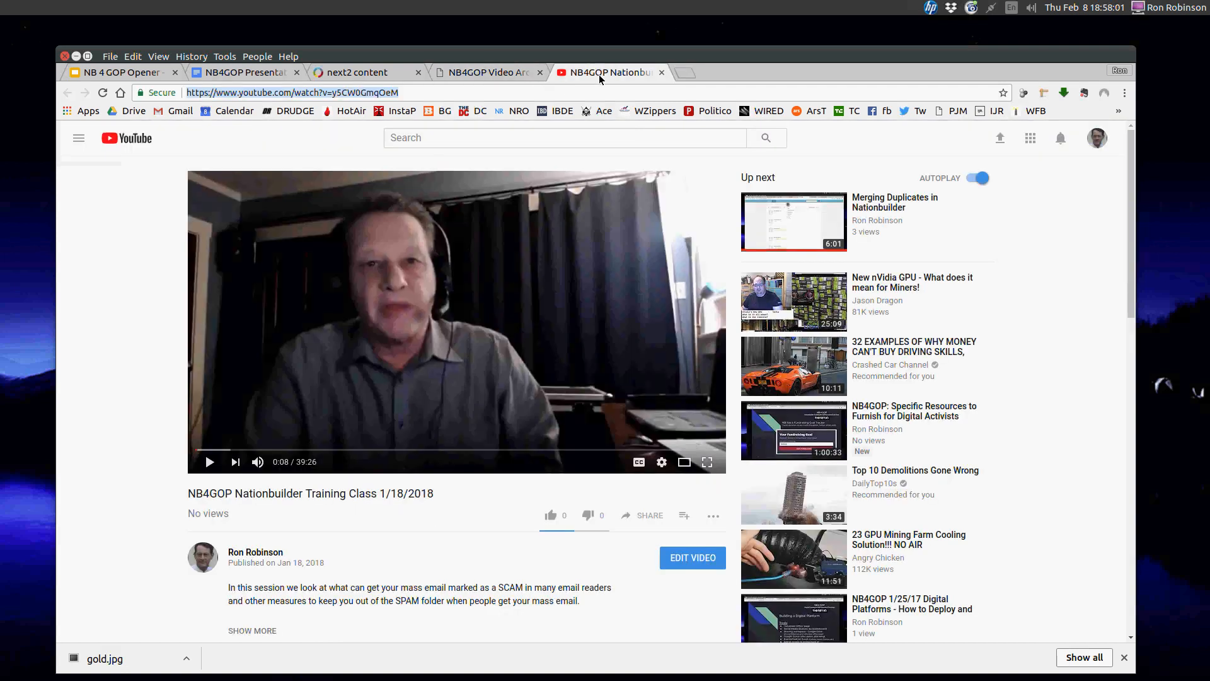
{"action": "left_click", "coordinate": [508, 74]}
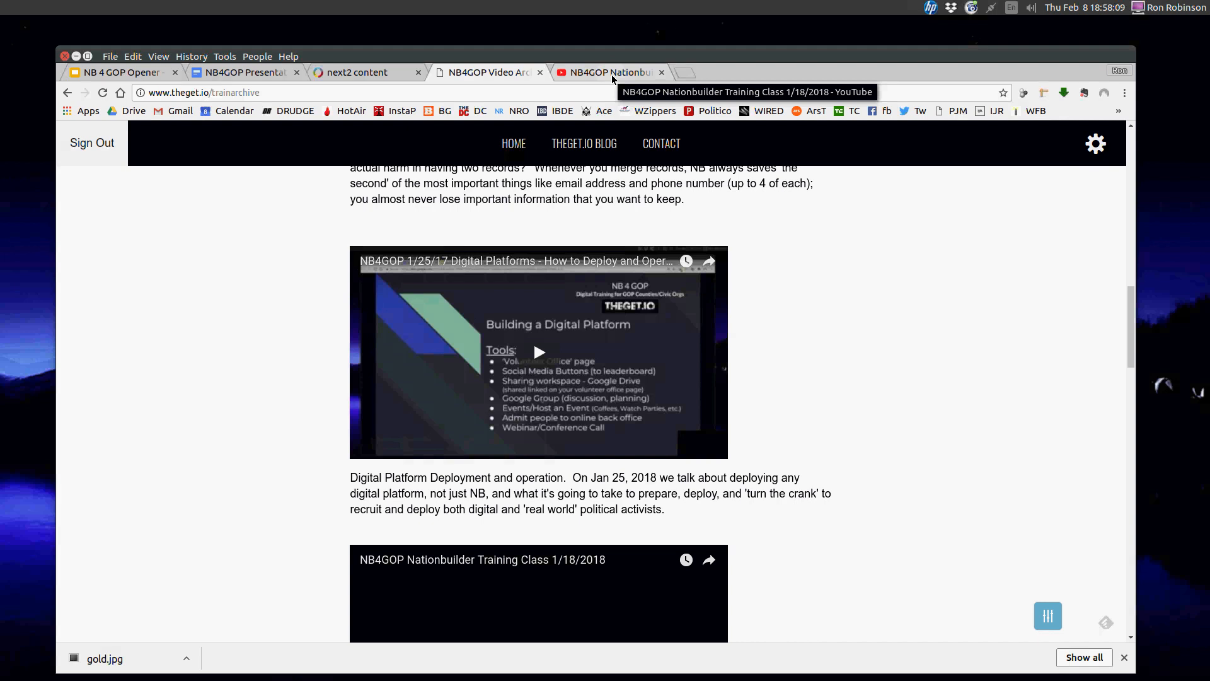
Check the link address on the next2 email's video screenshot without changing it, and select the gold image
{"action": "left_click", "coordinate": [356, 73]}
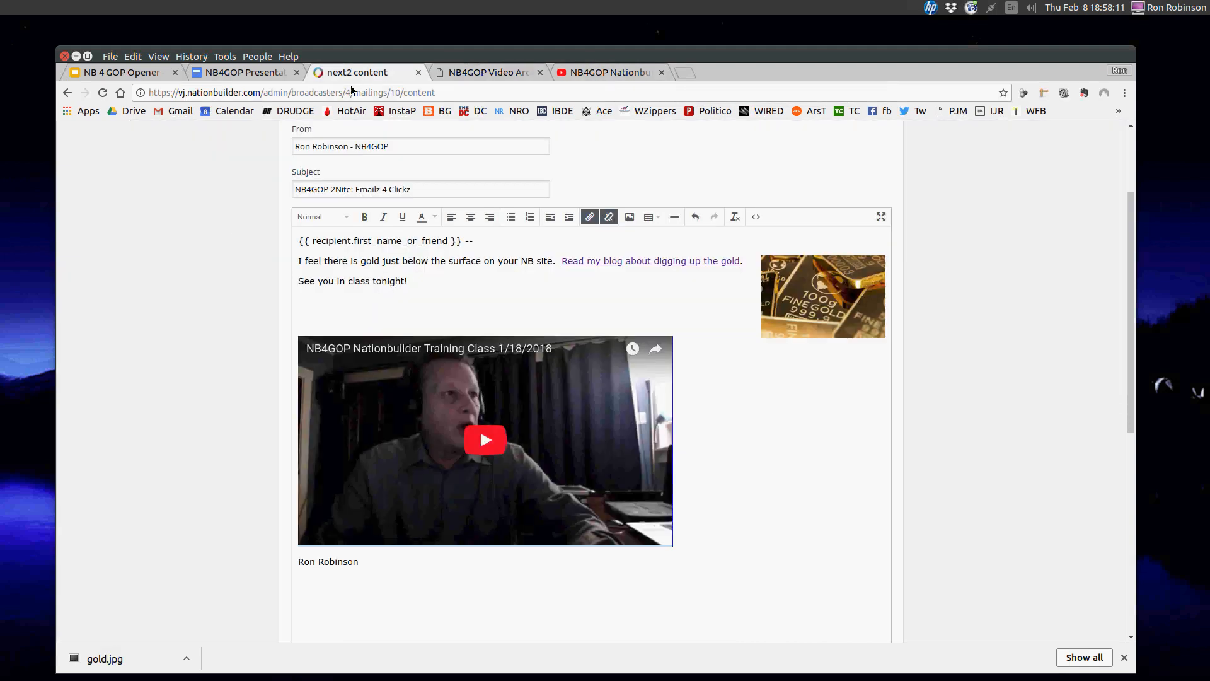
{"action": "left_click", "coordinate": [493, 407]}
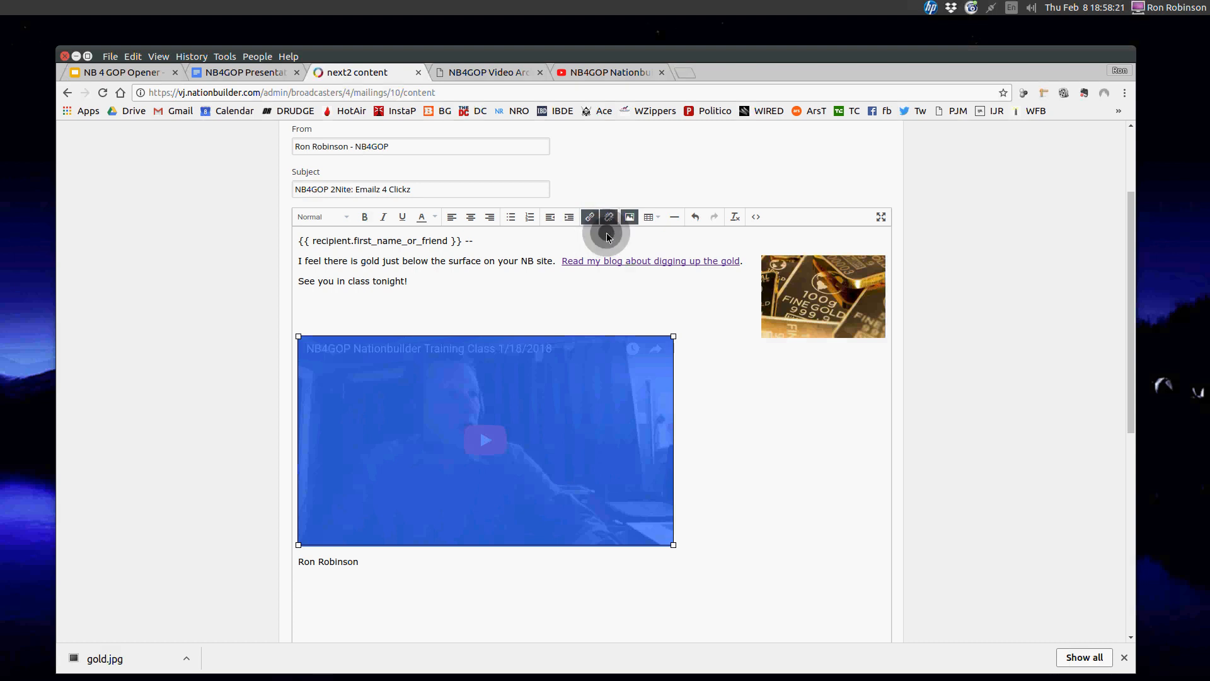
{"action": "left_click", "coordinate": [591, 217]}
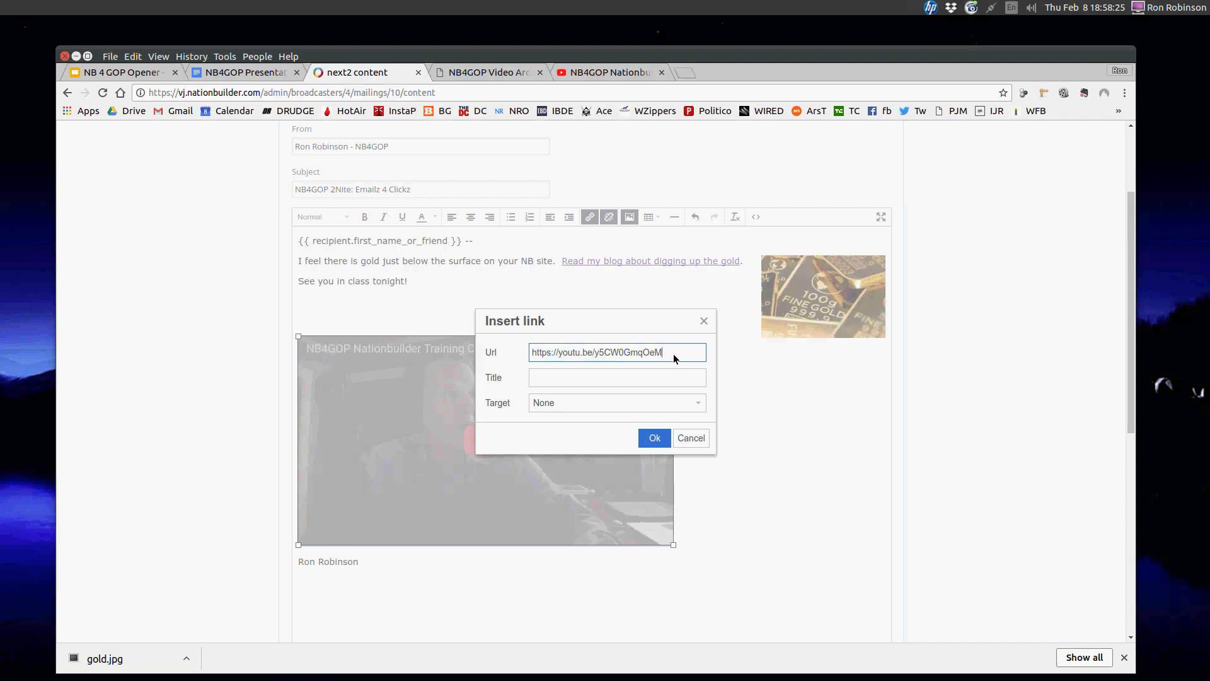
{"action": "left_click", "coordinate": [689, 439]}
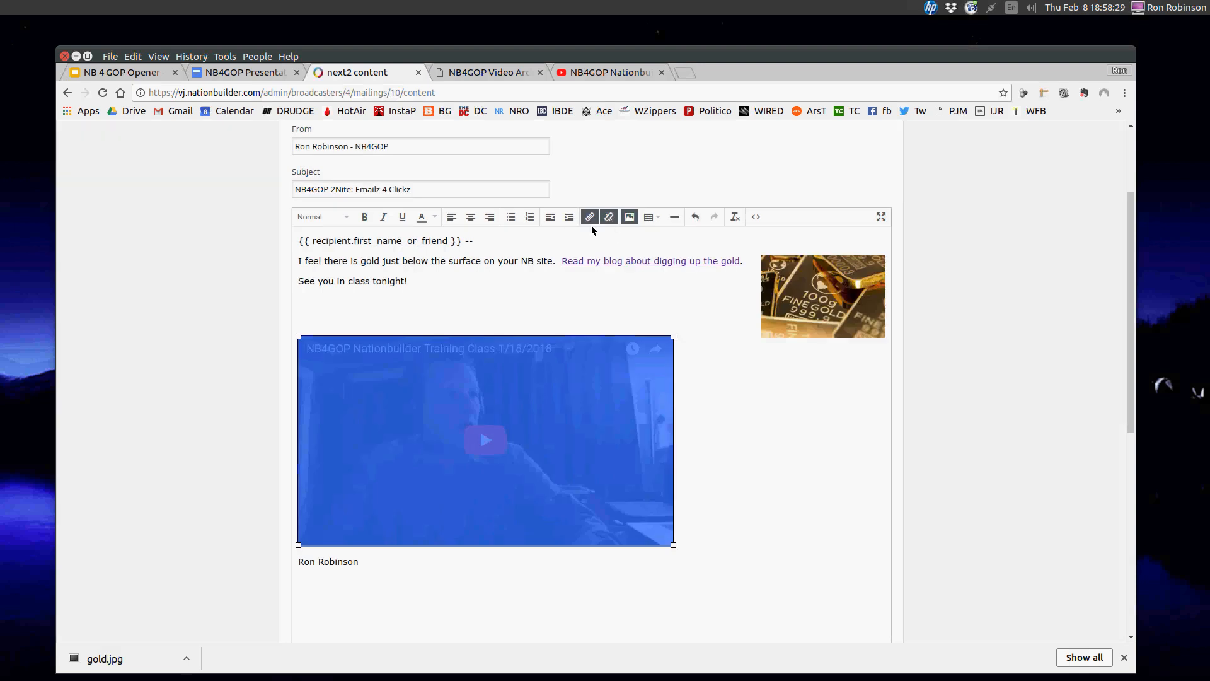
{"action": "left_click", "coordinate": [814, 313]}
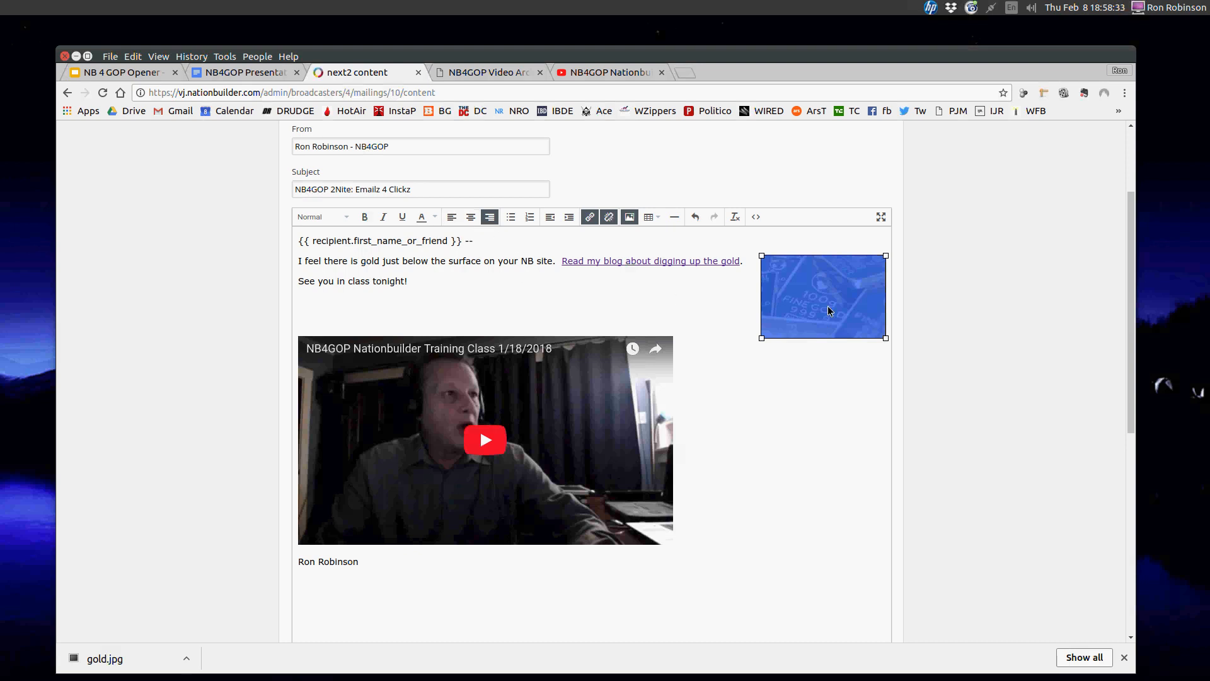
{"action": "left_click", "coordinate": [629, 221]}
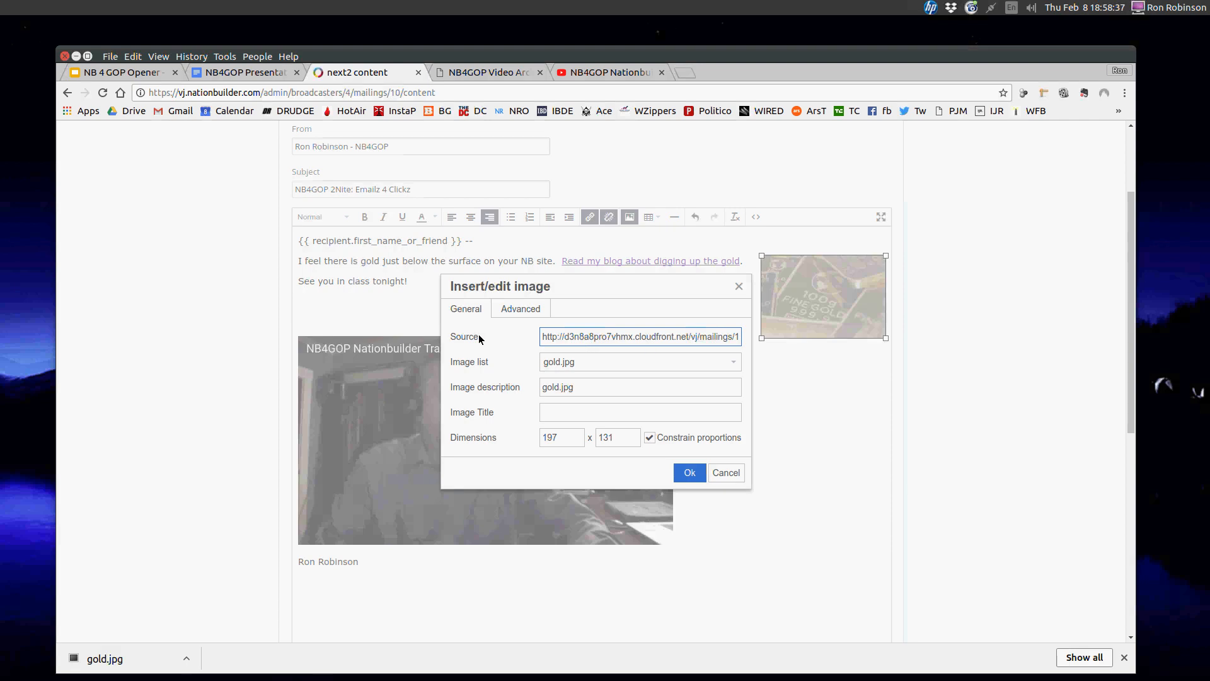
{"action": "left_click", "coordinate": [502, 309]}
{"action": "left_click_drag", "start_coordinate": [562, 337], "coordinate": [701, 344]}
{"action": "key", "text": "BackSpace"}
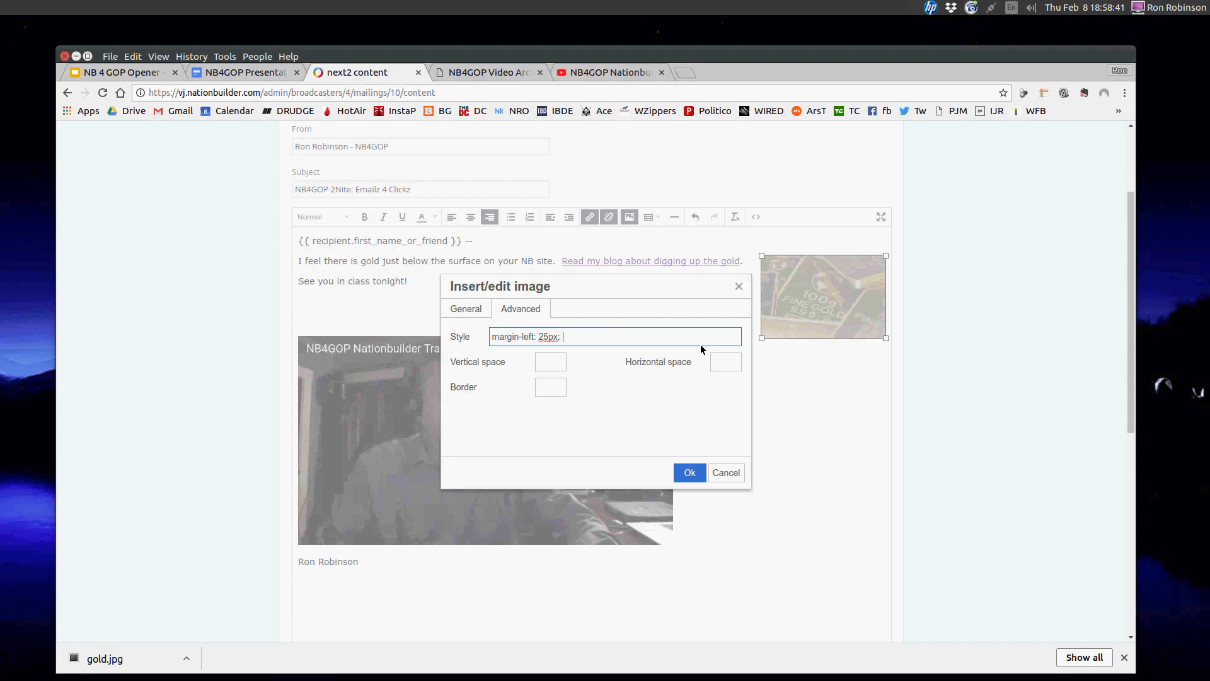
{"action": "left_click", "coordinate": [722, 478]}
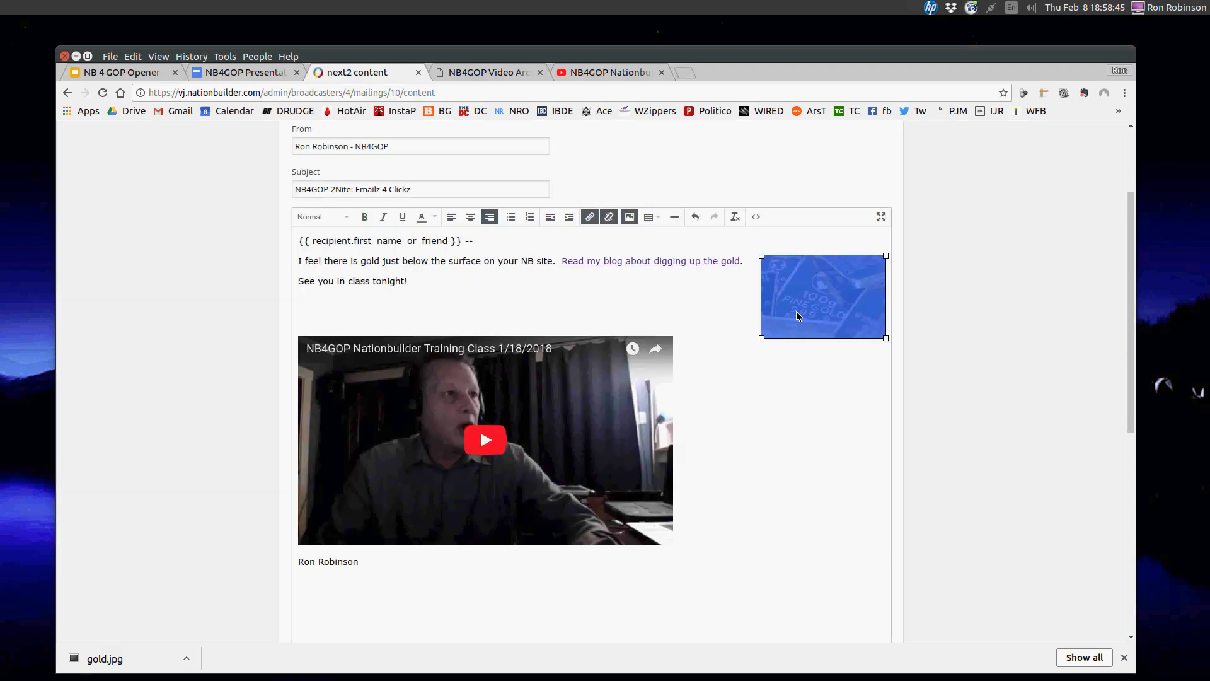
Remove float: right from the gold image's style, keeping margin-left: 25px, and align the image to the right again
{"action": "left_click", "coordinate": [629, 218]}
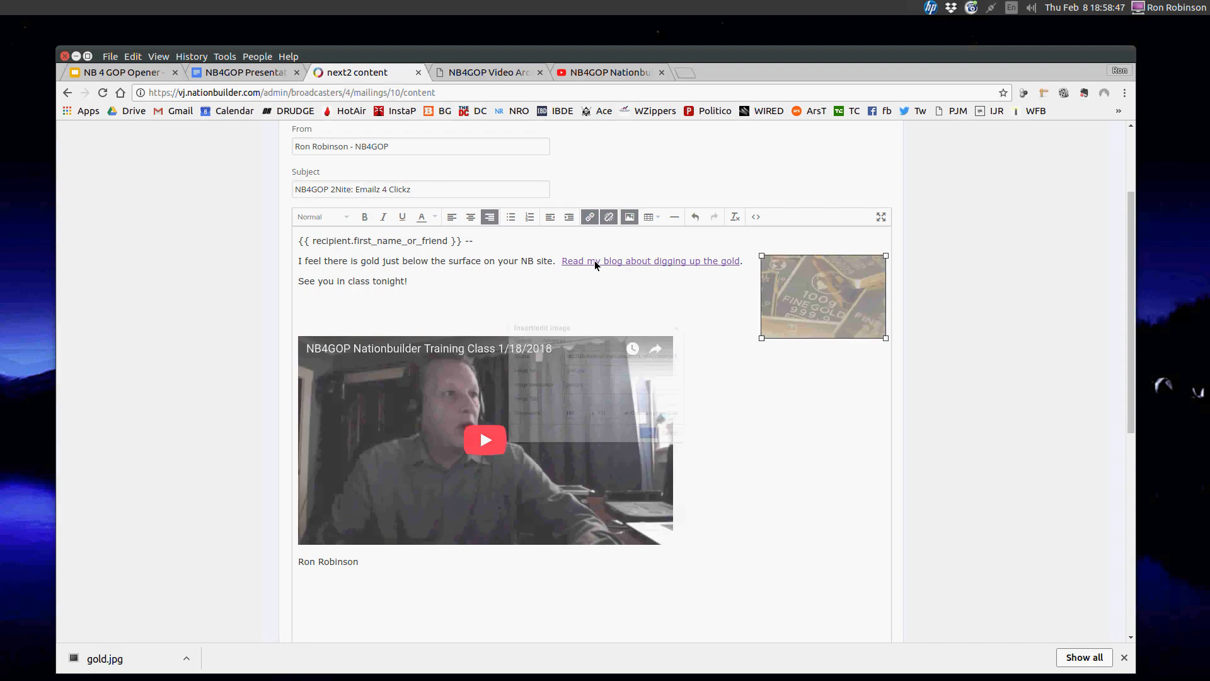
{"action": "left_click", "coordinate": [521, 309]}
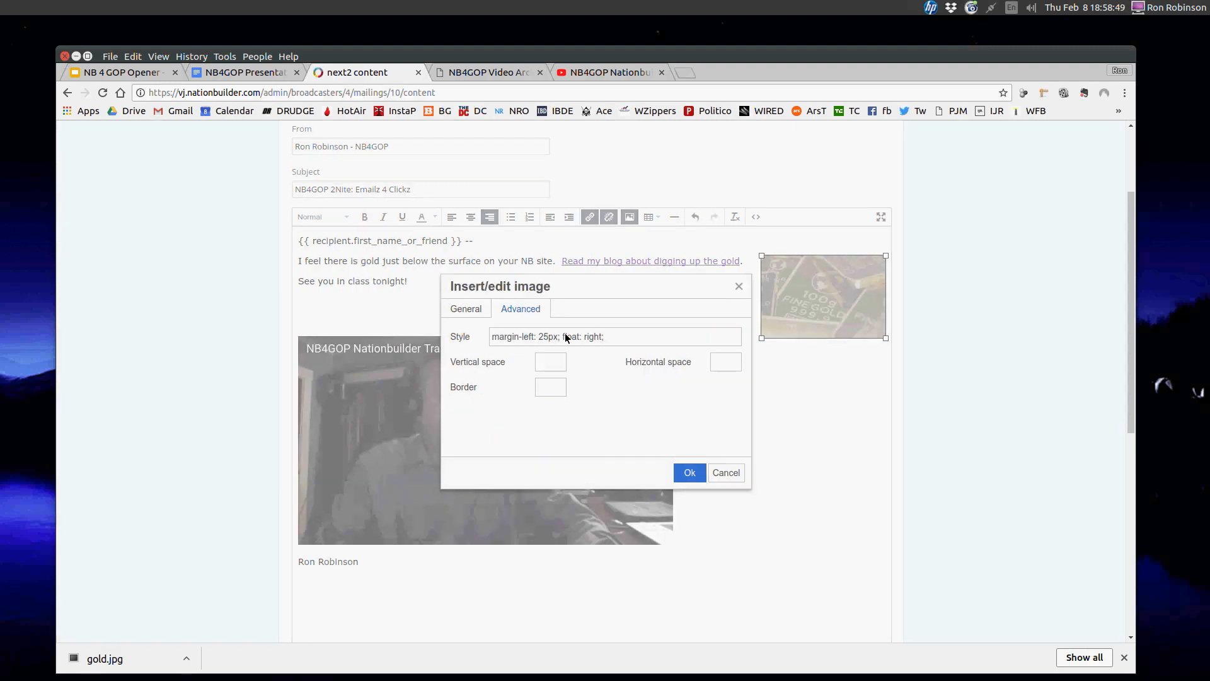
{"action": "left_click_drag", "start_coordinate": [561, 336], "coordinate": [619, 334]}
{"action": "key", "text": "BackSpace"}
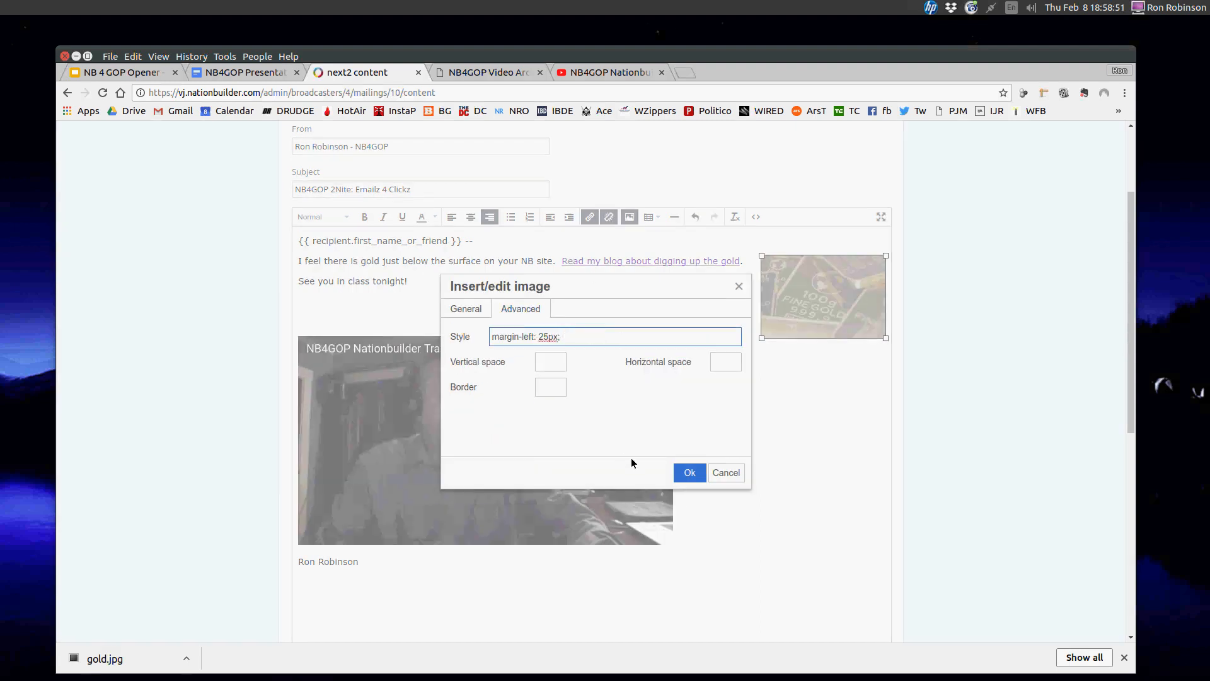
{"action": "left_click", "coordinate": [686, 476]}
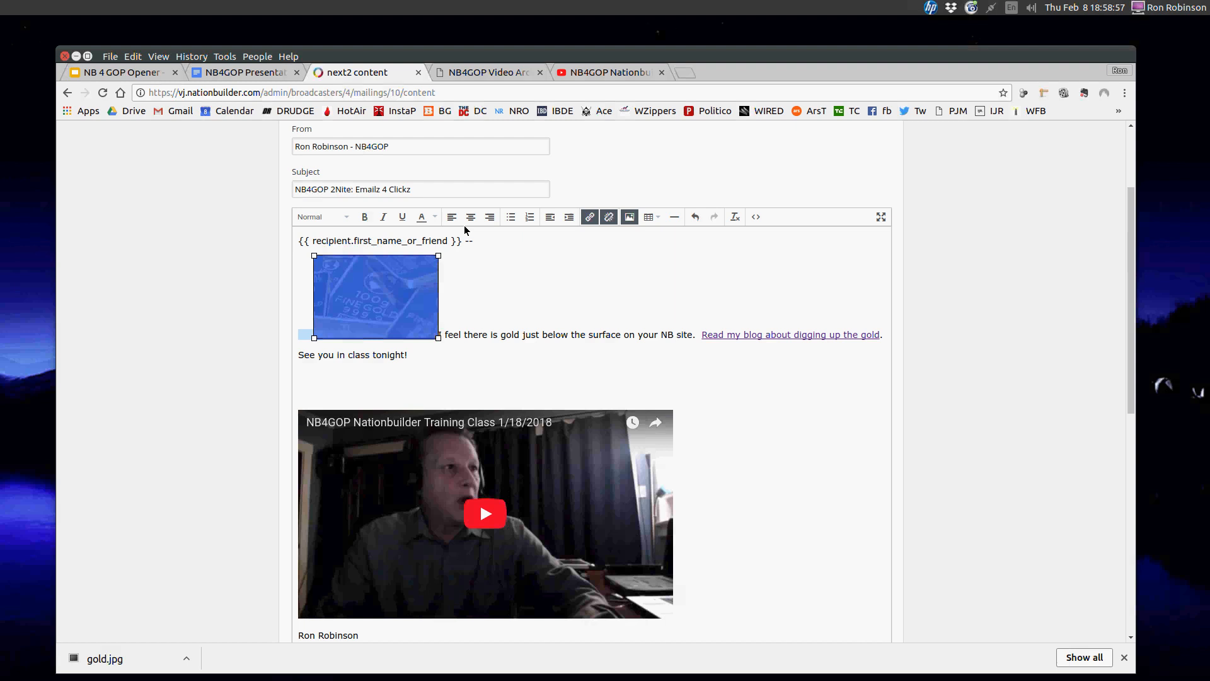
{"action": "left_click", "coordinate": [489, 217]}
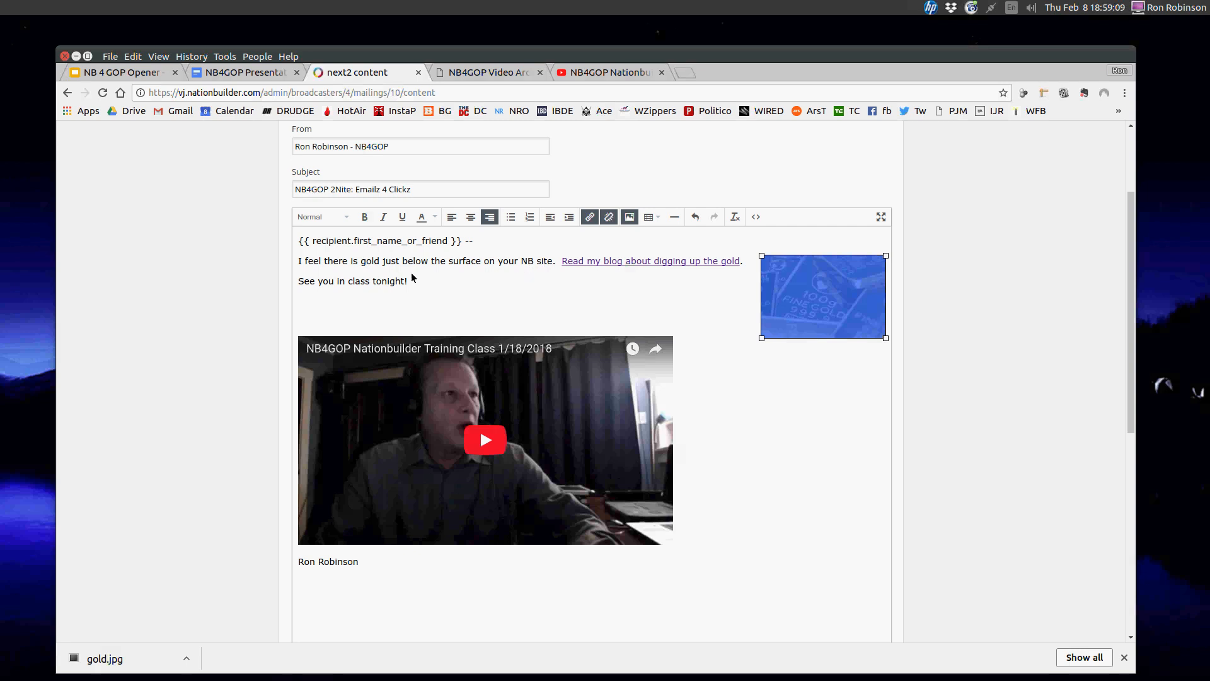
{"action": "left_click", "coordinate": [299, 265]}
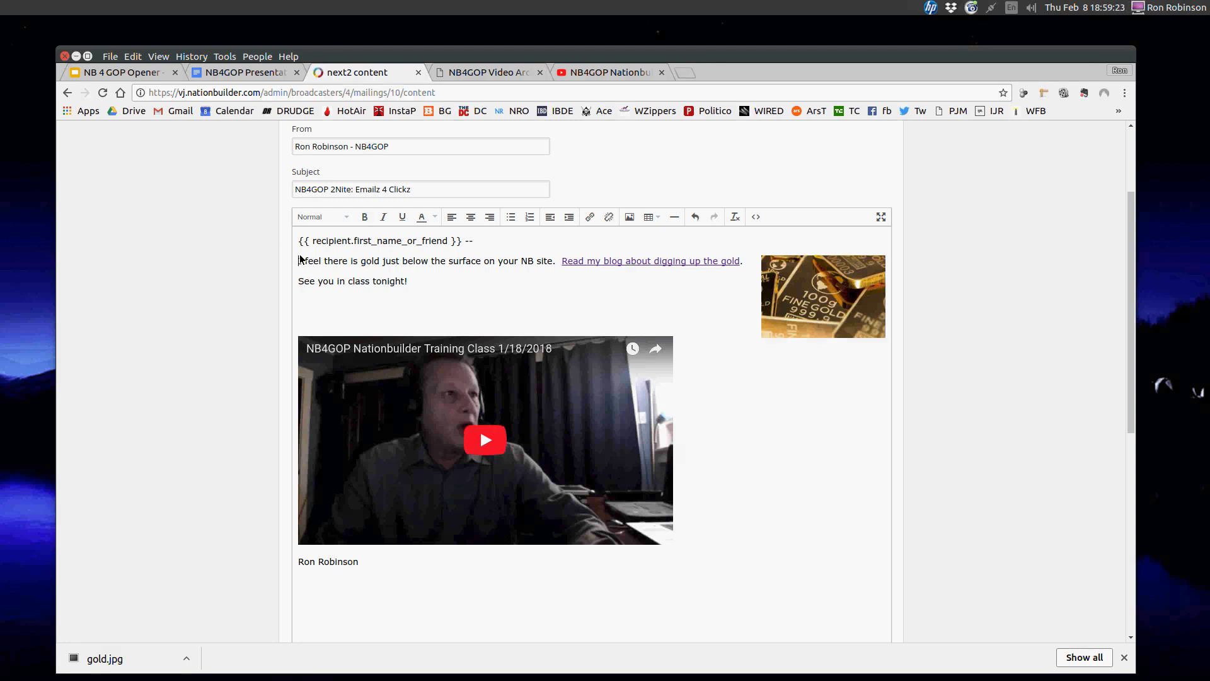
{"action": "left_click_drag", "start_coordinate": [300, 260], "coordinate": [448, 291]}
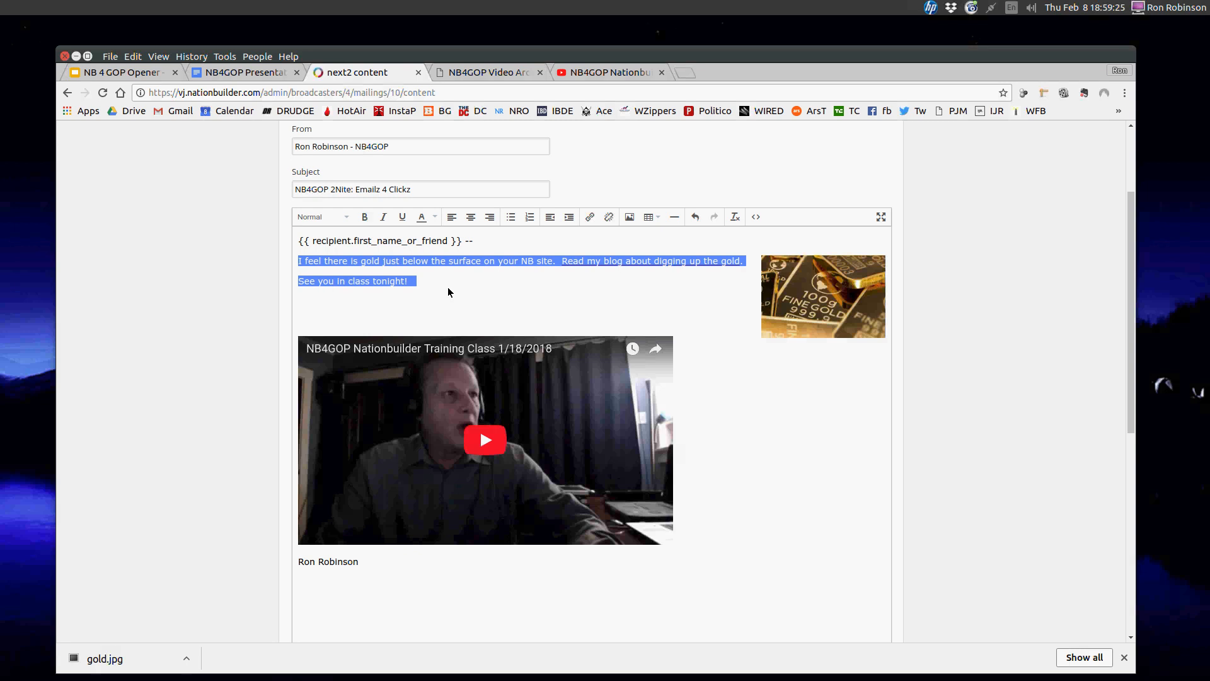
{"action": "left_click", "coordinate": [448, 286]}
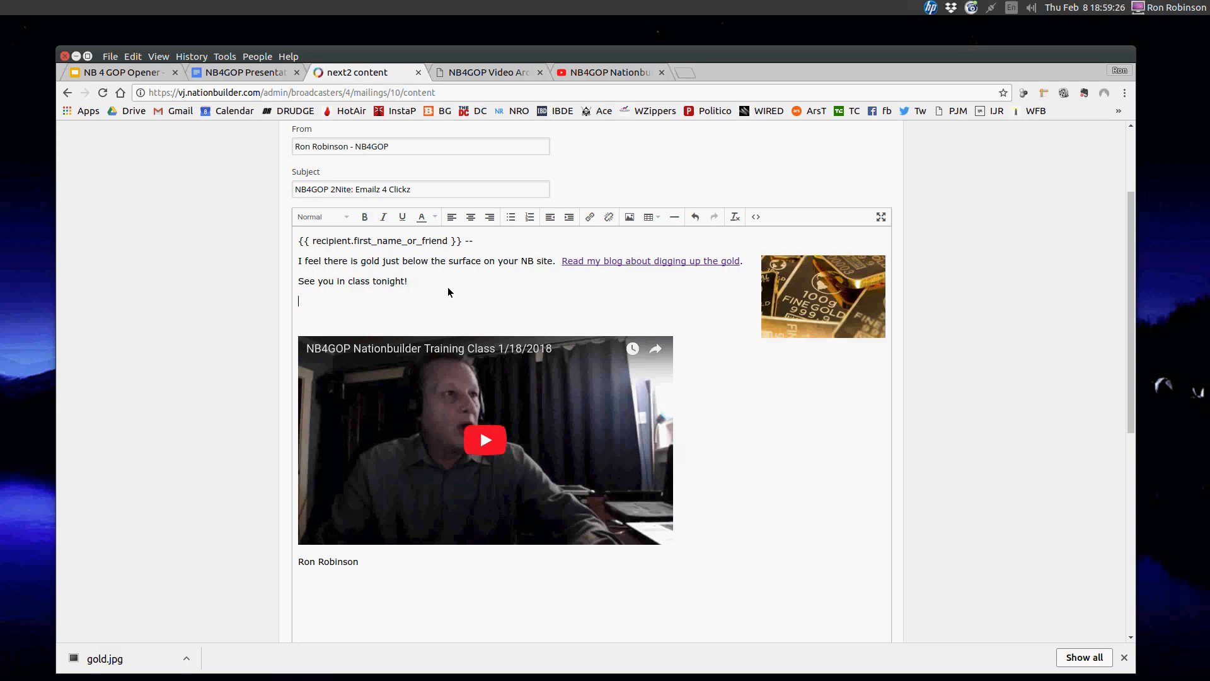
{"action": "left_click", "coordinate": [811, 313]}
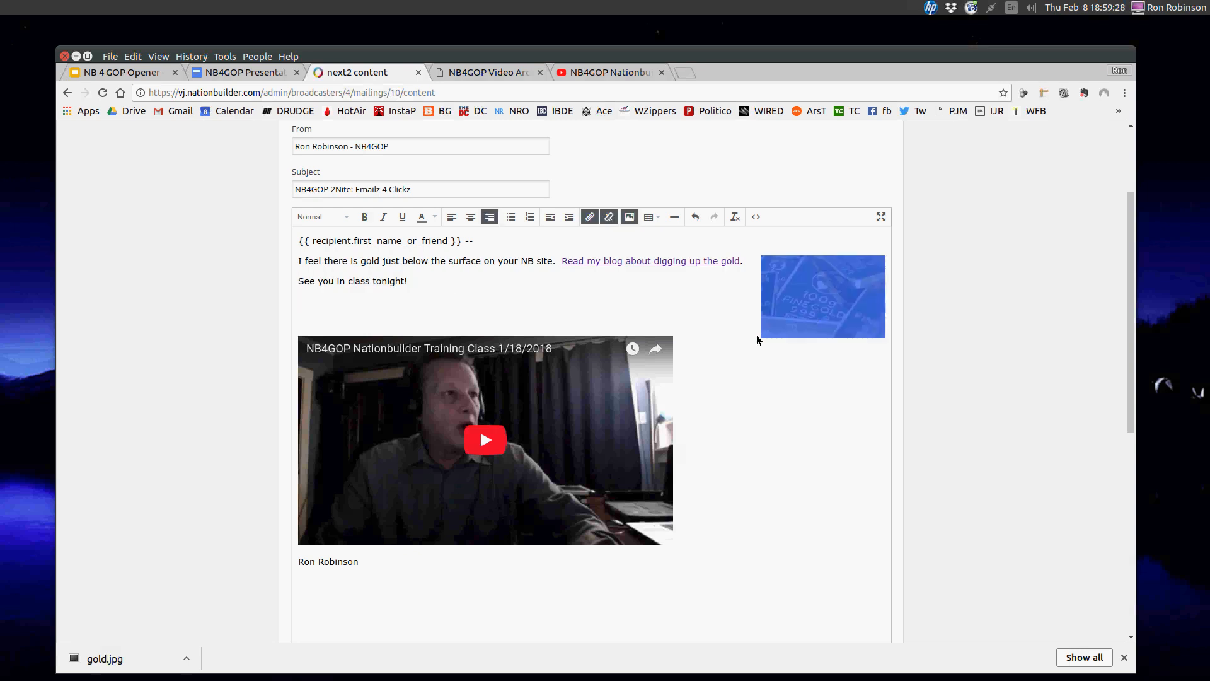
{"action": "left_click", "coordinate": [518, 383]}
{"action": "left_click", "coordinate": [561, 311]}
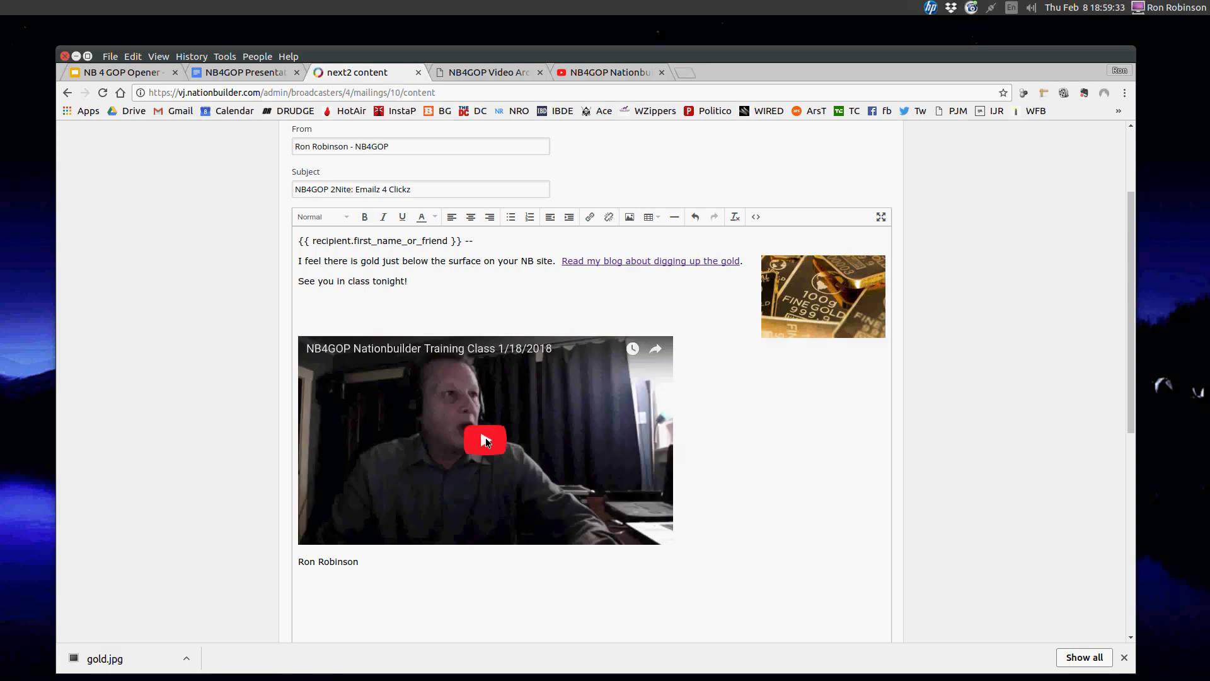
Shrink the video screenshot in the email to a thumbnail and enlarge it again to about three fifths of the body width
{"action": "left_click", "coordinate": [668, 539]}
{"action": "left_click_drag", "start_coordinate": [669, 544], "coordinate": [459, 401]}
{"action": "left_click", "coordinate": [560, 416]}
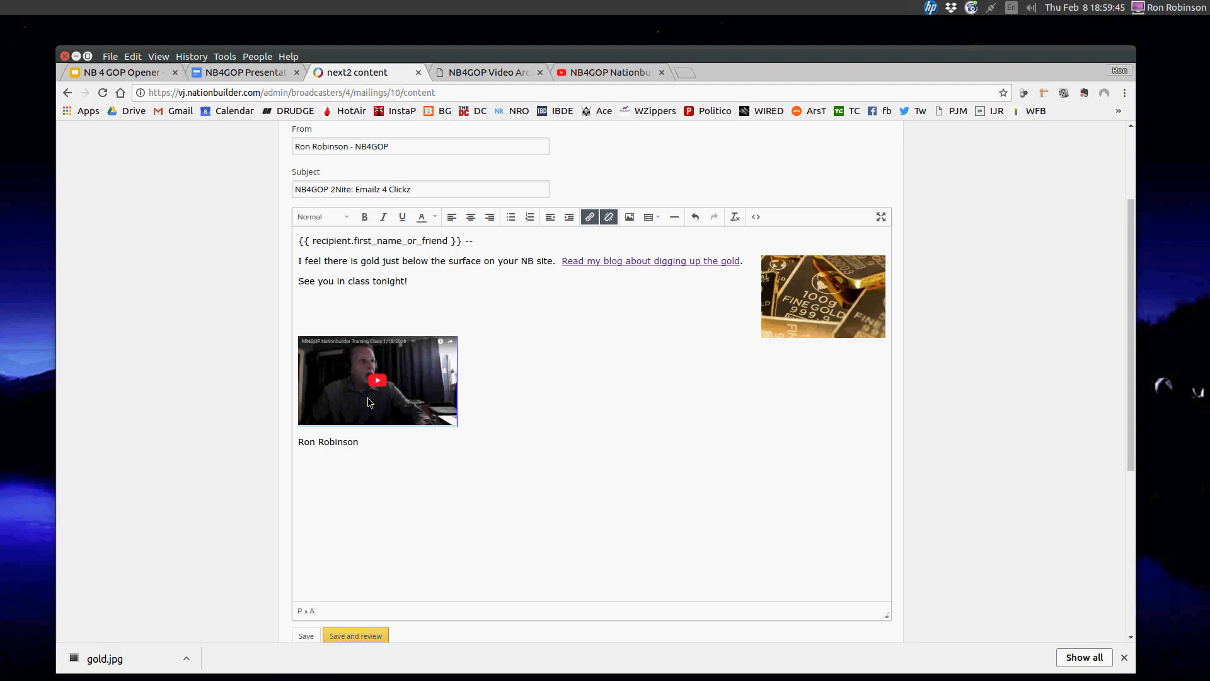
{"action": "left_click", "coordinate": [457, 427]}
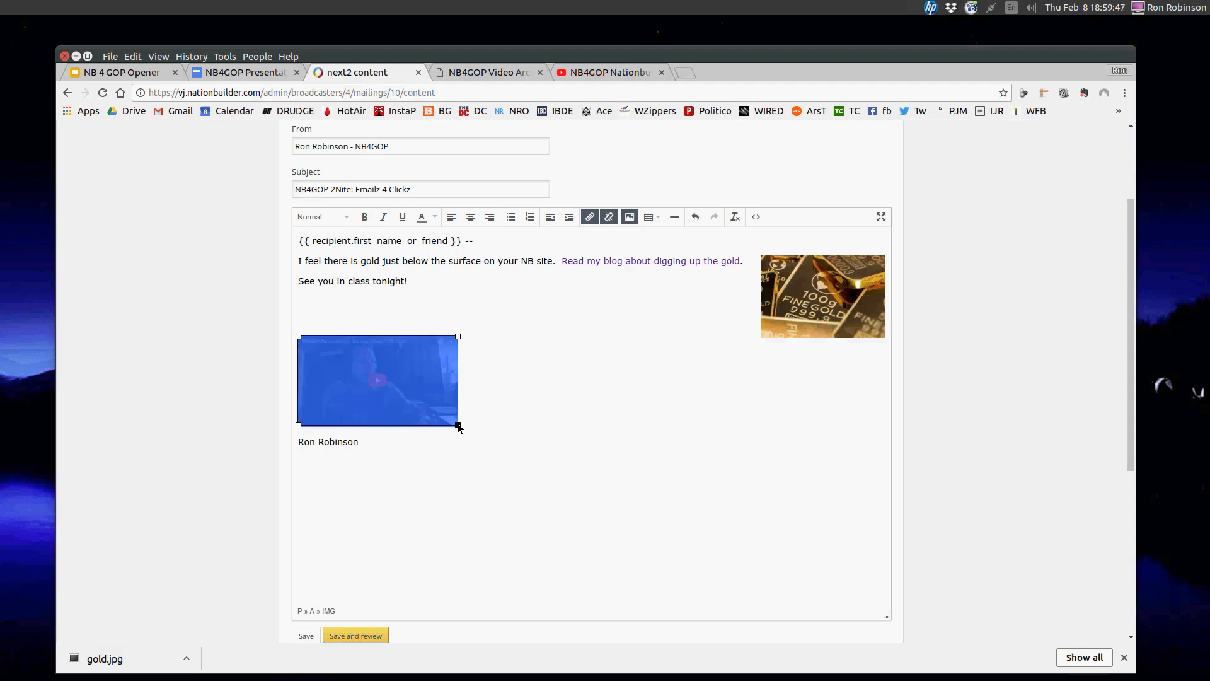
{"action": "left_click_drag", "start_coordinate": [457, 426], "coordinate": [654, 399]}
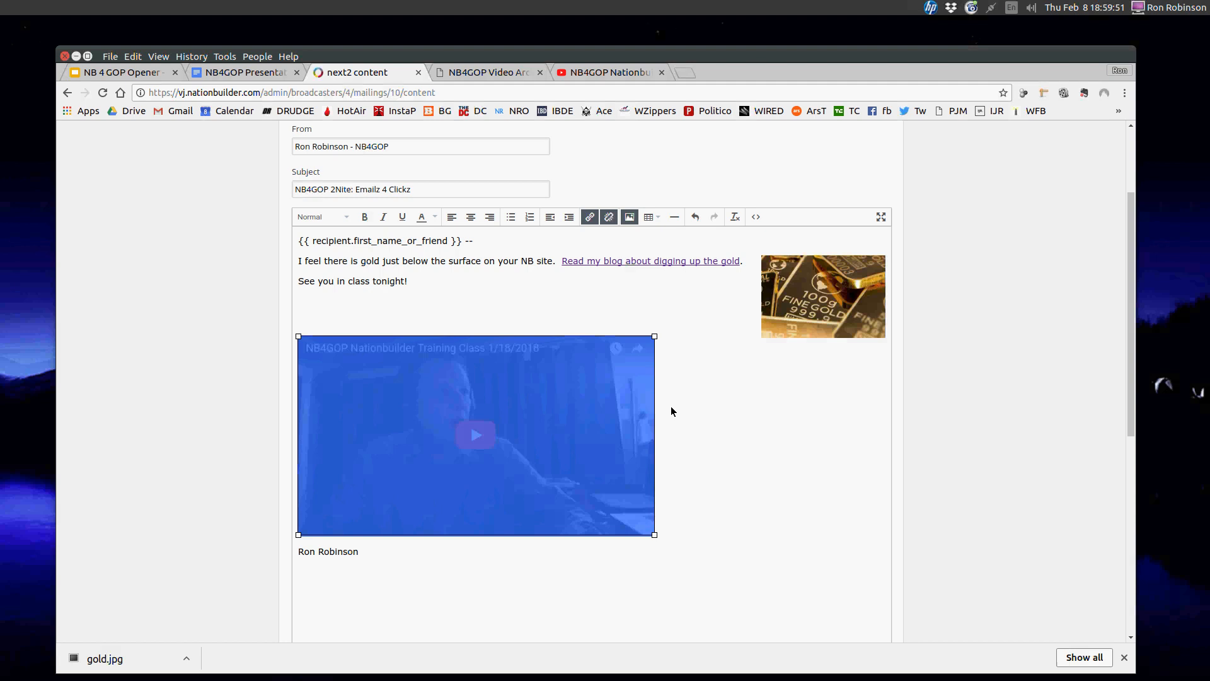
{"action": "left_click", "coordinate": [670, 406]}
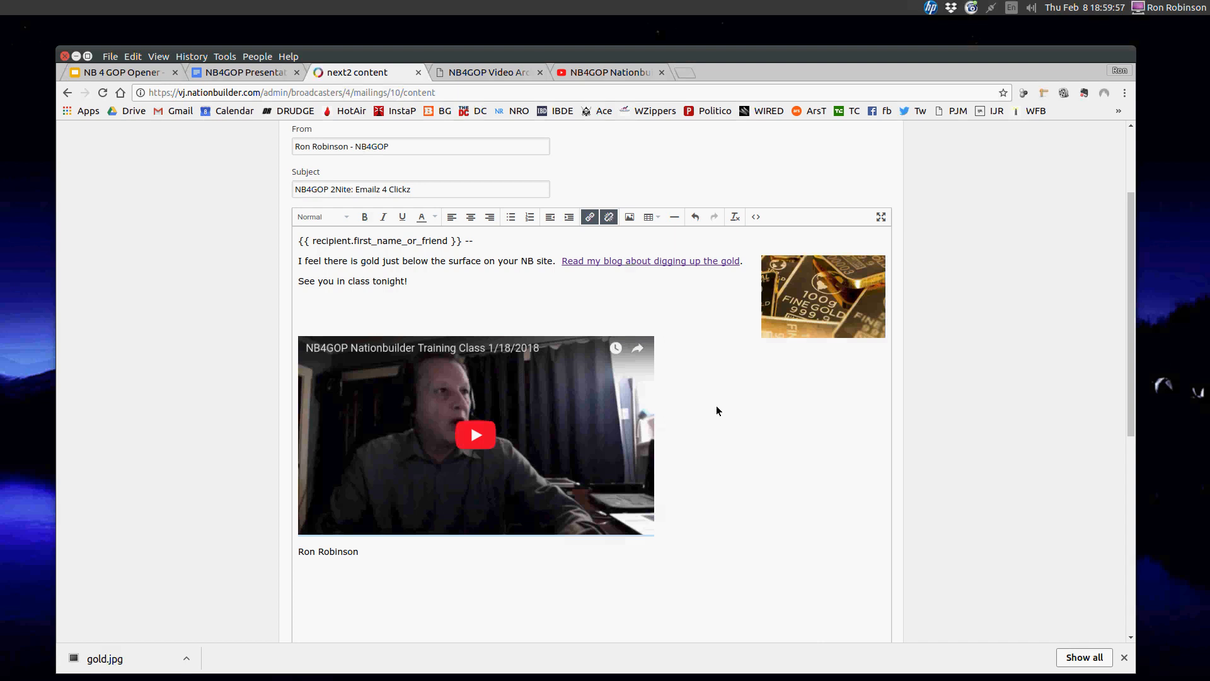
{"action": "left_click", "coordinate": [474, 435]}
{"action": "left_click", "coordinate": [473, 437]}
Remove a blank line above the video screenshot and add the caption "Watch the video - see all the hot action"
{"action": "left_click", "coordinate": [316, 318]}
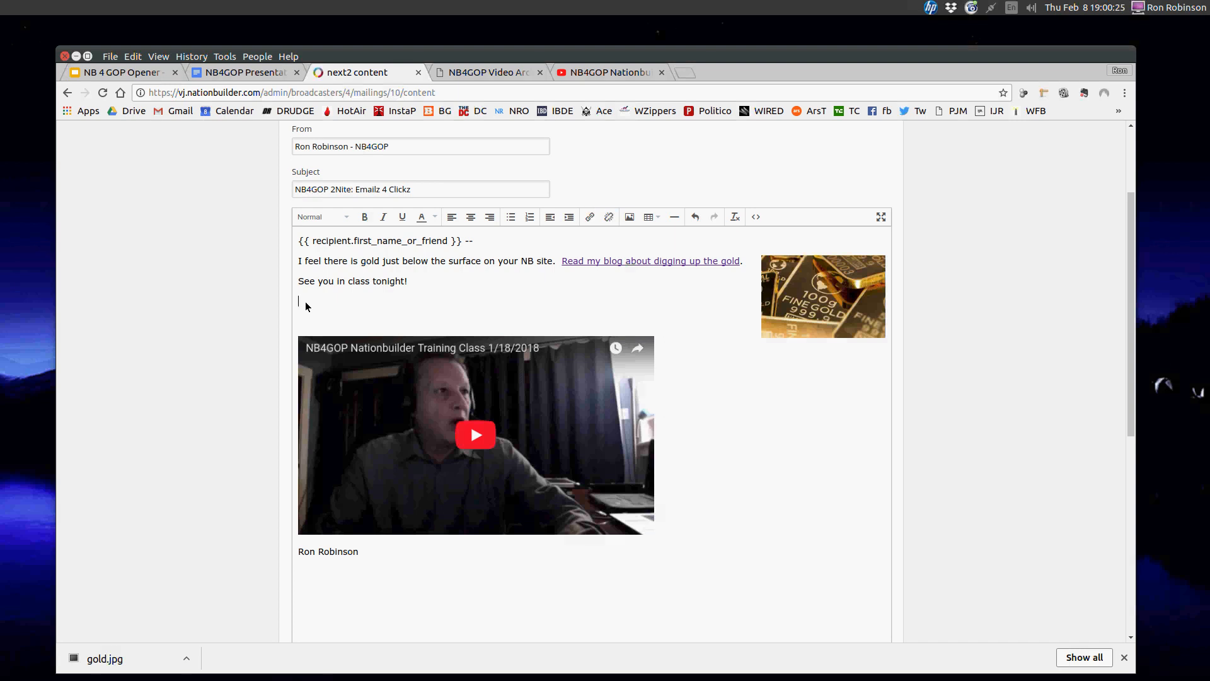
{"action": "key", "text": "BackSpace"}
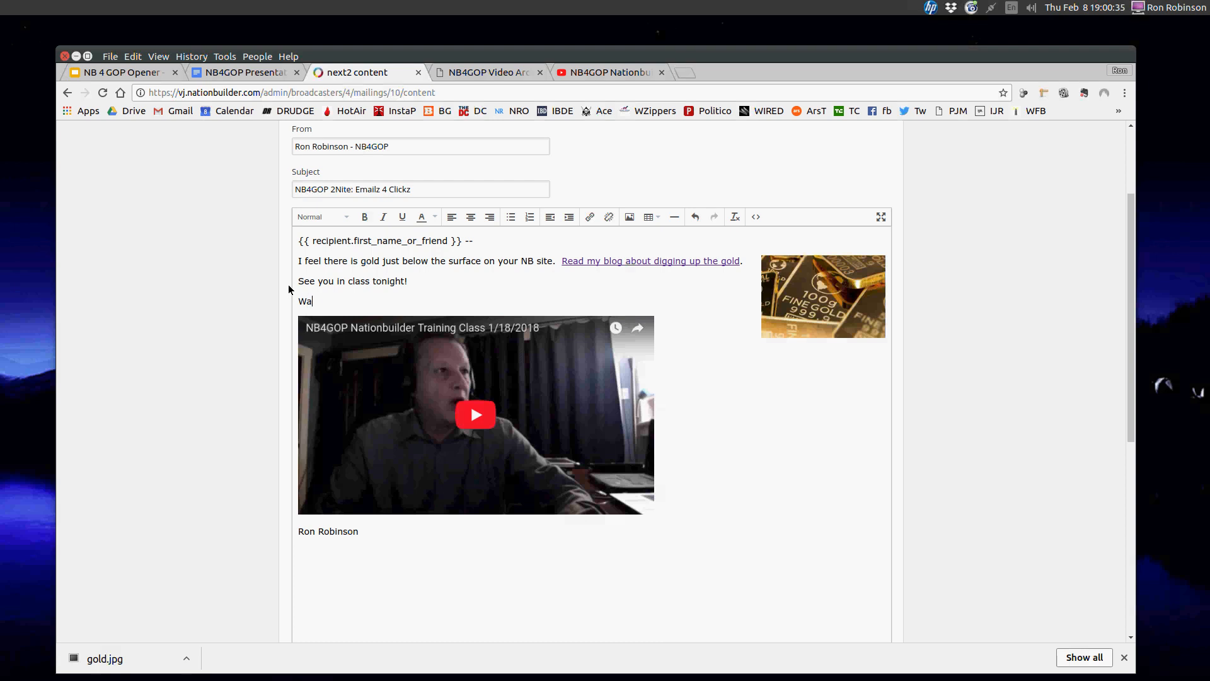
{"action": "type", "text": "the vidoe"}
{"action": "type", "text": "e"}
{"action": "left_click", "coordinate": [434, 301]}
{"action": "type", "text": "see all the hot actio"}
Delete the caption and its line so the video screenshot directly follows "See you in class tonight!"
{"action": "left_click_drag", "start_coordinate": [378, 302], "coordinate": [474, 307]}
{"action": "left_click", "coordinate": [474, 307]}
{"action": "left_click_drag", "start_coordinate": [430, 304], "coordinate": [391, 300]}
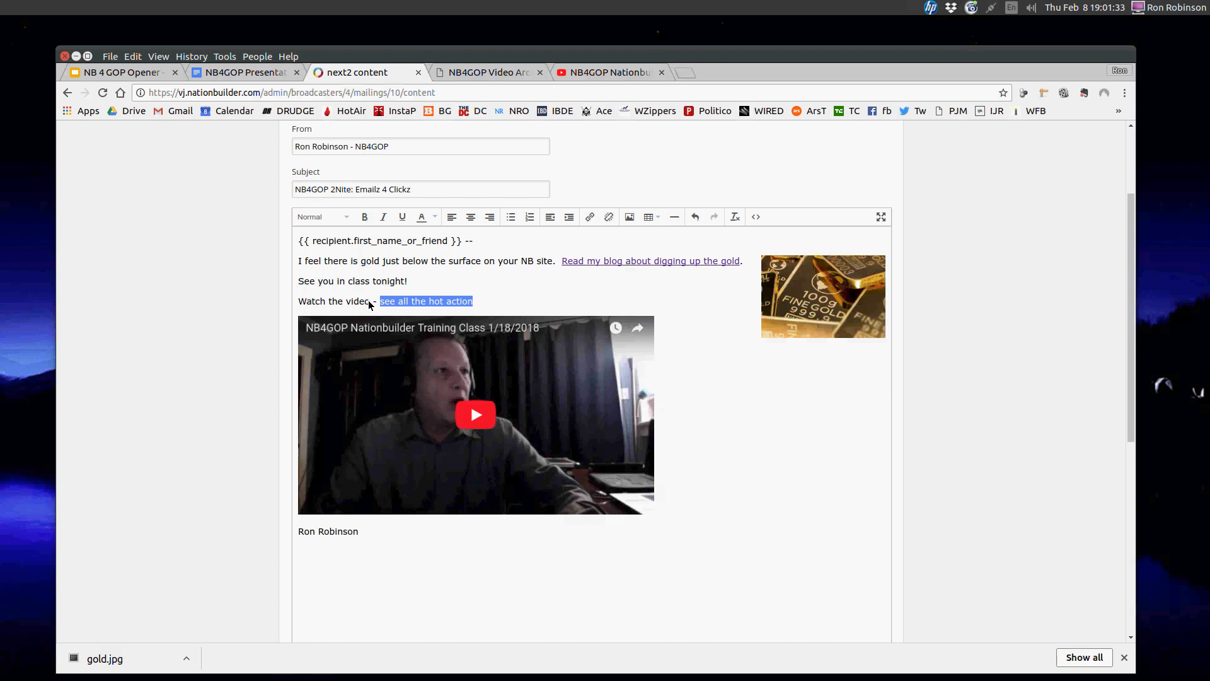
{"action": "key", "text": "BackSpace"}
{"action": "left_click_drag", "start_coordinate": [383, 302], "coordinate": [183, 306]}
{"action": "key", "text": "BackSpace"}
{"action": "key", "text": "BackSpace"}
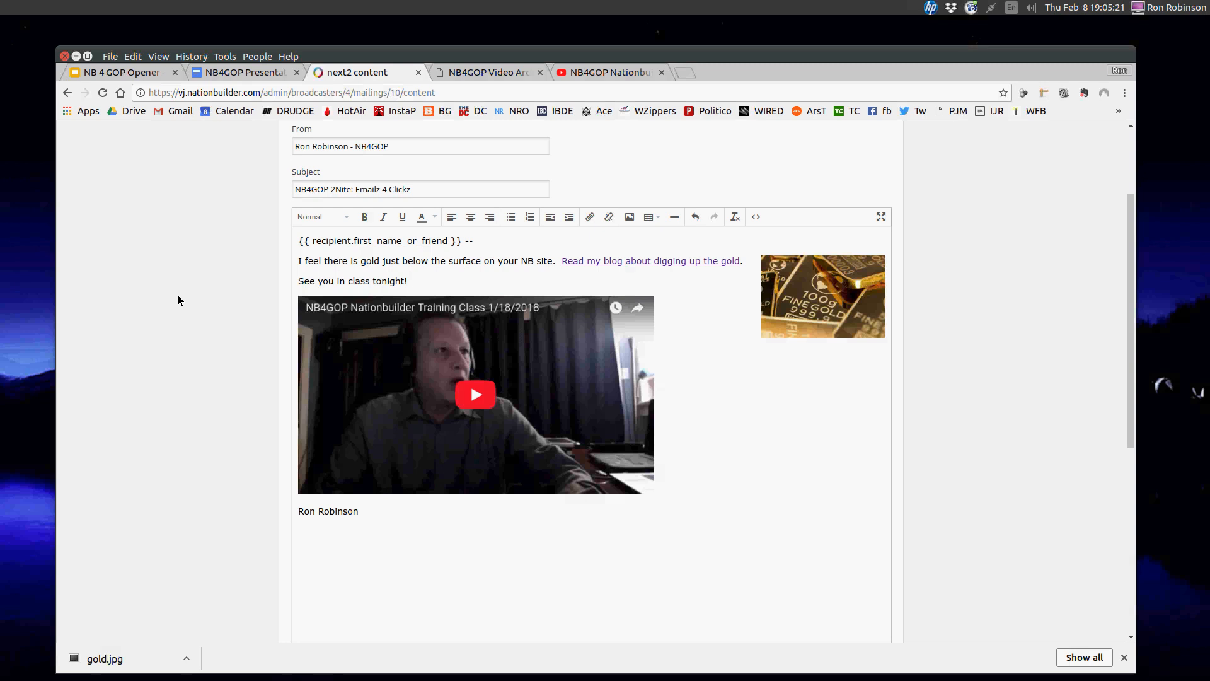
{"action": "mouse_move", "coordinate": [2, 265]}
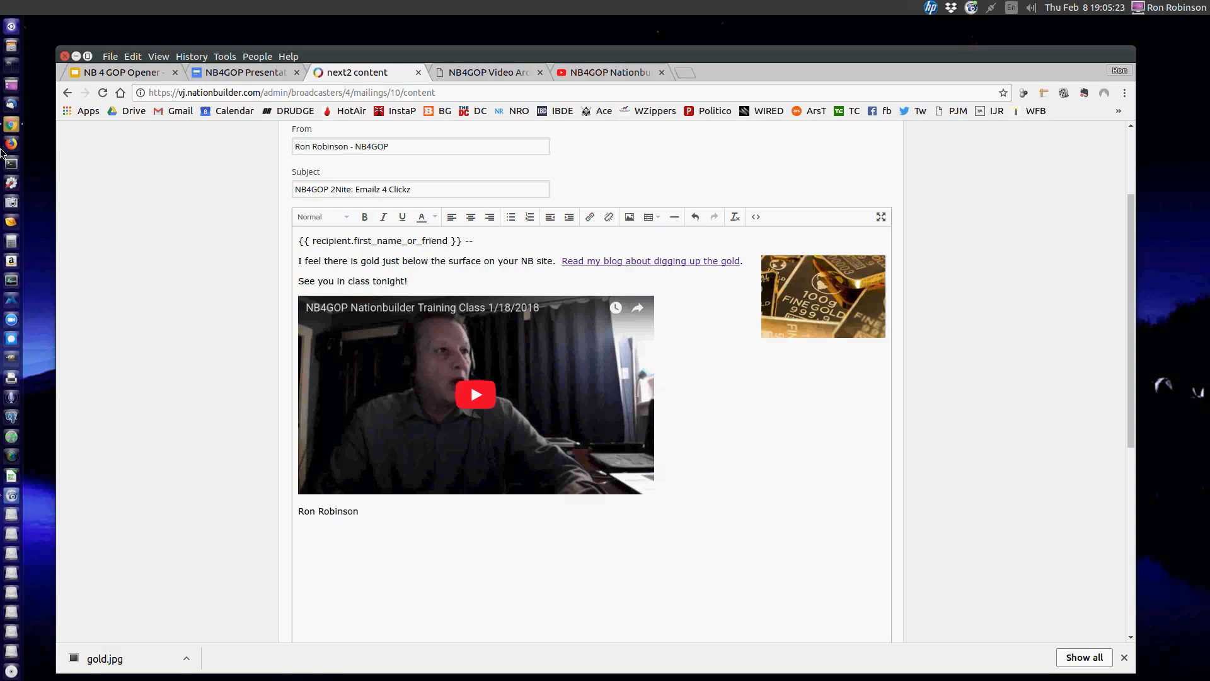